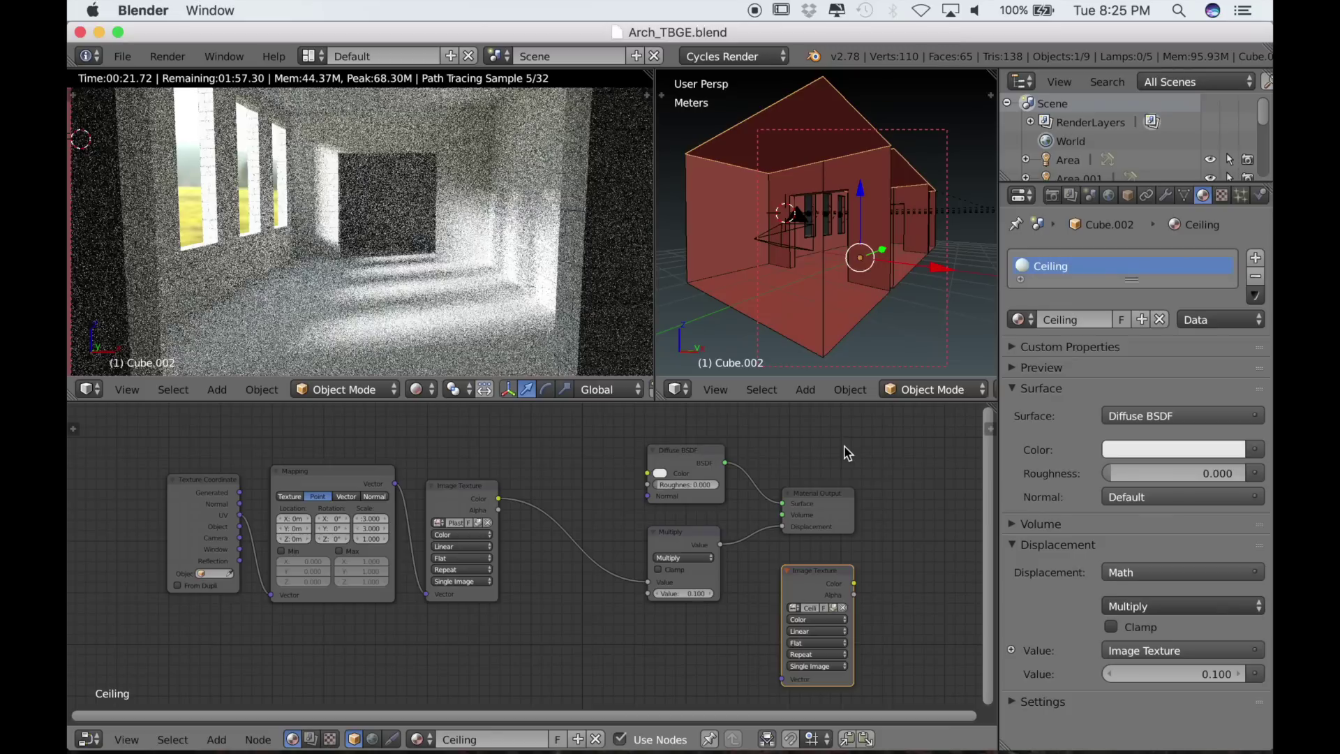
# - Connect an Image Texture's colour to the Diffuse BSDF colour in each of the Ceiling, Walls and Floor materials
pyautogui.moveTo(499, 499); pyautogui.dragTo(647, 476)
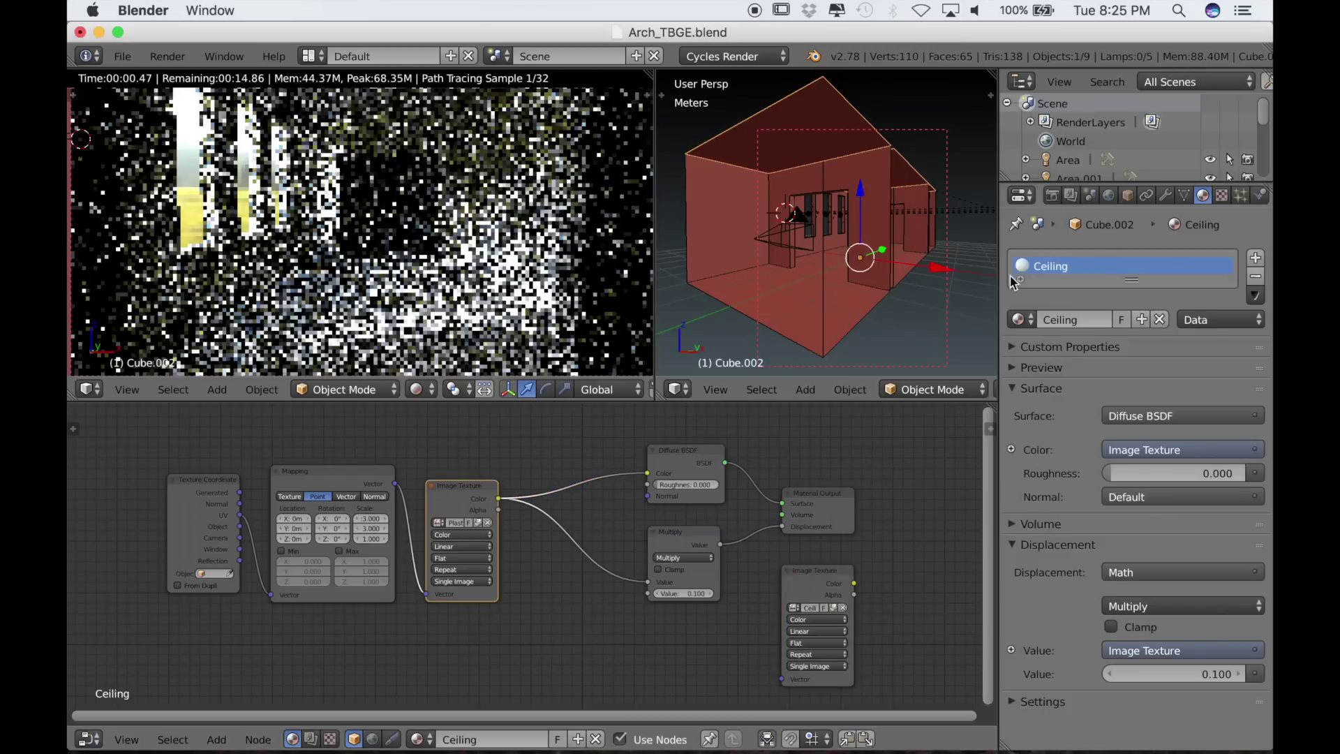
pyautogui.rightClick(853, 204)
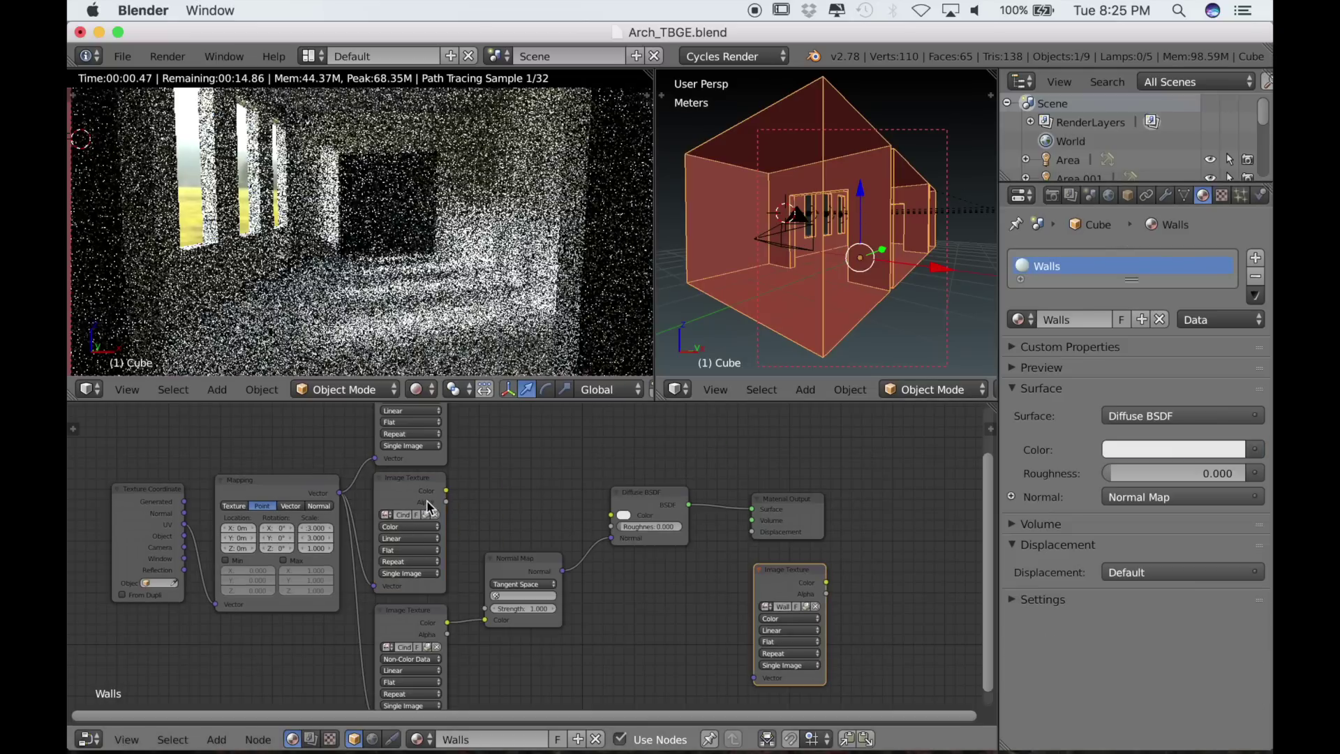
pyautogui.moveTo(447, 490); pyautogui.dragTo(628, 500)
pyautogui.rightClick(781, 307)
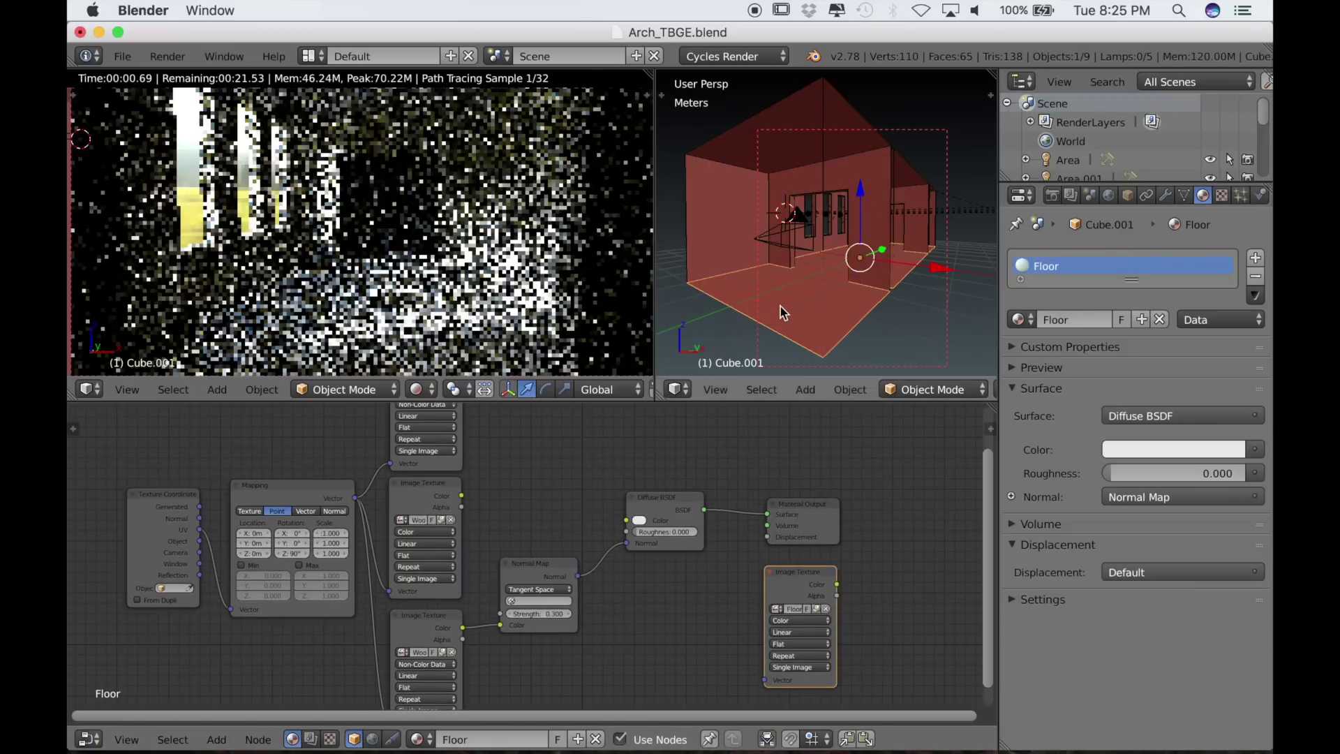
pyautogui.moveTo(464, 497); pyautogui.dragTo(623, 523)
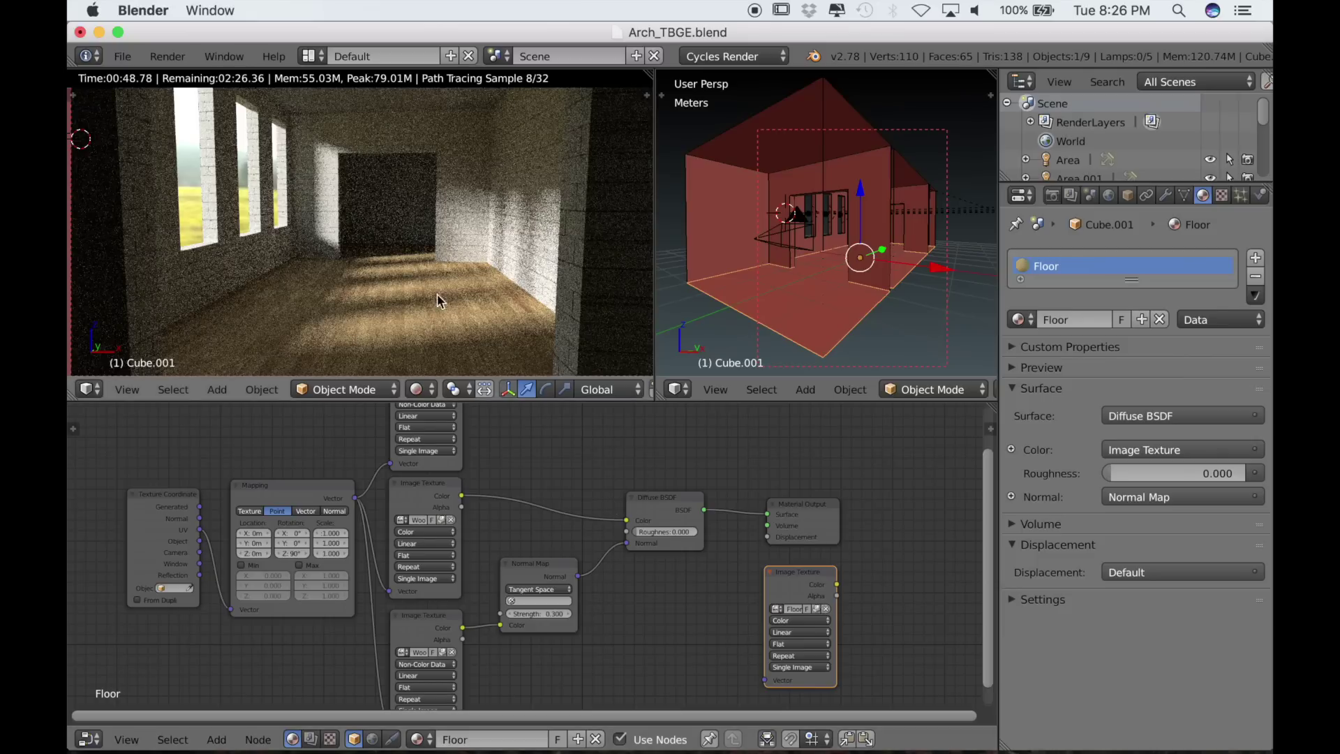
# - Show the rendered viewport in wireframe, merge the adjacent 3D view into it and enlarge it over the node editor
pyautogui.press('z')
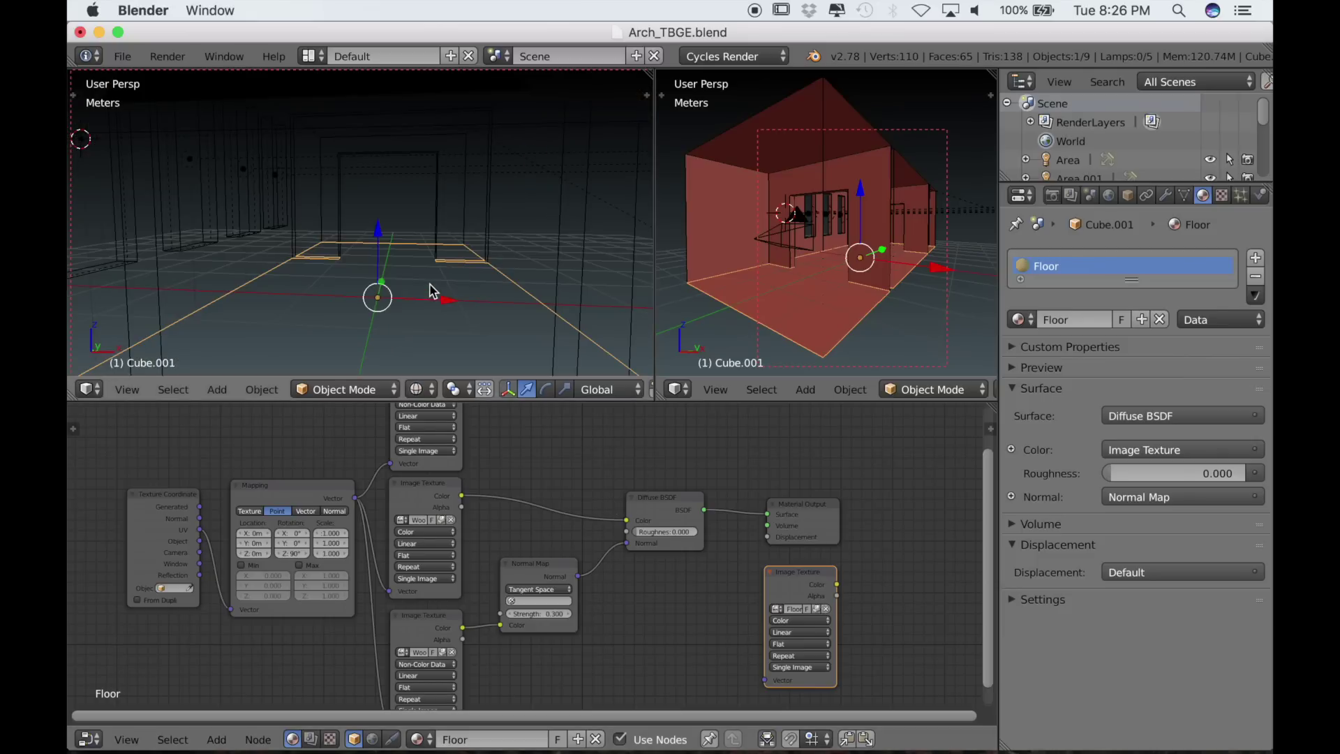
pyautogui.scroll(-2, 433, 293)
pyautogui.press('a')
pyautogui.moveTo(434, 293); pyautogui.dragTo(391, 310, button='middle')
pyautogui.moveTo(652, 82); pyautogui.dragTo(681, 85)
pyautogui.moveTo(681, 400); pyautogui.dragTo(681, 653)
# - Add a UV sphere mesh at the 3D cursor
pyautogui.rightClick(599, 447)
pyautogui.hotkey('shift', 'a')
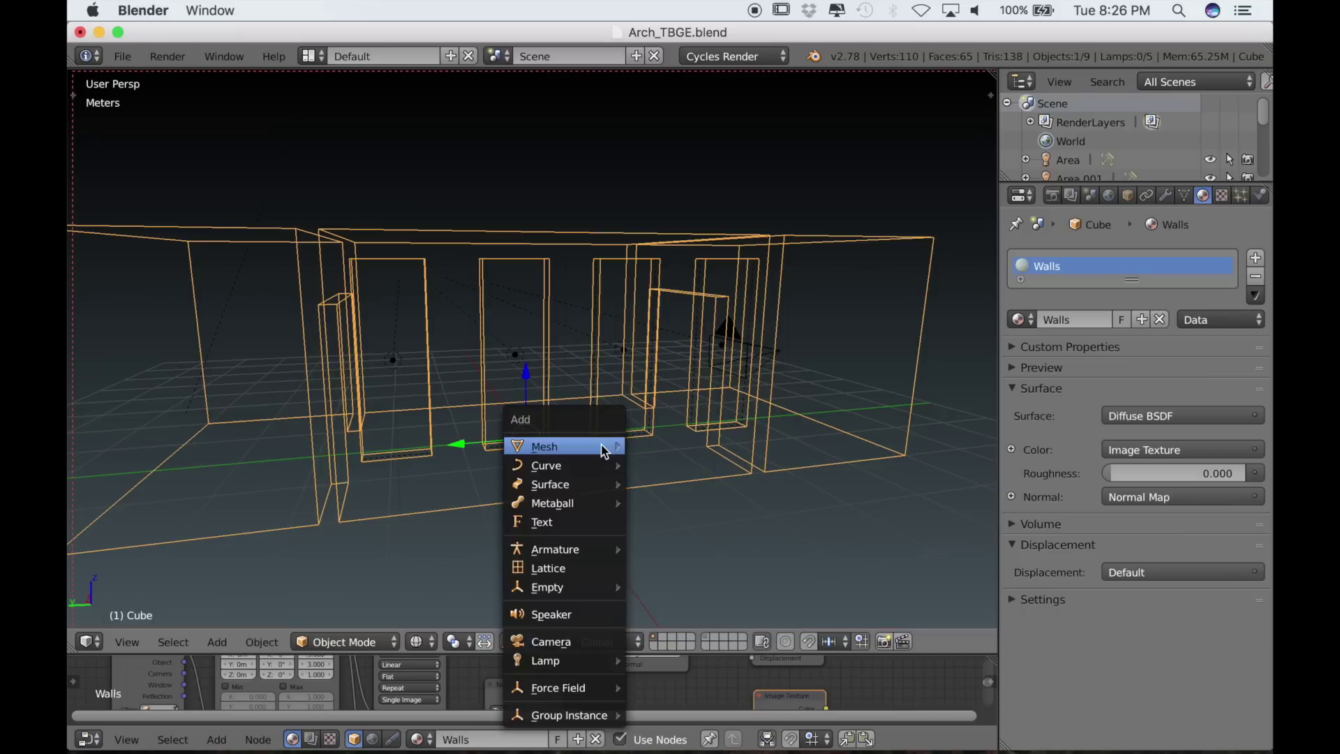
pyautogui.click(659, 503)
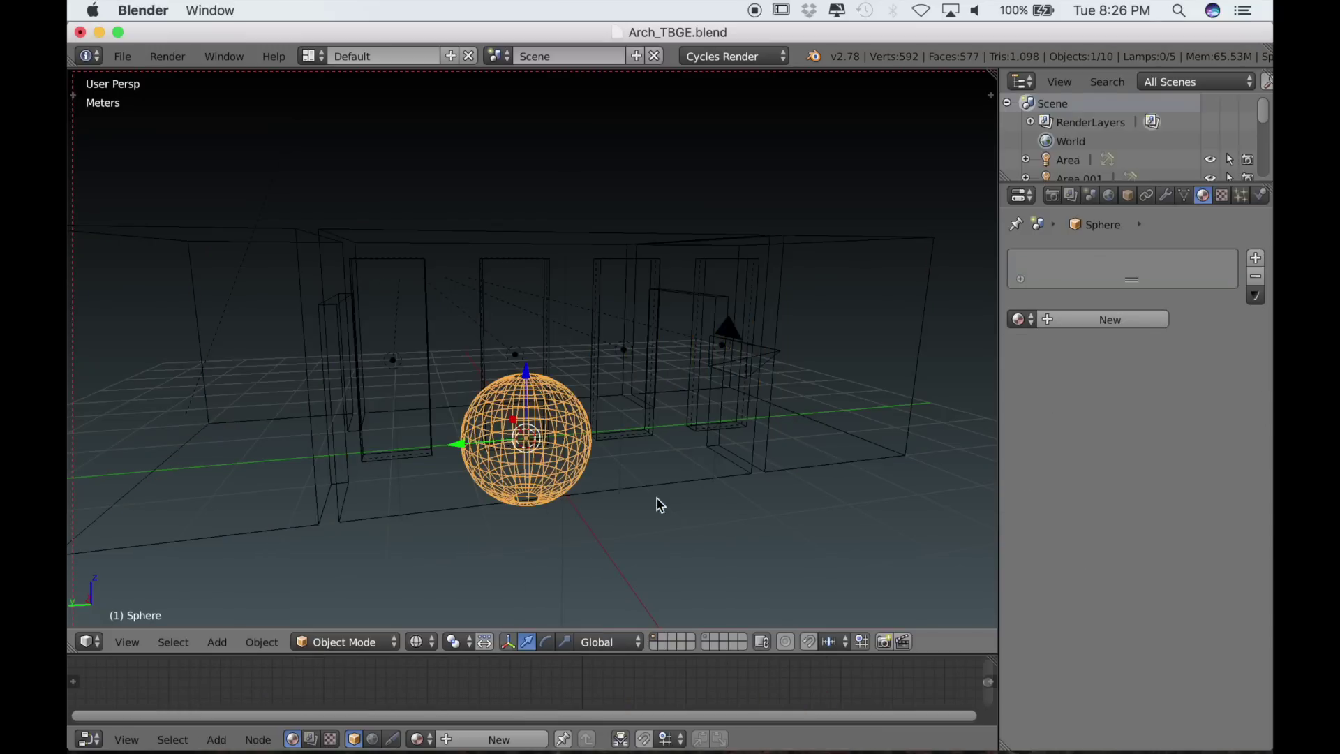
# - In orthographic right view, raise the sphere about 1.5 m along Z into the middle of the room
pyautogui.press('KP_3')
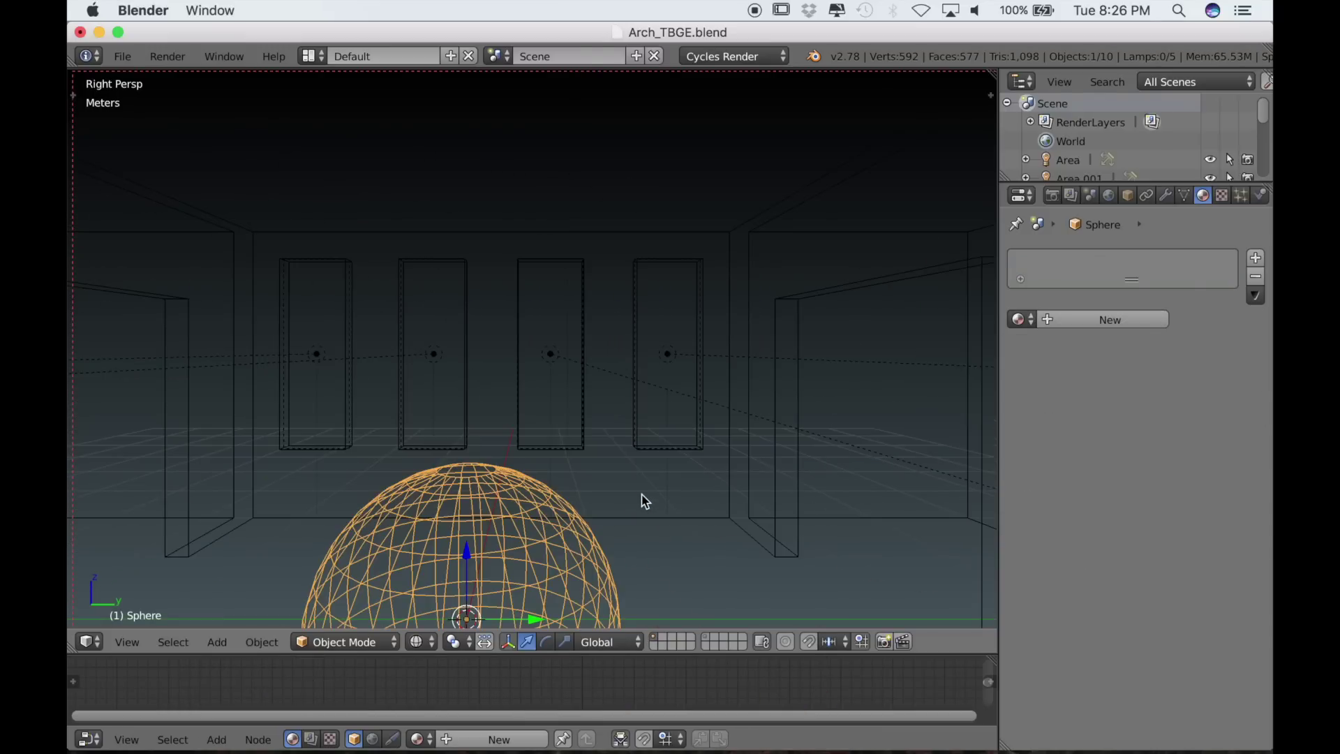
pyautogui.press('KP_5')
pyautogui.scroll(-5, 574, 513)
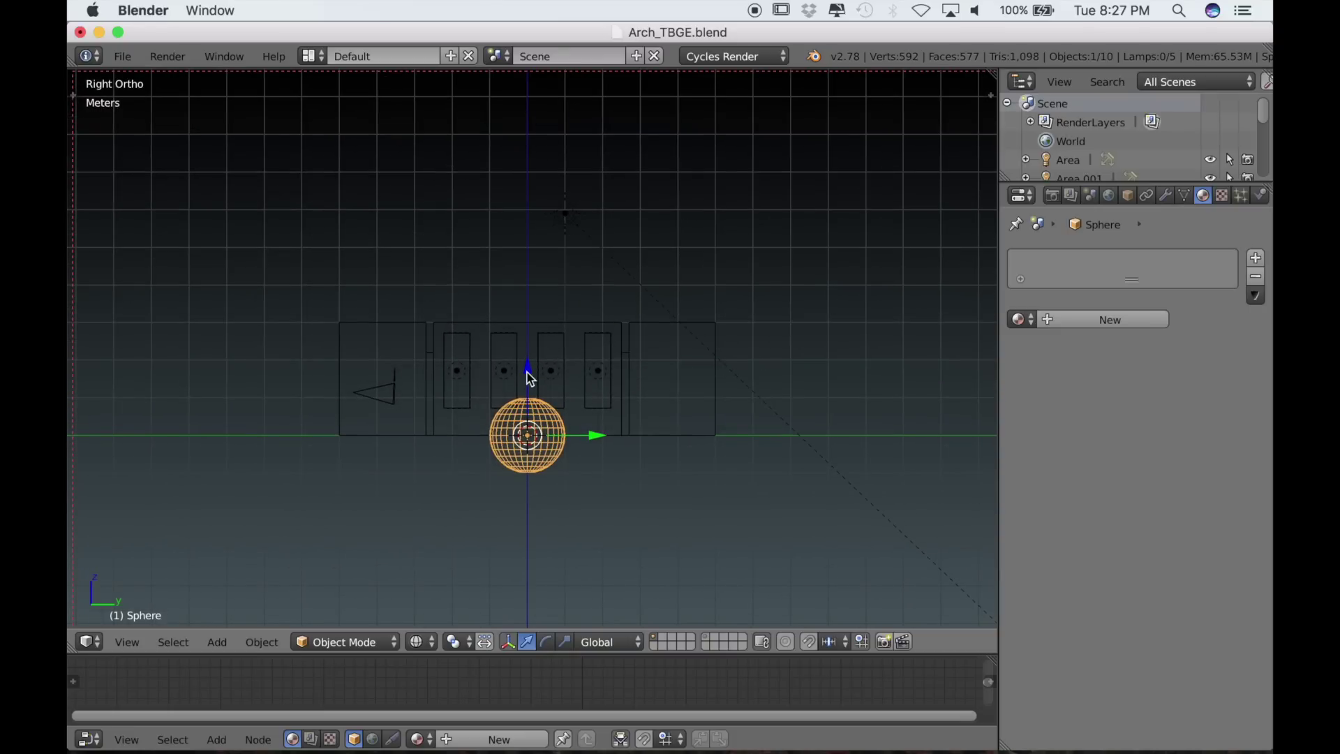
pyautogui.press('g')
pyautogui.press('z')
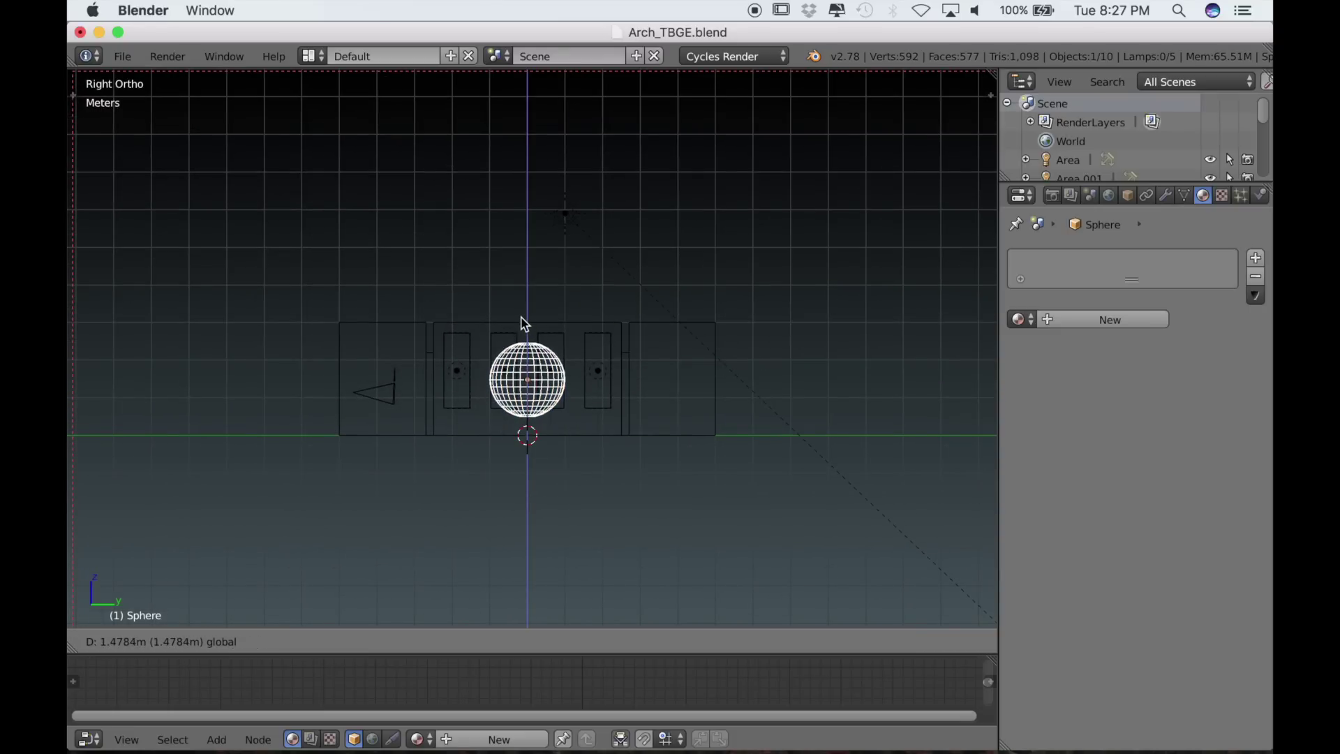
pyautogui.click(525, 323)
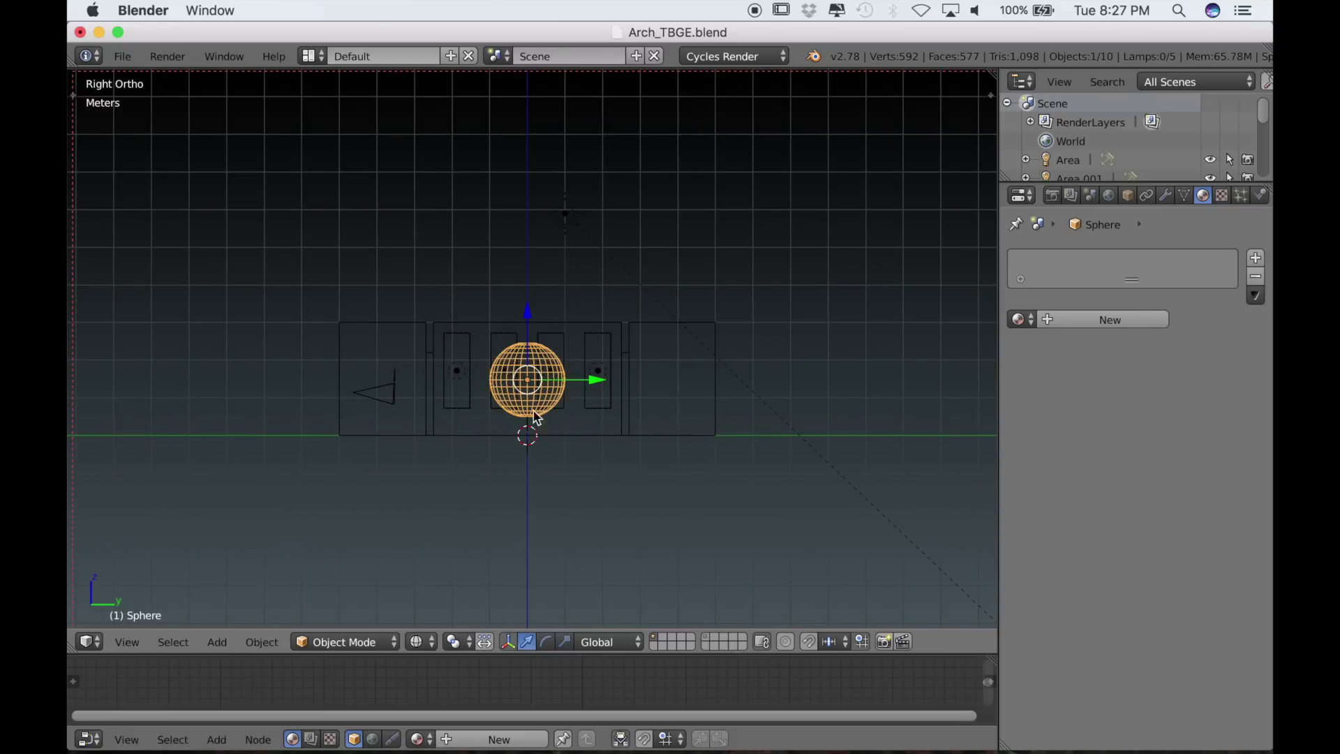
# - Show the room interior in solid perspective view and apply smooth shading to the sphere
pyautogui.moveTo(546, 441); pyautogui.dragTo(646, 490, button='middle')
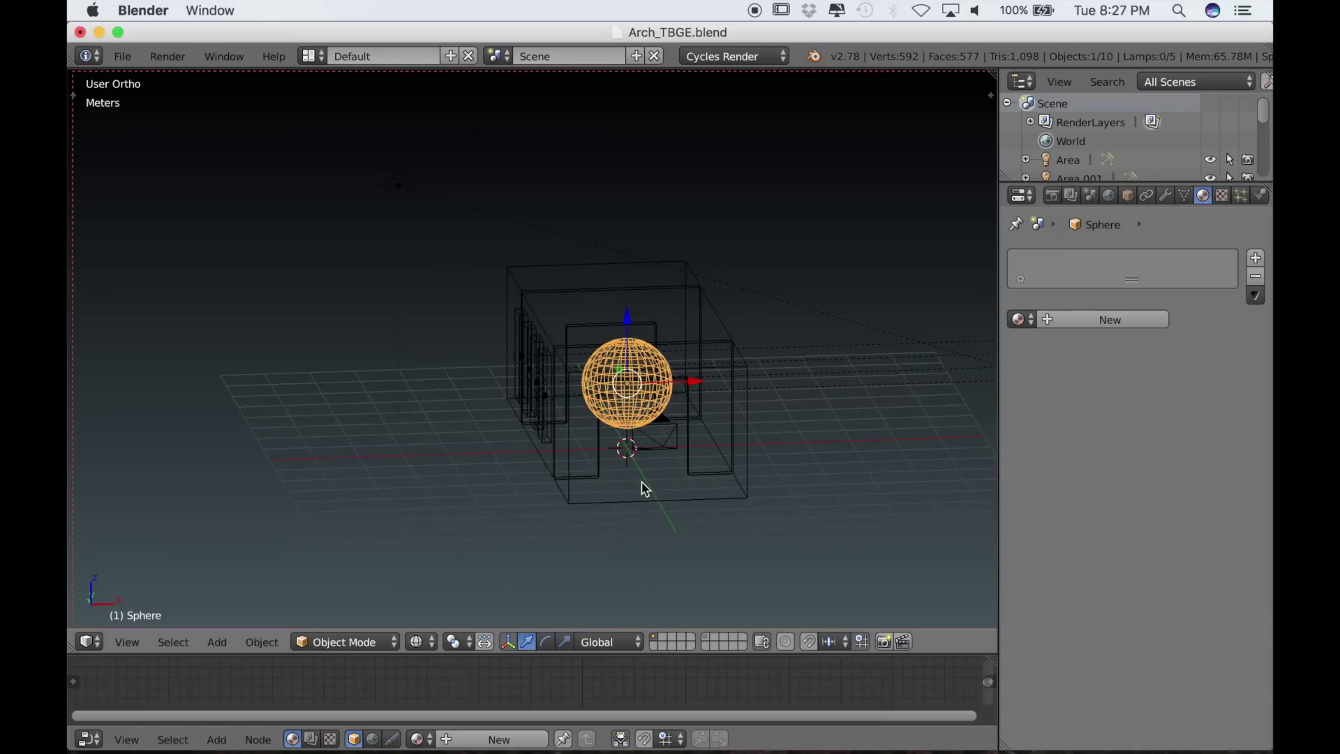
pyautogui.press('KP_5')
pyautogui.scroll(8, 635, 490)
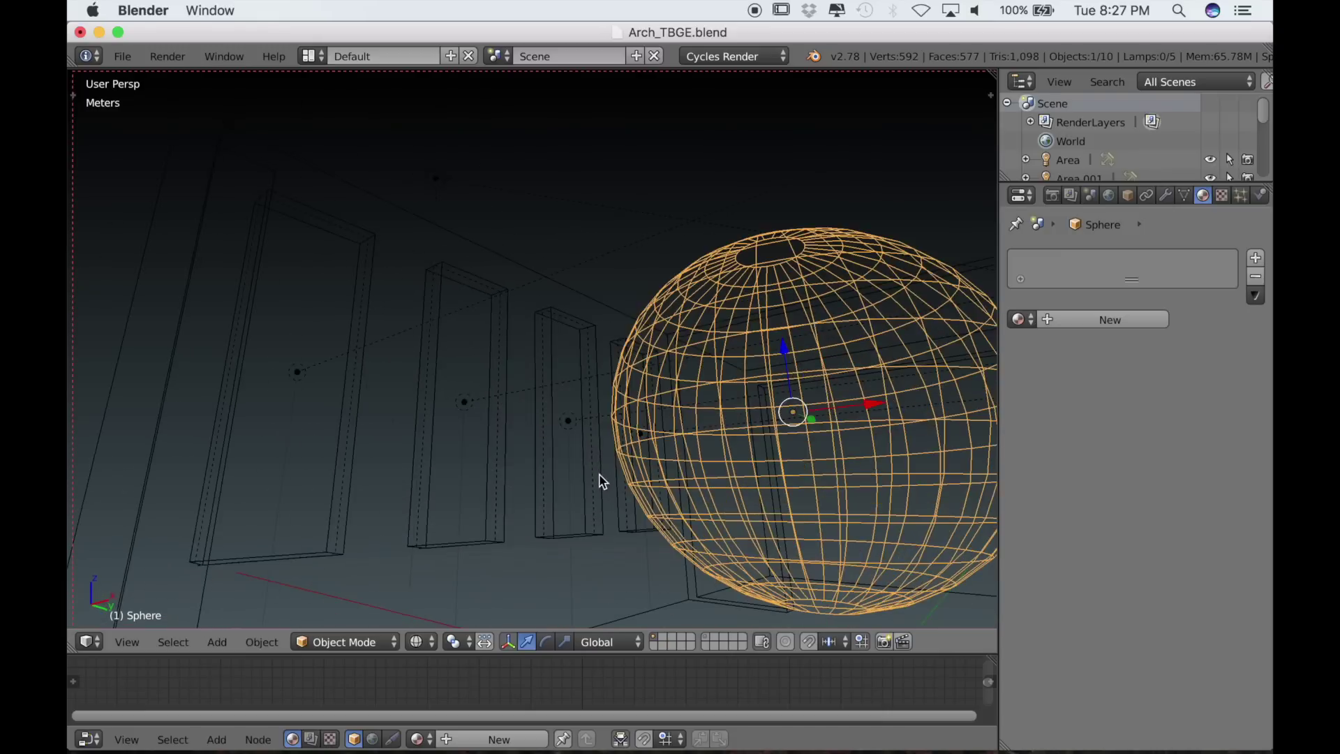
pyautogui.moveTo(623, 492)
pyautogui.mouseDown(button='middle')
pyautogui.moveTo(594, 463)
pyautogui.moveTo(532, 444)
pyautogui.moveTo(586, 485)
pyautogui.moveTo(545, 473)
pyautogui.mouseUp(button='middle')
pyautogui.press('z')
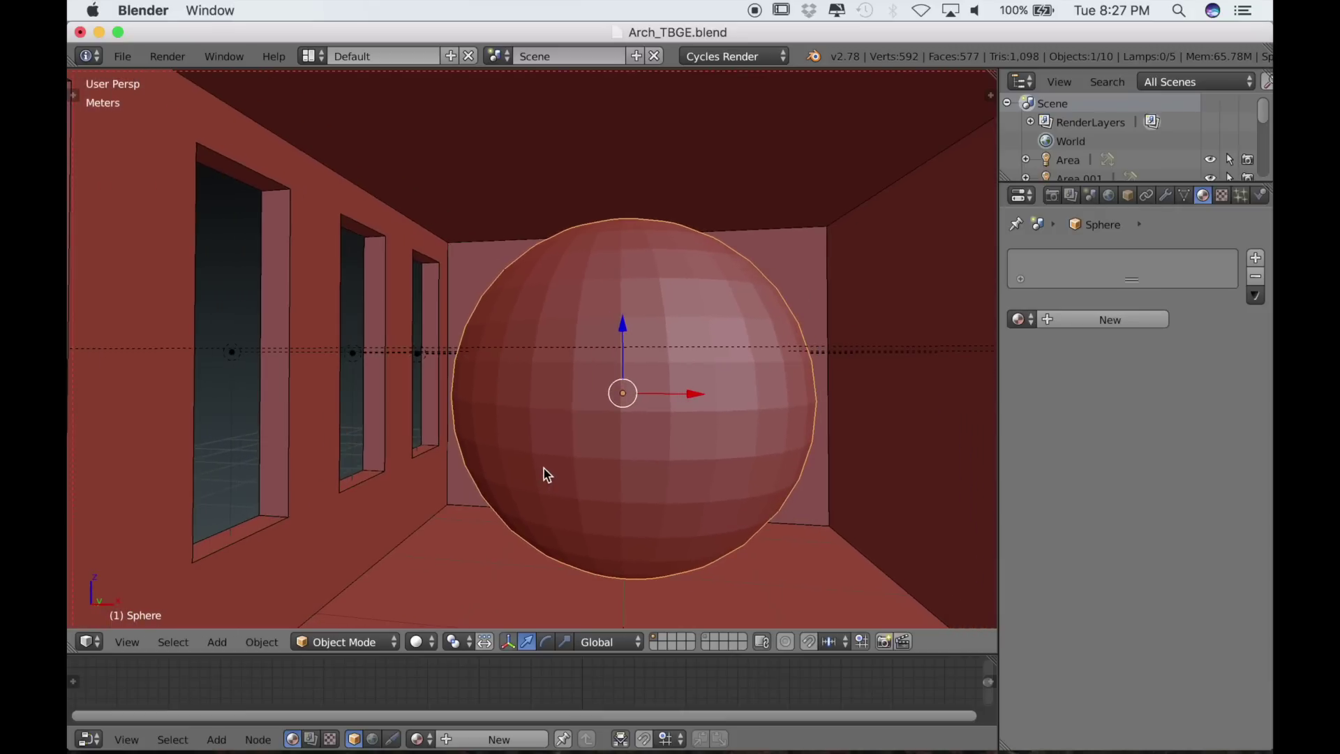
pyautogui.press('t')
pyautogui.click(120, 347)
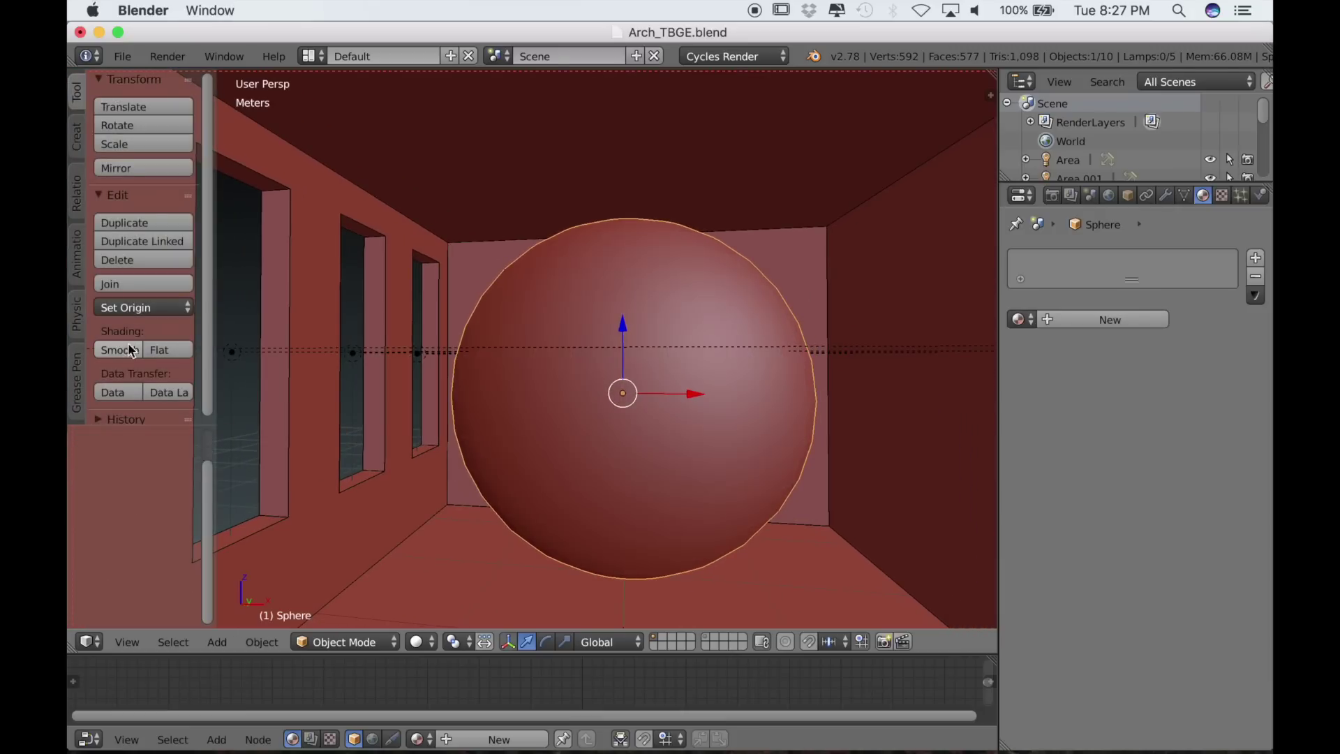
# - Edit the sphere in wireframe top view and circle-select only the innermost ring of faces at both poles
pyautogui.moveTo(772, 422)
pyautogui.mouseDown(button='middle')
pyautogui.moveTo(768, 441)
pyautogui.moveTo(767, 429)
pyautogui.mouseUp(button='middle')
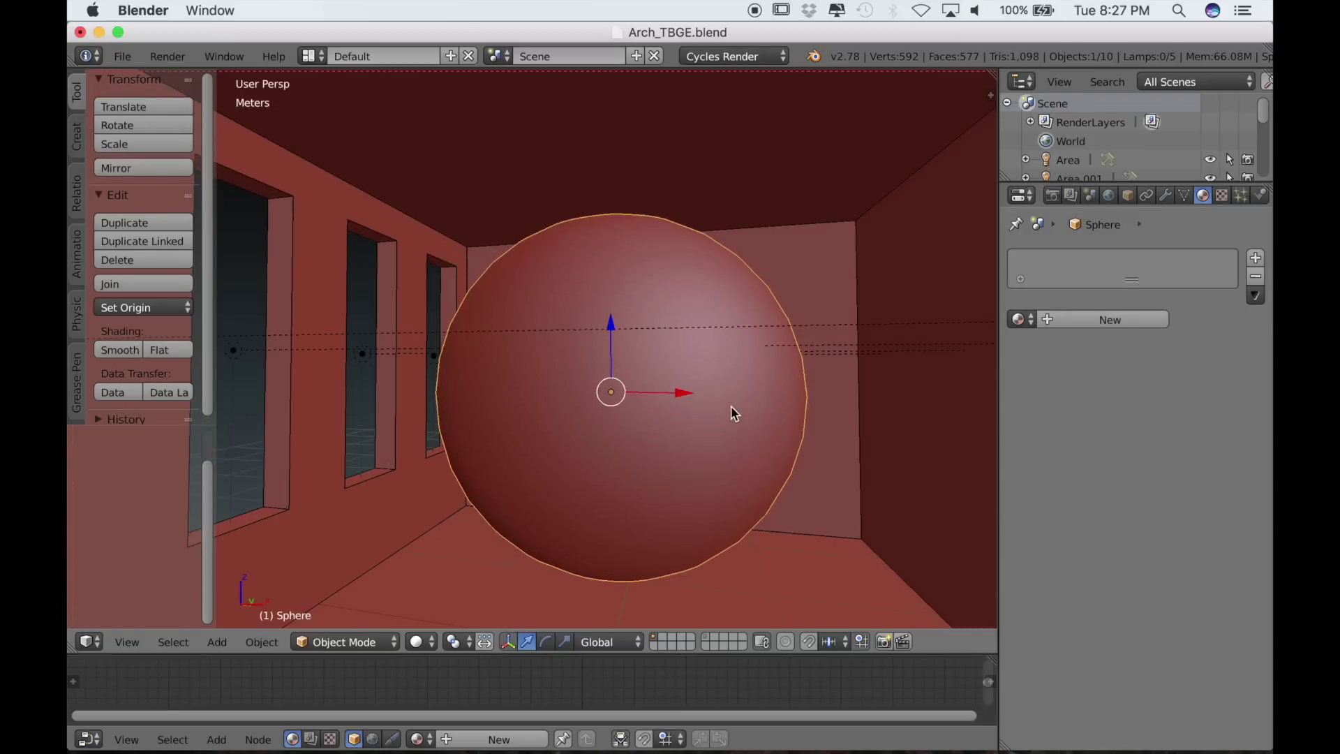
pyautogui.press('Tab')
pyautogui.press('KP_7')
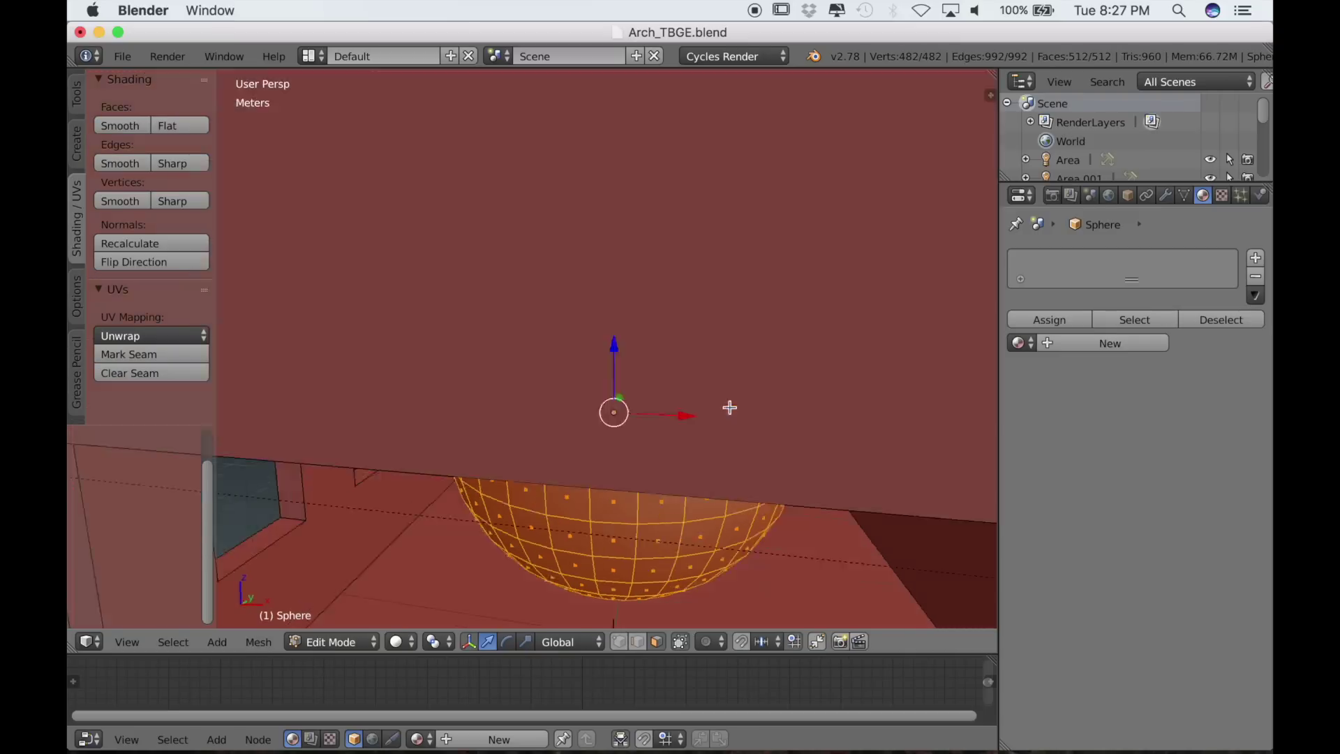
pyautogui.press('KP_Decimal')
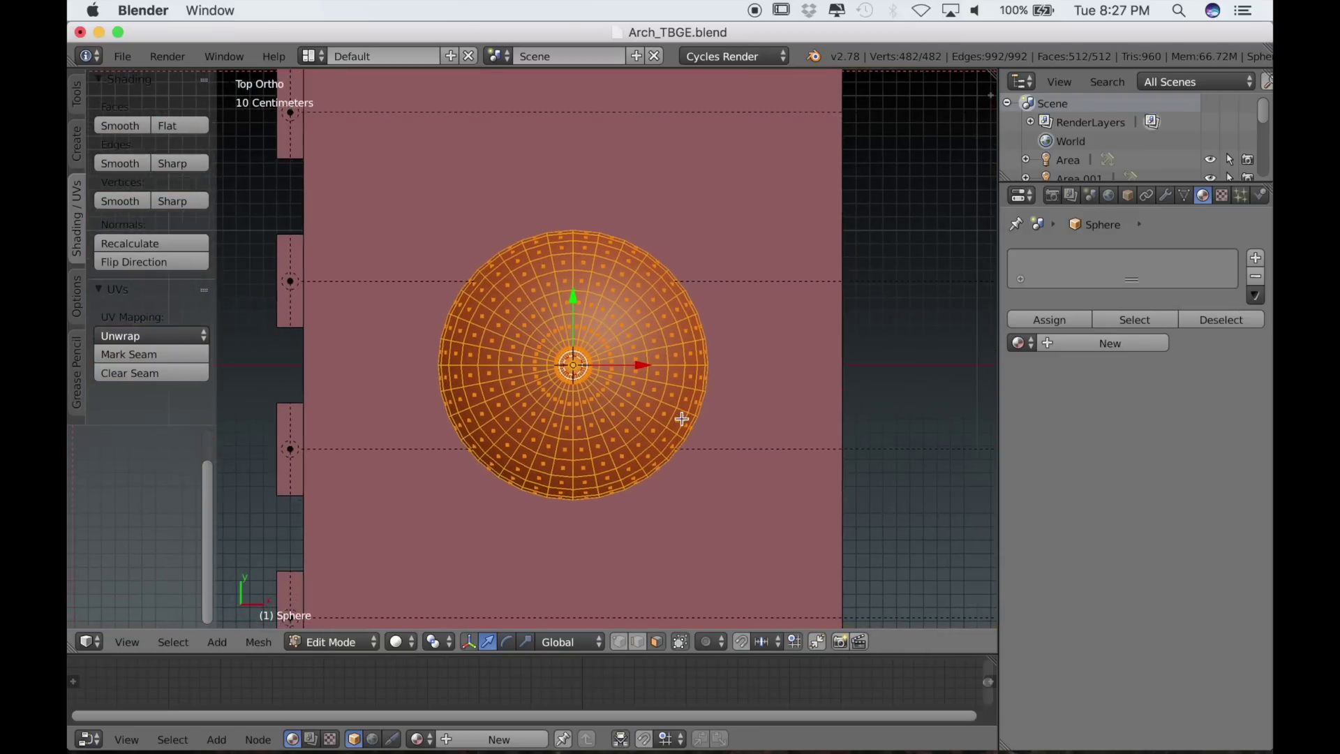
pyautogui.scroll(3, 697, 467)
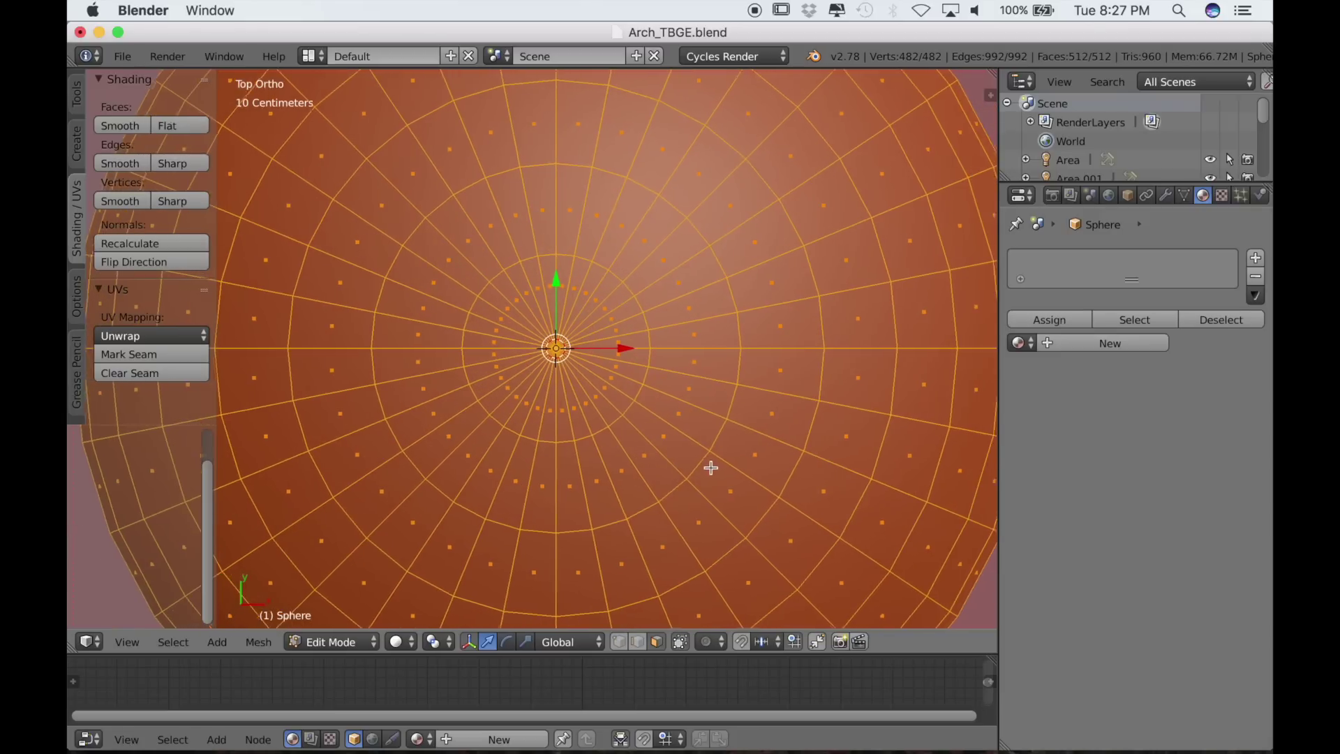
pyautogui.press('z')
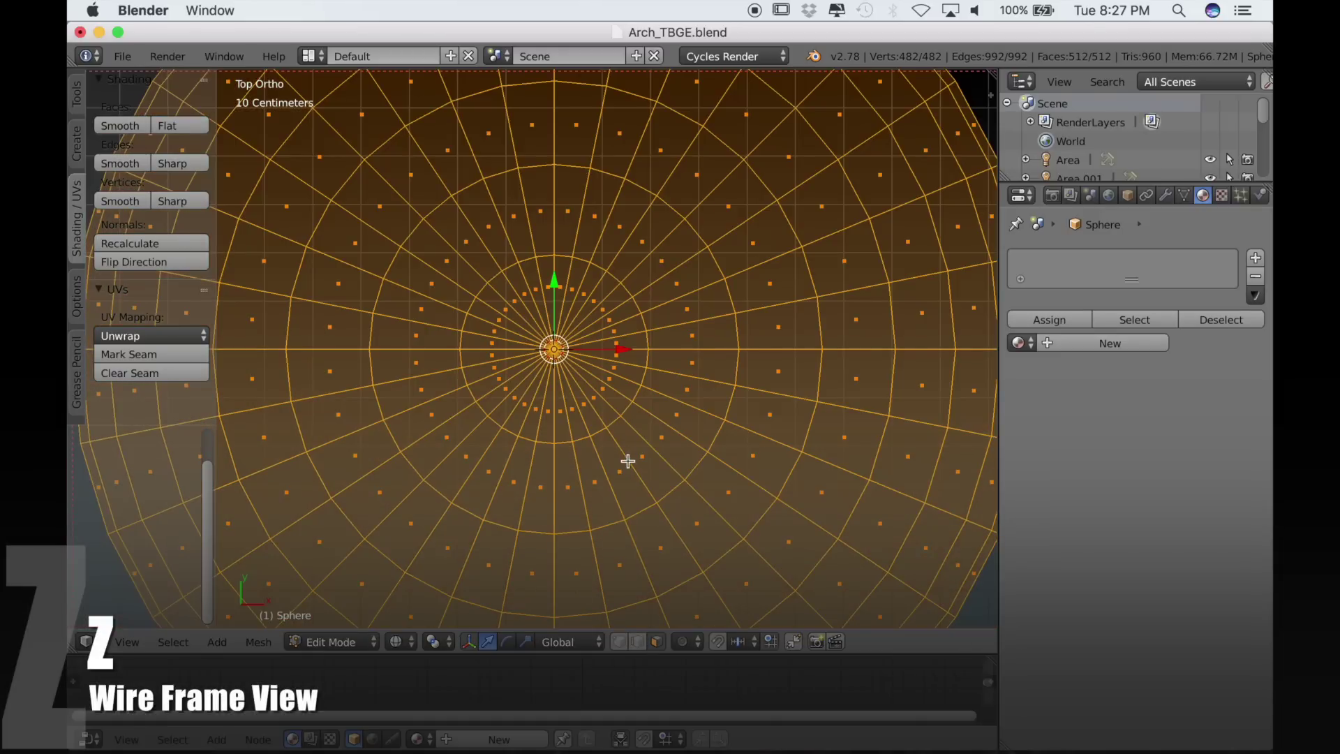
pyautogui.press('a')
pyautogui.press('c')
pyautogui.scroll(-6, 575, 374)
pyautogui.scroll(1, 556, 353)
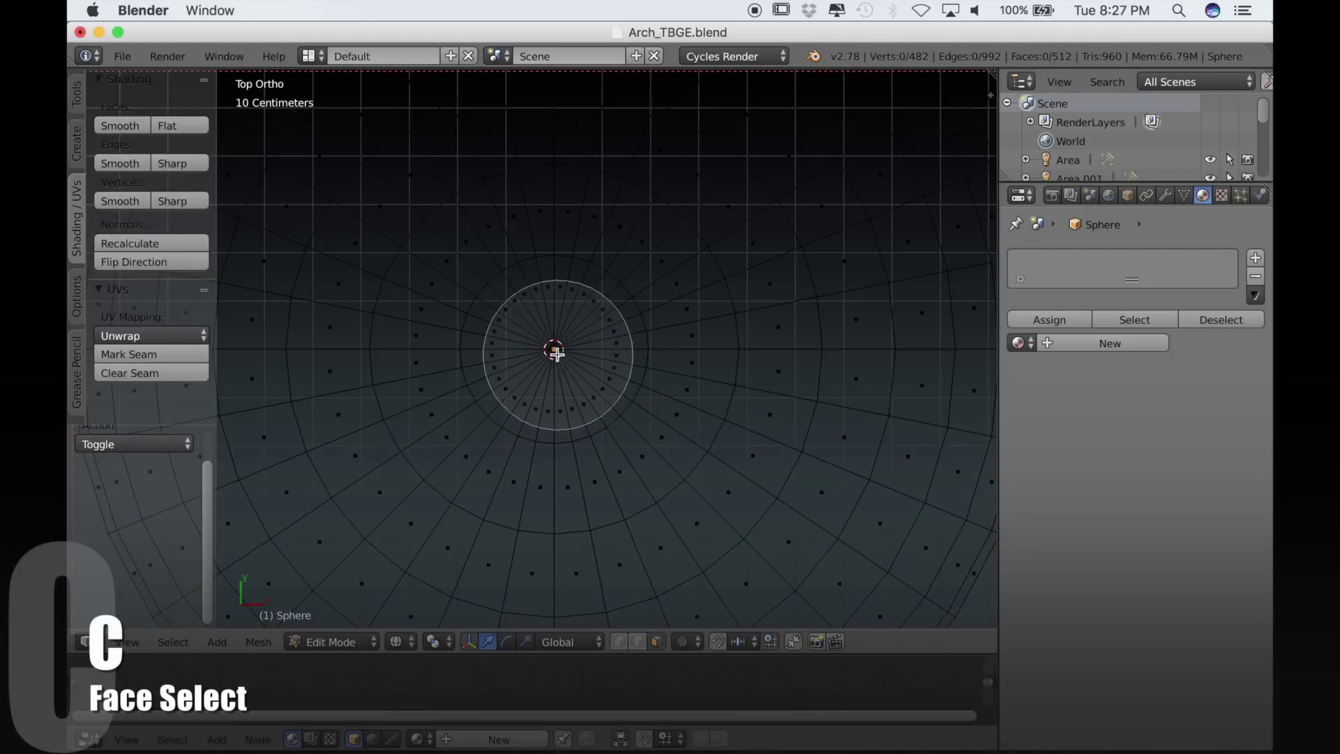
pyautogui.click(556, 353)
pyautogui.rightClick(578, 363)
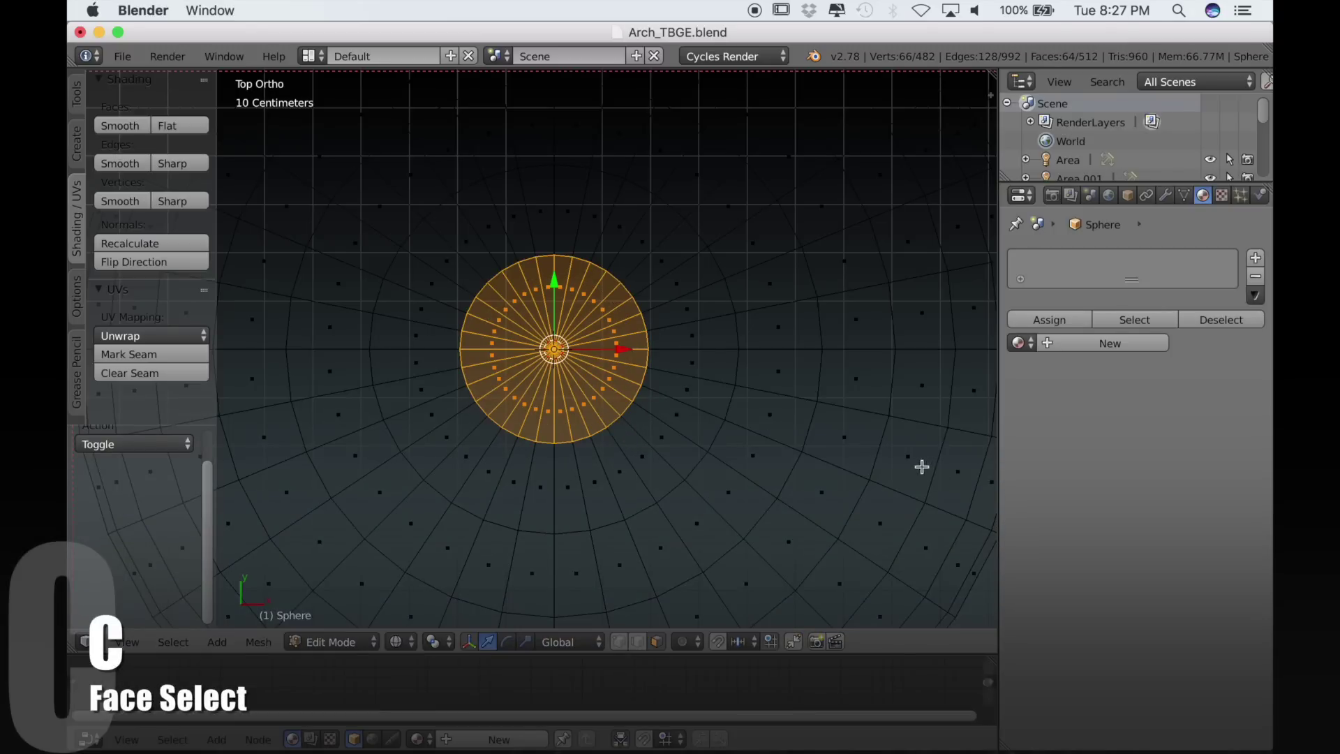
# - Inset the selected pole faces twice, by about 9.4 cm and 9.5 cm, and delete the remaining inner faces
pyautogui.press('i')
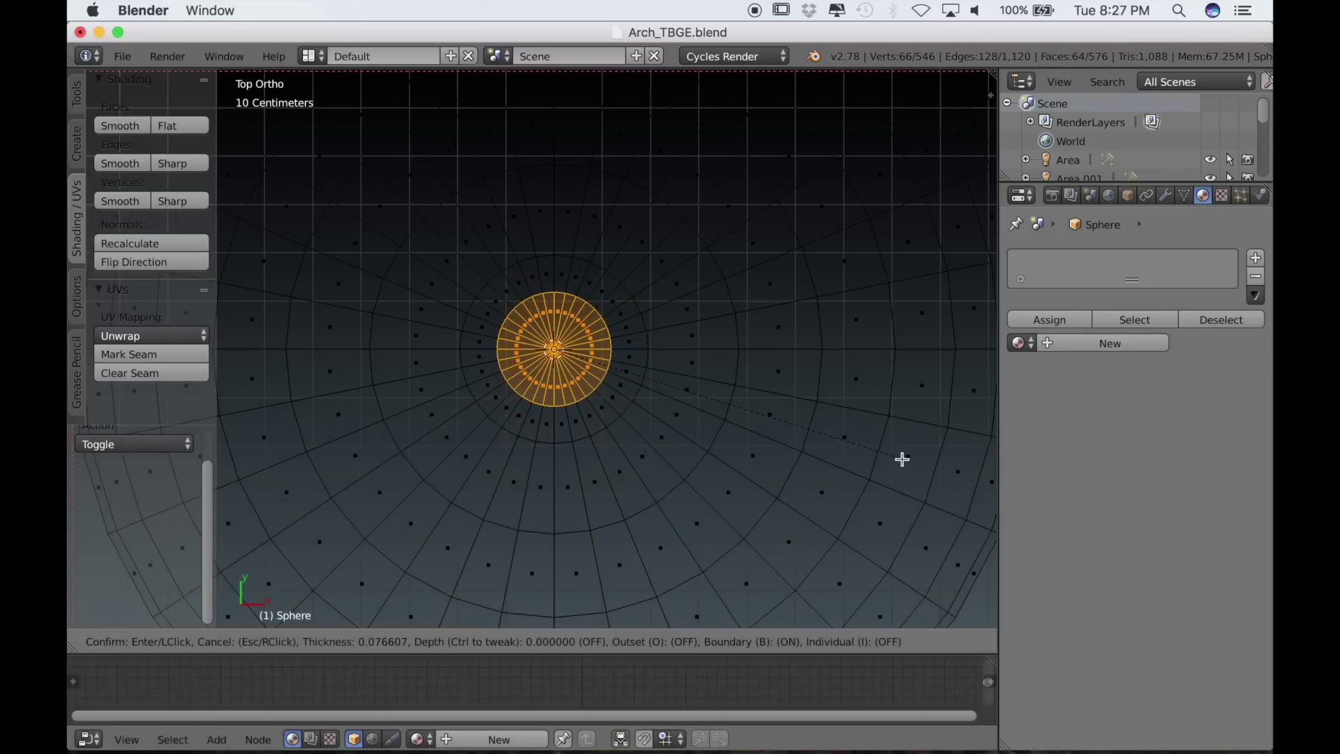
pyautogui.click(899, 458)
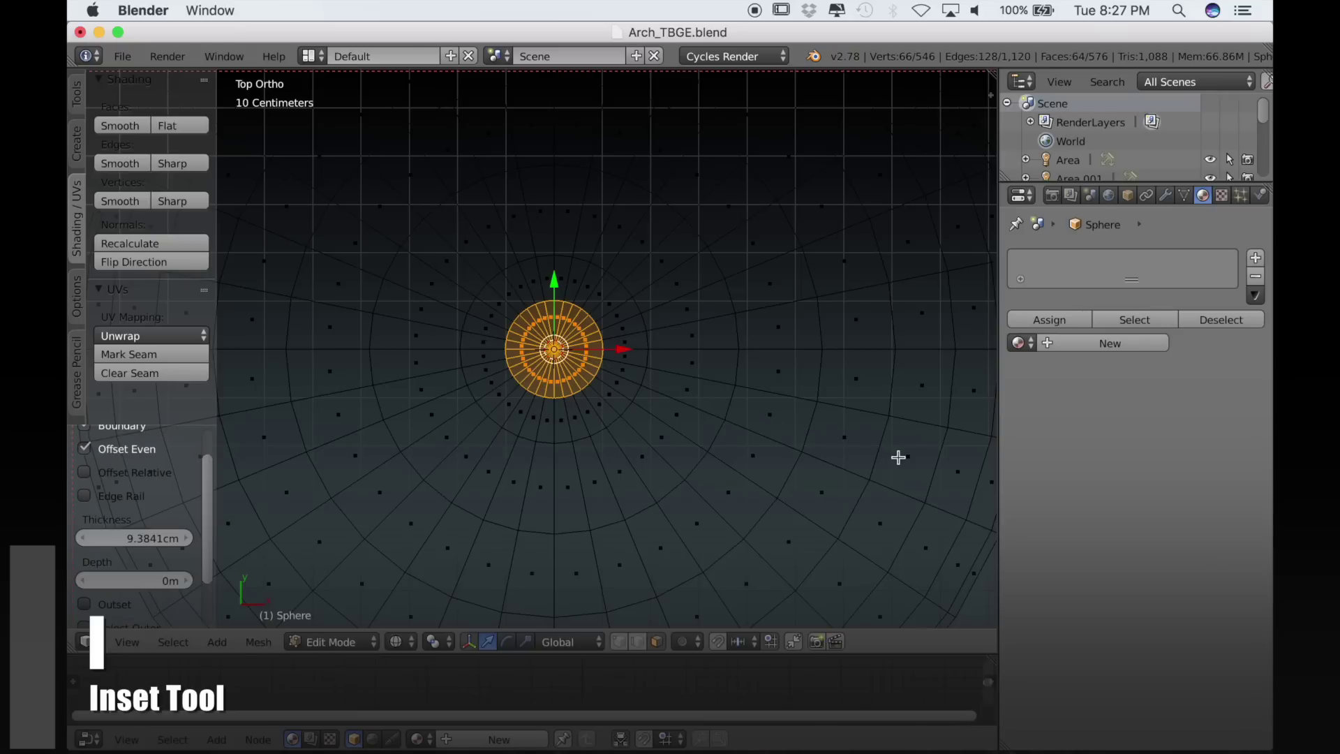
pyautogui.press('i')
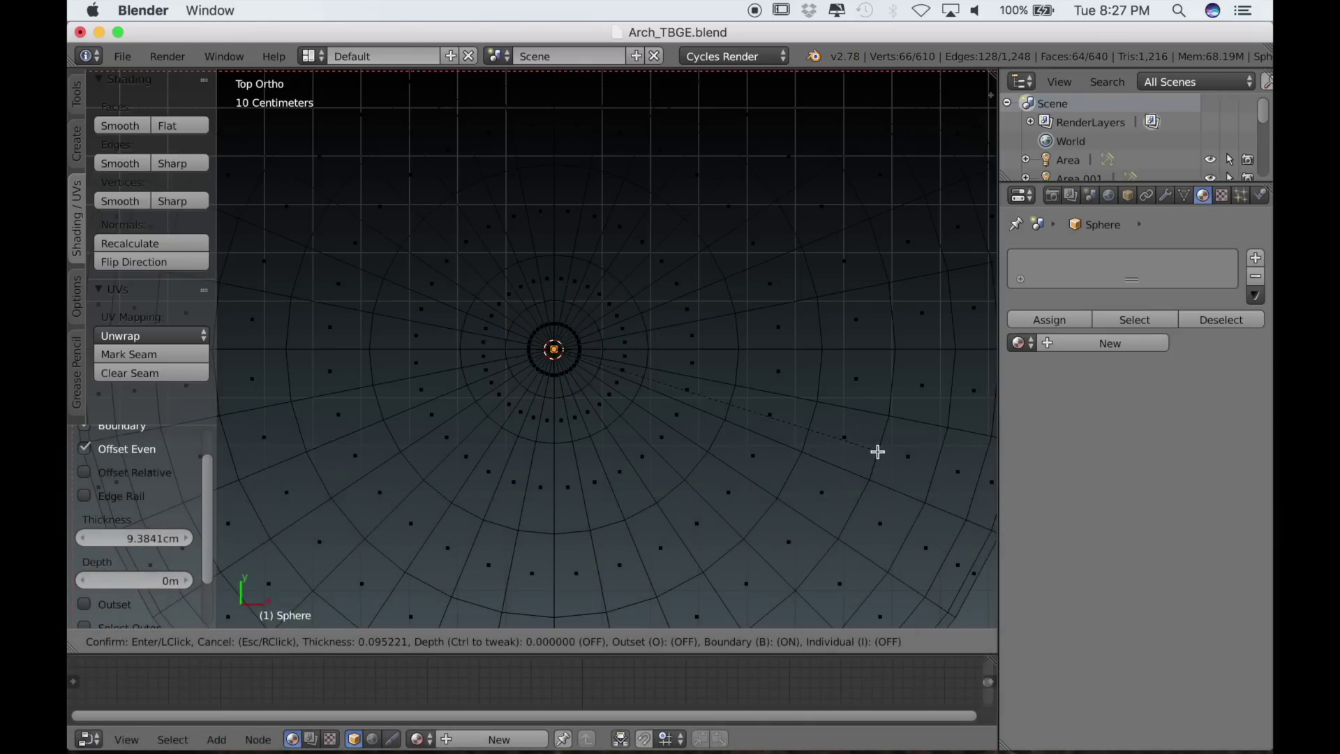
pyautogui.click(878, 452)
pyautogui.press('x')
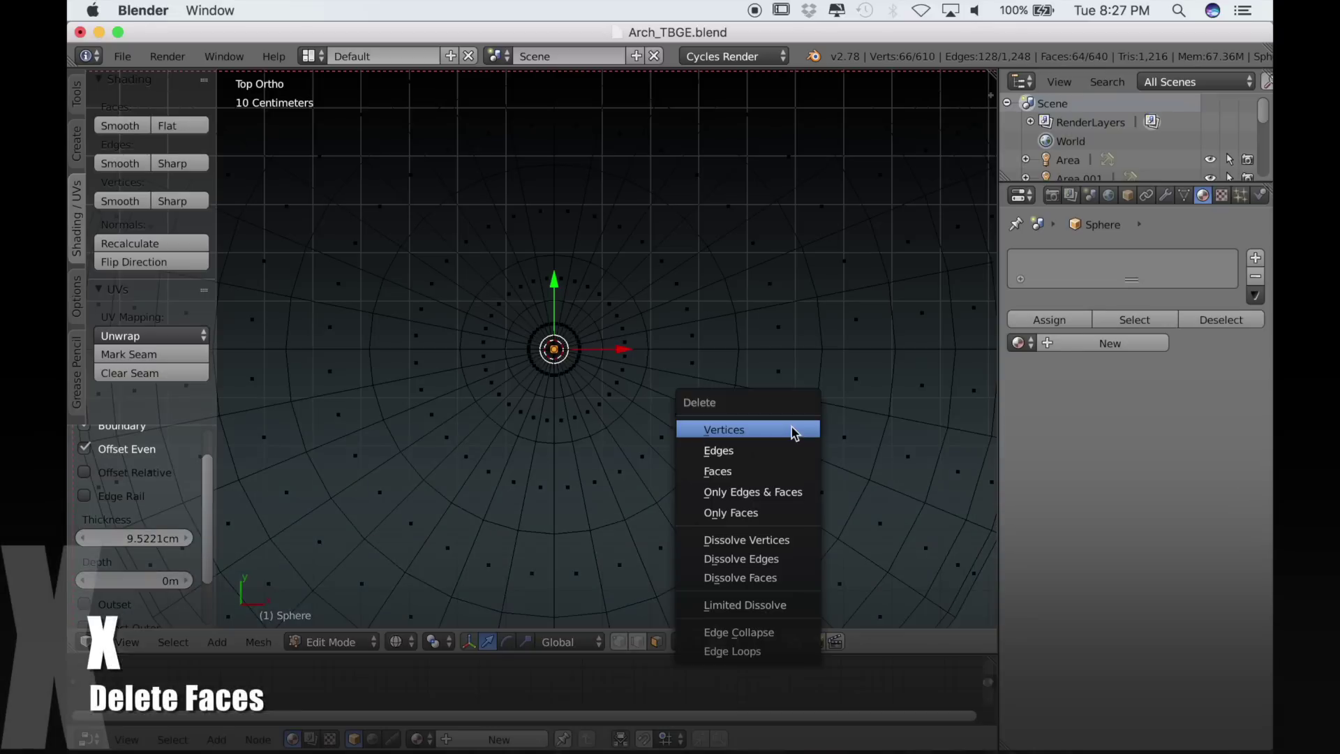
pyautogui.click(787, 469)
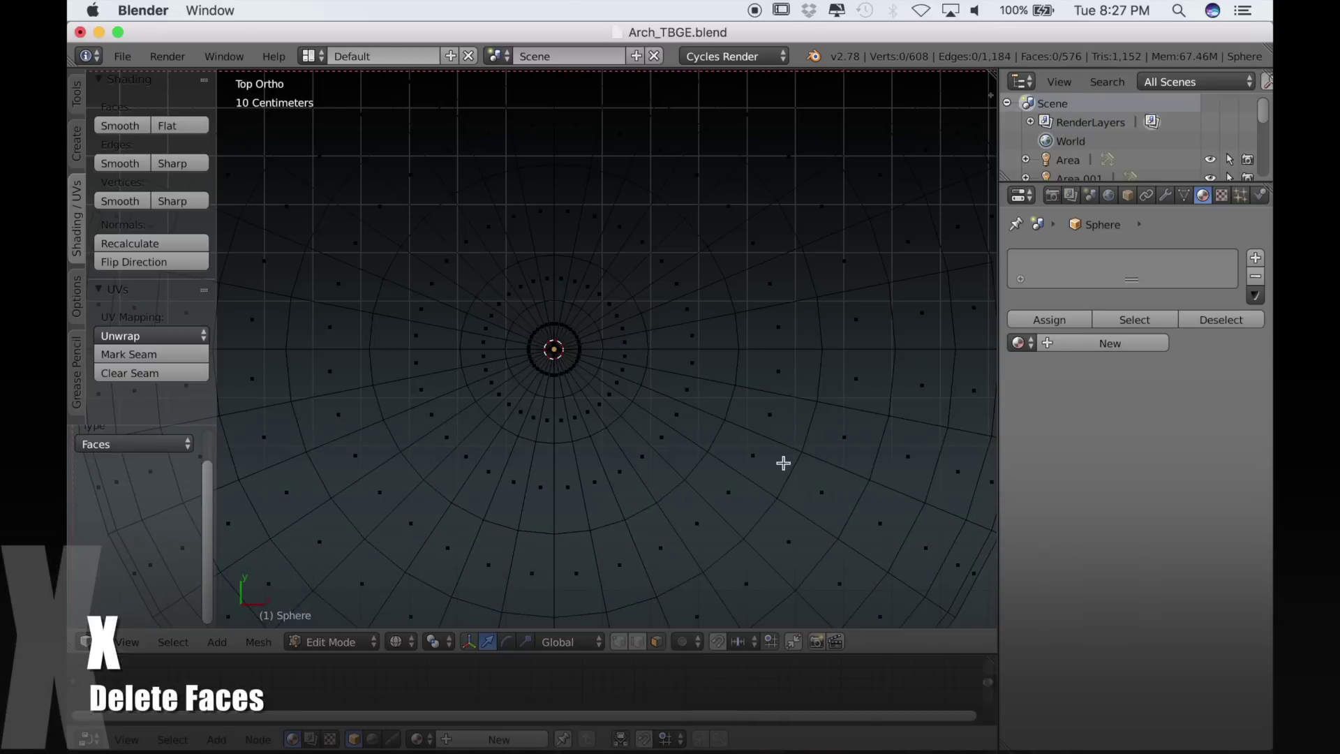
# - Mark the vertical line of edges running from pole to pole on the sphere's +Y side as a seam
pyautogui.keyDown('shift'); pyautogui.moveTo(580, 404); pyautogui.dragTo(593, 442, button='middle'); pyautogui.keyUp('shift')
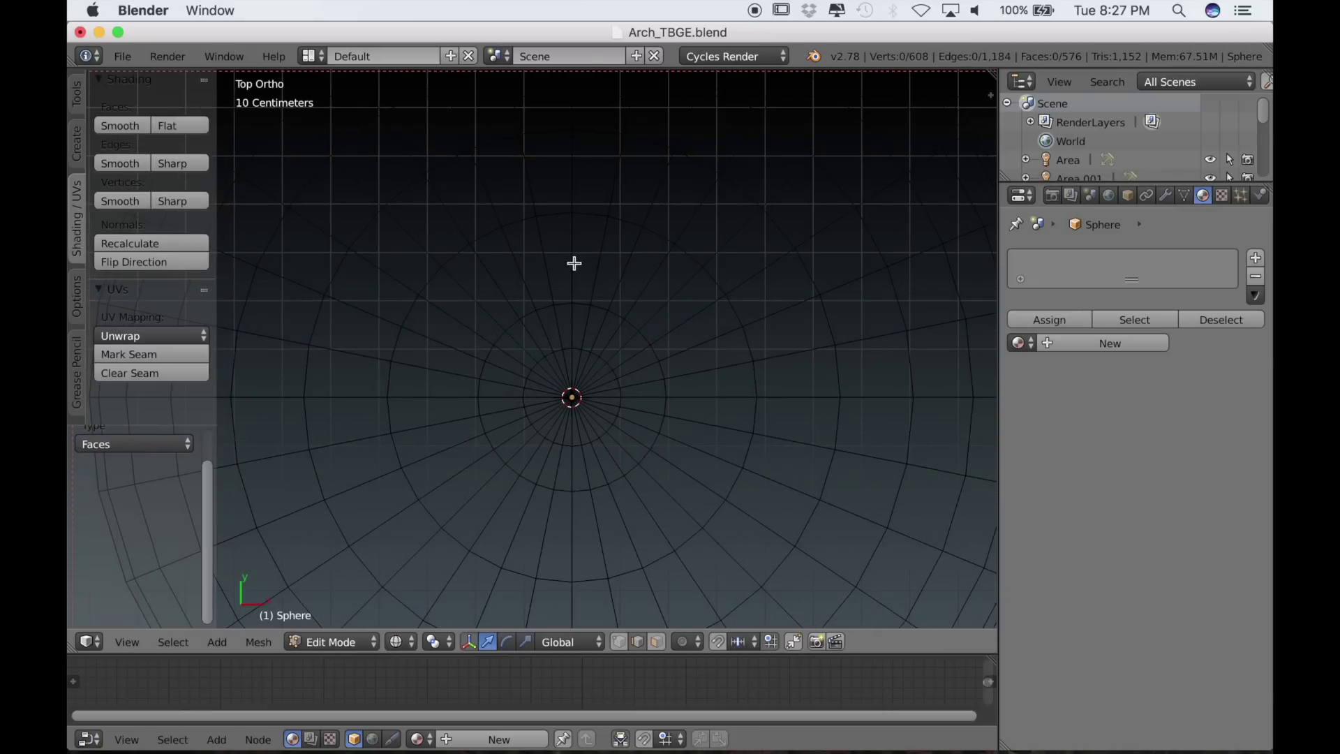
pyautogui.keyDown('alt'); pyautogui.rightClick(573, 267); pyautogui.keyUp('alt')
pyautogui.scroll(-5, 613, 338)
pyautogui.keyDown('shift'); pyautogui.moveTo(646, 398); pyautogui.dragTo(637, 377, button='middle'); pyautogui.keyUp('shift')
pyautogui.scroll(-2, 637, 377)
pyautogui.scroll(2, 643, 400)
pyautogui.hotkey('ctrl', 'e')
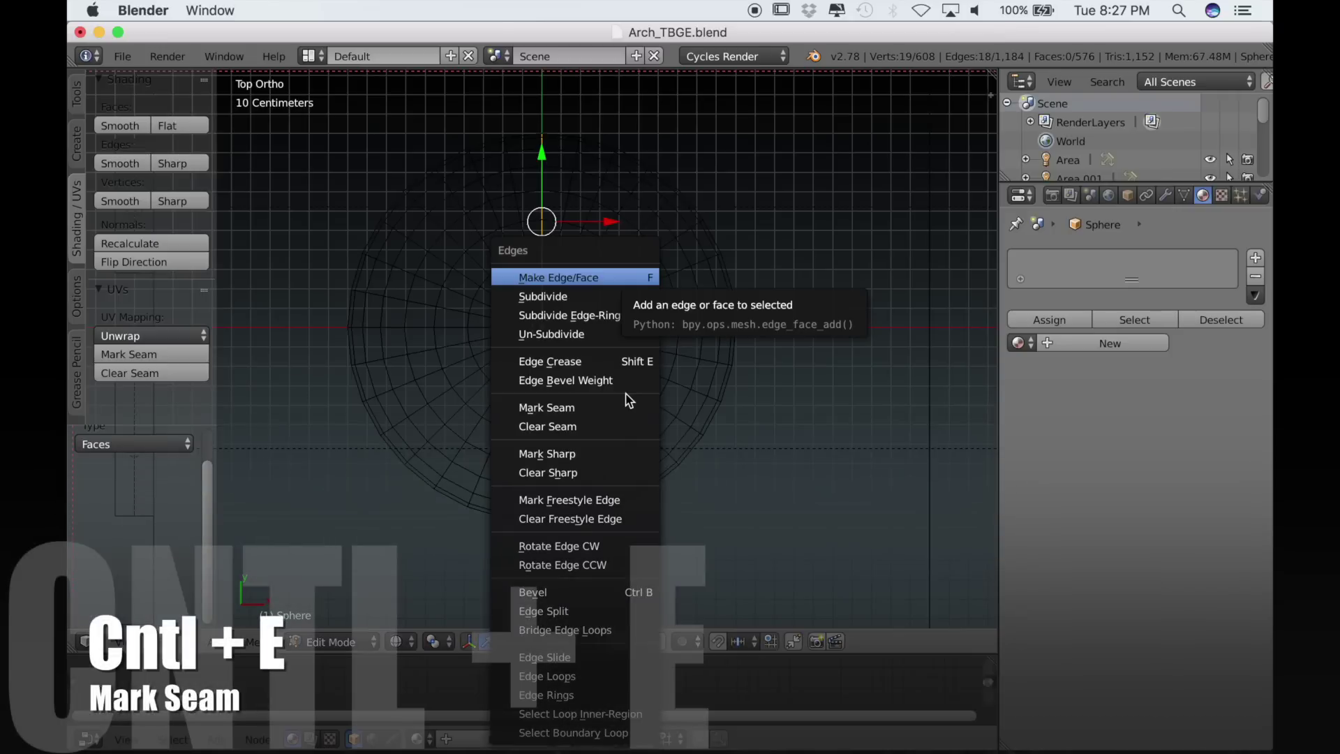
pyautogui.click(574, 409)
pyautogui.keyDown('shift'); pyautogui.moveTo(601, 449); pyautogui.dragTo(629, 494, button='middle'); pyautogui.keyUp('shift')
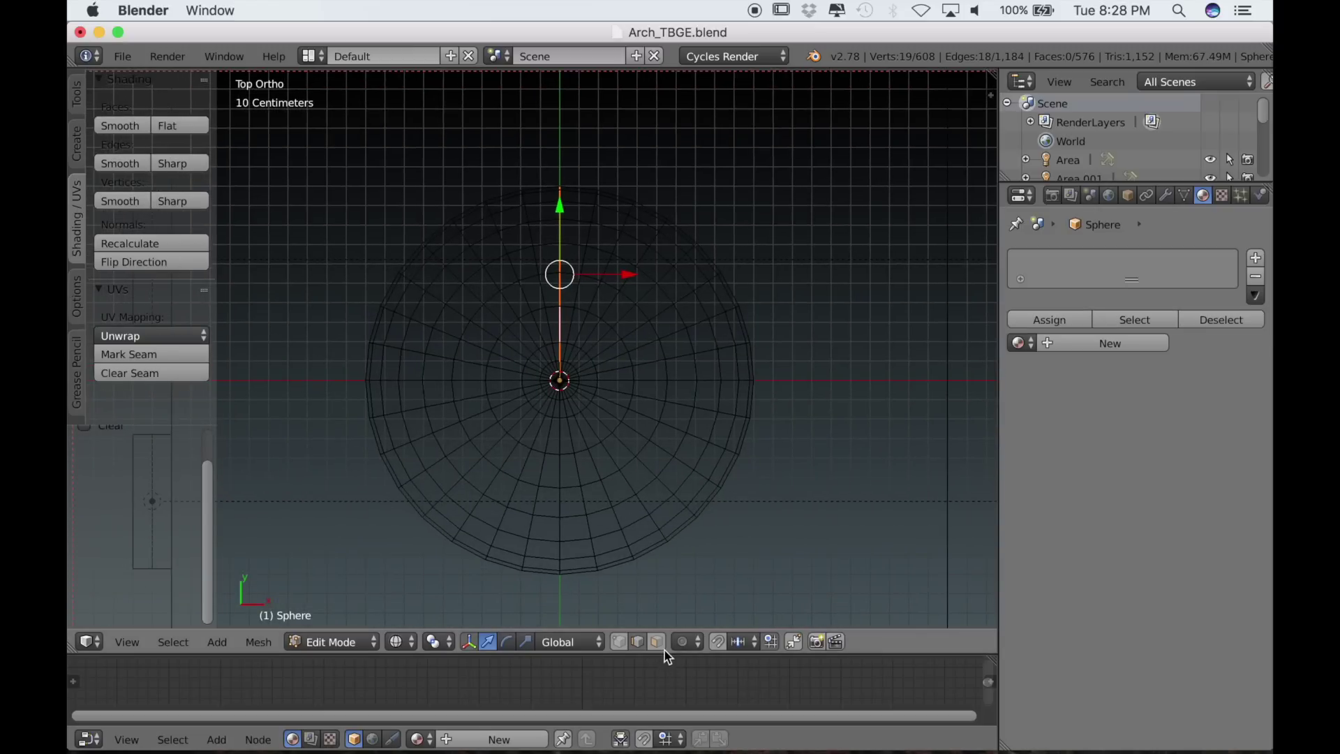
# - Enlarge the node editor area, view the sphere in perspective and change that area to the UV/Image Editor
pyautogui.moveTo(664, 654); pyautogui.dragTo(699, 386)
pyautogui.scroll(-3, 682, 317)
pyautogui.moveTo(682, 316); pyautogui.dragTo(658, 226, button='middle')
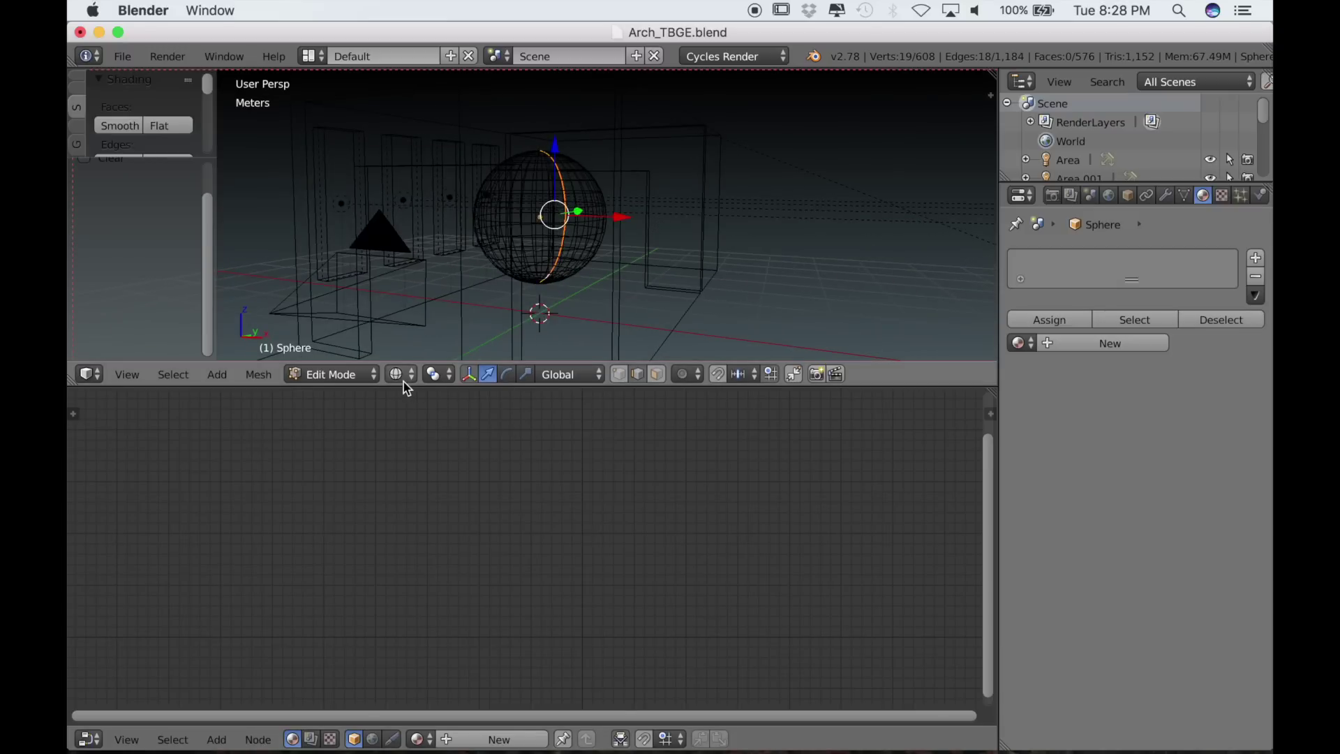
pyautogui.click(89, 740)
pyautogui.click(109, 593)
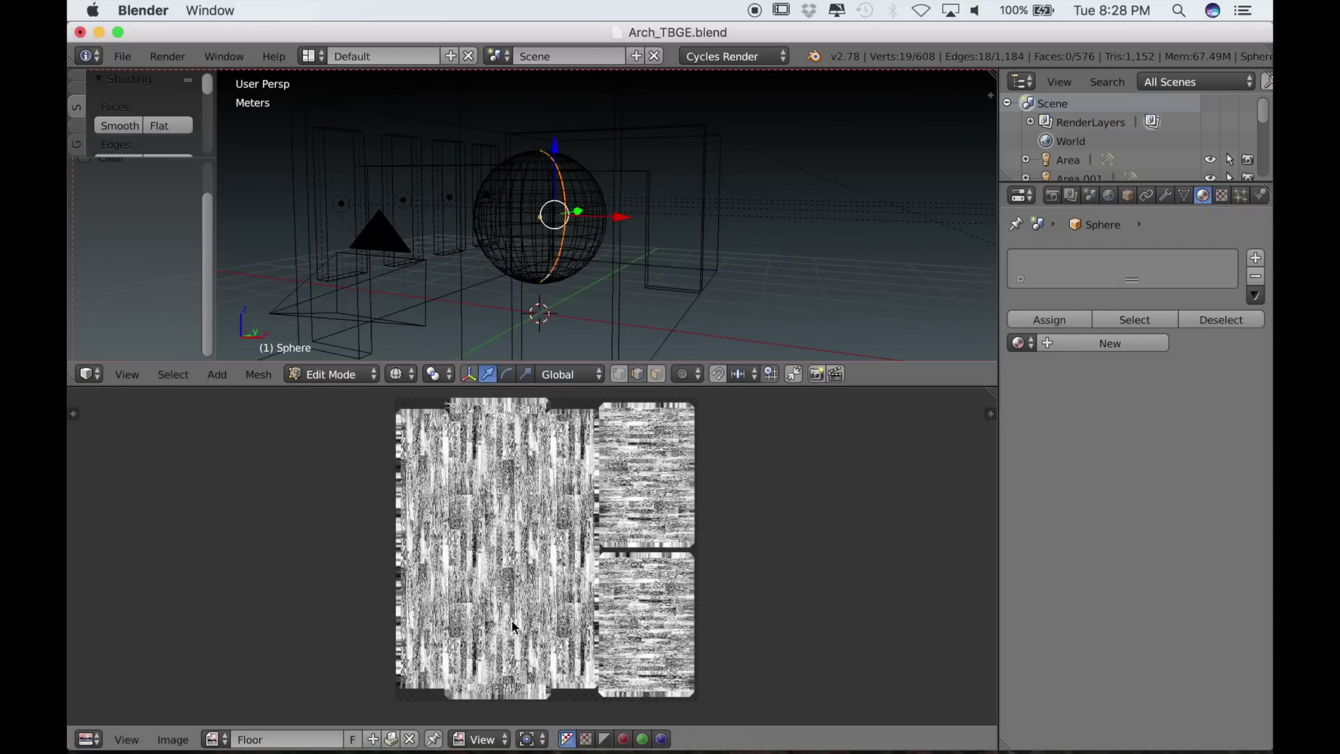
# - Create a new blank image named Reflection Map with a height of 512 px, keeping the width at 1024 px
pyautogui.click(373, 739)
pyautogui.click(428, 595)
pyautogui.write('Reflection Map')
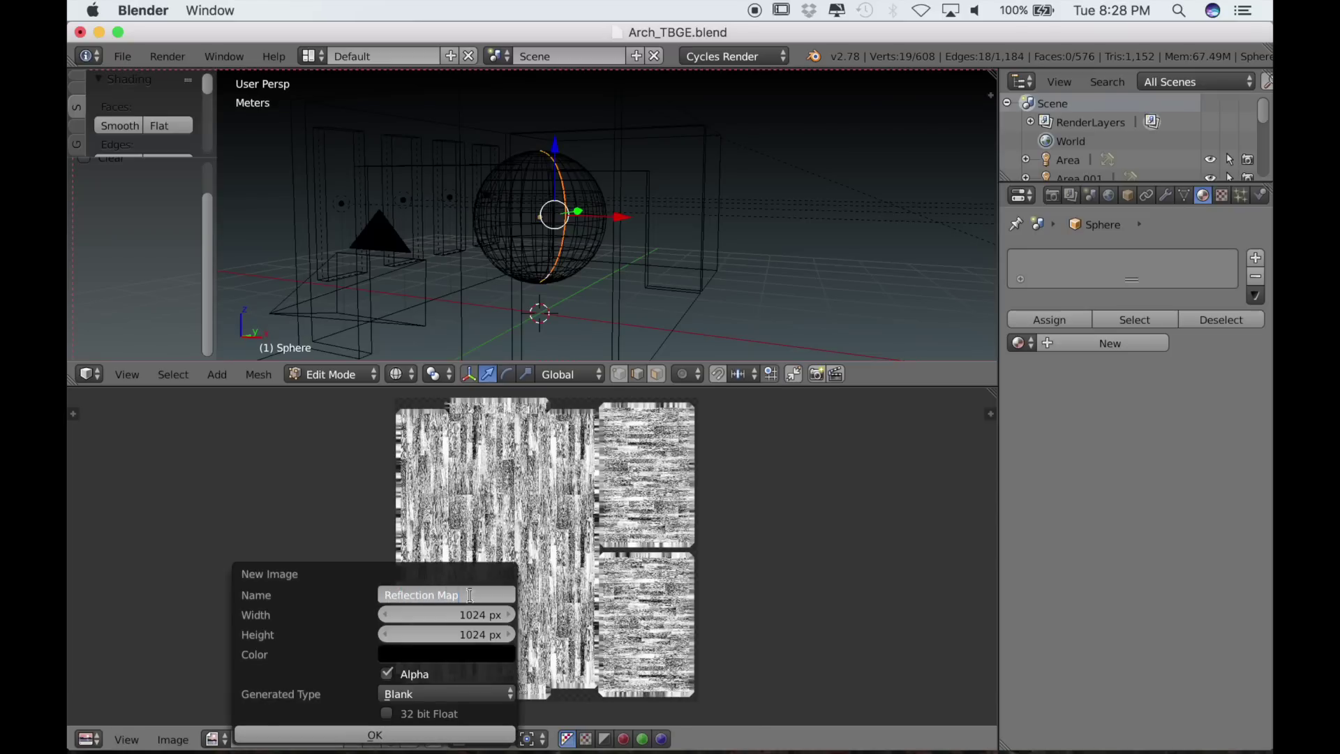
pyautogui.press('Return')
pyautogui.click(452, 633)
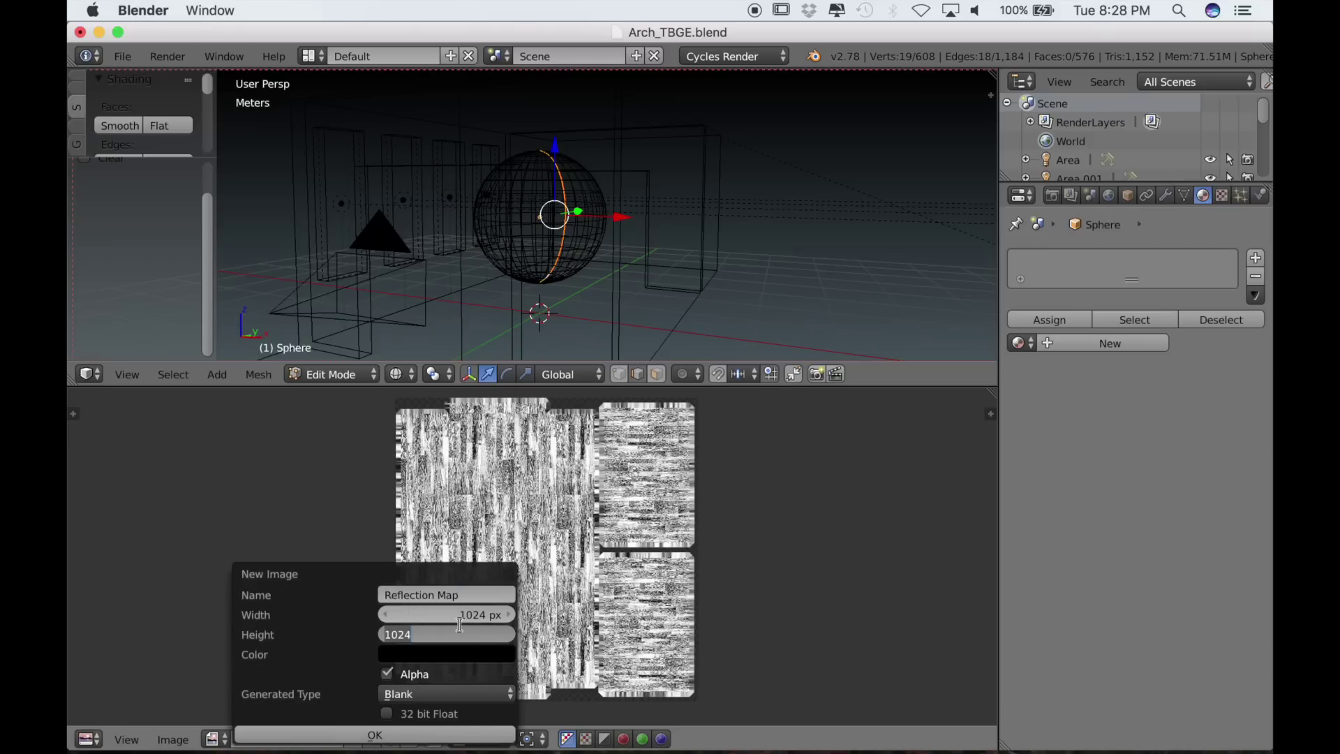
pyautogui.write('512')
pyautogui.press('Return')
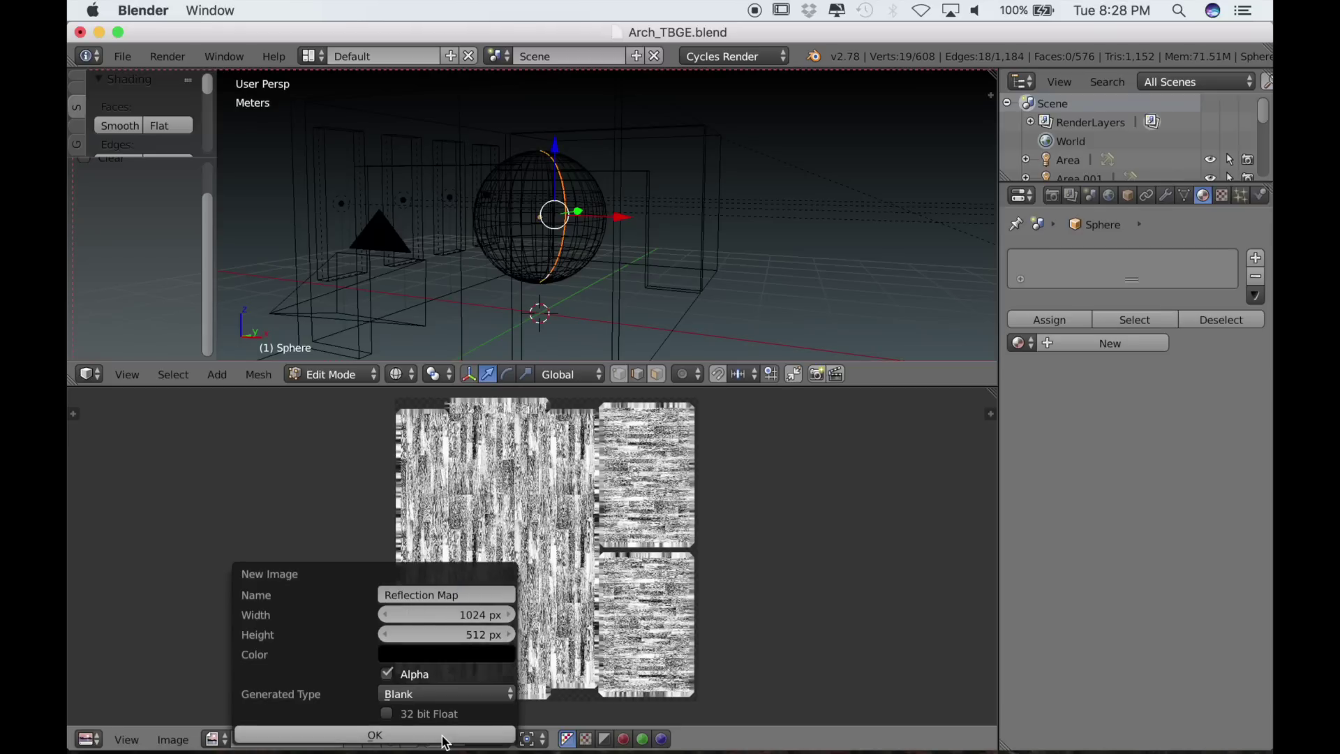
pyautogui.click(444, 738)
pyautogui.scroll(2, 516, 652)
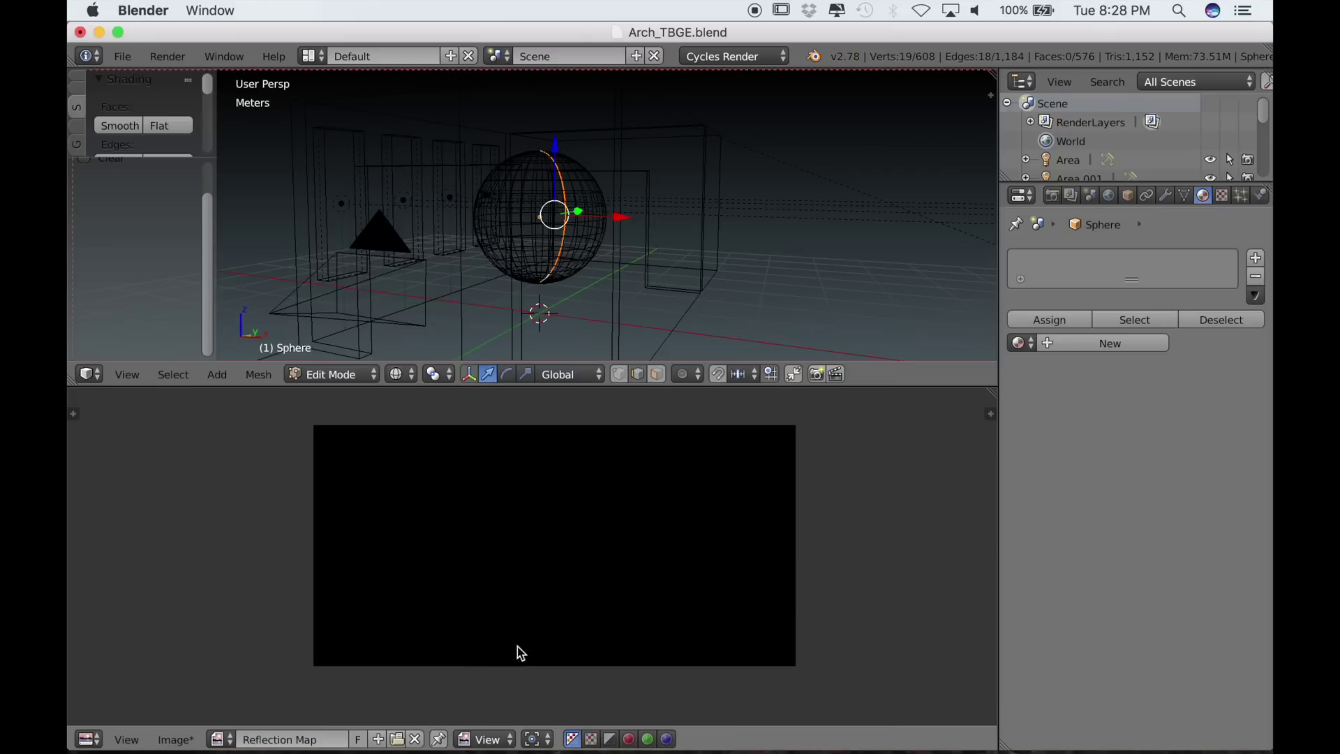
# - In solid front orthographic view with face selection, select the single face just below the sphere's equator and left of its centre line
pyautogui.press('KP_1')
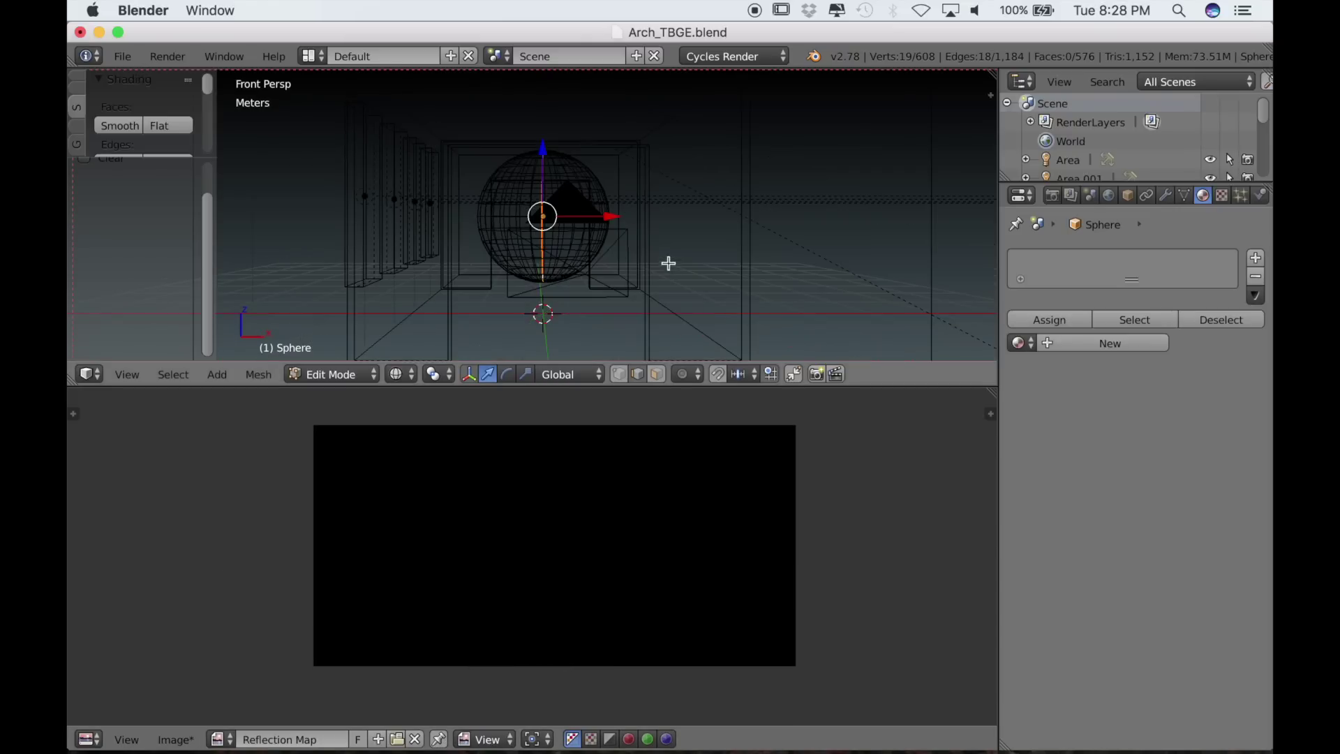
pyautogui.press('KP_5')
pyautogui.scroll(4, 655, 254)
pyautogui.moveTo(652, 295)
pyautogui.mouseDown(button='middle')
pyautogui.moveTo(659, 276)
pyautogui.moveTo(681, 284)
pyautogui.moveTo(661, 281)
pyautogui.mouseUp(button='middle')
pyautogui.press('KP_1')
pyautogui.press('z')
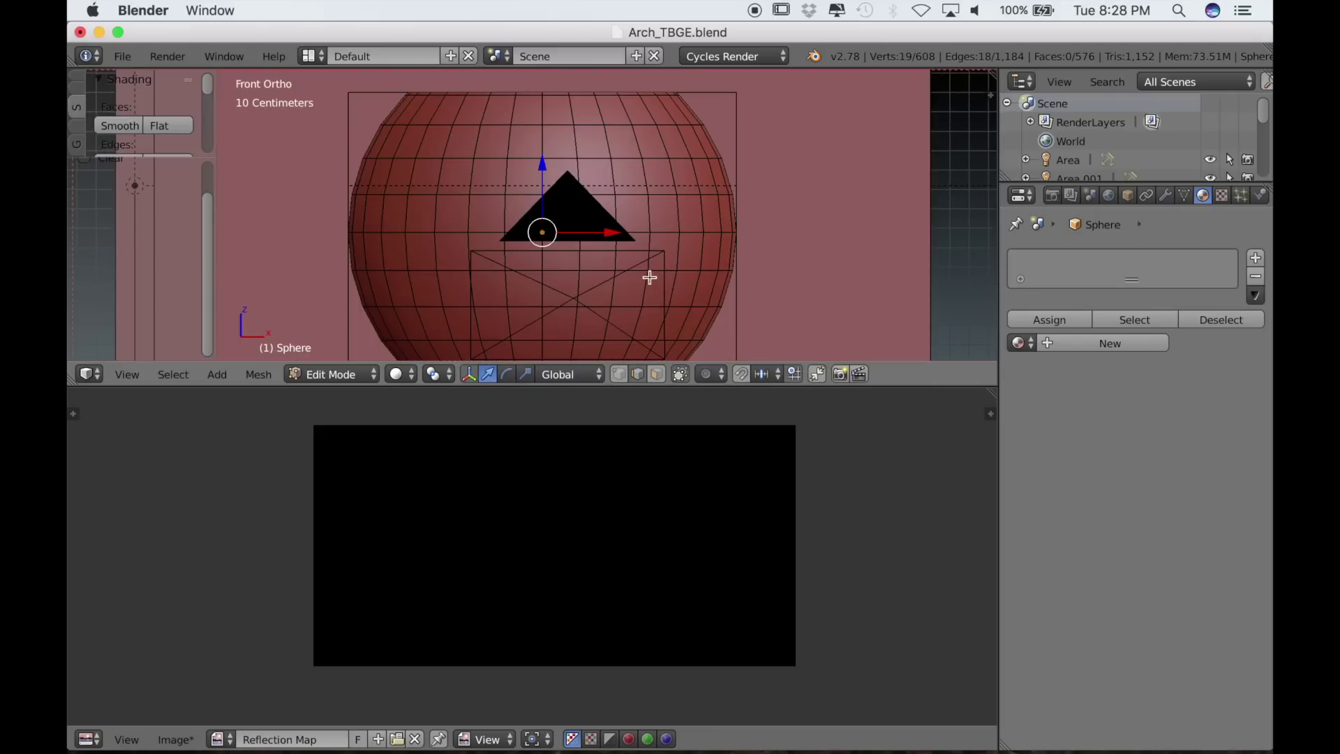
pyautogui.click(656, 374)
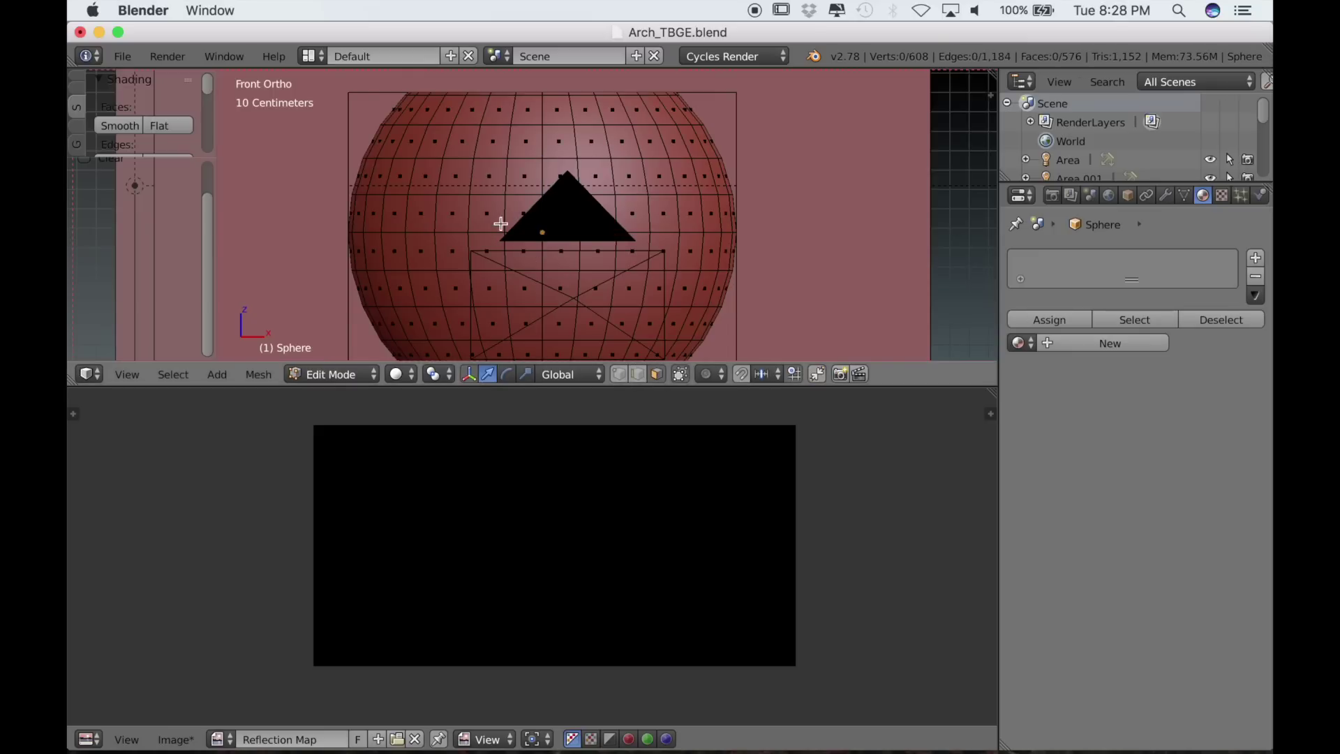
pyautogui.rightClick(517, 215)
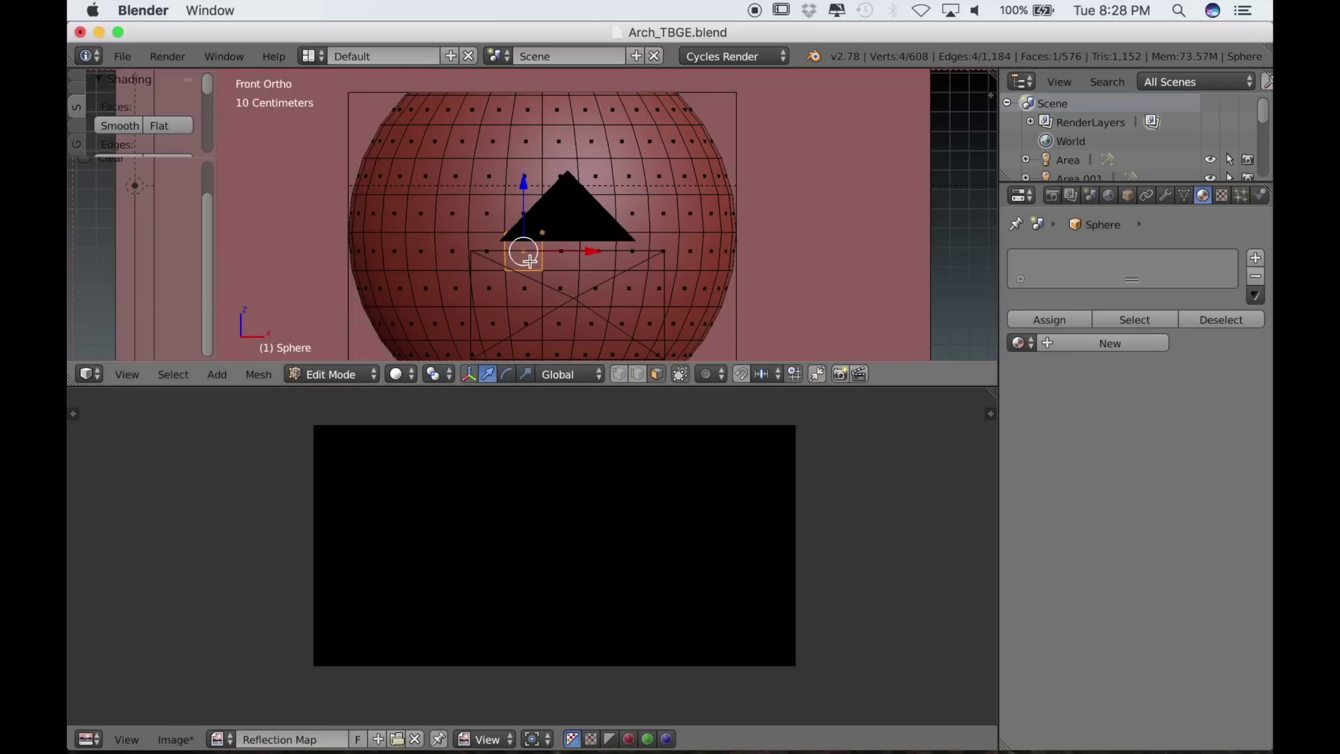
pyautogui.rightClick(530, 261)
# - Return to perspective view and reset the UV mapping of the selected face
pyautogui.scroll(-1, 550, 265)
pyautogui.scroll(1, 572, 302)
pyautogui.moveTo(571, 303); pyautogui.dragTo(602, 282, button='middle')
pyautogui.press('KP_5')
pyautogui.press('u')
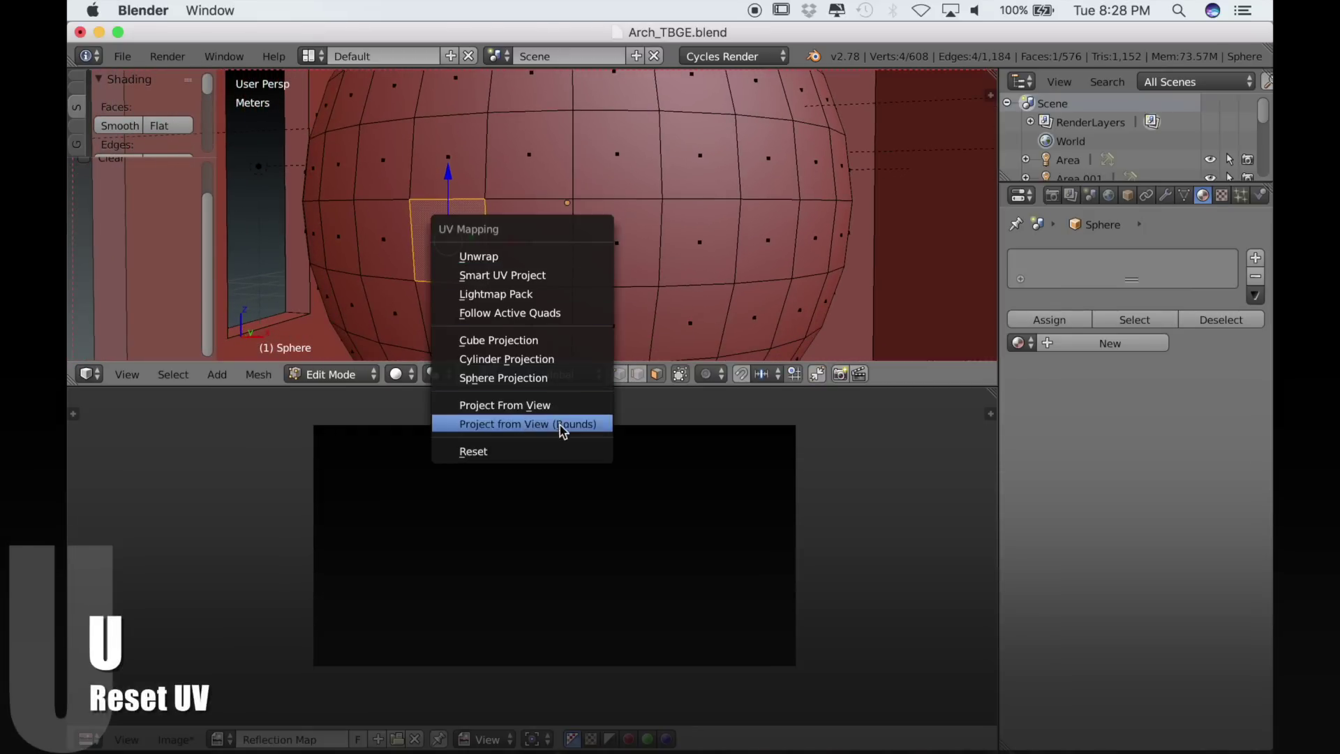
pyautogui.click(563, 452)
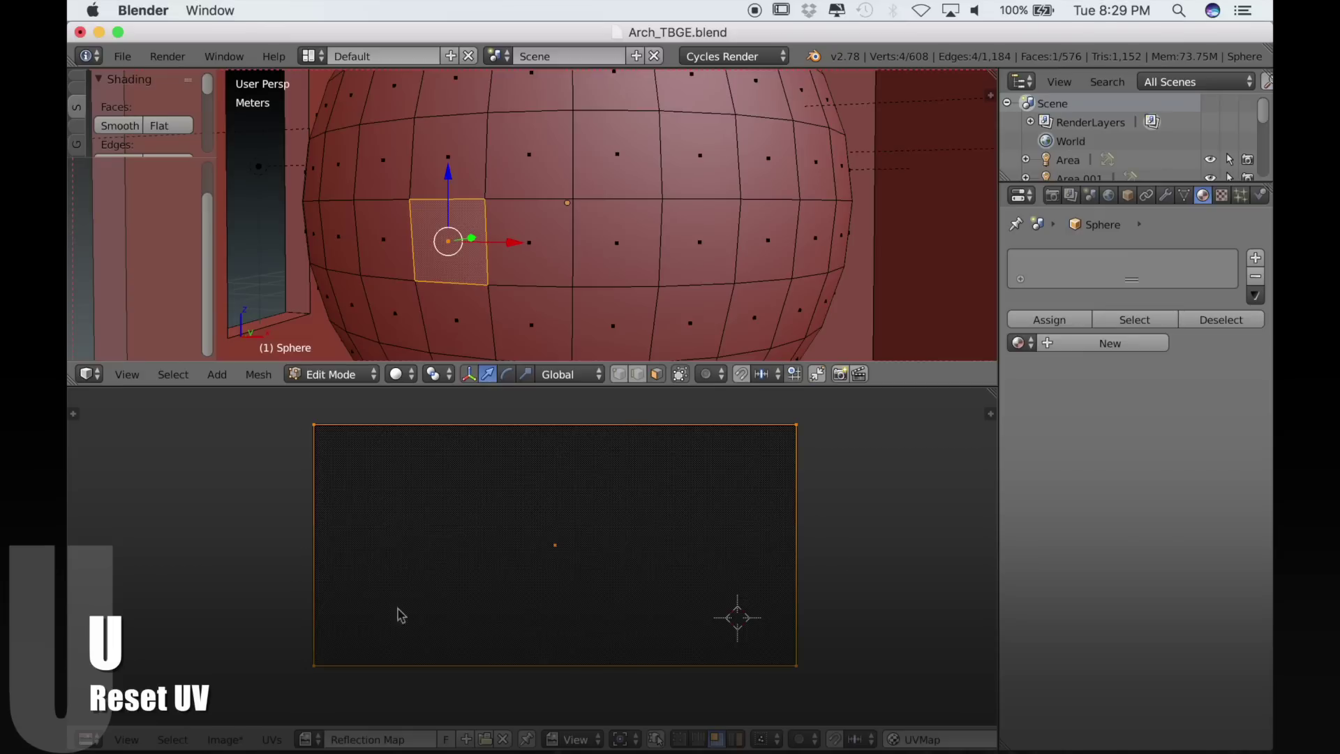
# - Scale the face's UVs by about 0.526 along X, then by about 0.08 overall, making a small square in the image's centre
pyautogui.press('s')
pyautogui.press('x')
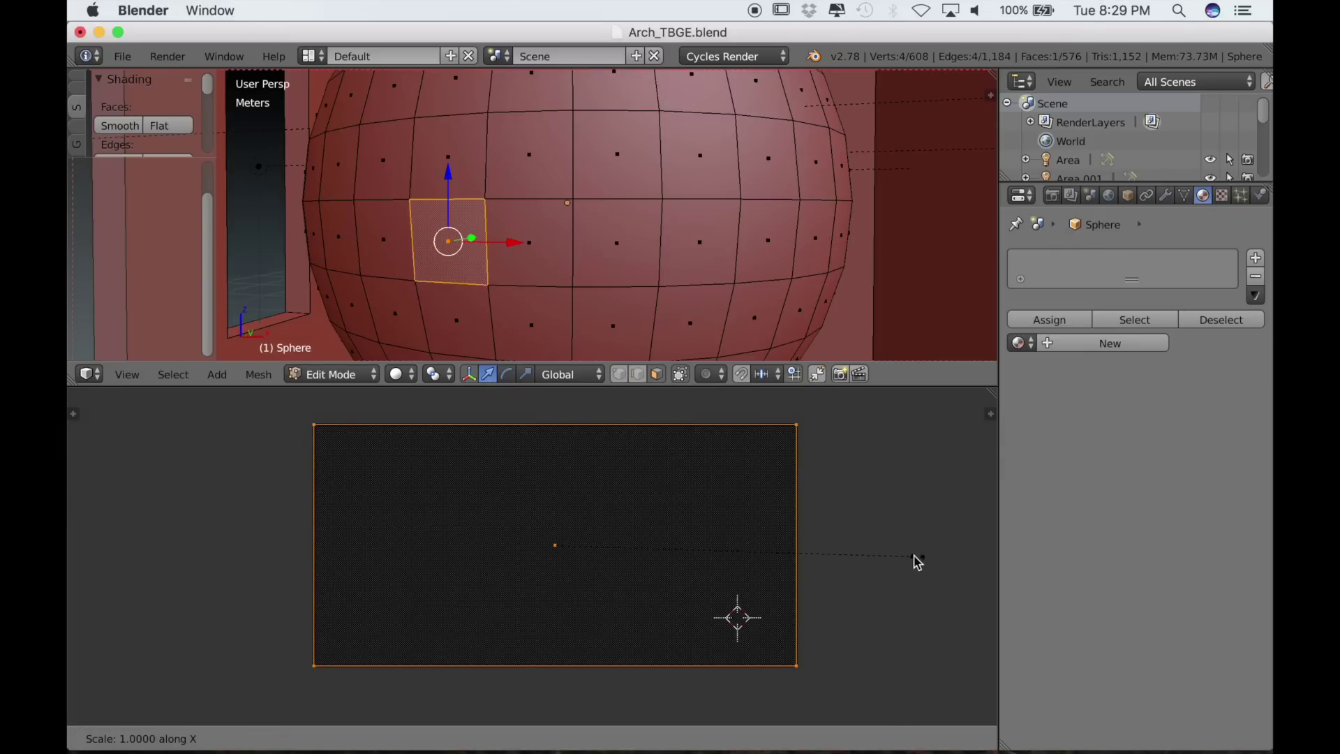
pyautogui.click(770, 543)
pyautogui.press('s')
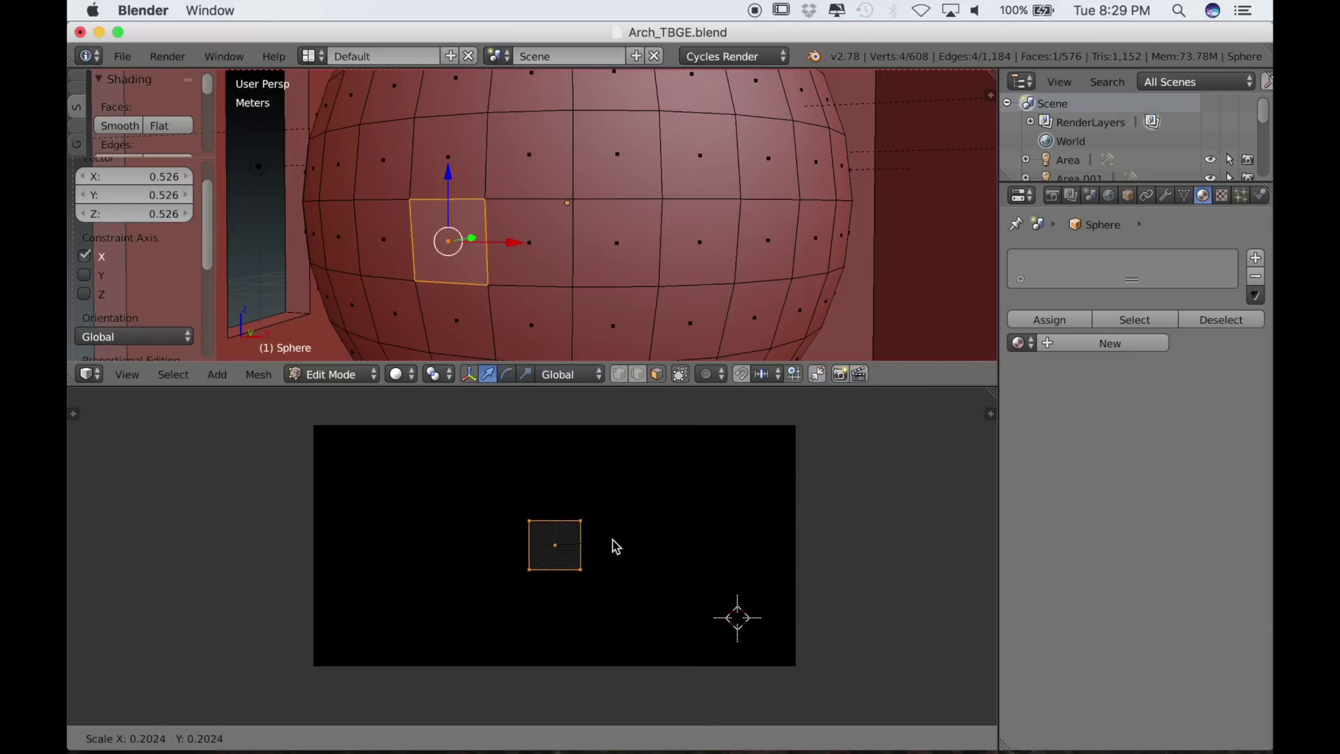
pyautogui.click(587, 548)
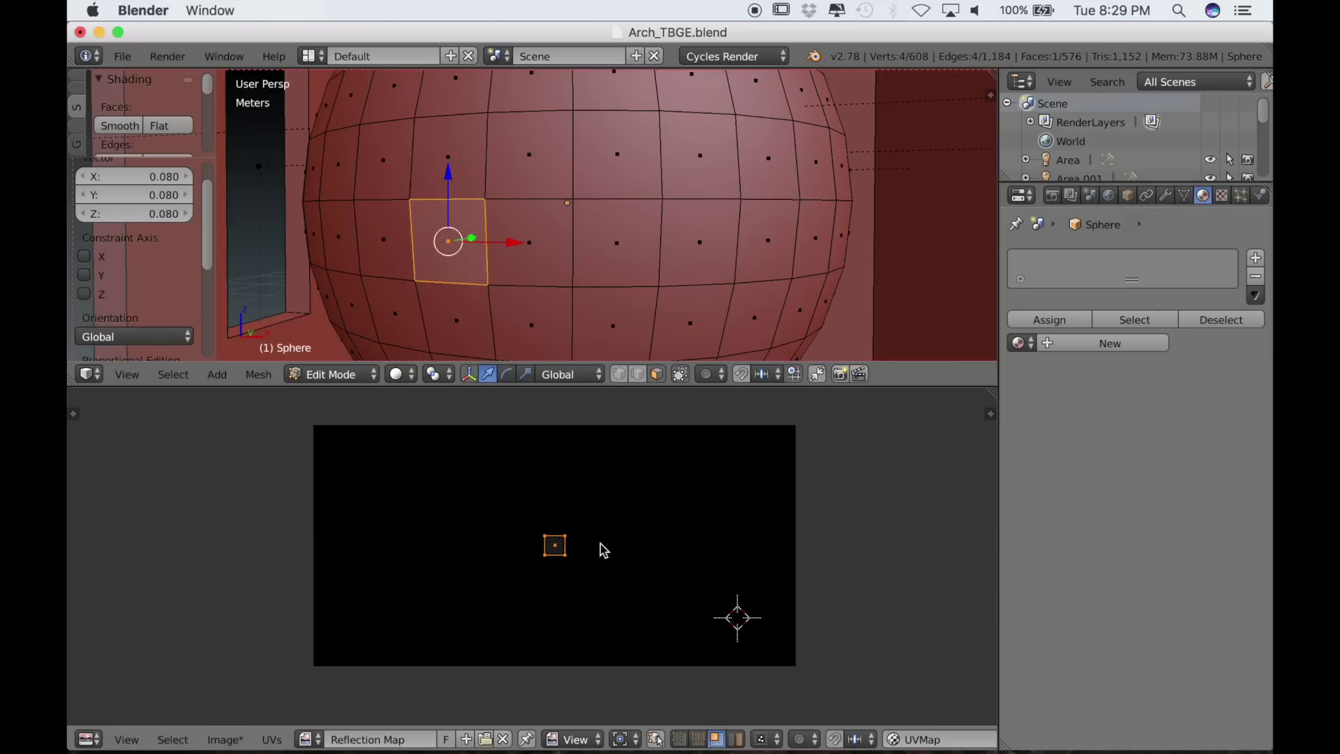
# - Select all faces of the sphere and unwrap them with Follow Active Quads
pyautogui.press('a')
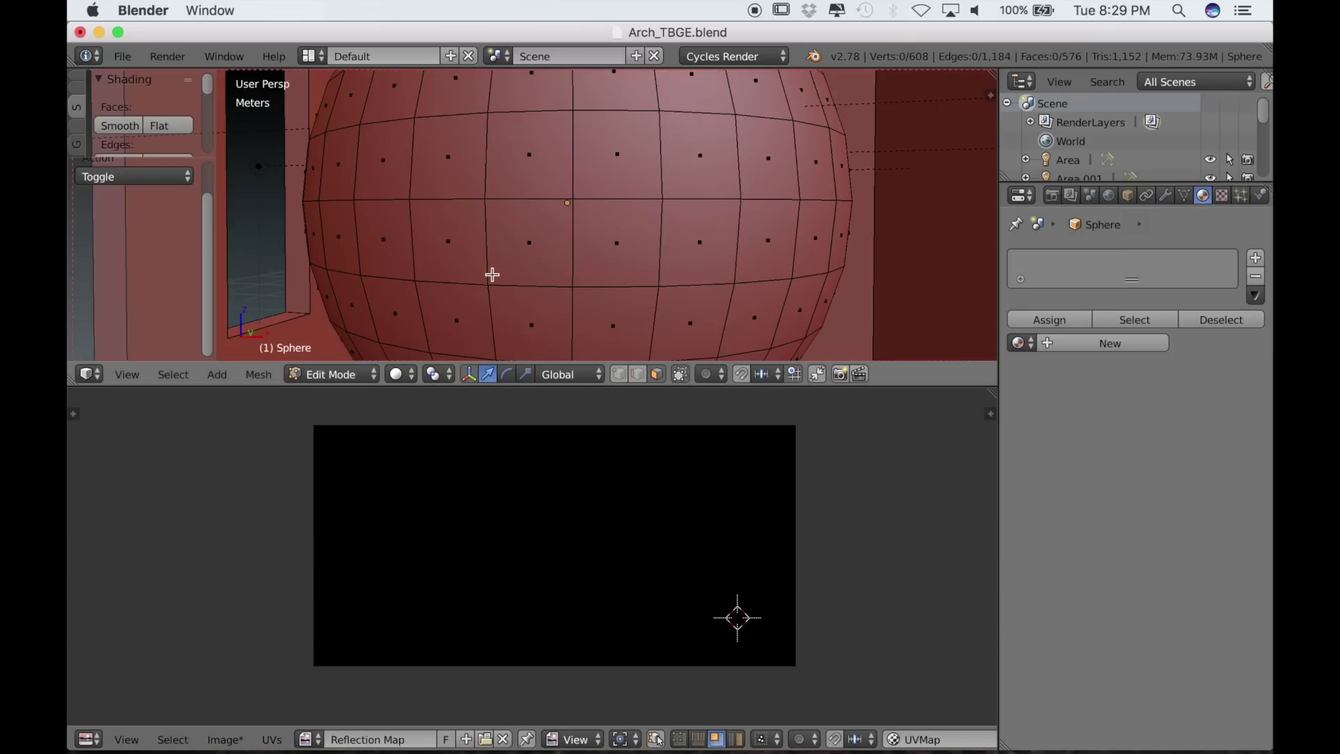
pyautogui.press('a')
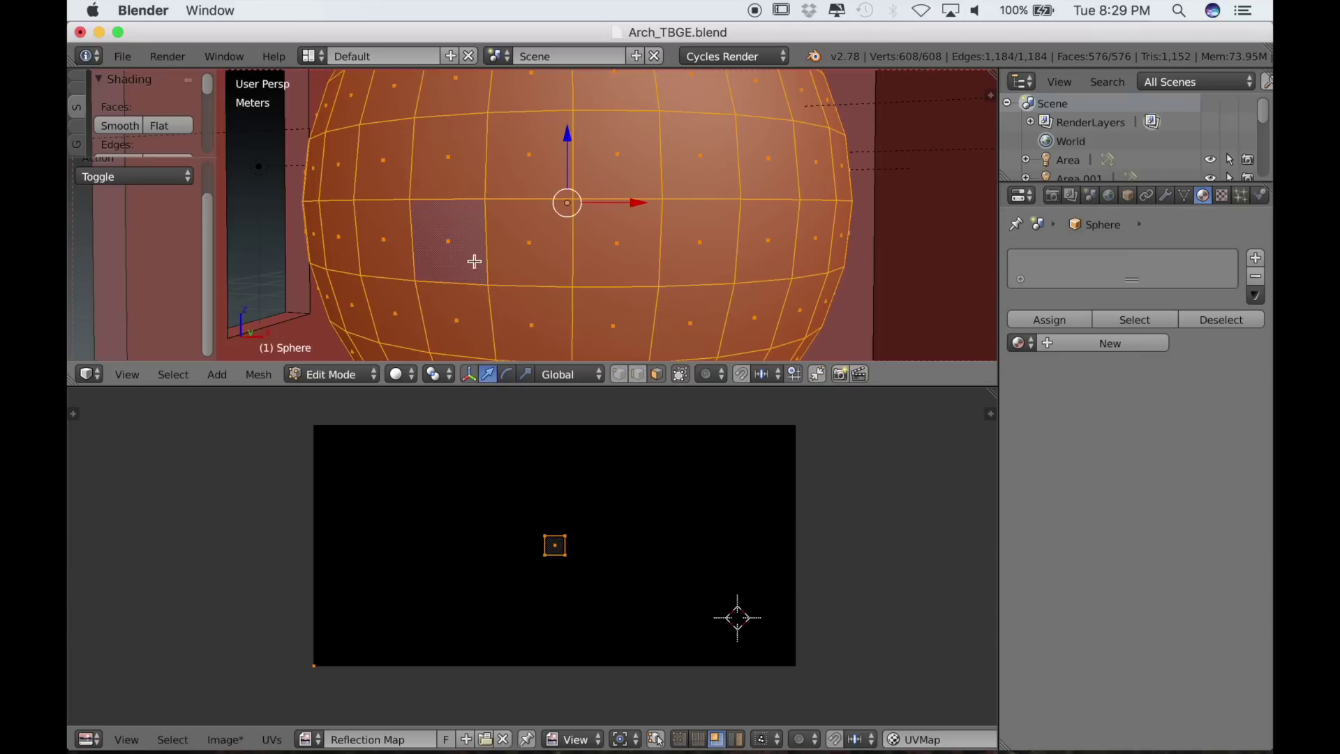
pyautogui.press('u')
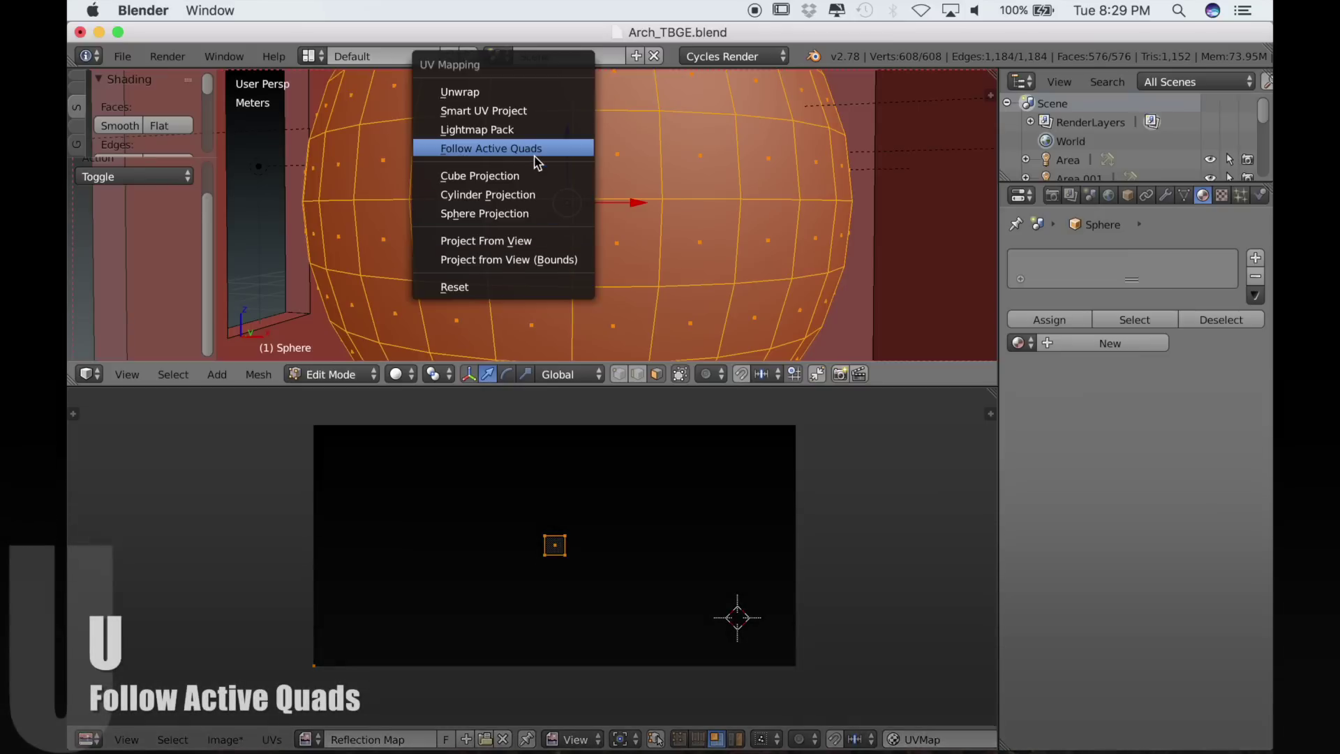
pyautogui.click(537, 147)
pyautogui.click(533, 203)
pyautogui.scroll(6, 719, 623)
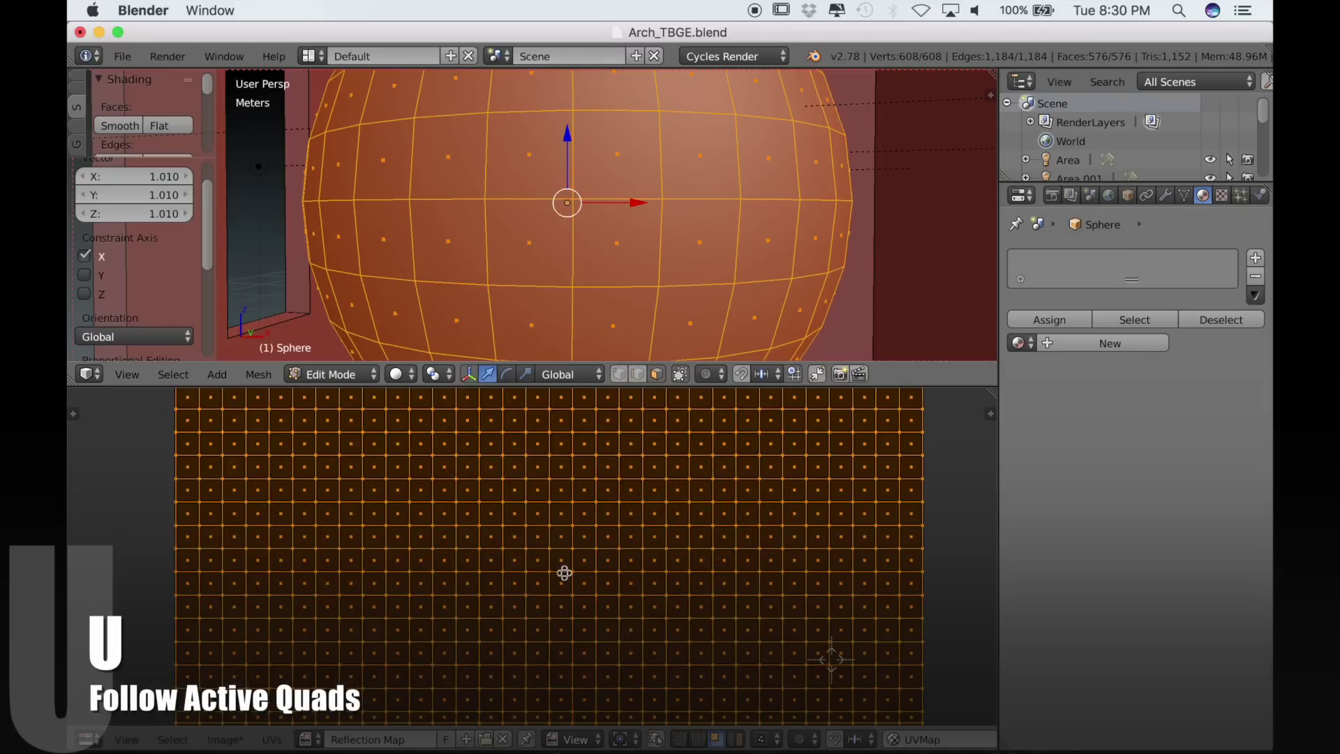
pyautogui.scroll(-2, 568, 694)
pyautogui.scroll(4, 547, 688)
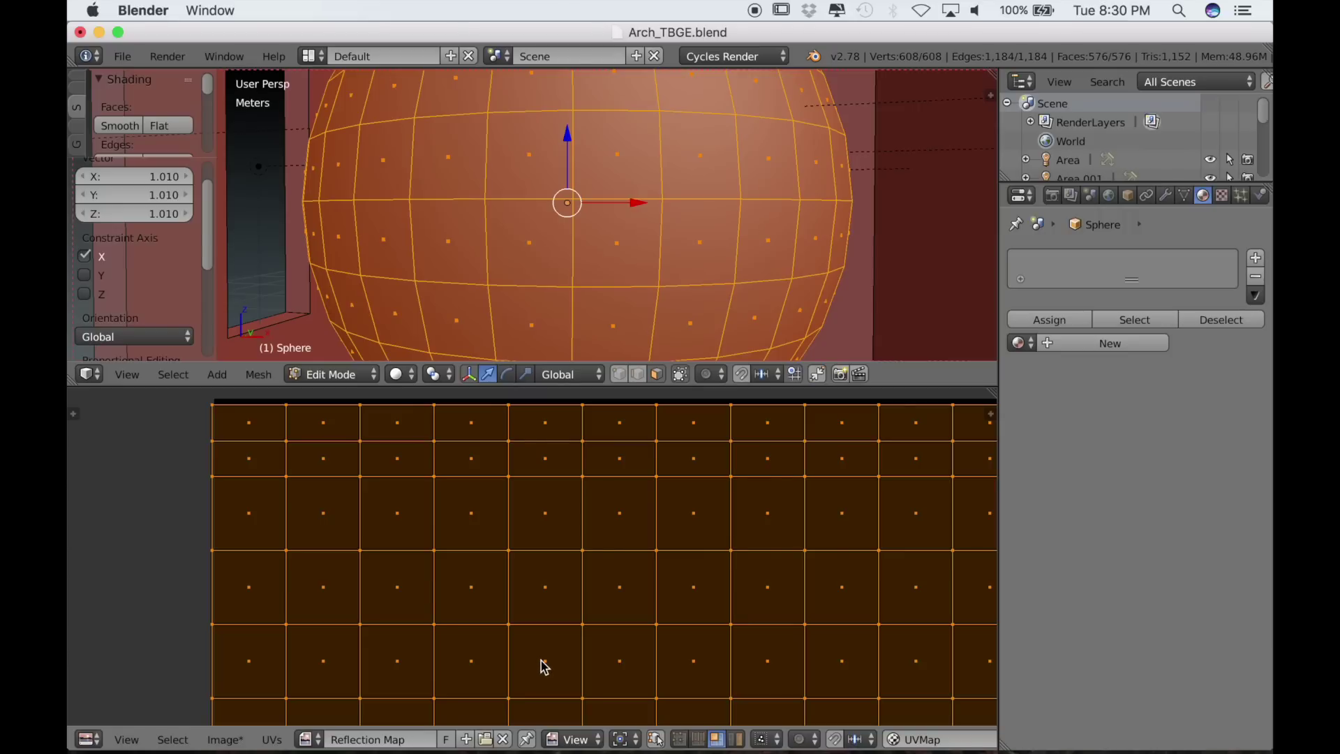
# - Move the UV grid about 2.4 mm in X and 4 mm in Y, then shift it about -1.5 mm in Y to the image's lower edge
pyautogui.press('g')
pyautogui.click(553, 663)
pyautogui.scroll(-2, 553, 663)
pyautogui.moveTo(553, 663); pyautogui.dragTo(551, 492, button='middle')
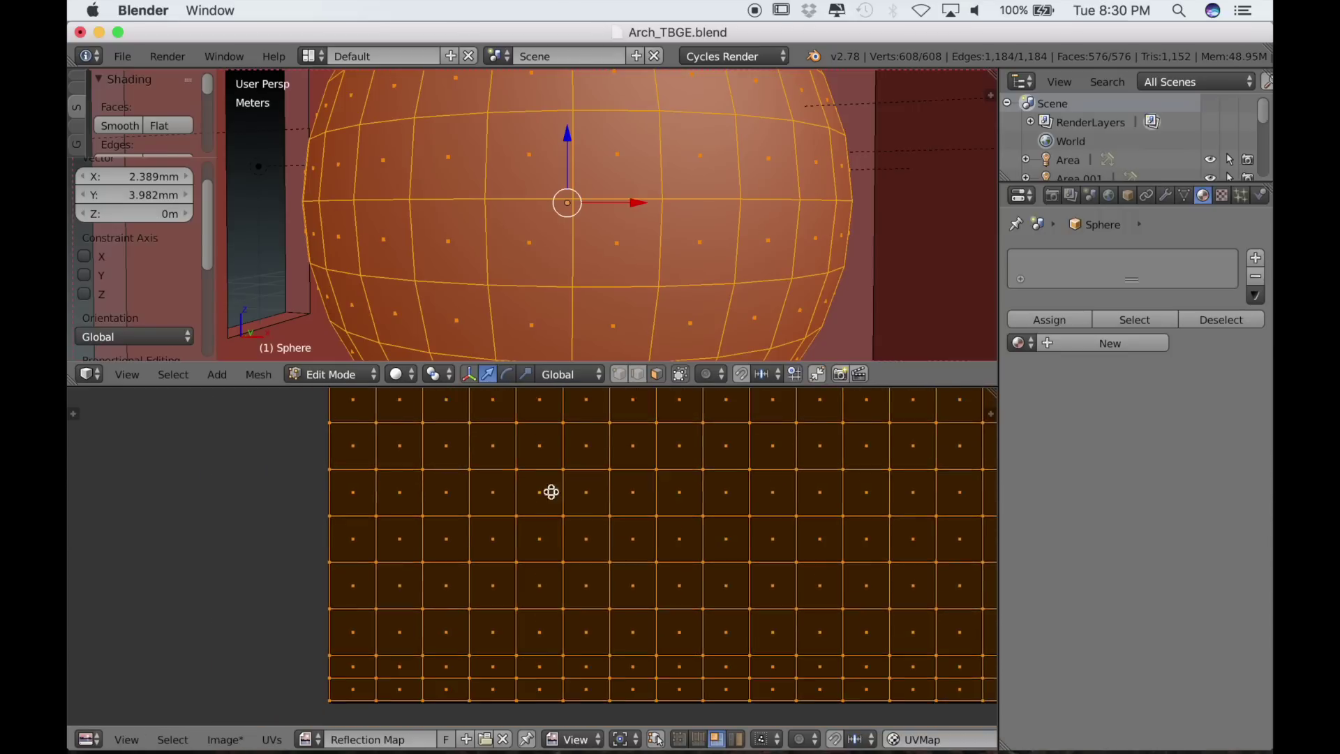
pyautogui.scroll(4, 551, 492)
pyautogui.scroll(-1, 725, 635)
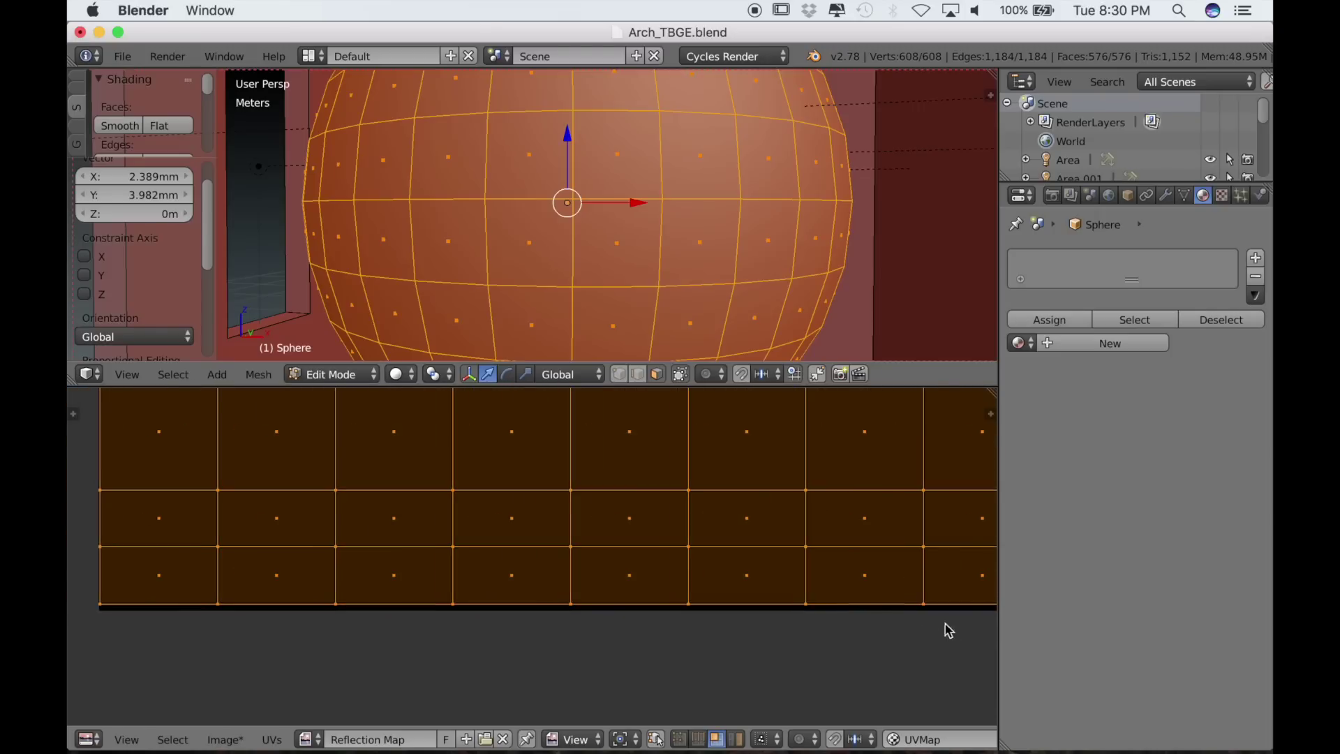
pyautogui.press('g')
pyautogui.press('y')
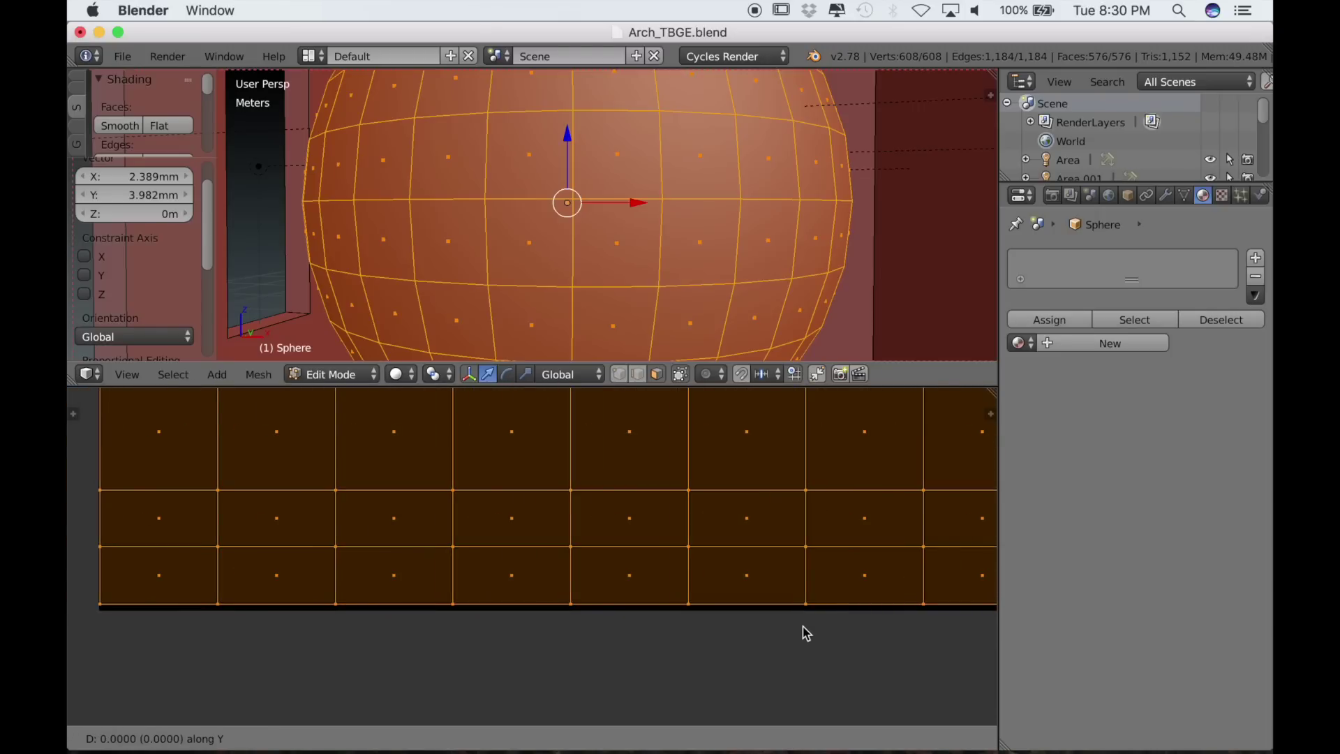
pyautogui.click(802, 630)
# - Scale the UV grid by about 1.002 along Y to fit the image height
pyautogui.press('s')
pyautogui.press('y')
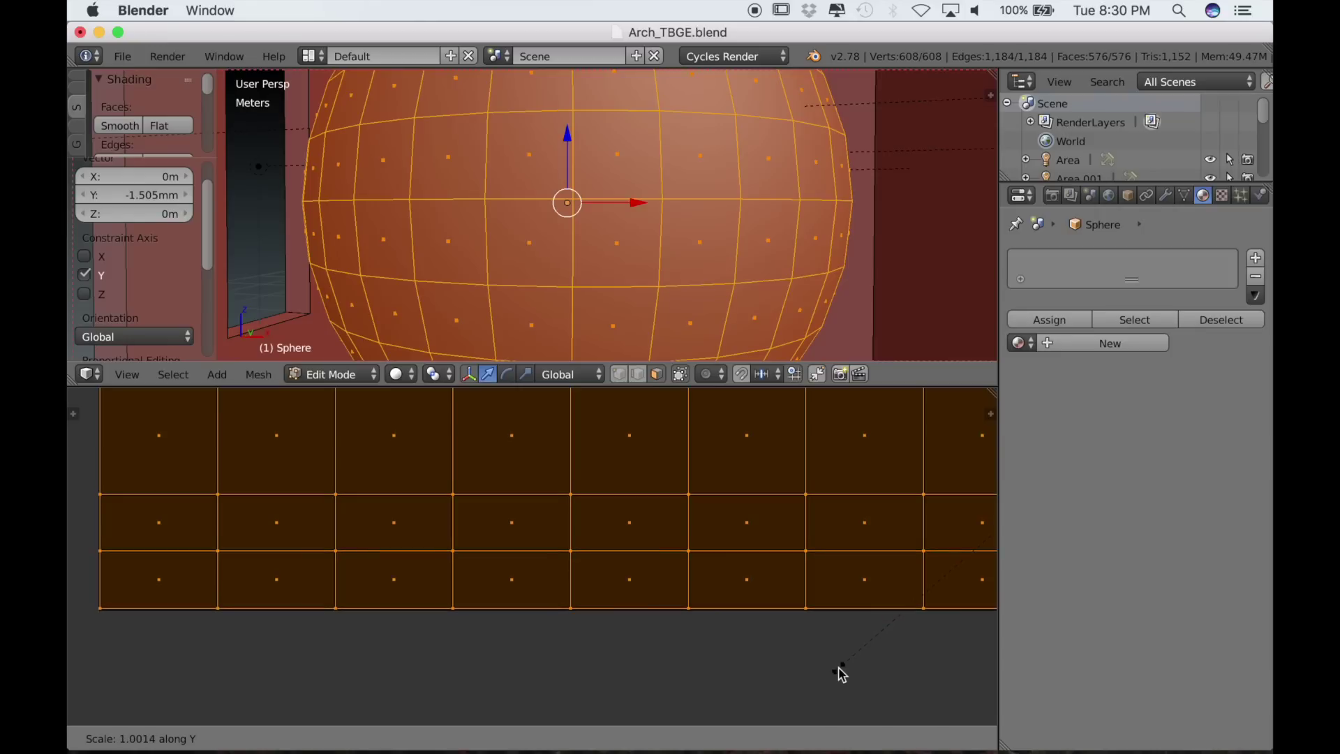
pyautogui.click(840, 667)
pyautogui.scroll(-3, 837, 663)
pyautogui.scroll(-5, 715, 425)
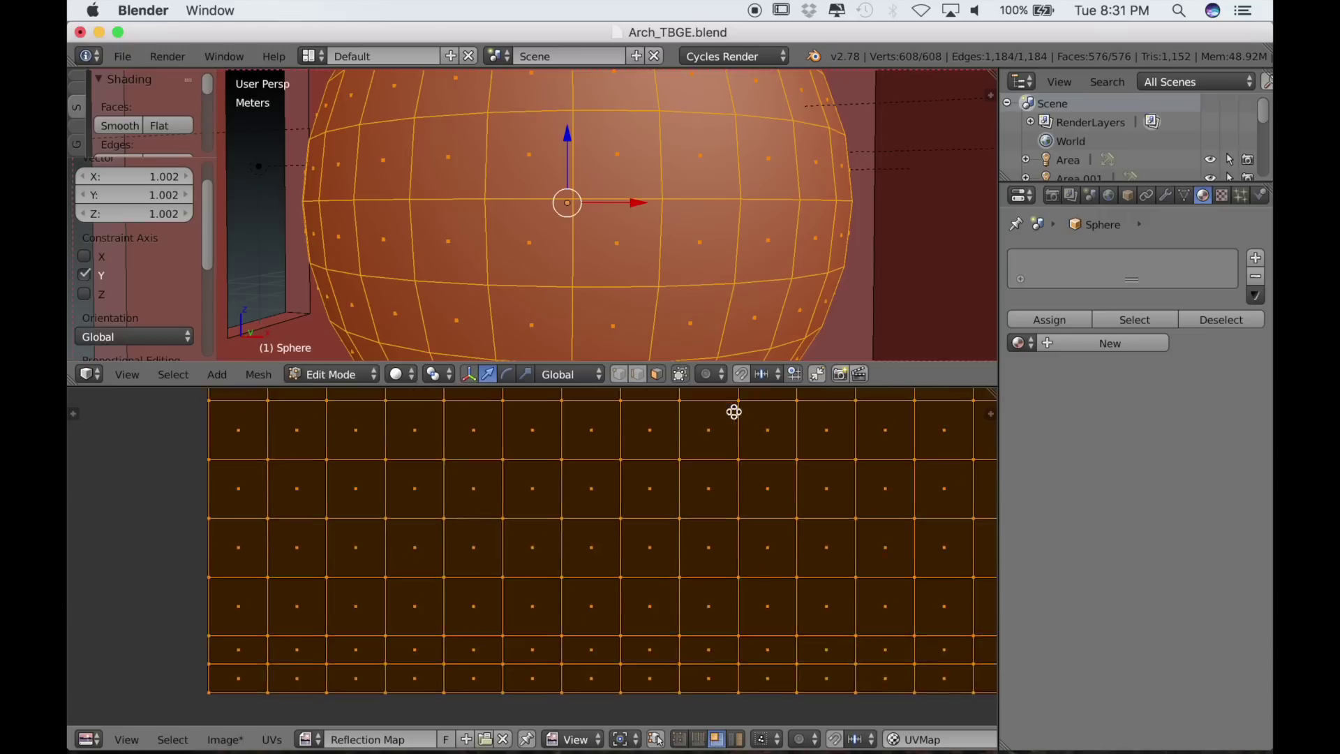
pyautogui.moveTo(685, 529); pyautogui.dragTo(590, 572, button='middle')
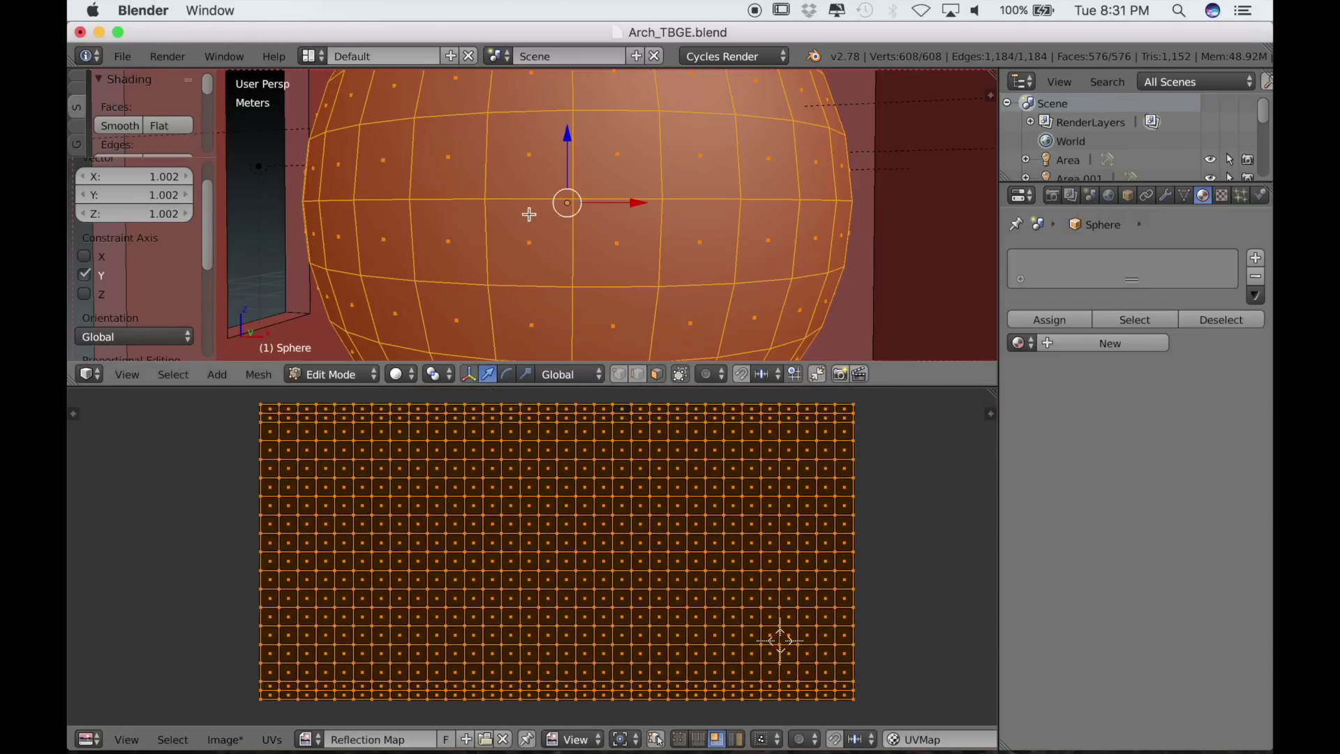
# - Return to Object Mode, give the sphere a new material with a Glossy BSDF surface and preview it in rendered shading
pyautogui.press('Tab')
pyautogui.scroll(-3, 599, 237)
pyautogui.moveTo(598, 237); pyautogui.dragTo(827, 342, button='middle')
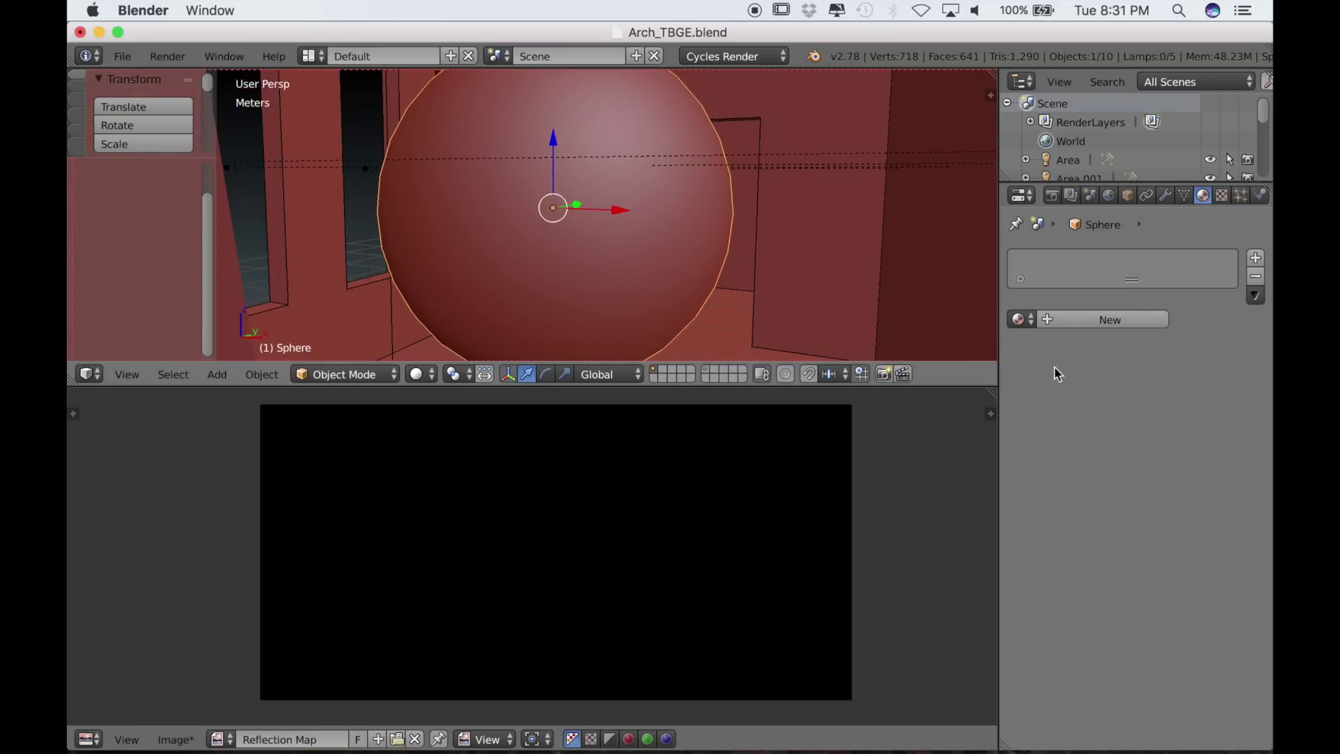
pyautogui.click(1111, 321)
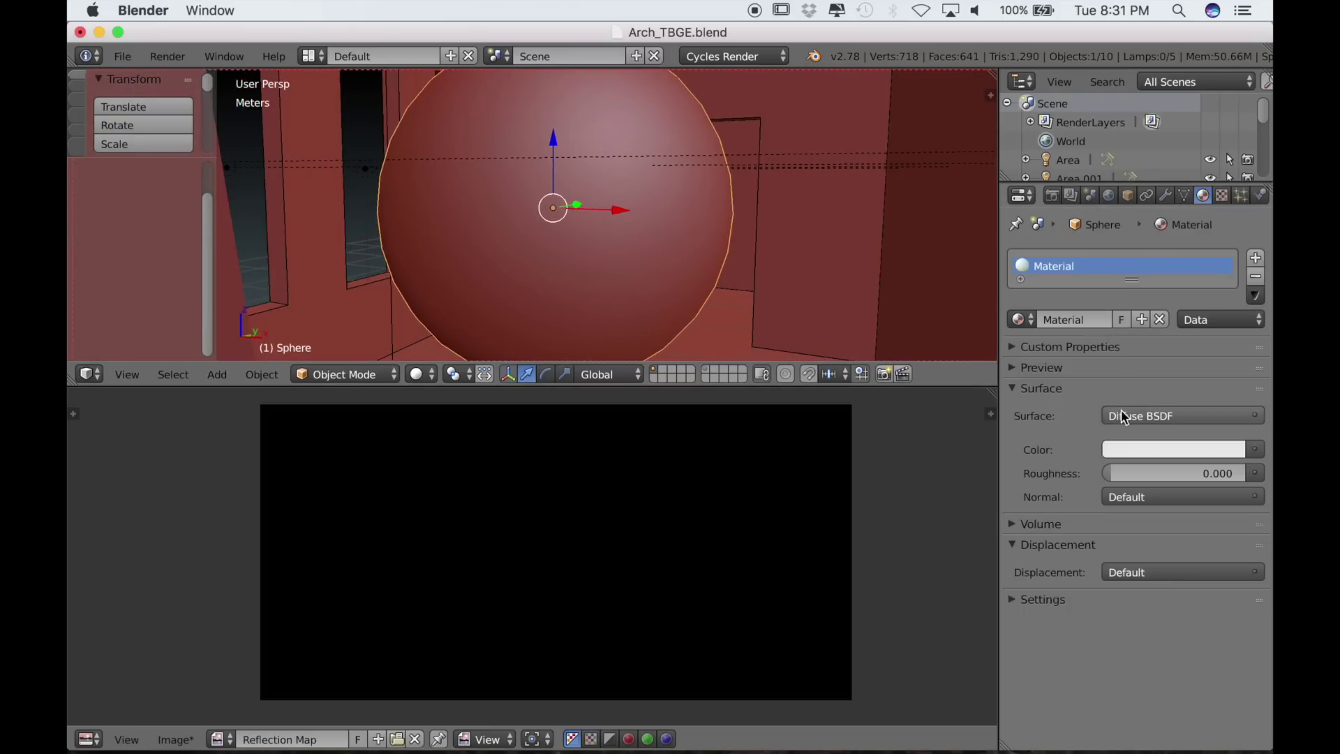
pyautogui.click(1131, 417)
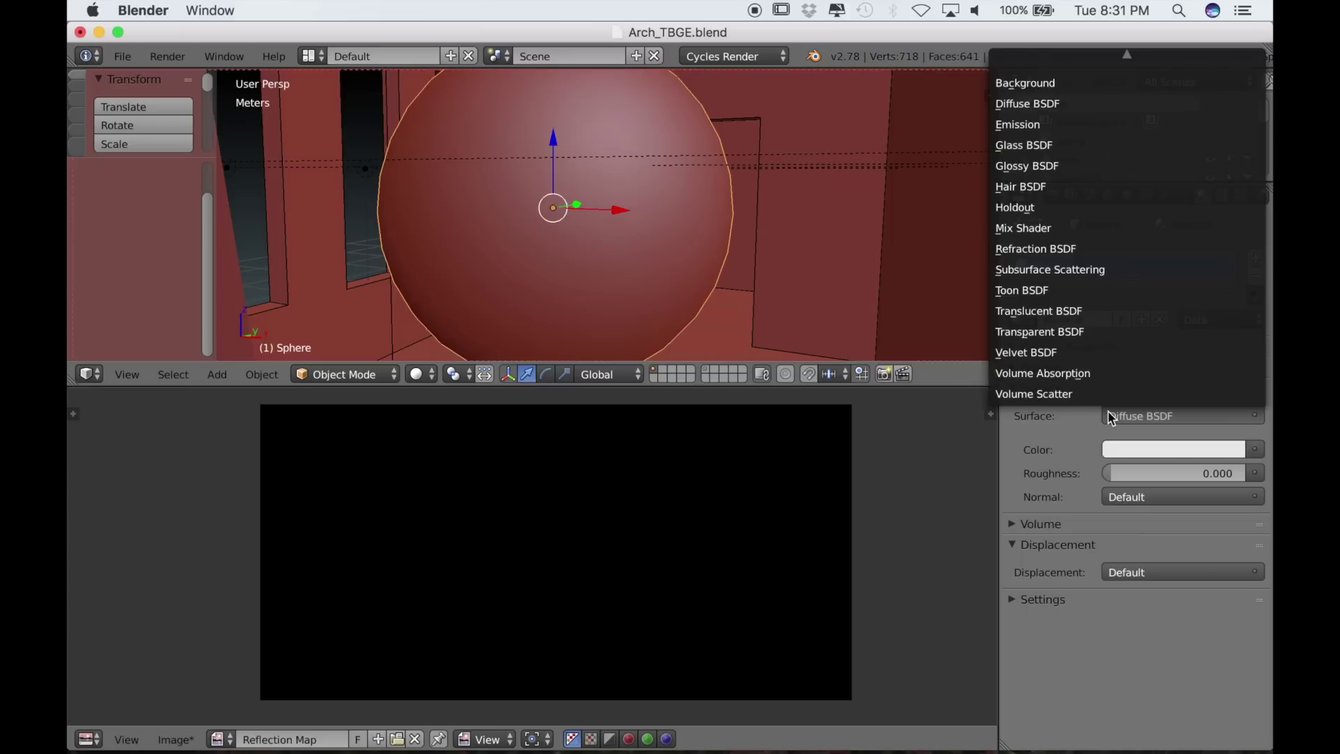
pyautogui.click(1029, 165)
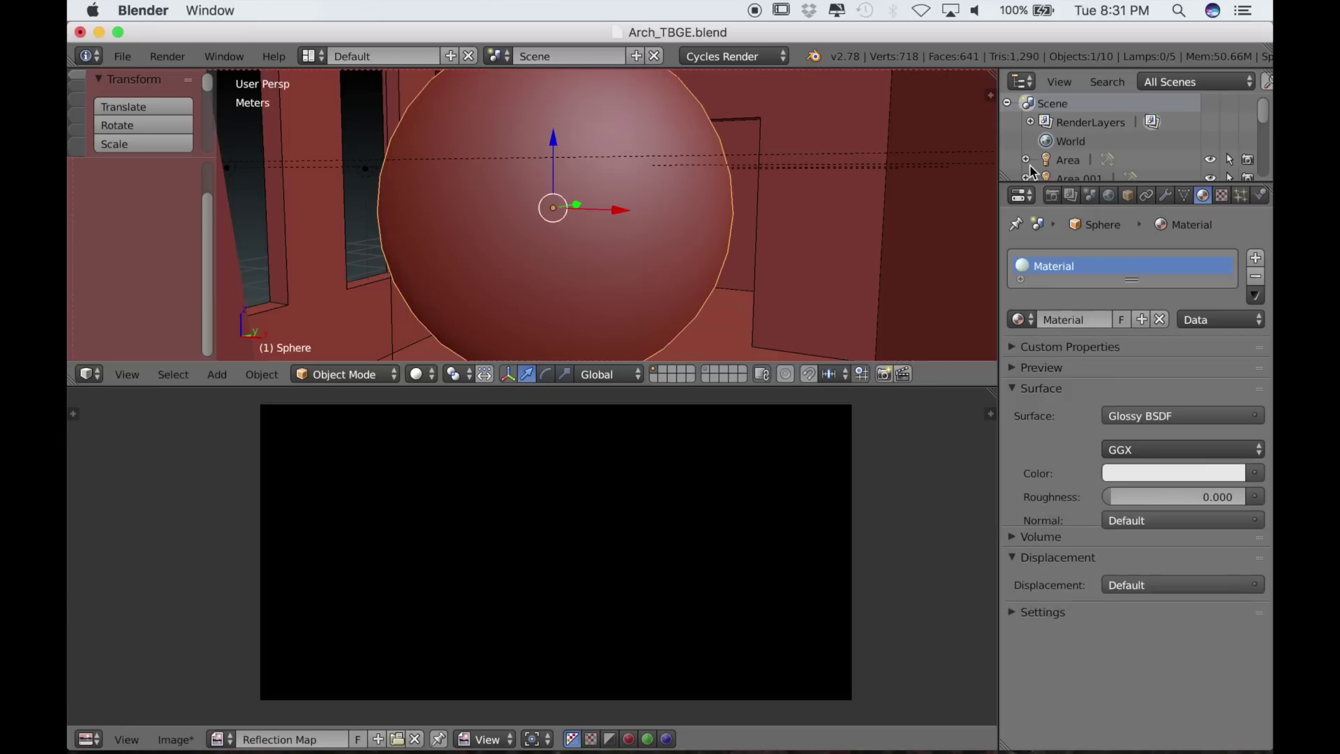
pyautogui.click(419, 374)
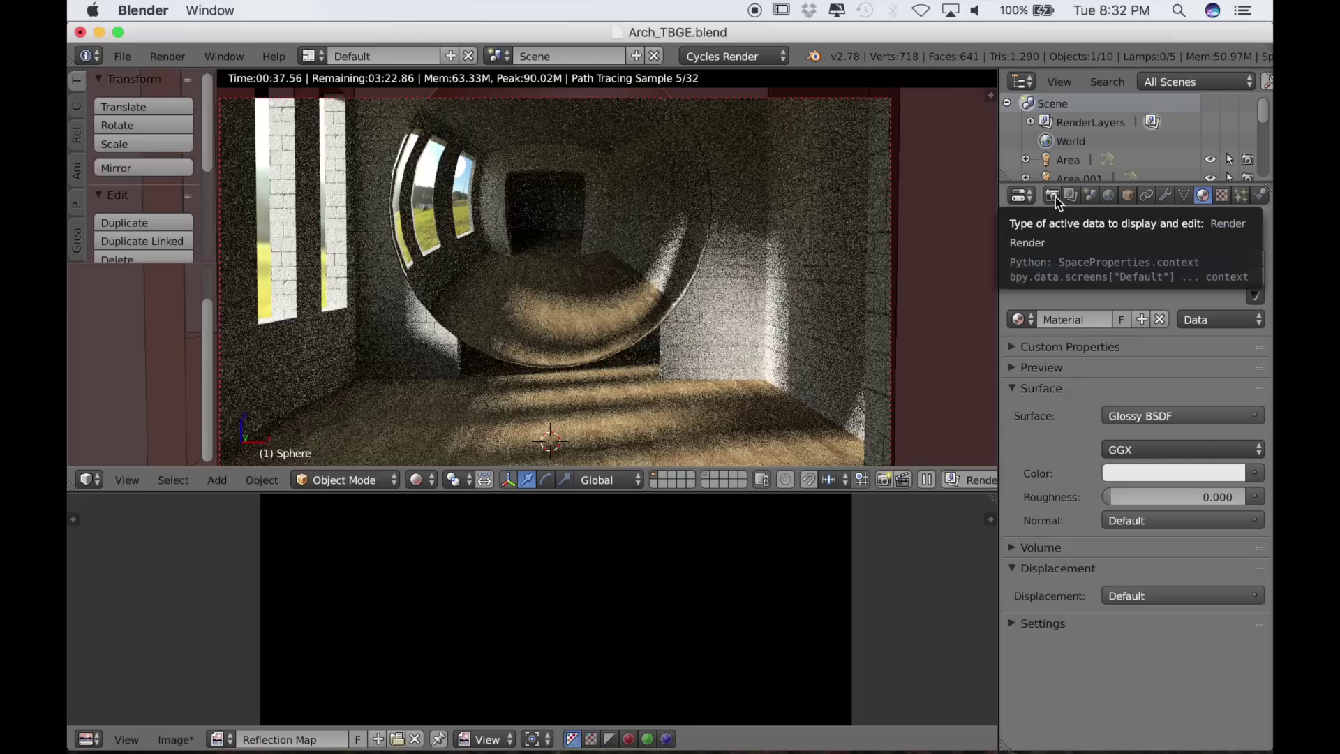
# - Split the Reflection Map image area in two and change its wider part to the Node Editor
pyautogui.click(87, 738)
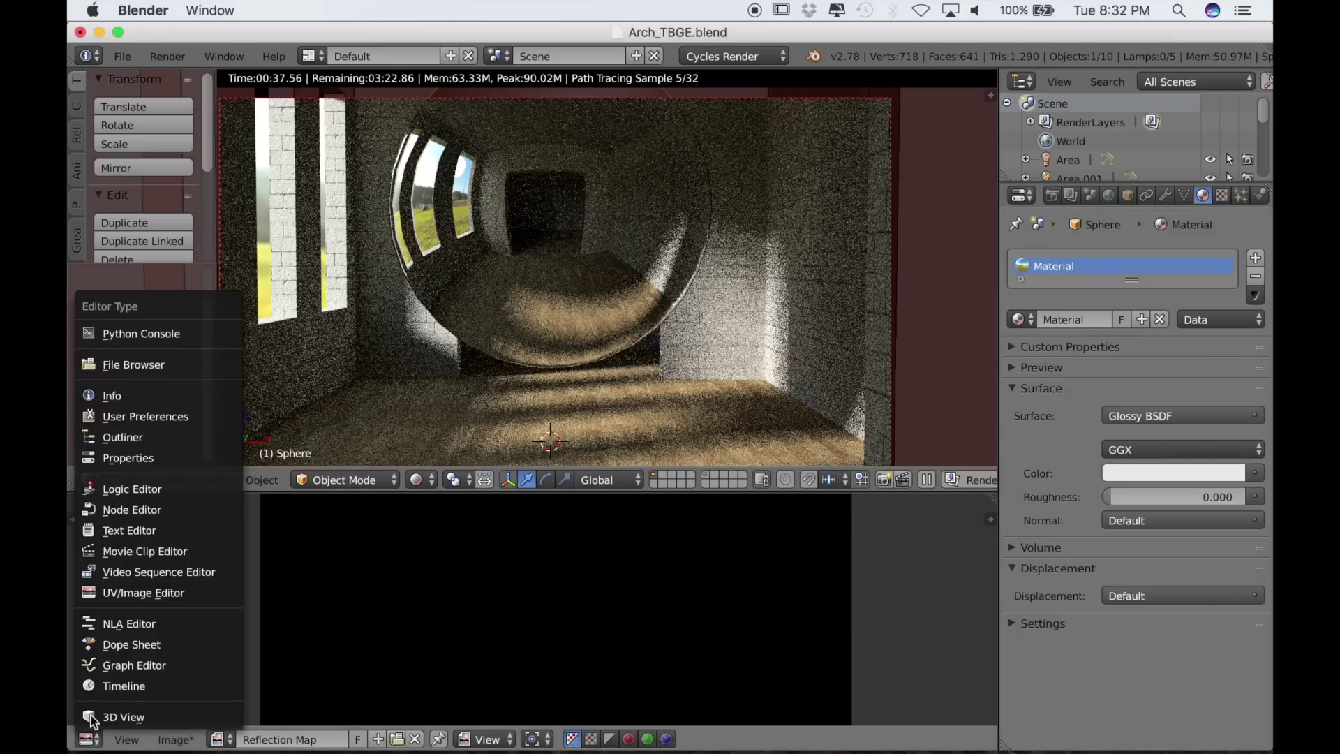
pyautogui.moveTo(991, 494); pyautogui.dragTo(667, 518)
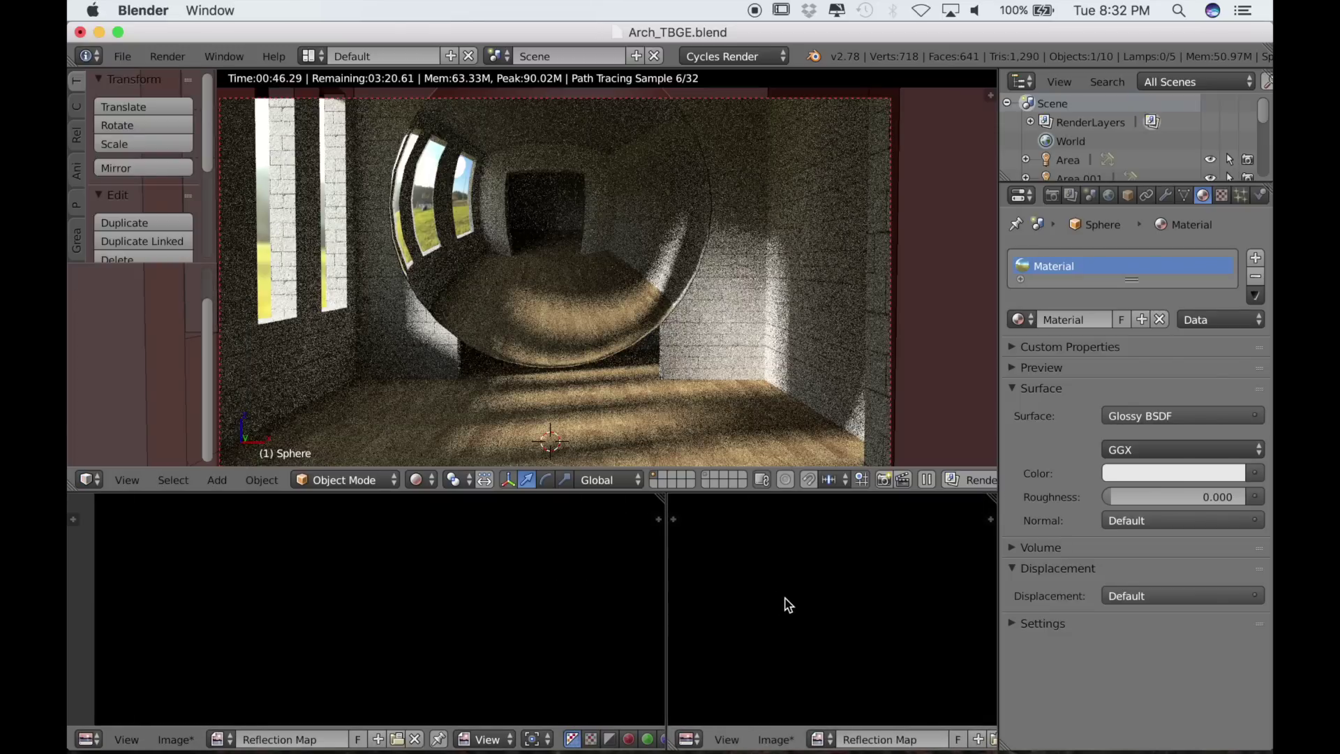
pyautogui.scroll(-3, 788, 603)
pyautogui.click(88, 739)
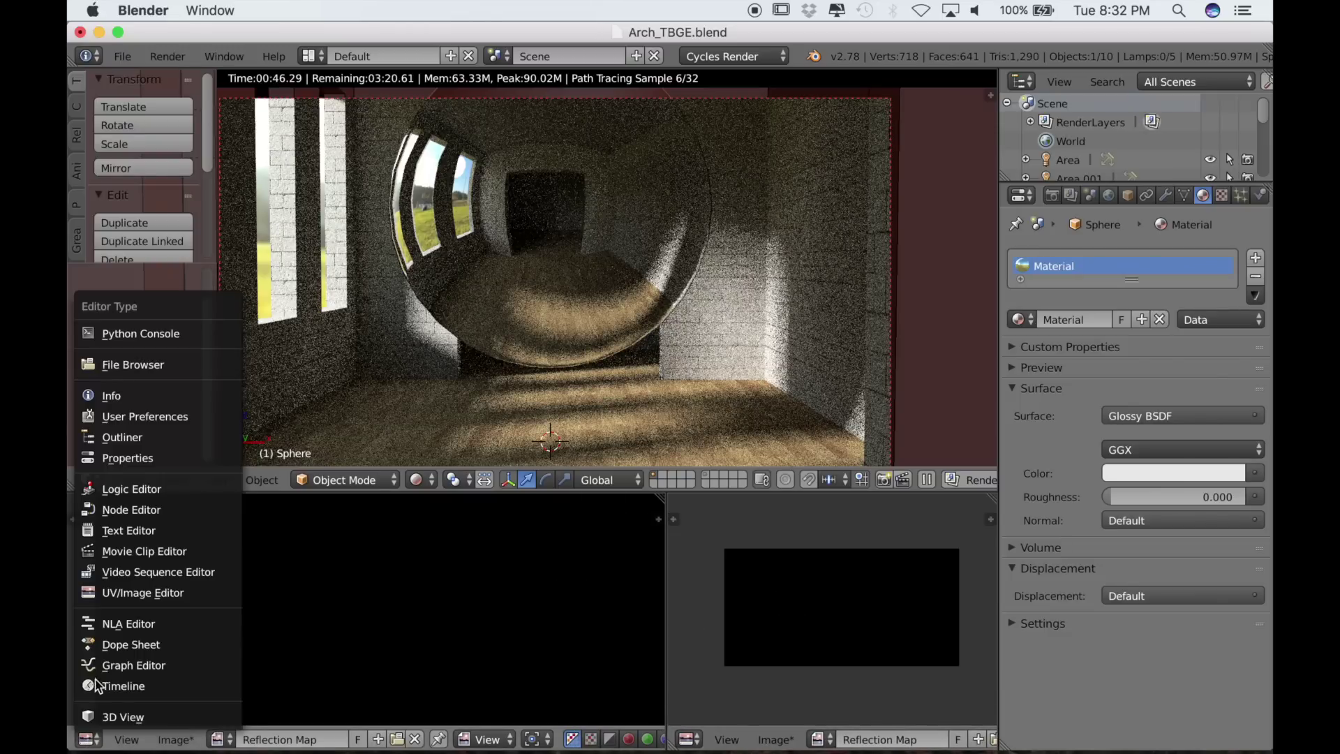
pyautogui.click(129, 516)
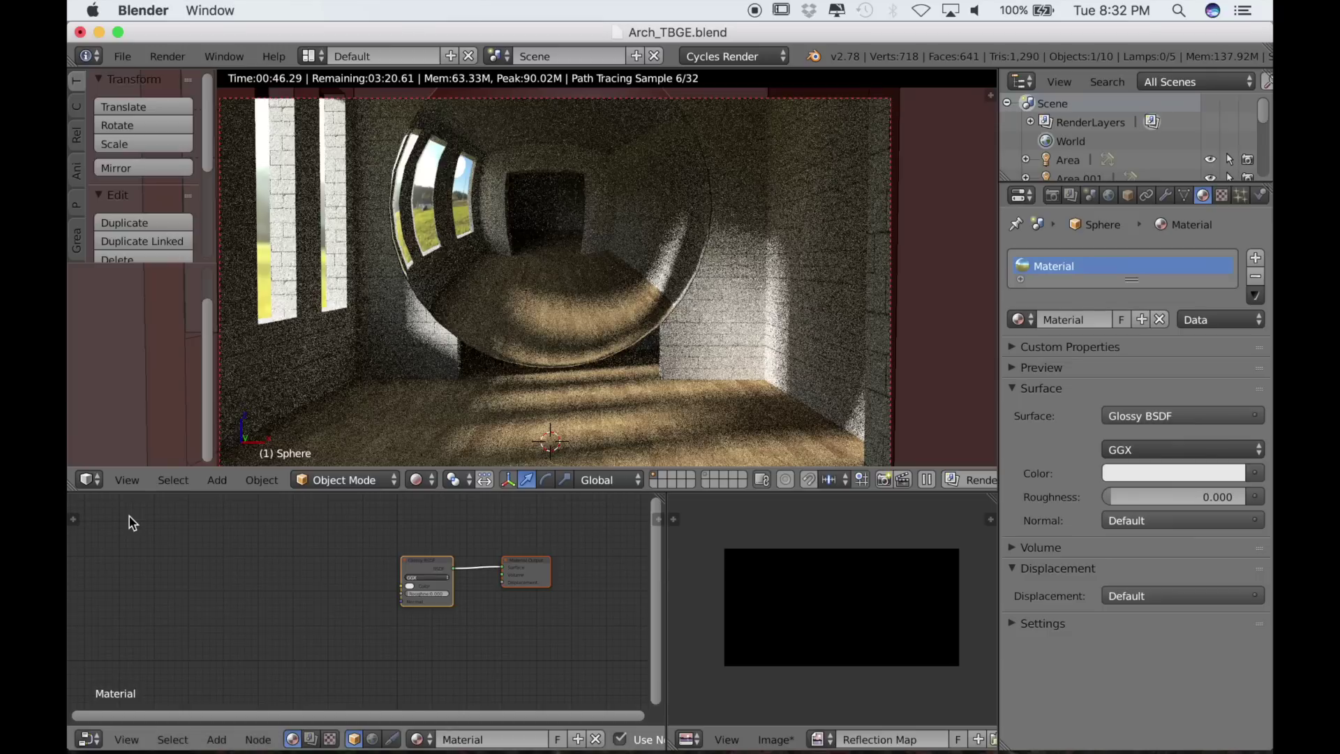
# - Move the Glossy BSDF node farther away from the Material Output node to make room between them
pyautogui.scroll(3, 419, 682)
pyautogui.moveTo(449, 664); pyautogui.dragTo(299, 679, button='middle')
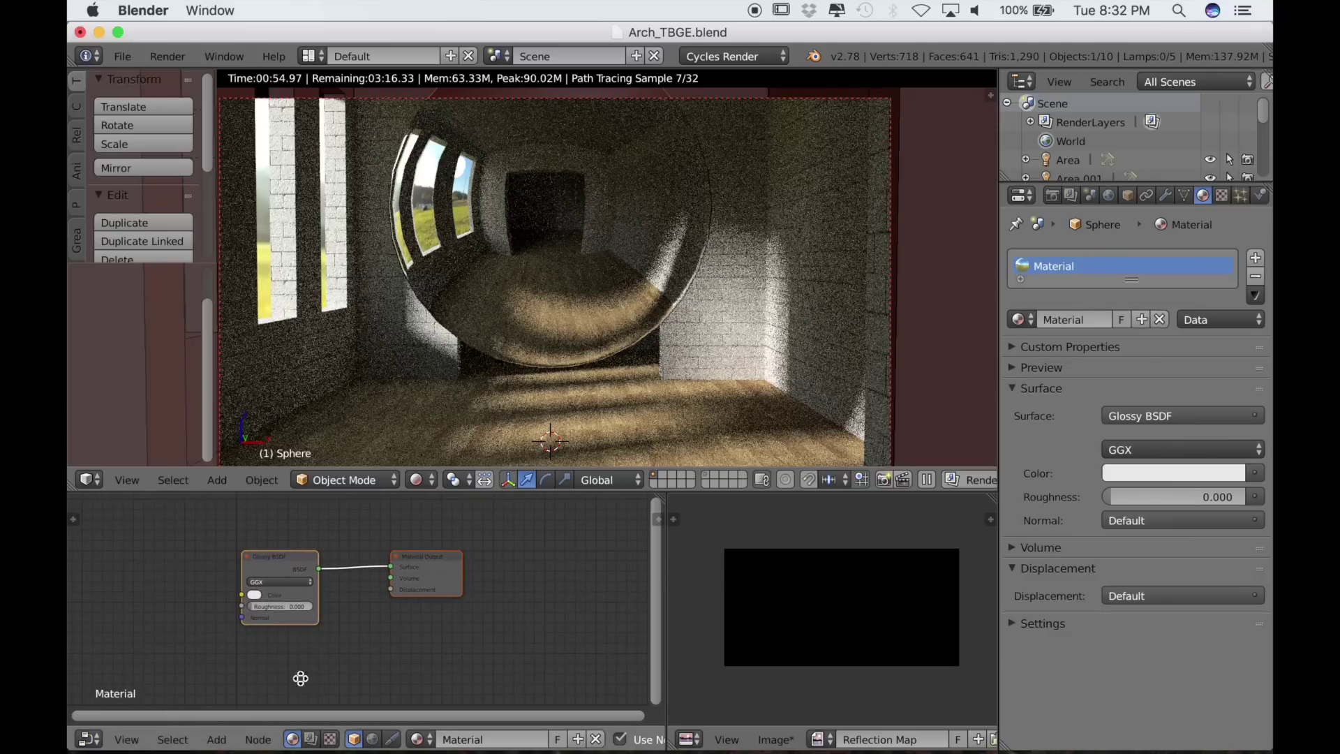
pyautogui.moveTo(276, 591); pyautogui.dragTo(187, 571)
pyautogui.moveTo(428, 643); pyautogui.dragTo(402, 614, button='middle')
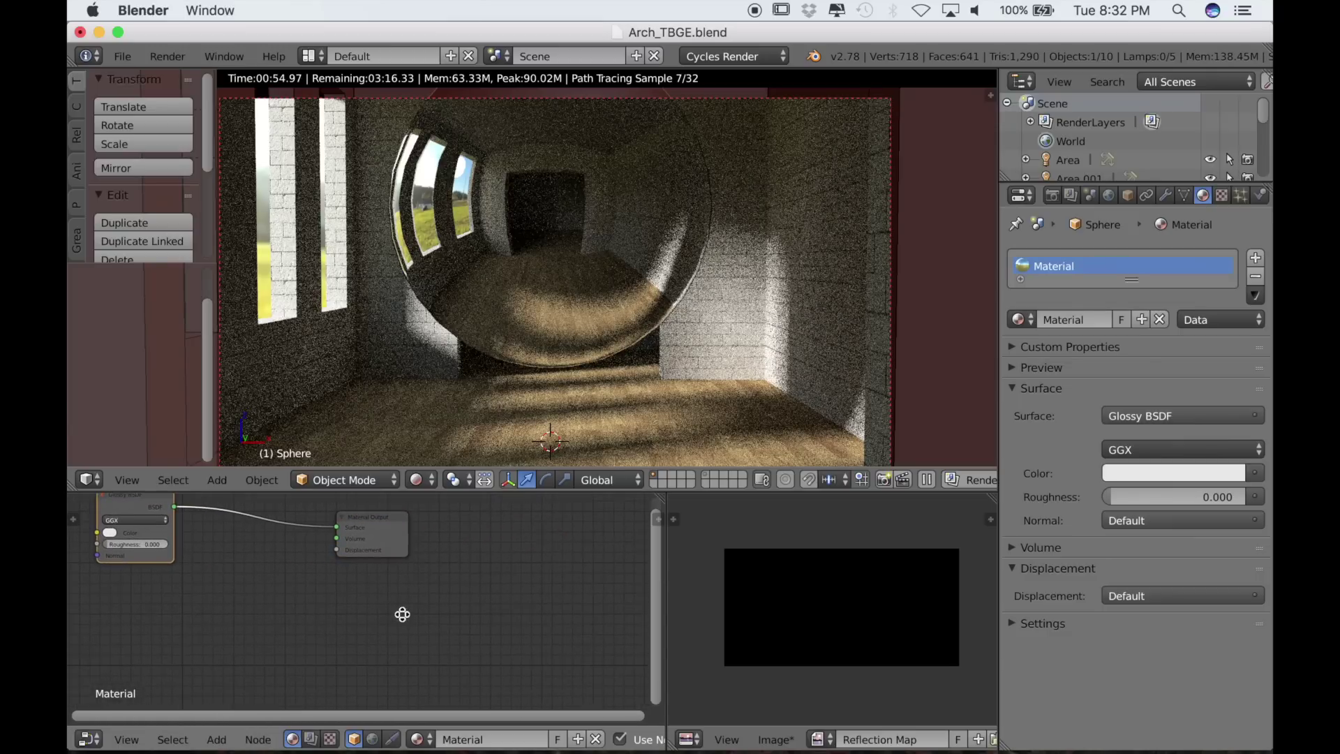
# - Add an Image Texture node below the Material Output node, leaving it unconnected
pyautogui.hotkey('shift', 'a')
pyautogui.moveTo(279, 619)
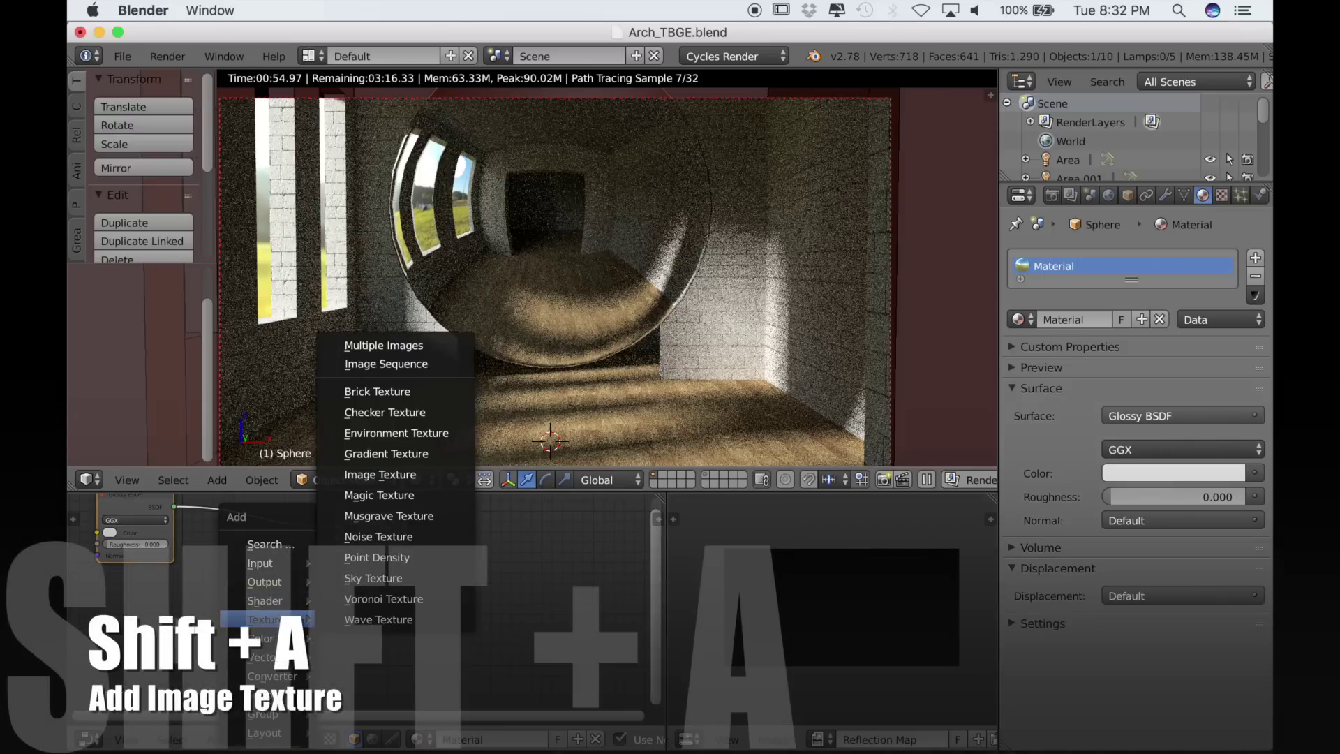
pyautogui.click(380, 474)
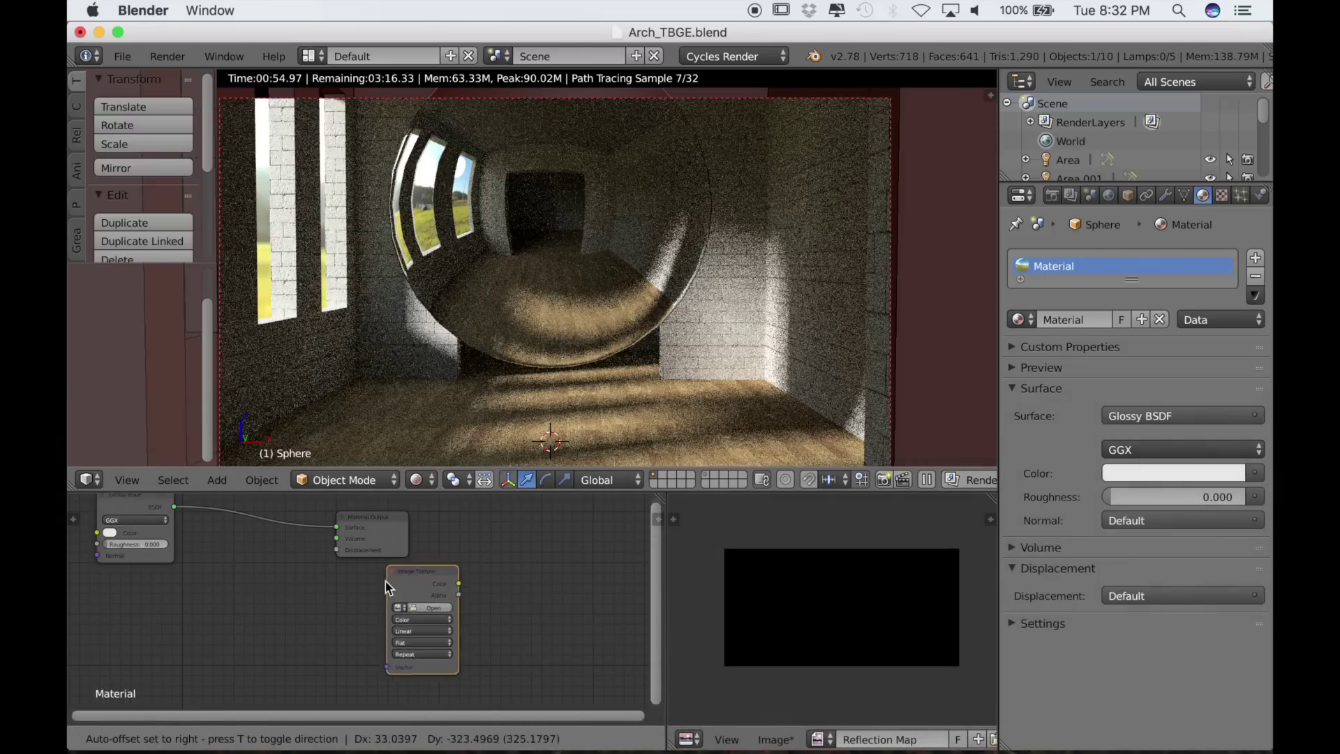
pyautogui.click(345, 594)
# - Assign the existing Reflection Map image to the Image Texture node
pyautogui.scroll(3, 455, 652)
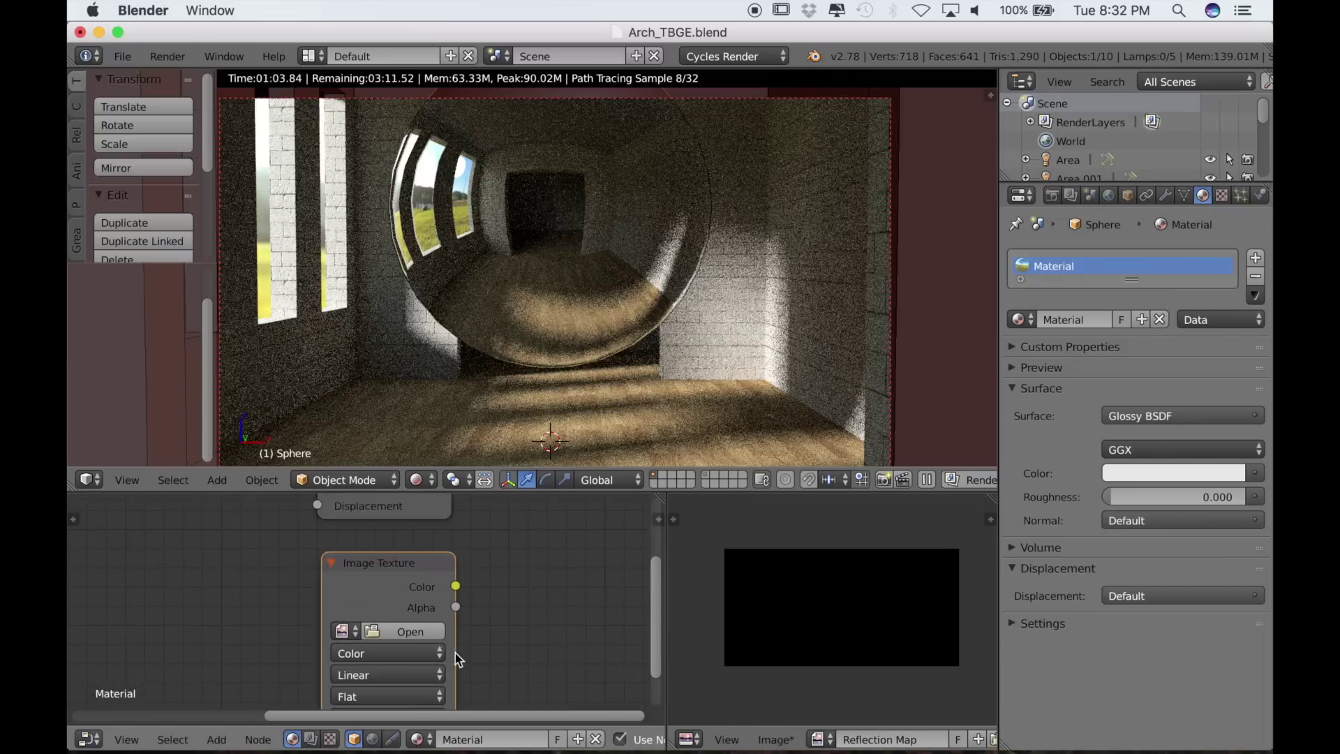
pyautogui.moveTo(456, 652); pyautogui.dragTo(420, 610, button='middle')
pyautogui.scroll(3, 420, 610)
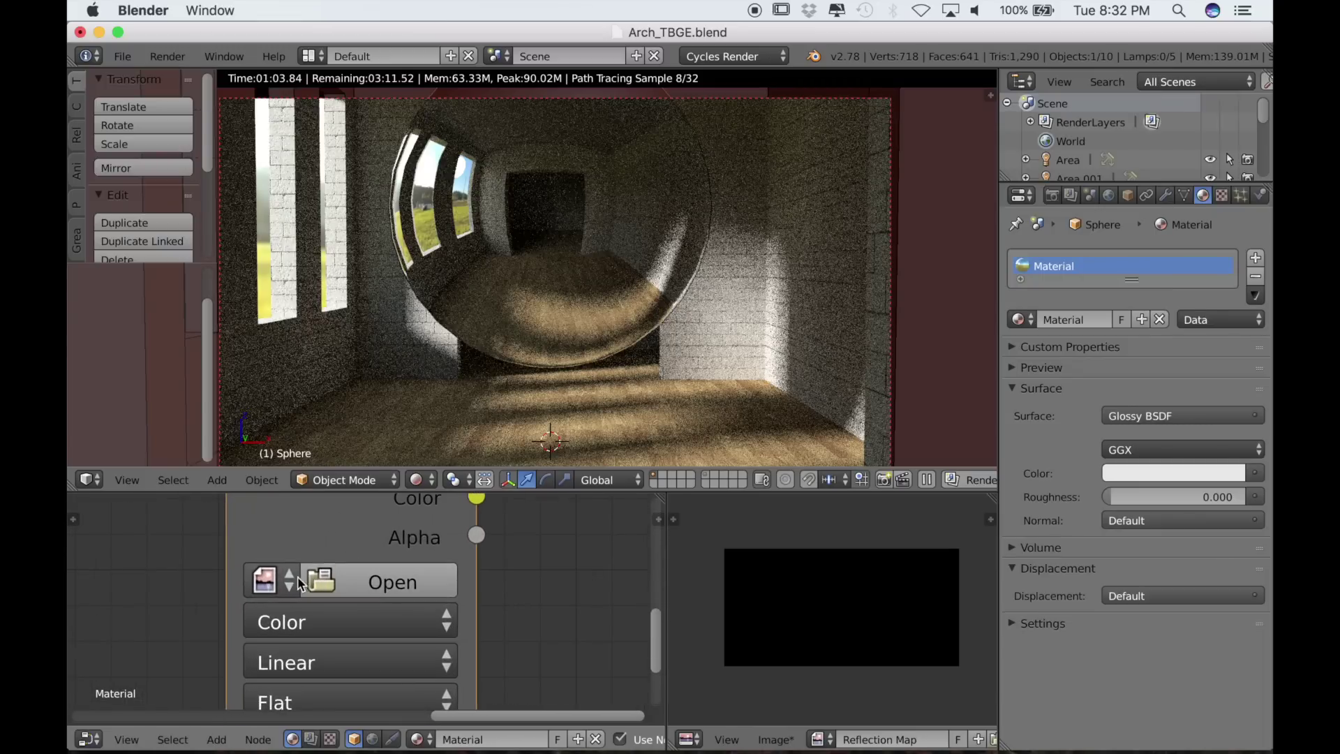
pyautogui.click(293, 579)
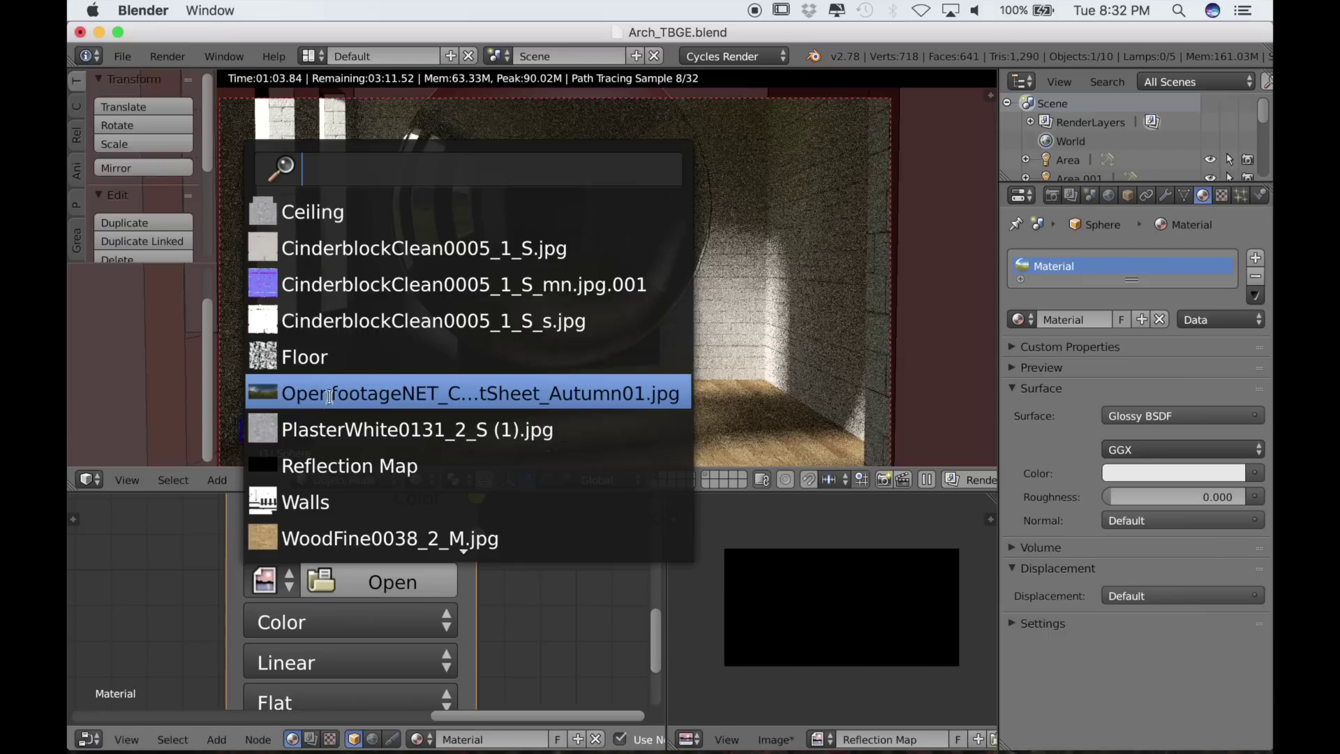
pyautogui.click(323, 466)
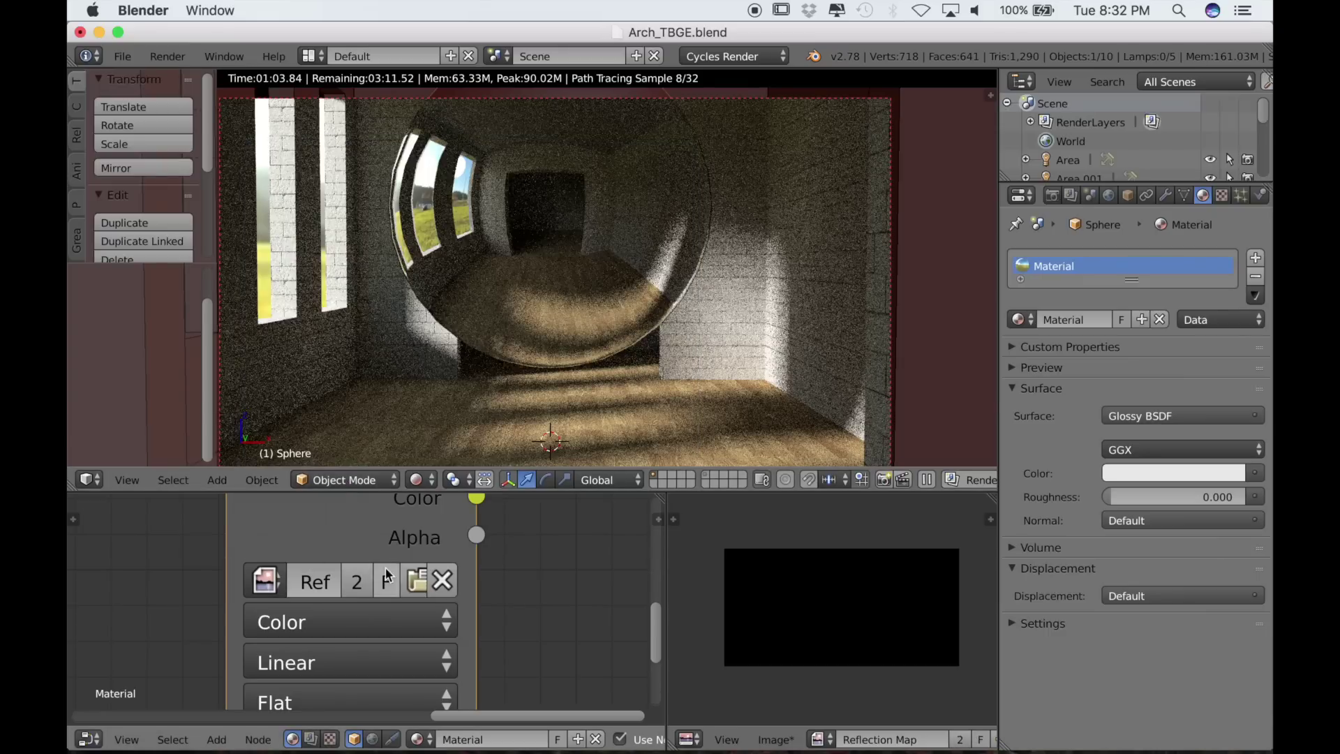
pyautogui.scroll(-5, 433, 611)
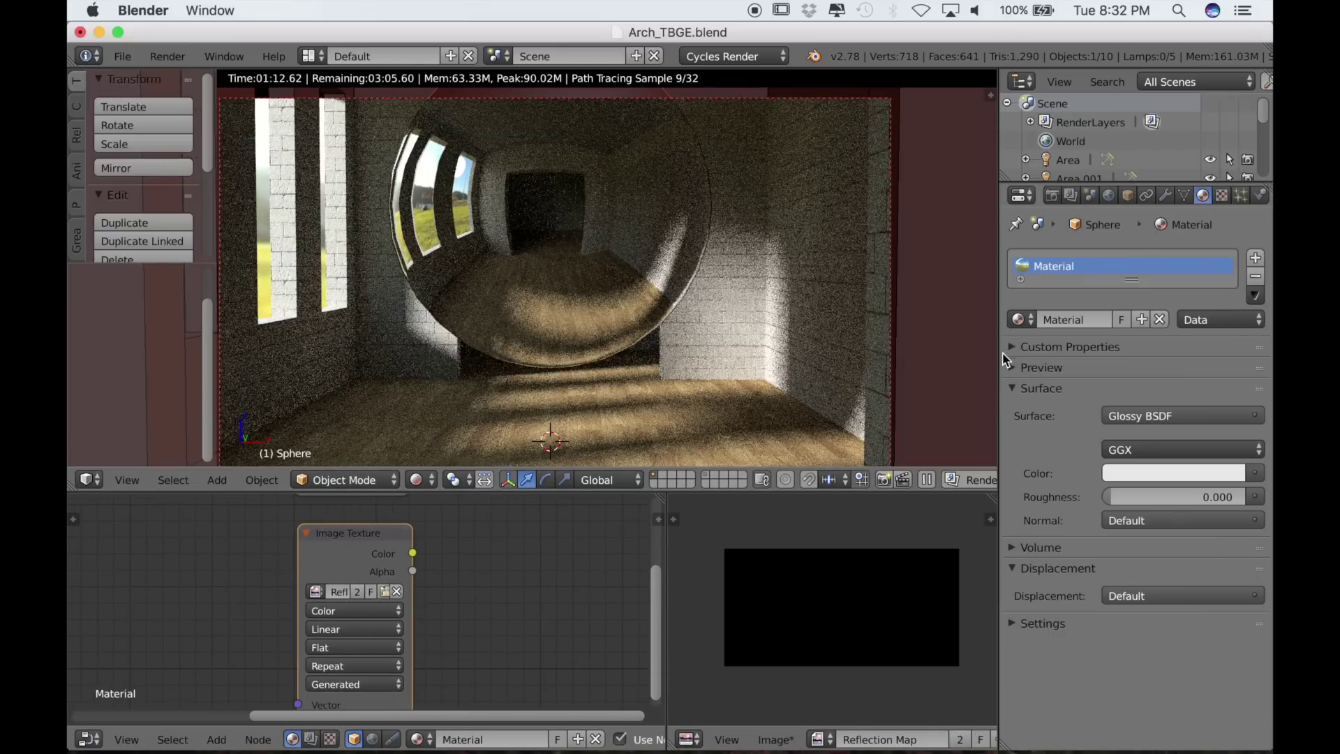
# - Bring up the scene's Bake settings and save the blend file
pyautogui.click(1052, 195)
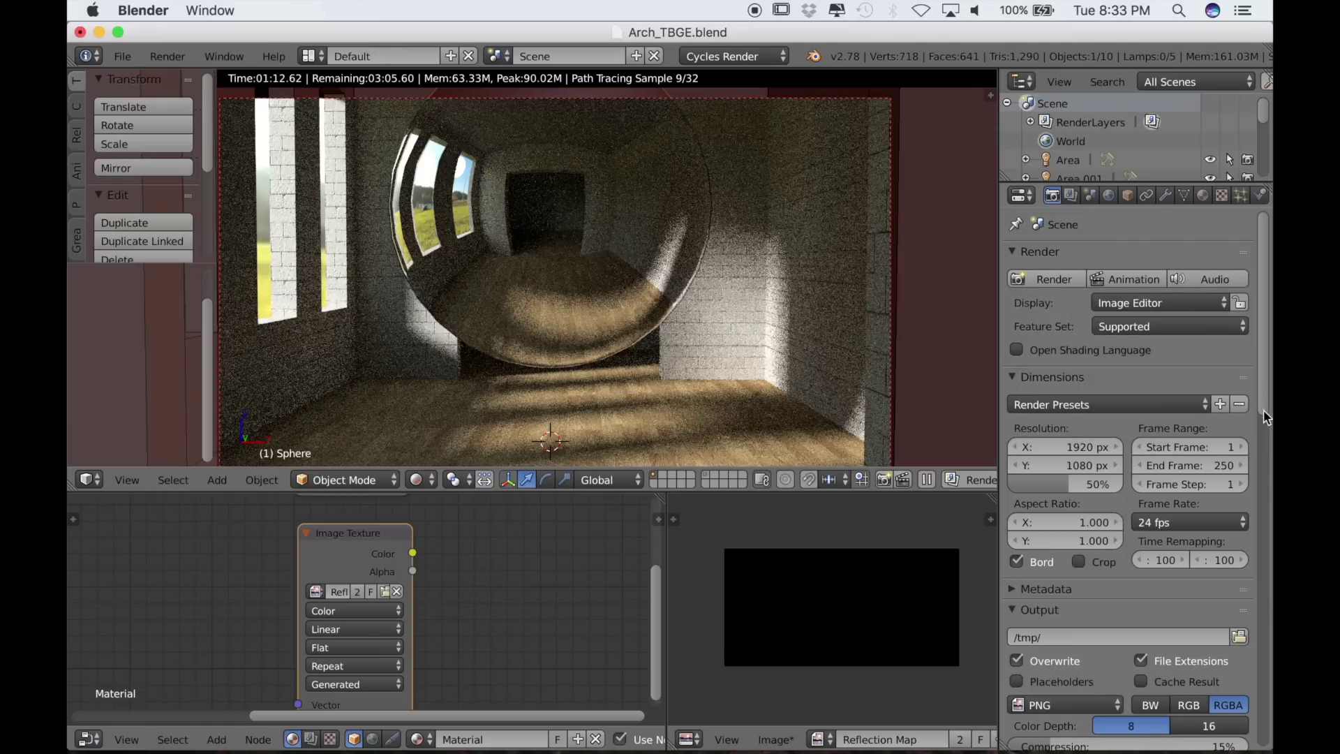
pyautogui.moveTo(1267, 420); pyautogui.dragTo(1256, 748)
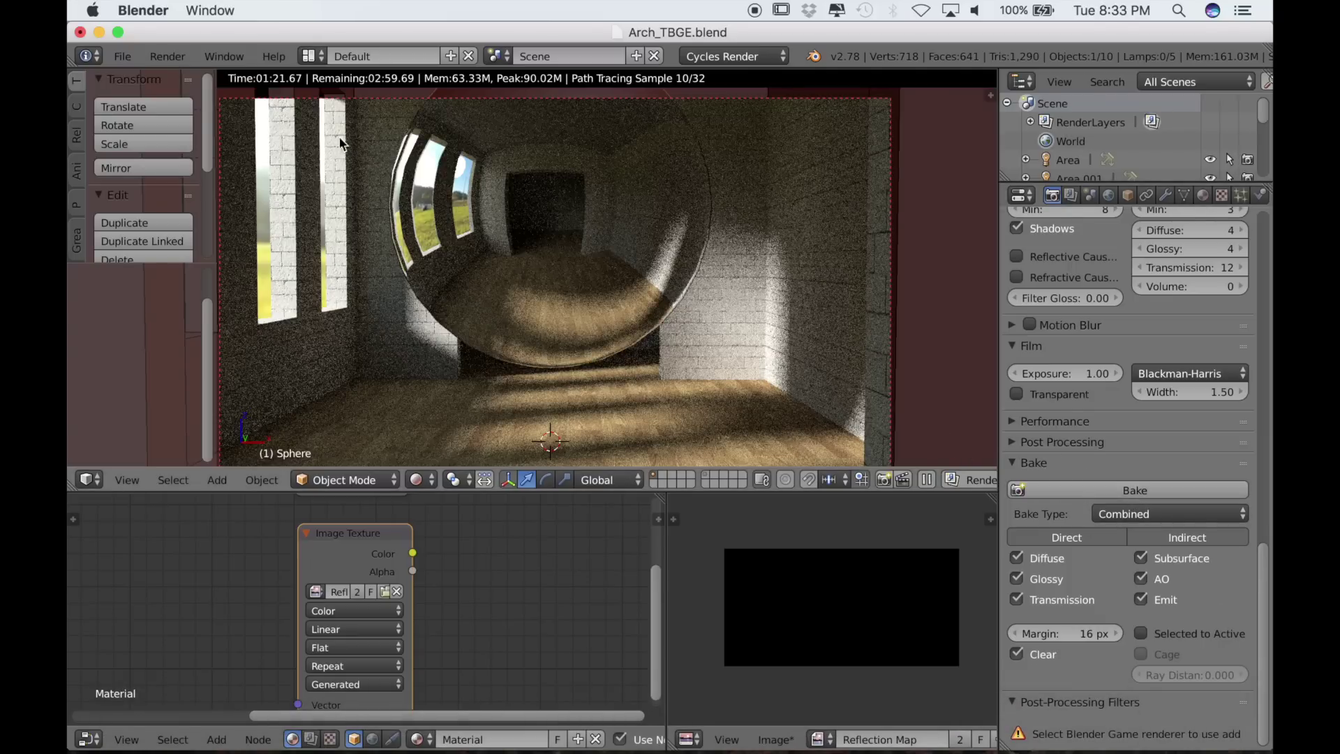
pyautogui.click(120, 57)
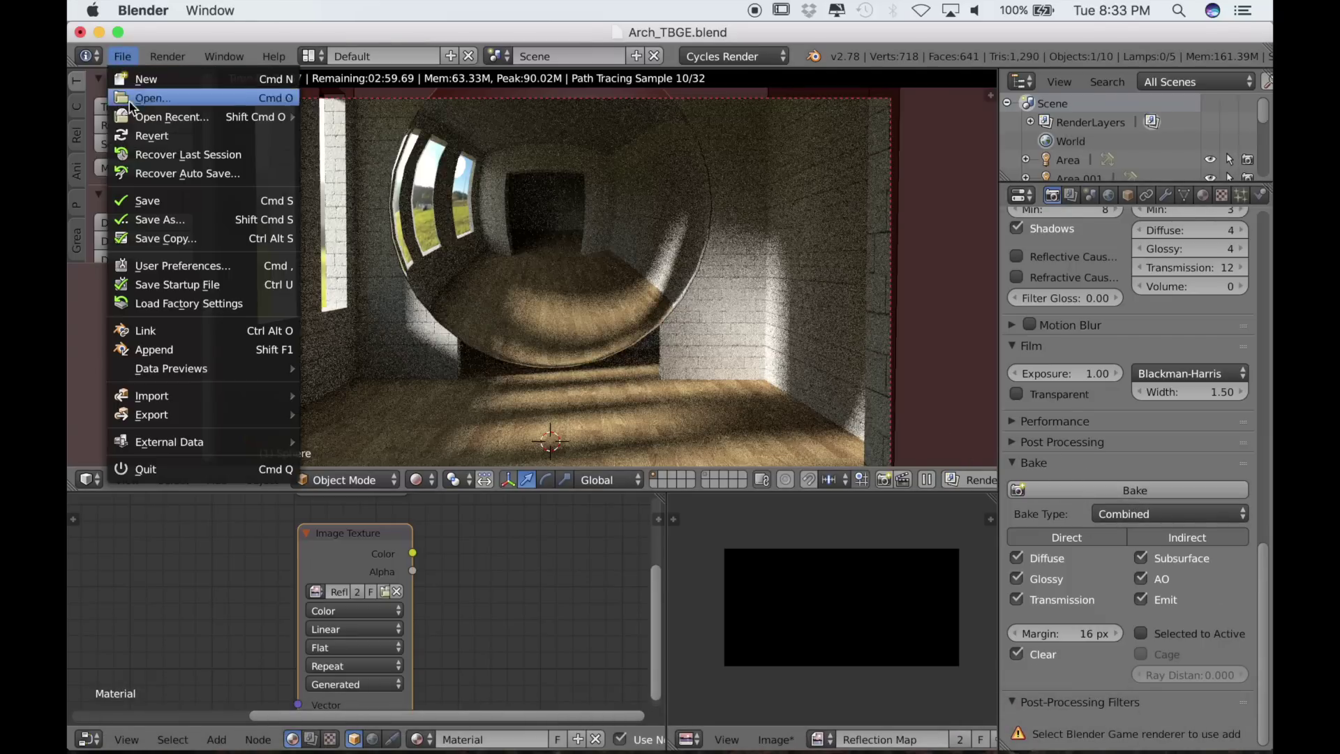
pyautogui.click(144, 200)
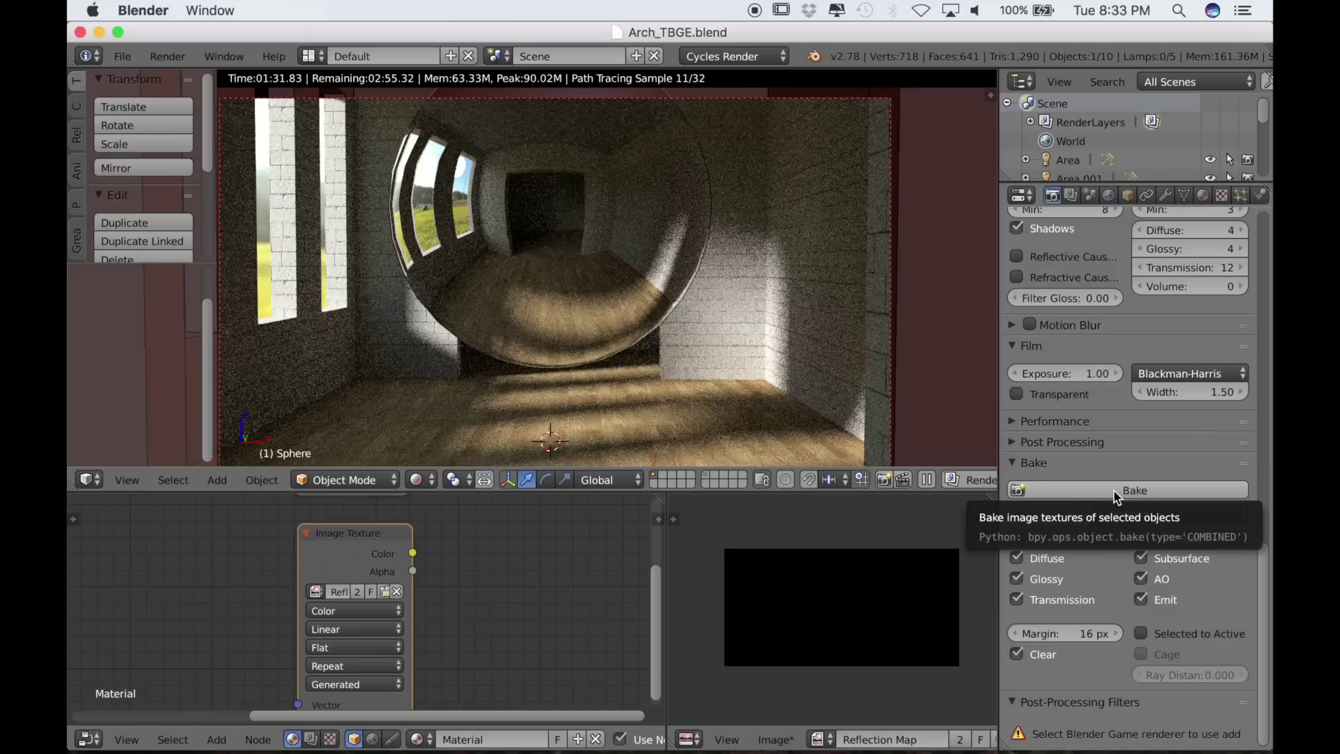
# - Set the render samples to 500 and bake the sphere with the Combined bake type
pyautogui.moveTo(1265, 551); pyautogui.dragTo(1261, 453)
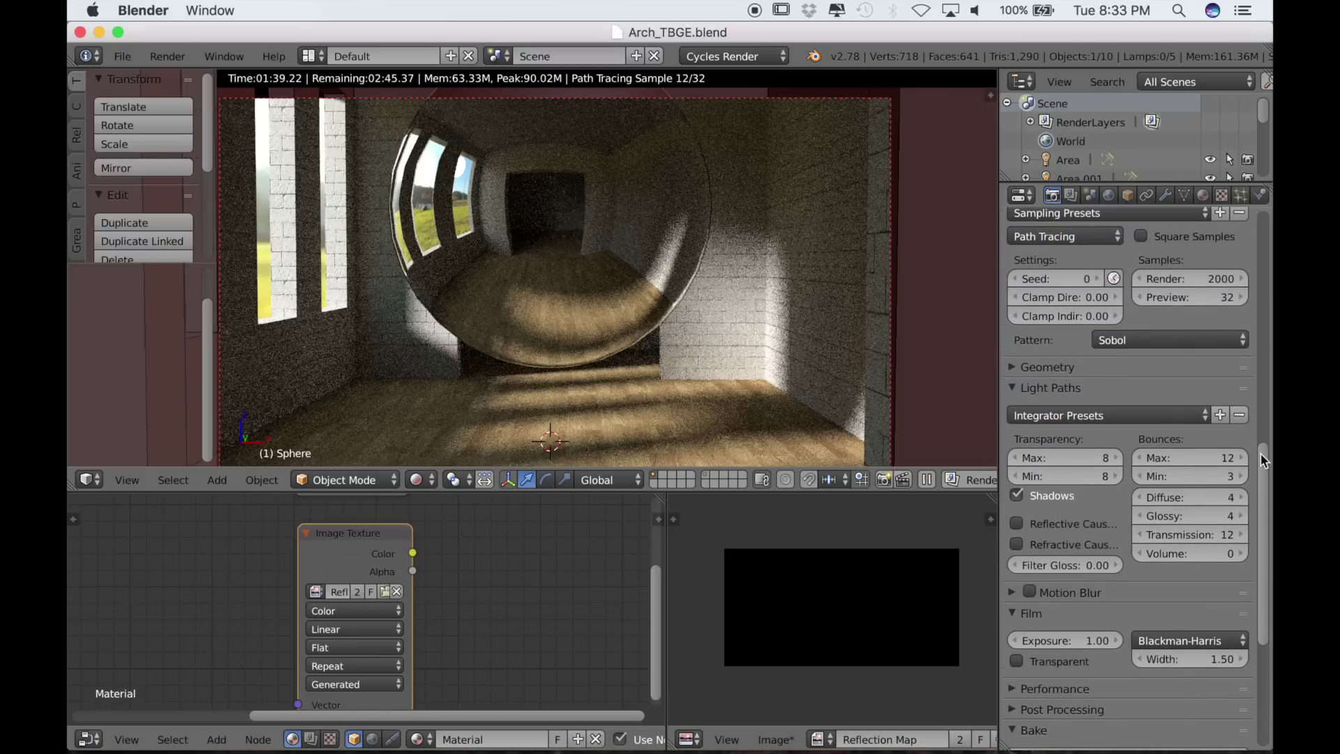
pyautogui.click(1195, 278)
pyautogui.write('500')
pyautogui.press('Return')
pyautogui.scroll(-8, 1256, 474)
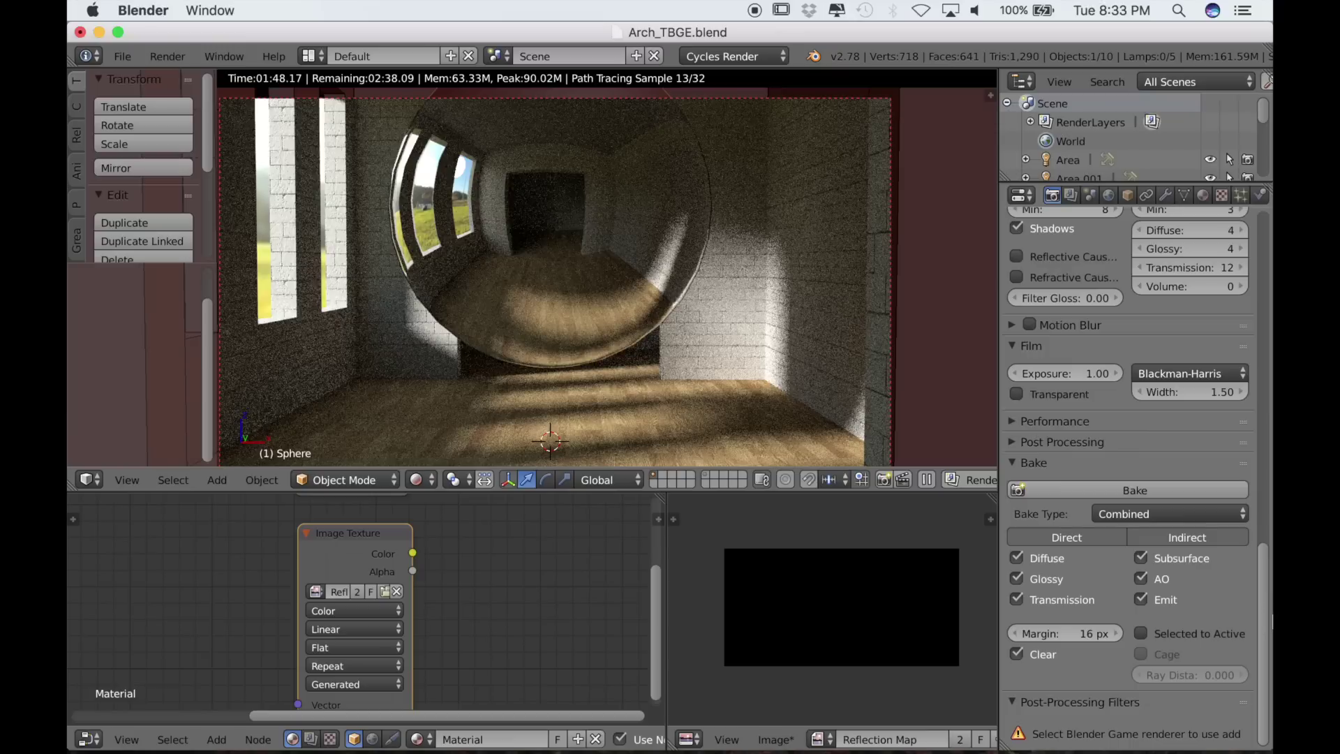
pyautogui.click(1140, 493)
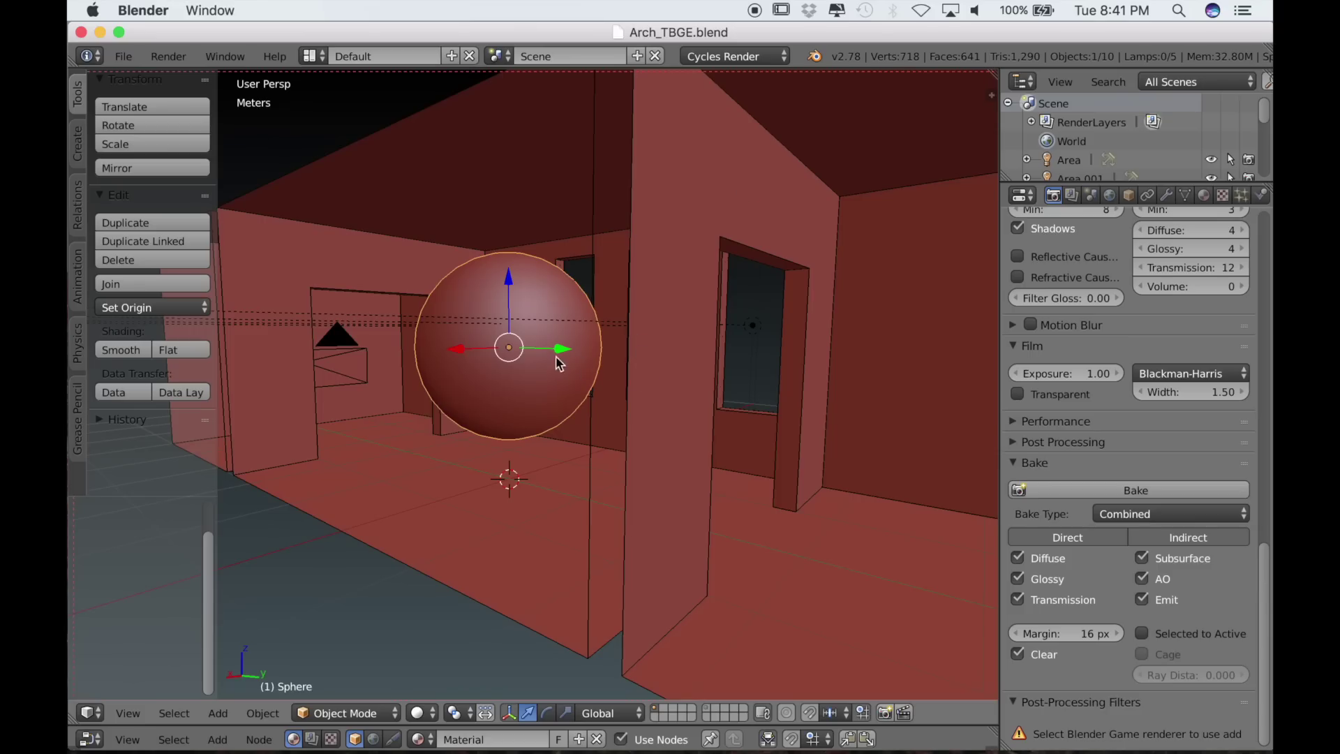
# - Delete the reflection sphere from the room
pyautogui.press('x')
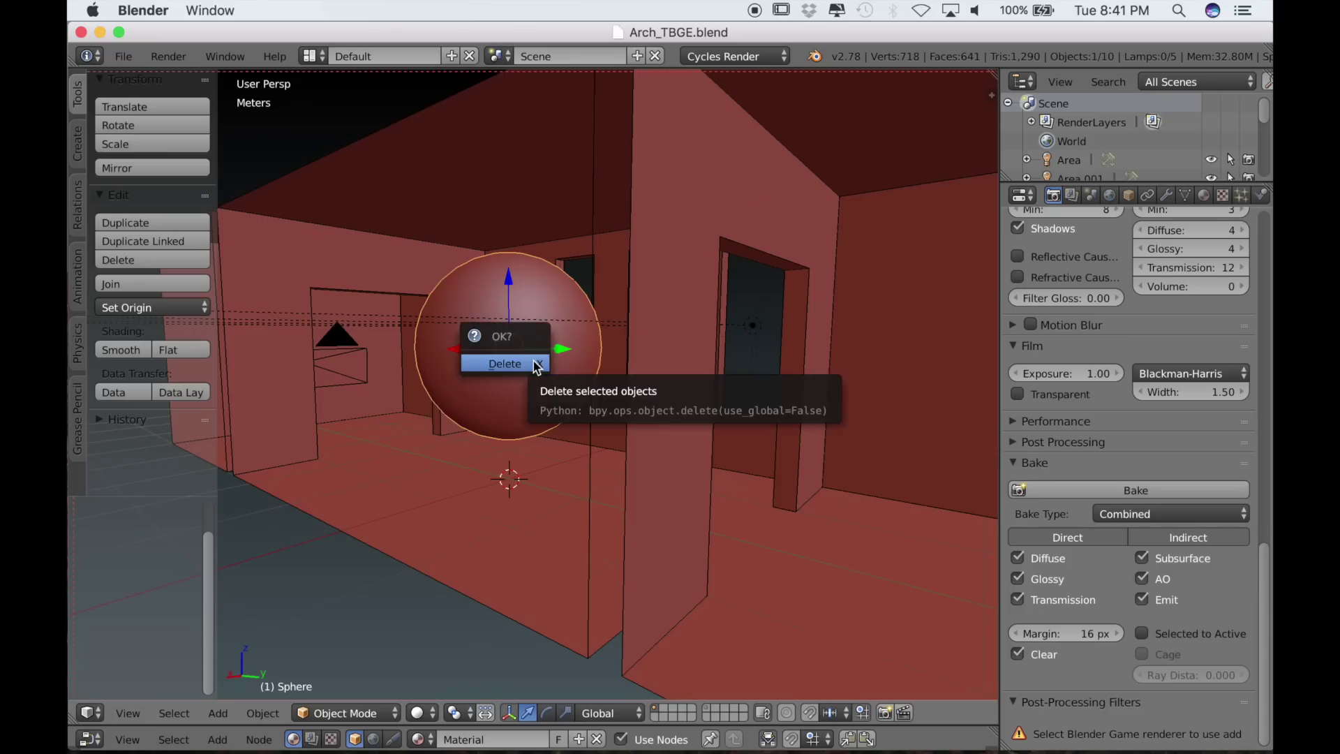
pyautogui.click(534, 363)
pyautogui.moveTo(684, 375); pyautogui.dragTo(784, 438, button='middle')
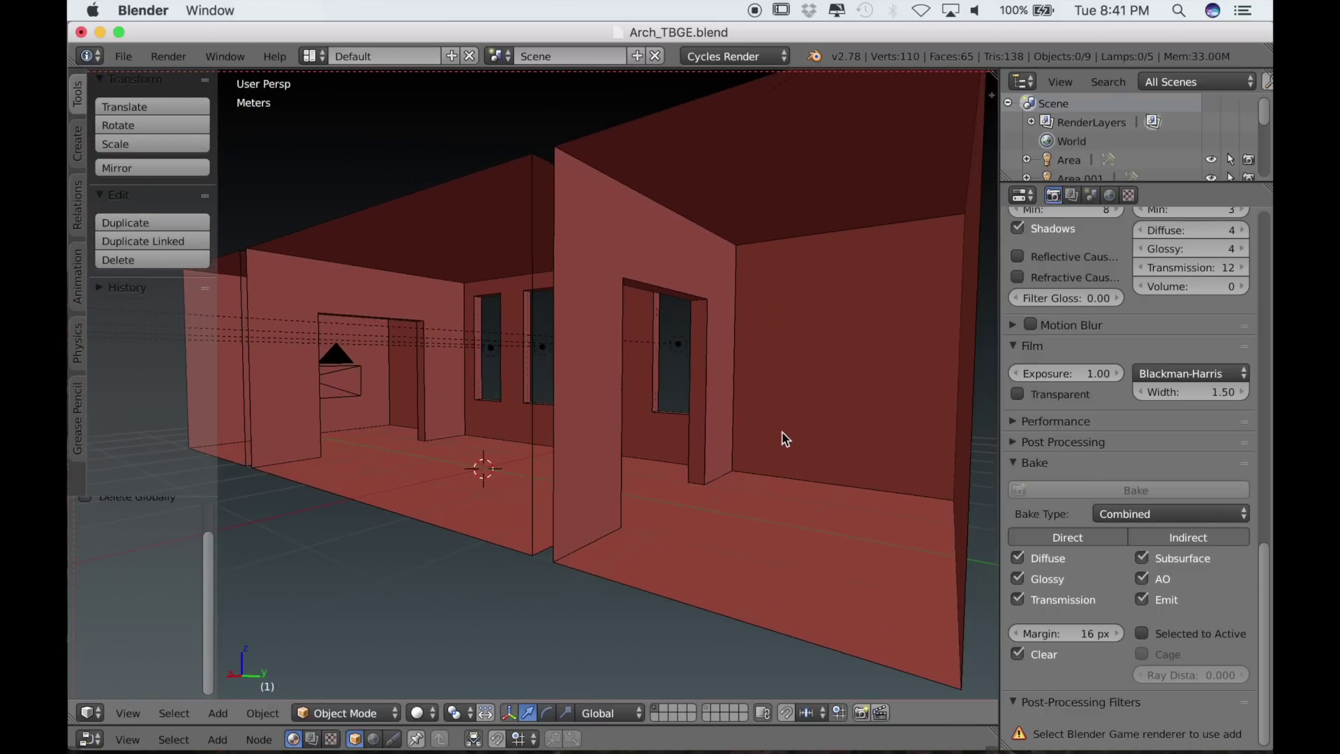
# - Switch the render engine to Blender Game and show the start of its render settings
pyautogui.click(739, 56)
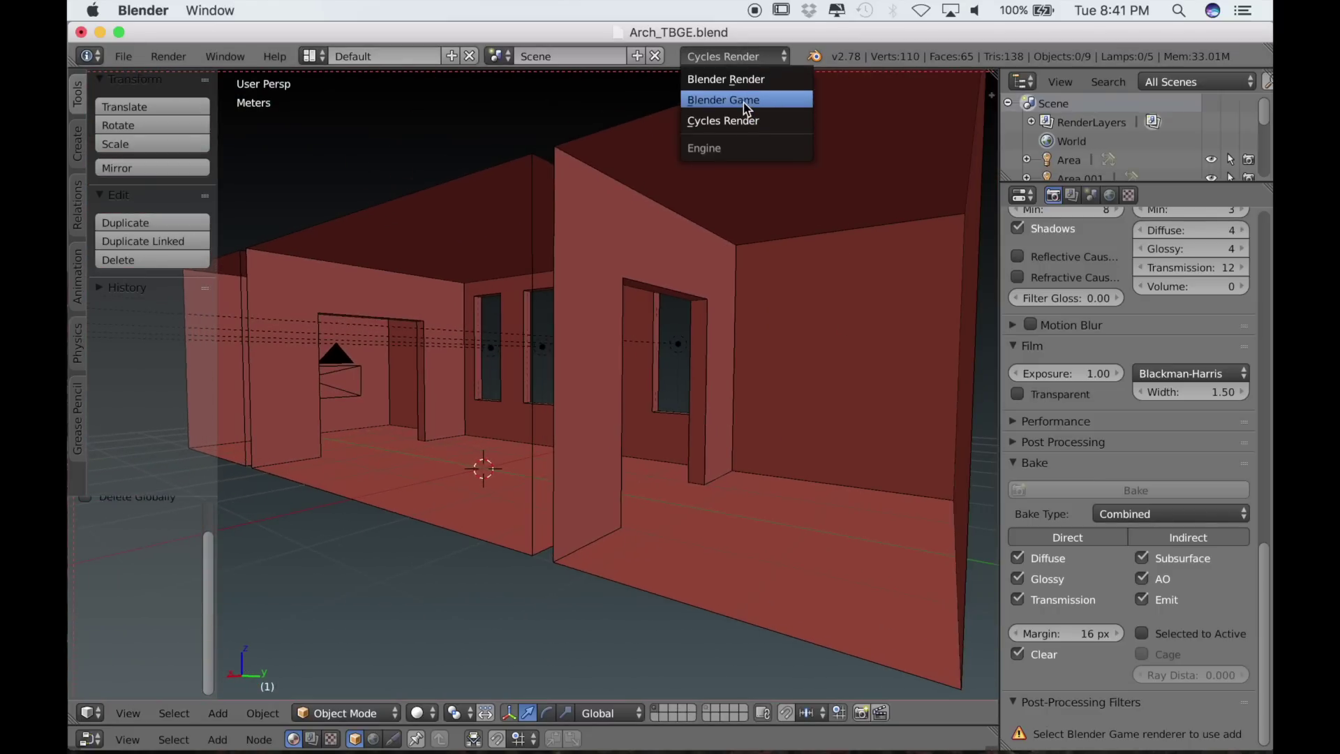
pyautogui.click(746, 106)
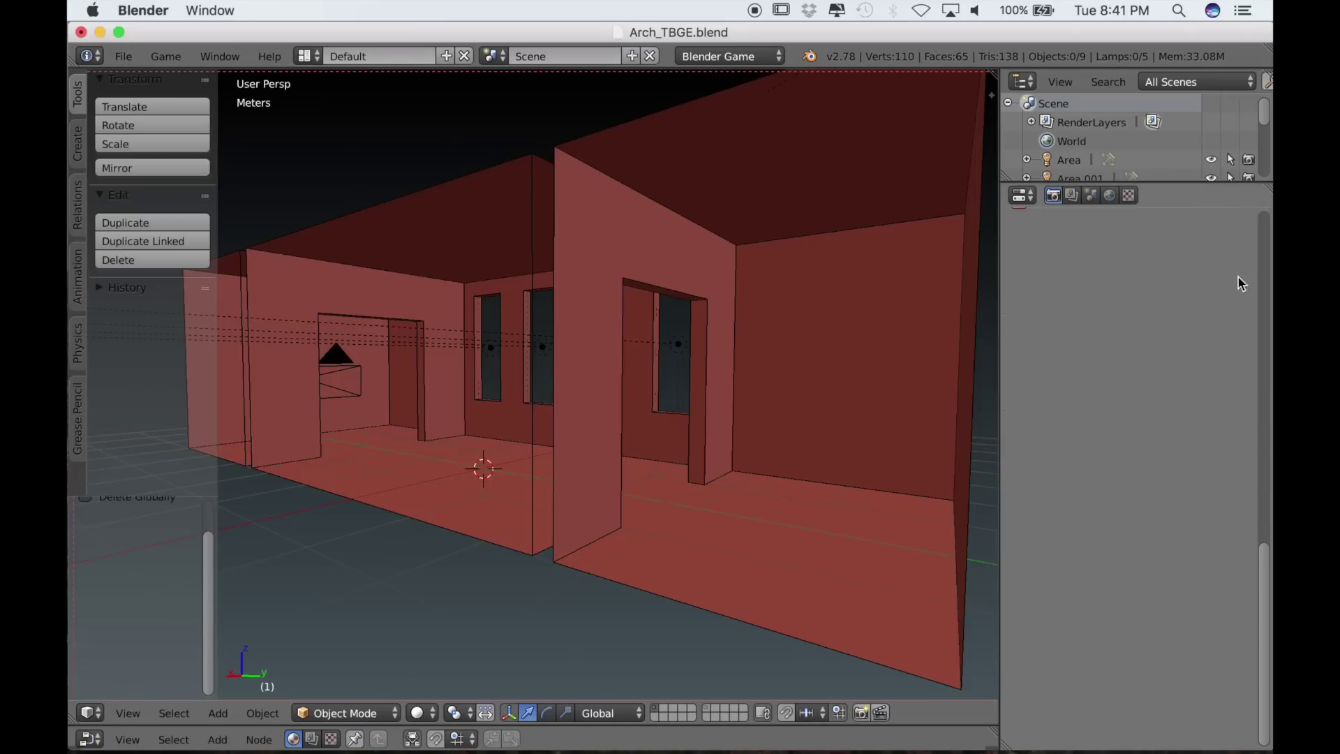
pyautogui.scroll(10, 1231, 218)
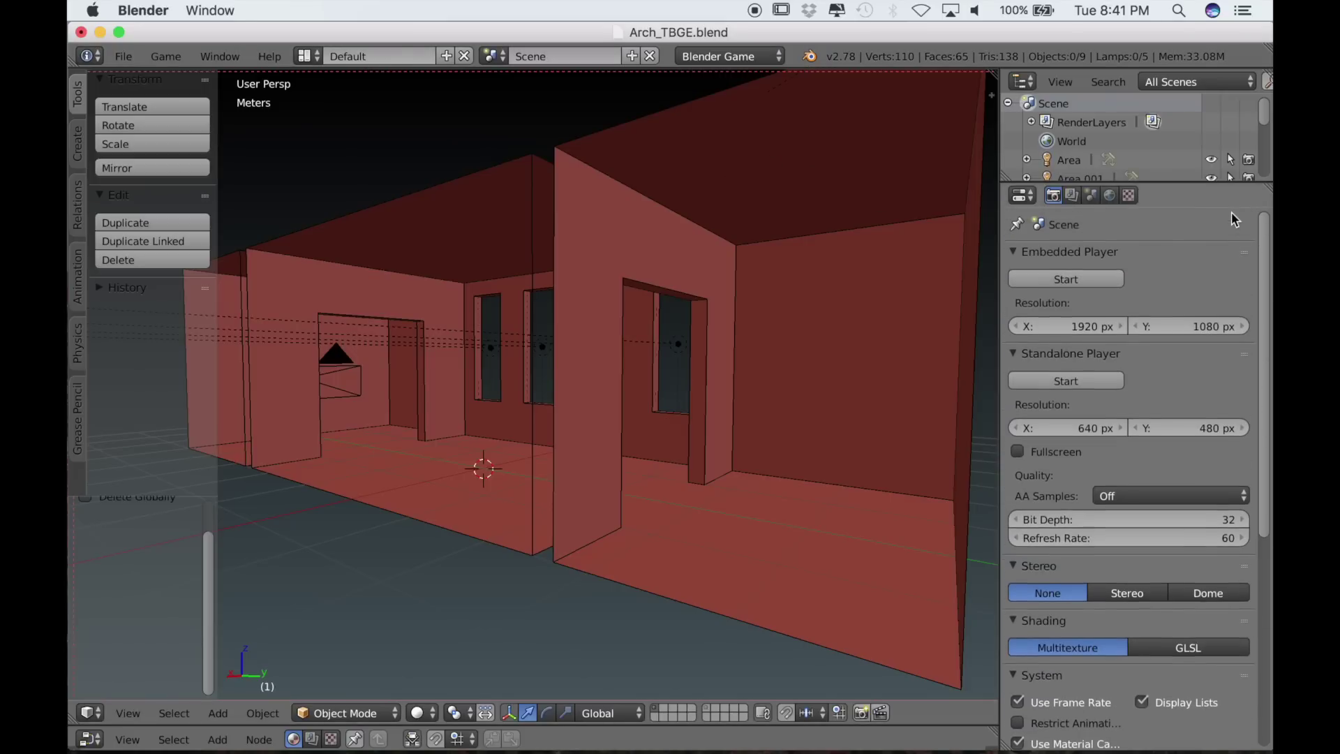
# - Remove the existing material slots from the walls, ceiling and floor objects
pyautogui.rightClick(849, 342)
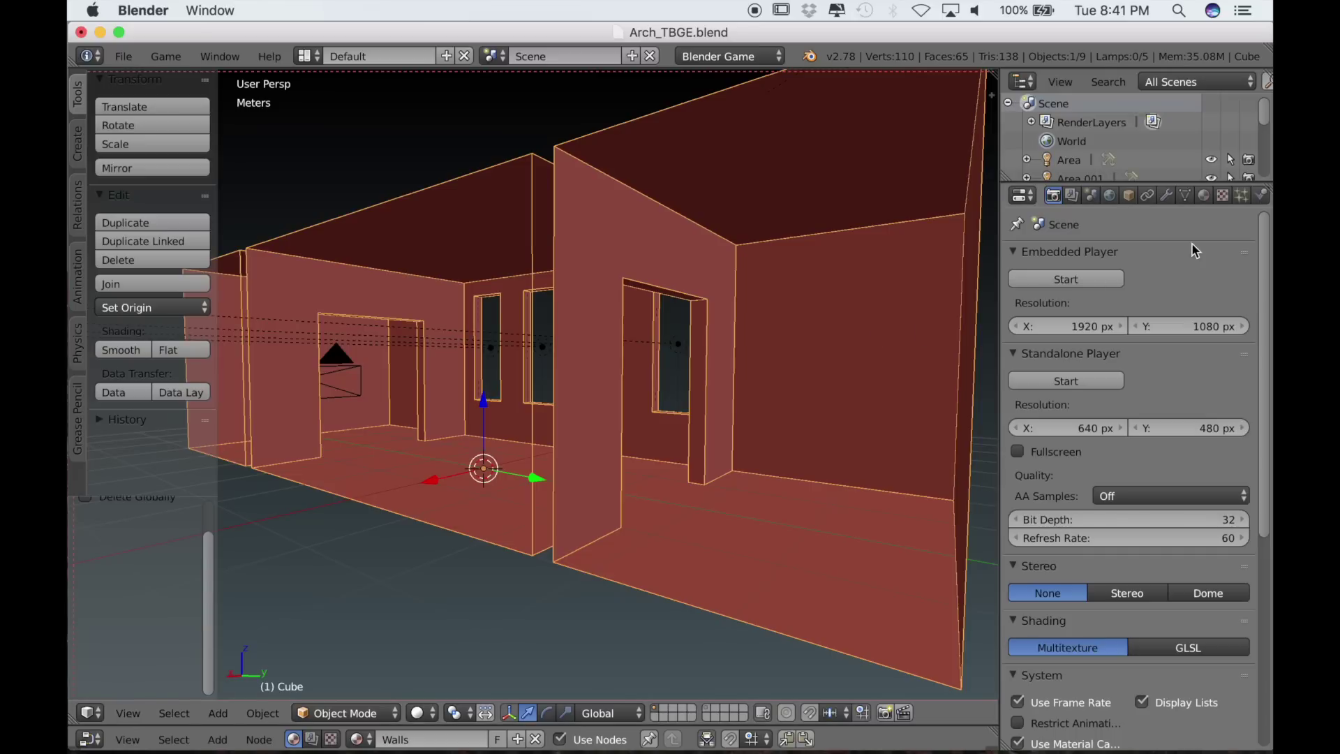
pyautogui.click(1203, 196)
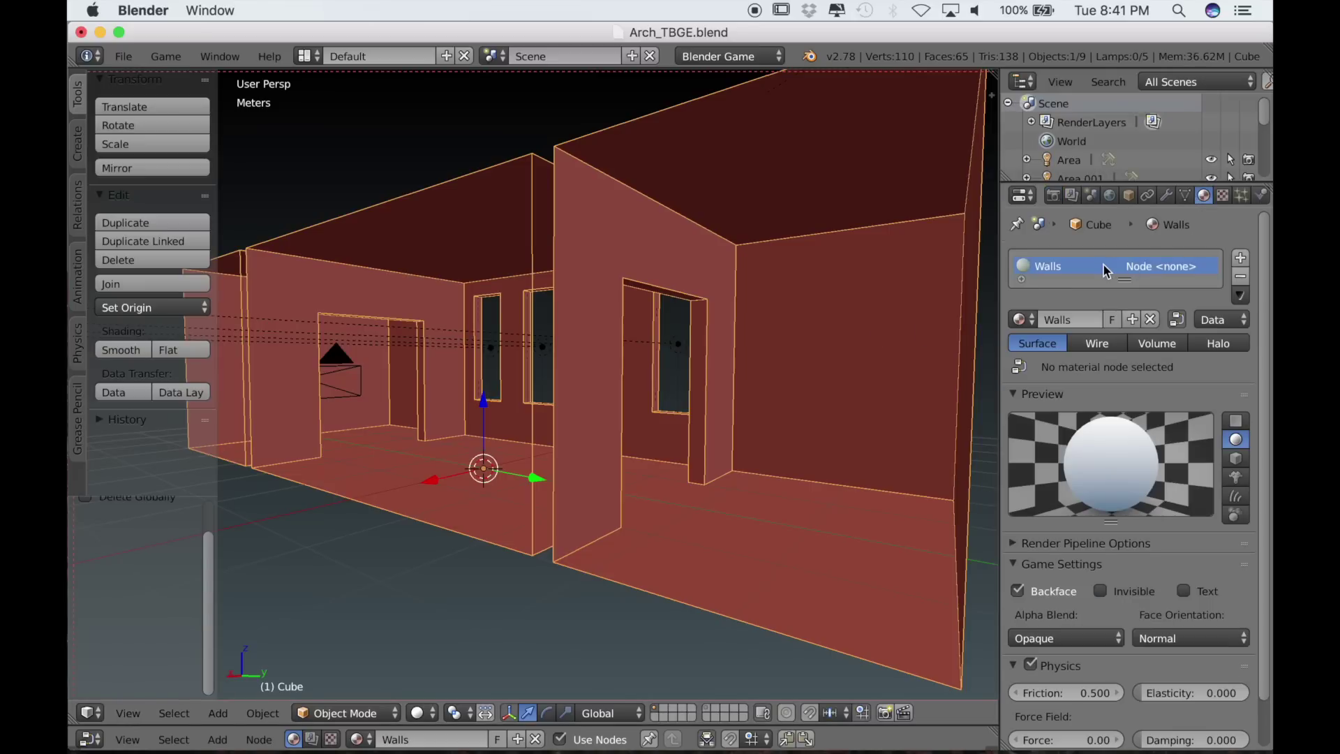
pyautogui.click(1240, 276)
pyautogui.rightClick(768, 198)
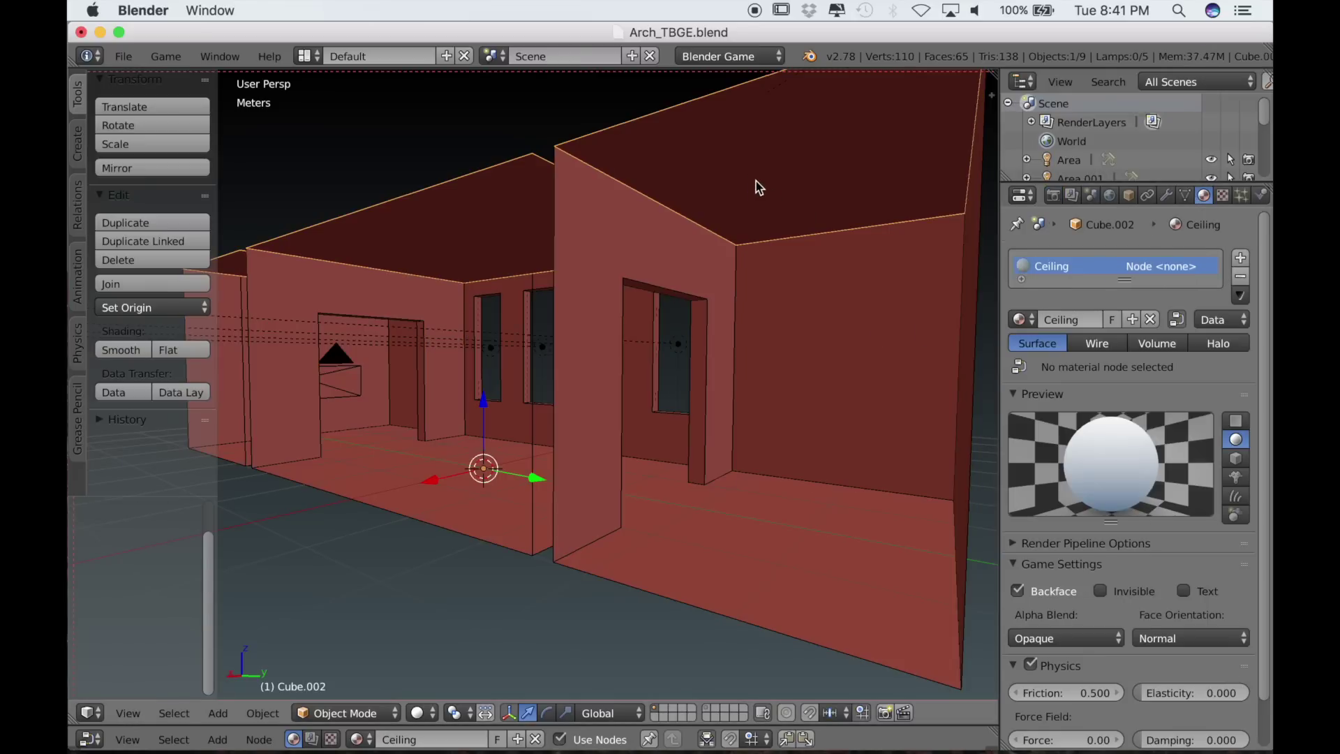
pyautogui.click(1240, 276)
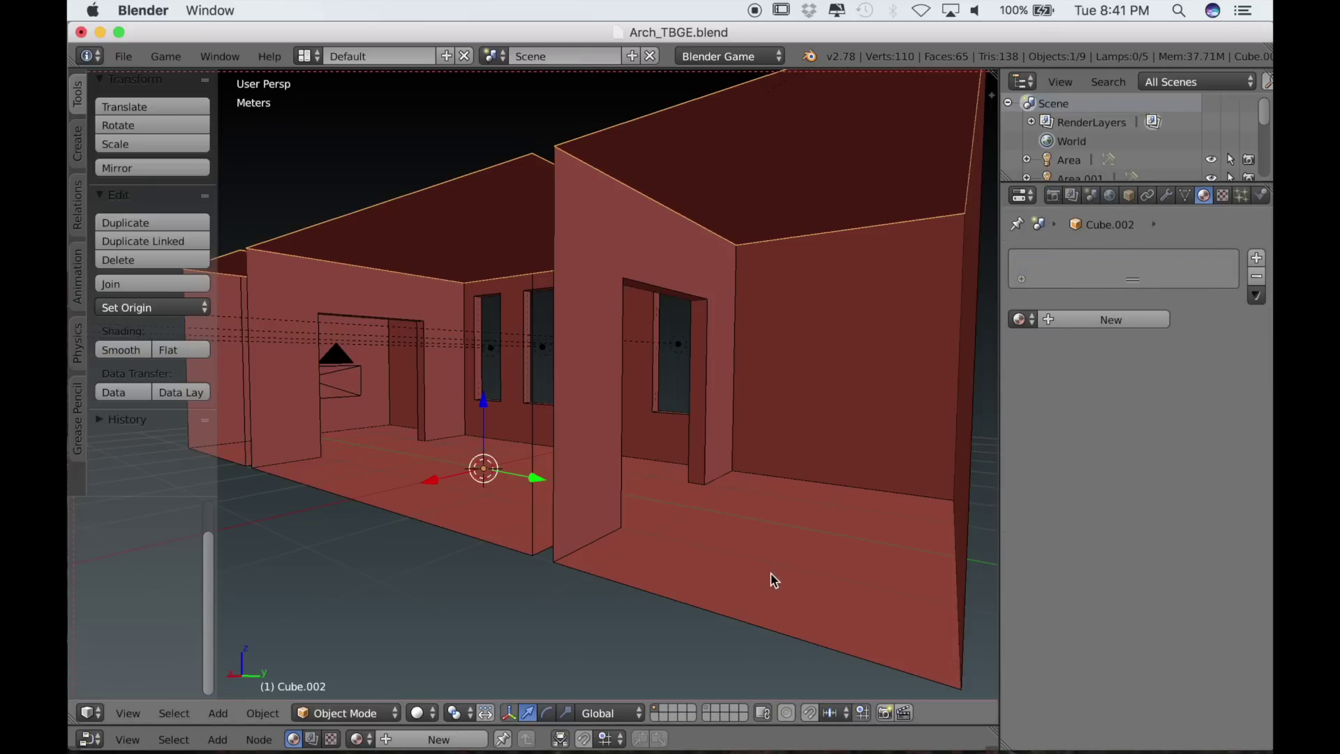
pyautogui.rightClick(771, 579)
pyautogui.click(1240, 277)
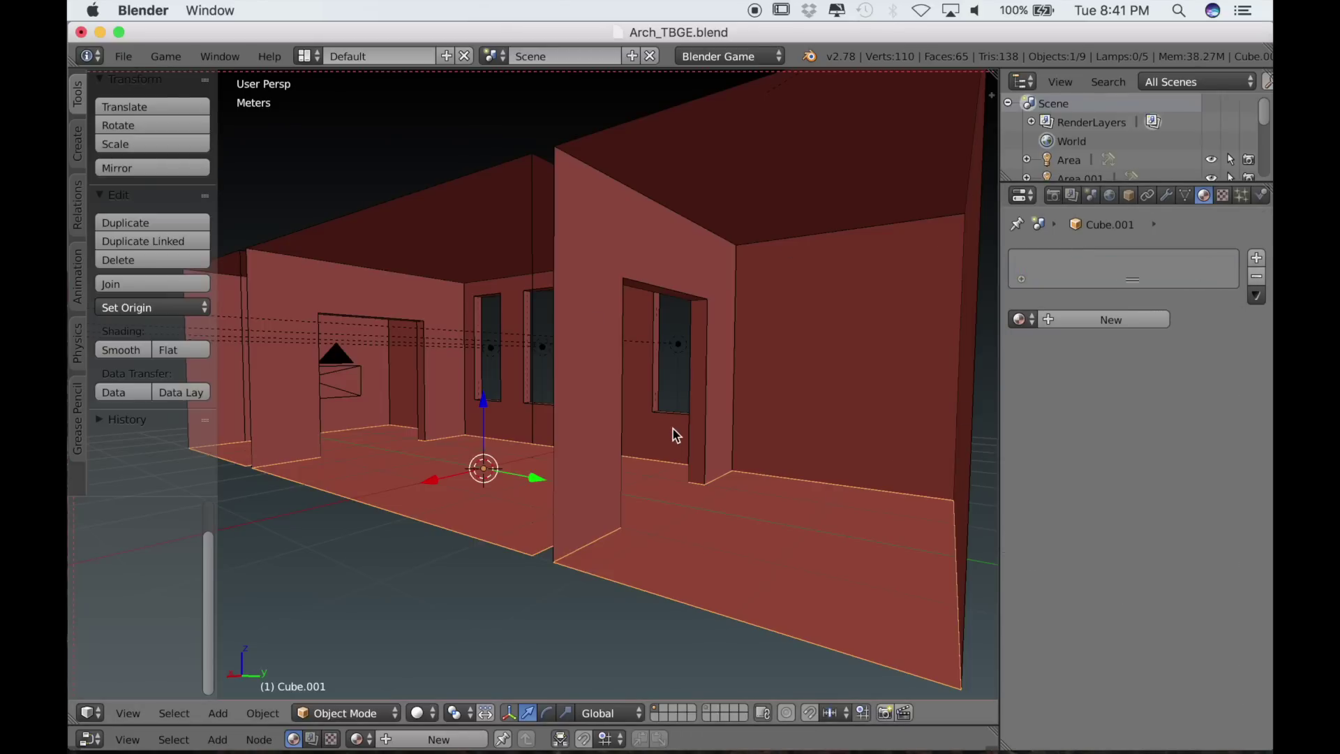
# - Set the viewport's shading system to GLSL and its display mode to Textured
pyautogui.press('n')
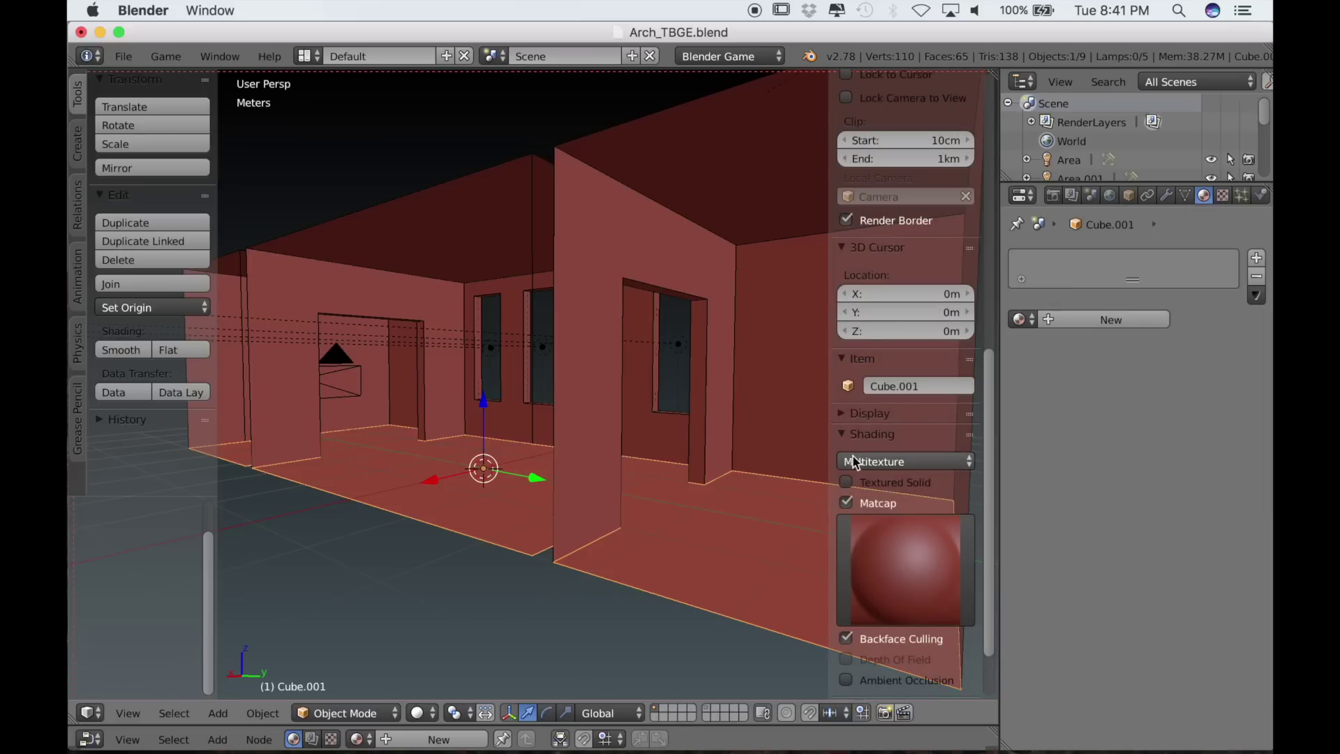
pyautogui.click(883, 463)
pyautogui.click(872, 420)
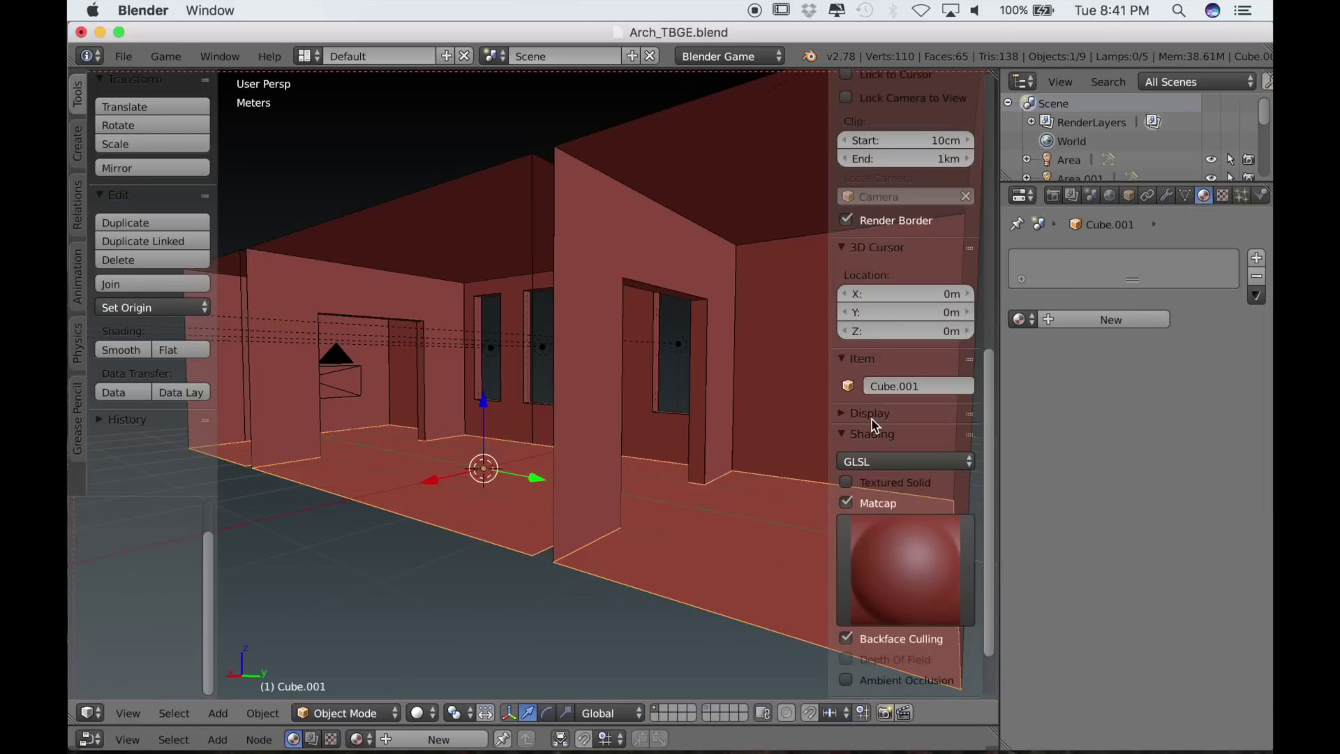
pyautogui.click(362, 712)
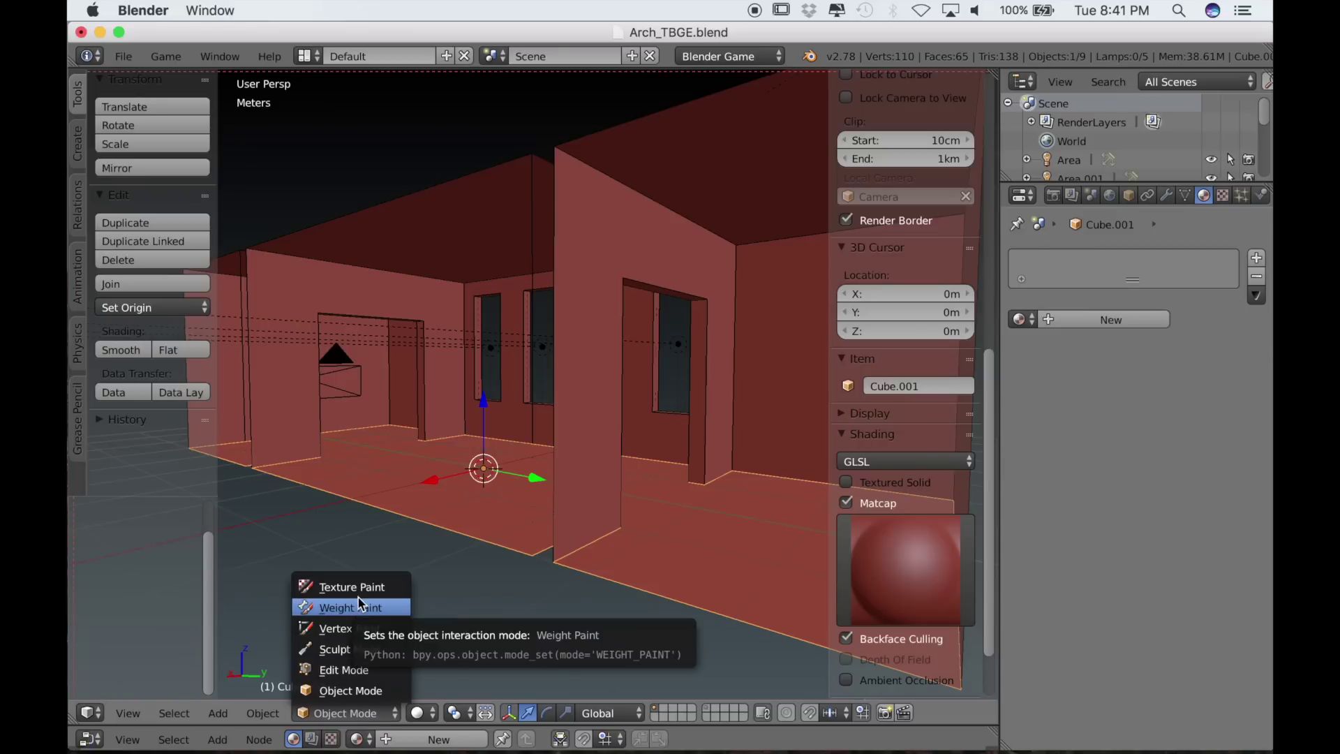
pyautogui.click(419, 712)
pyautogui.click(428, 628)
# - Select the four area lamps at the room's windows and delete them
pyautogui.moveTo(428, 631)
pyautogui.mouseDown(button='middle')
pyautogui.moveTo(412, 514)
pyautogui.moveTo(455, 542)
pyautogui.moveTo(550, 517)
pyautogui.moveTo(484, 532)
pyautogui.moveTo(199, 531)
pyautogui.mouseUp(button='middle')
pyautogui.moveTo(341, 531); pyautogui.dragTo(590, 478, button='middle')
pyautogui.rightClick(579, 487)
pyautogui.hotkey('shift', 'd')
pyautogui.press('x')
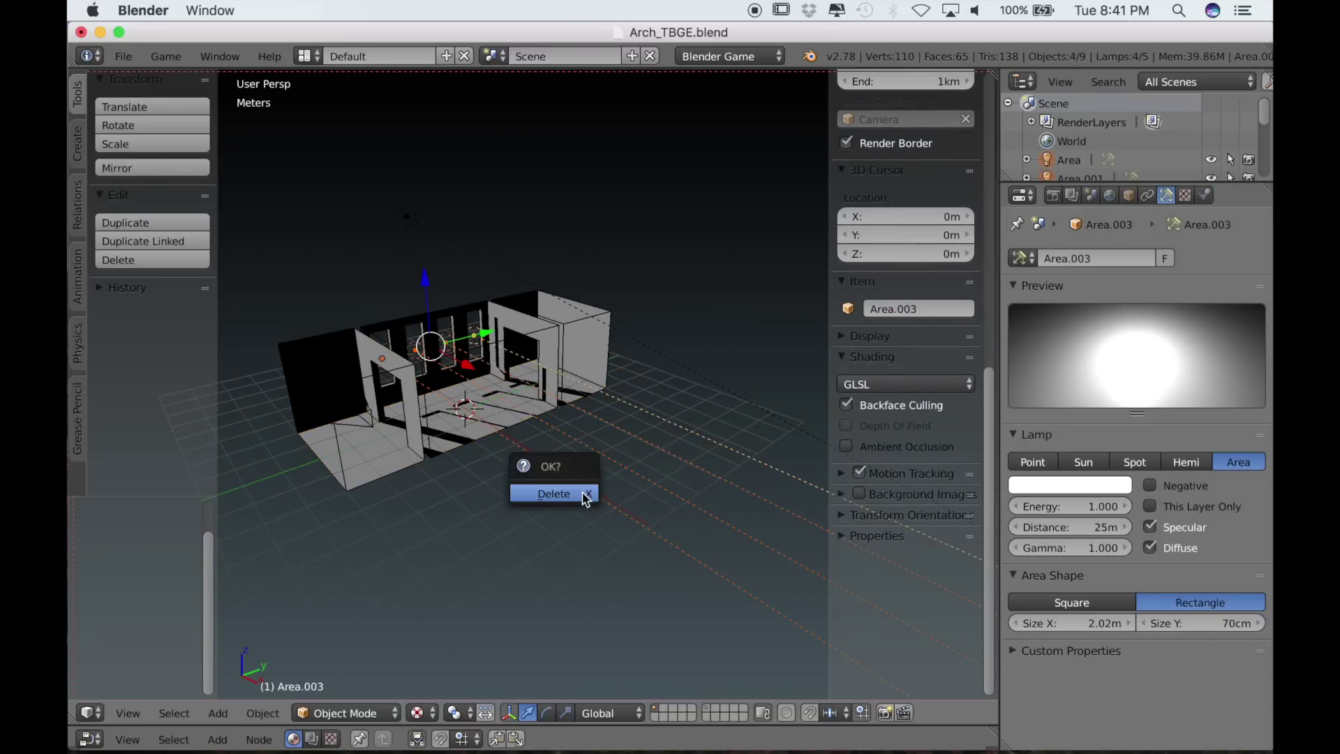
pyautogui.click(554, 494)
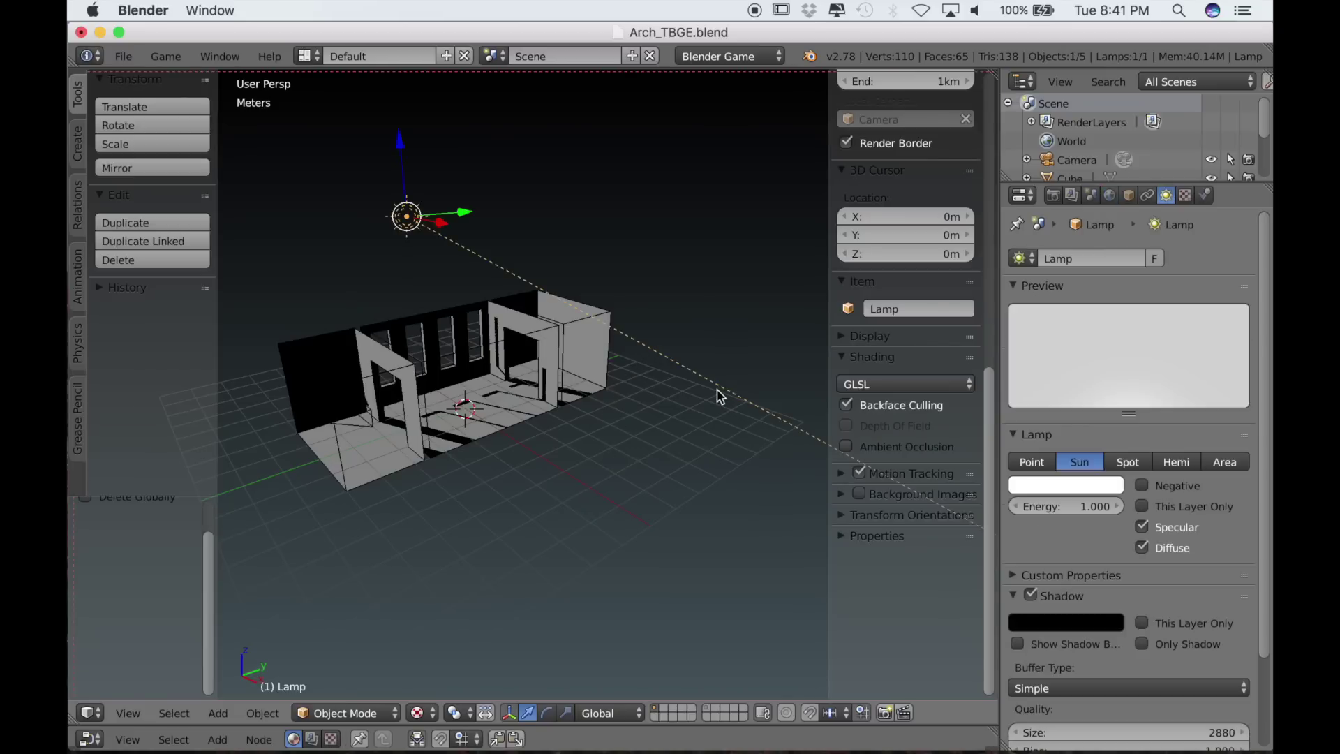
# - Change the remaining sun lamp to a Hemi lamp and set its energy to 3
pyautogui.click(1176, 462)
pyautogui.scroll(2, 374, 556)
pyautogui.moveTo(370, 564); pyautogui.dragTo(609, 538, button='middle')
pyautogui.scroll(5, 513, 536)
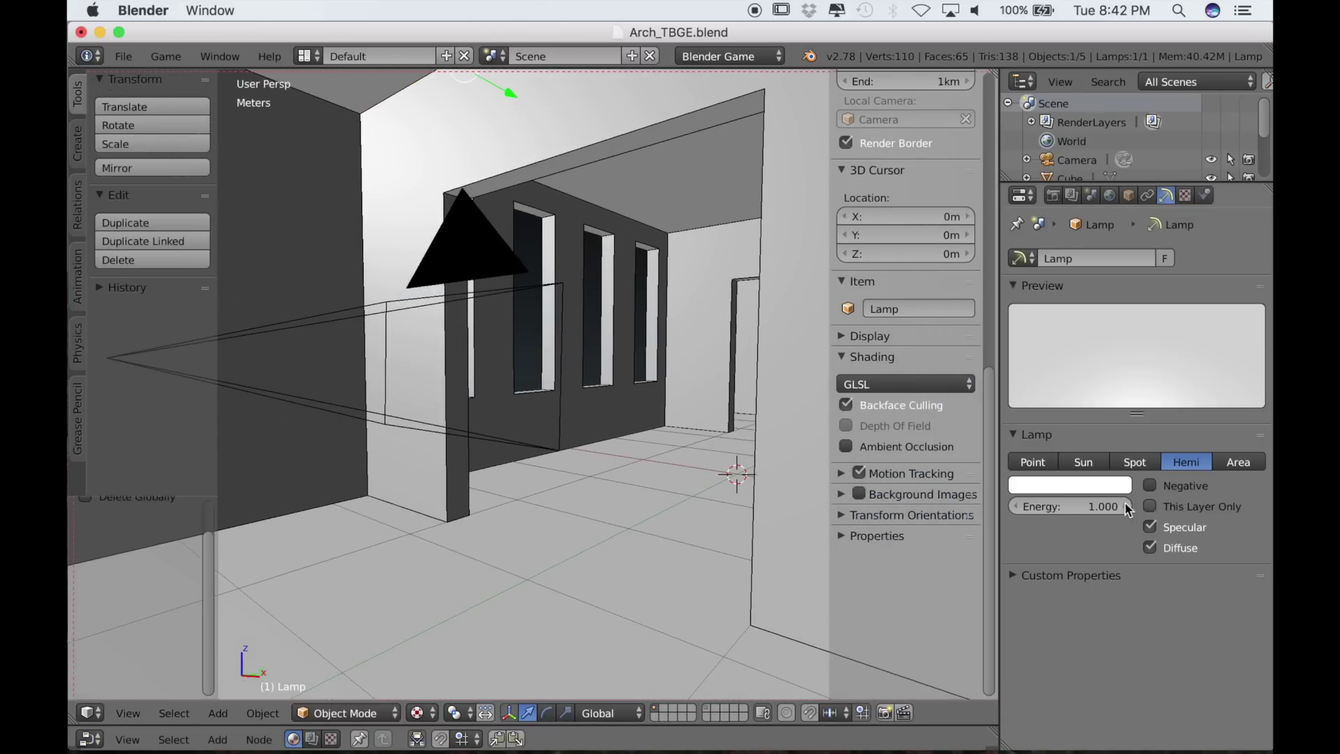
pyautogui.click(1092, 505)
pyautogui.write('3')
pyautogui.press('Return')
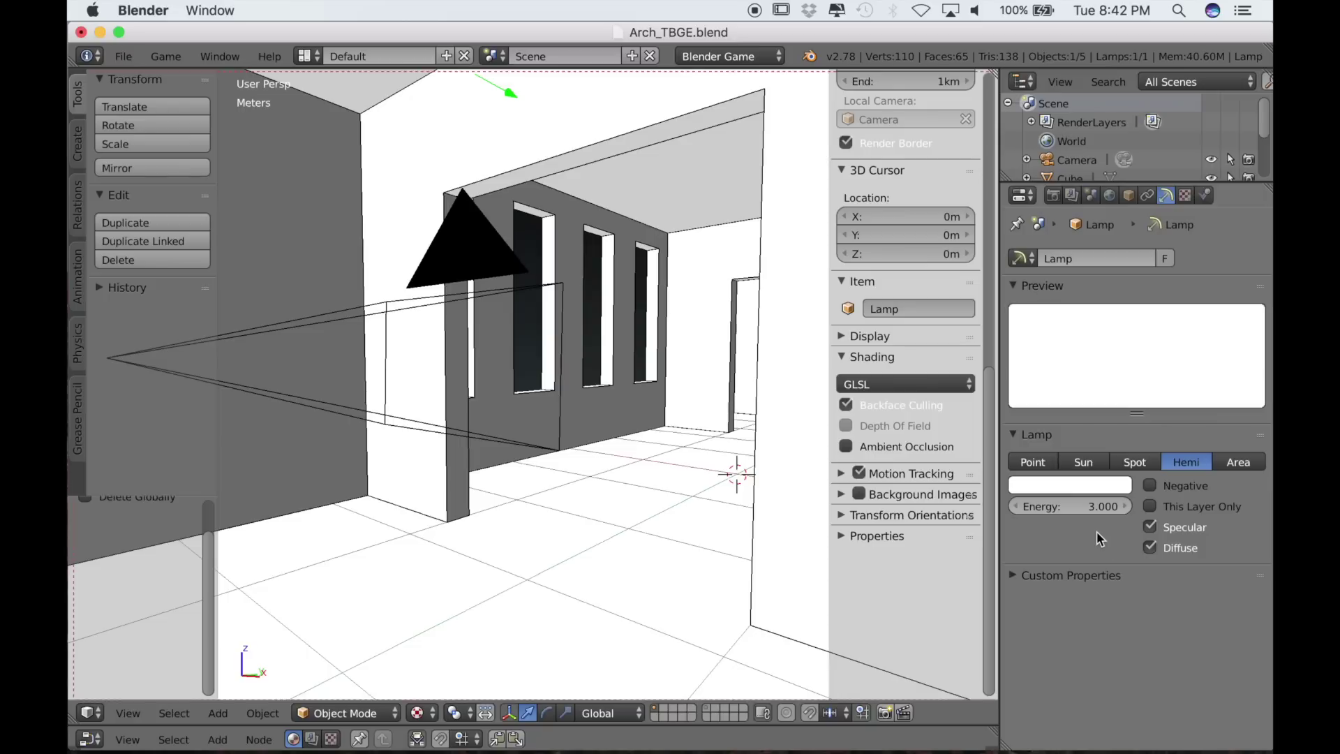
# - Select the room's floor object and rename it as Floor
pyautogui.moveTo(649, 545); pyautogui.dragTo(682, 546, button='middle')
pyautogui.scroll(-8, 681, 544)
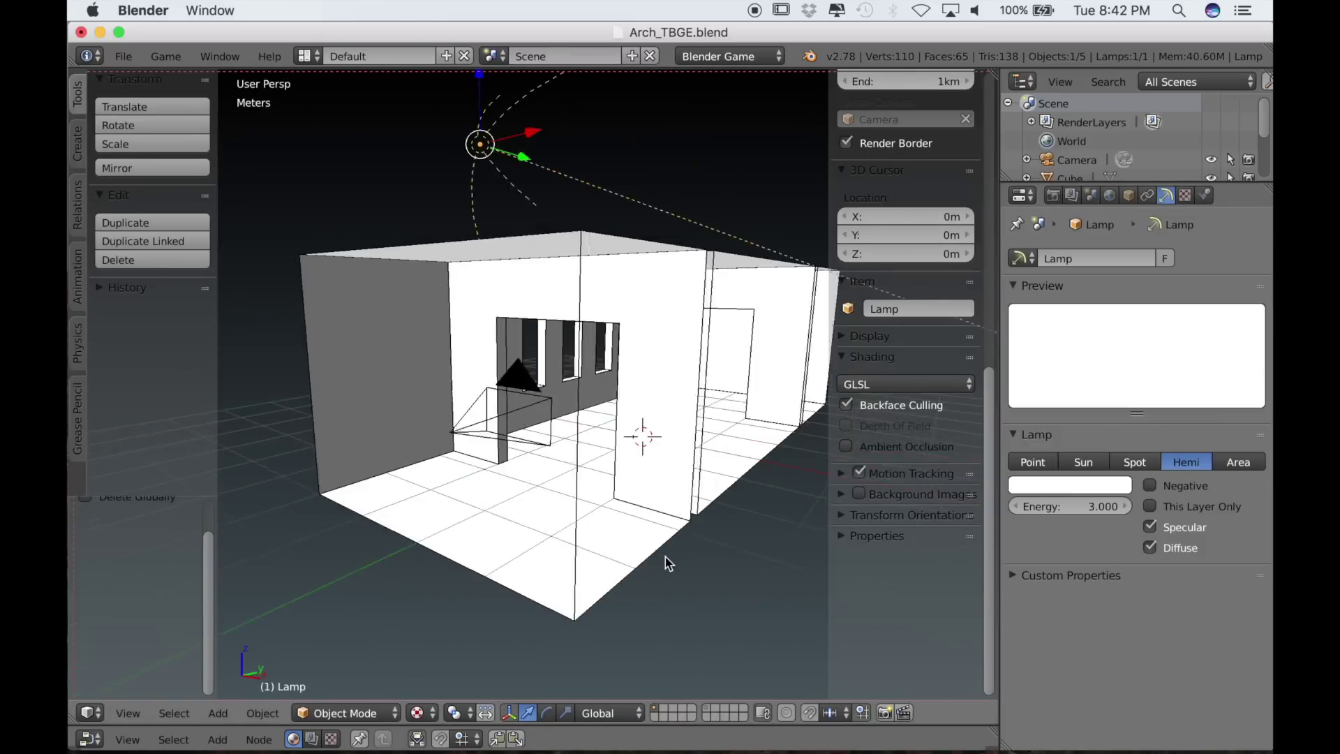
pyautogui.moveTo(664, 557); pyautogui.dragTo(645, 563, button='middle')
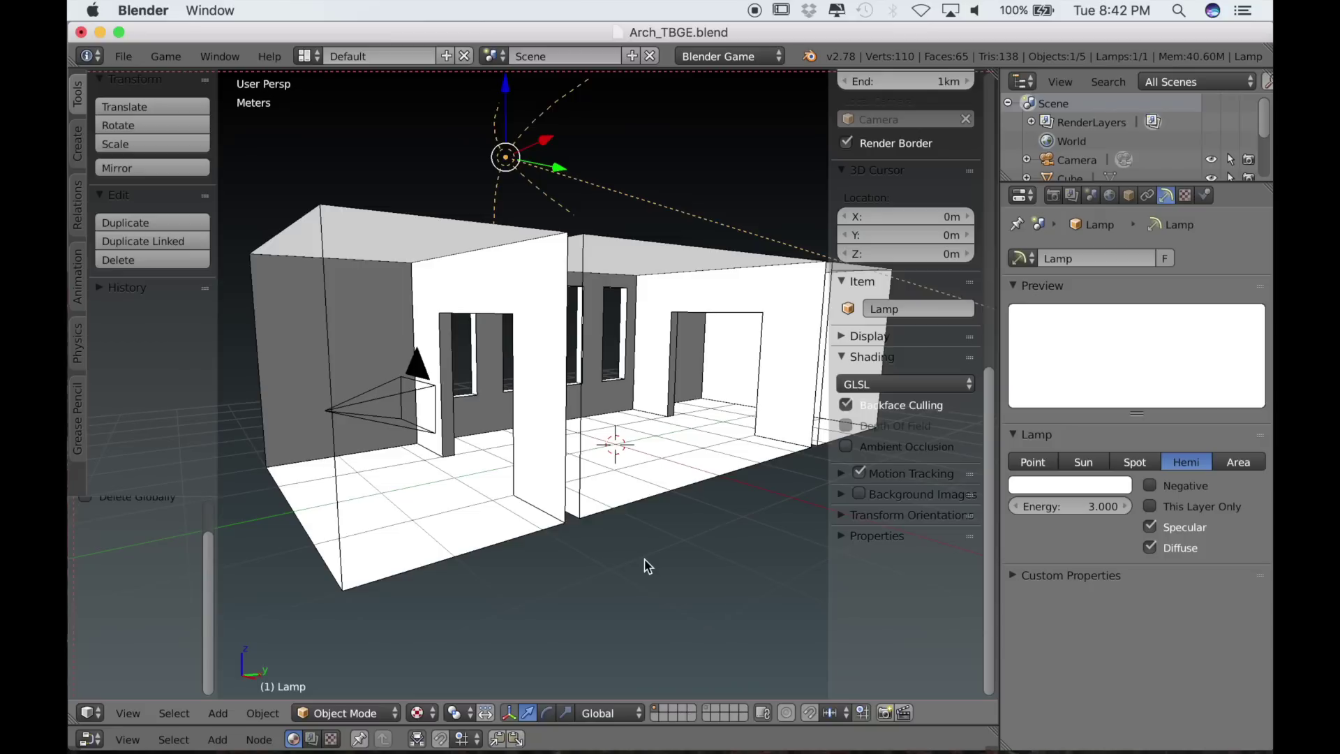
pyautogui.rightClick(500, 532)
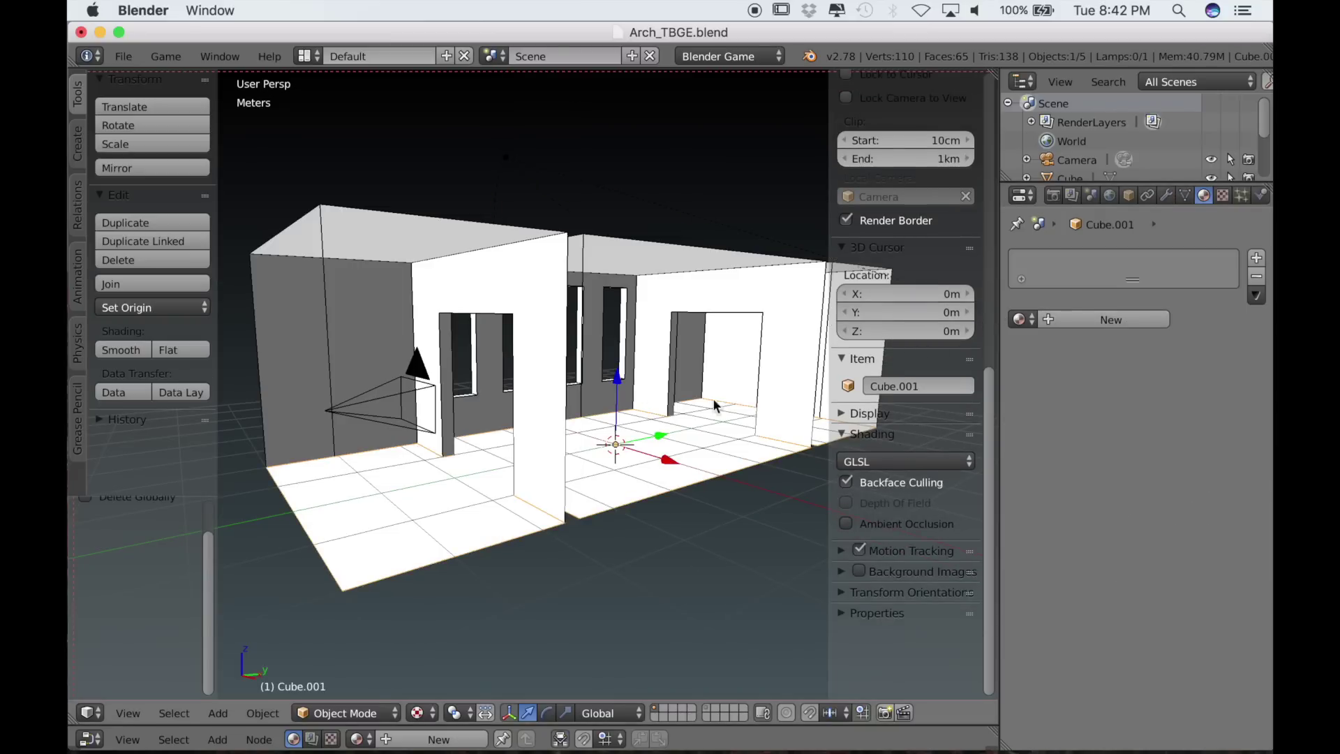
pyautogui.click(931, 385)
pyautogui.write('Floor')
pyautogui.press('Return')
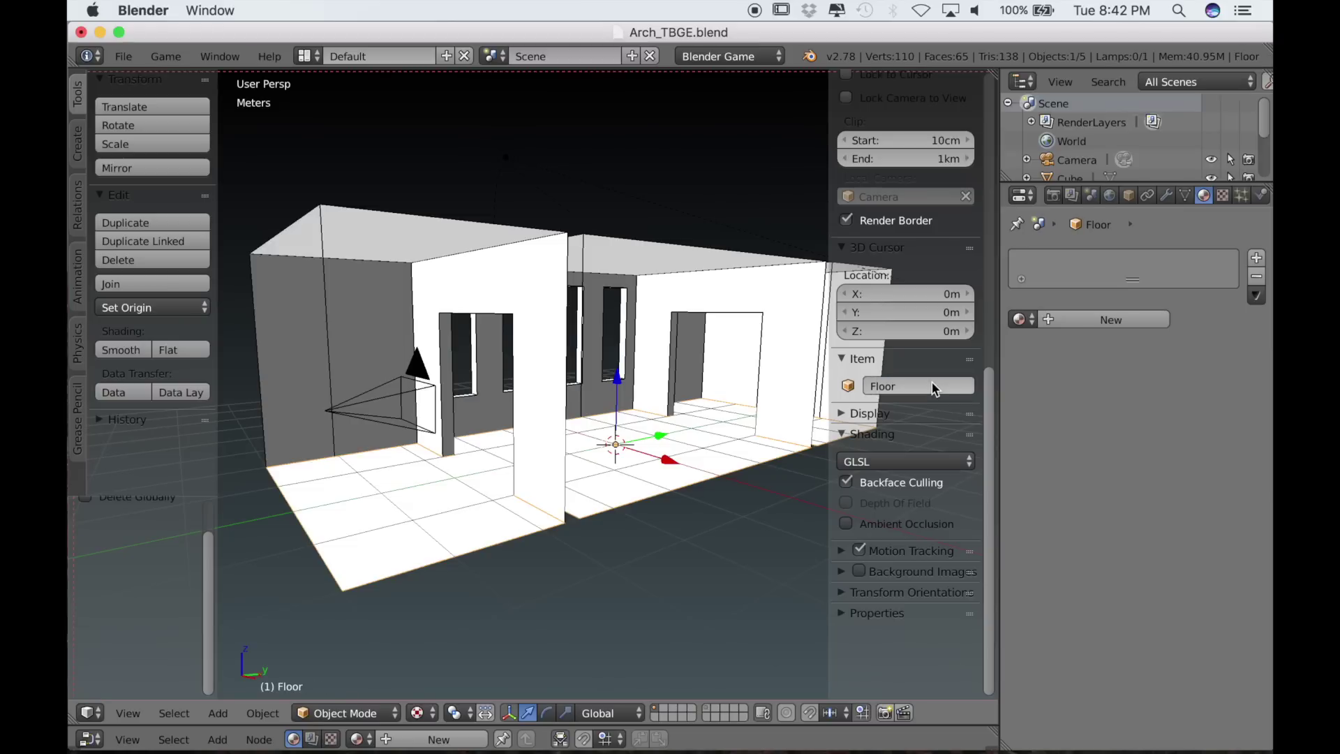
# - Create a new material on the floor object and name it Floor Texture
pyautogui.click(1110, 322)
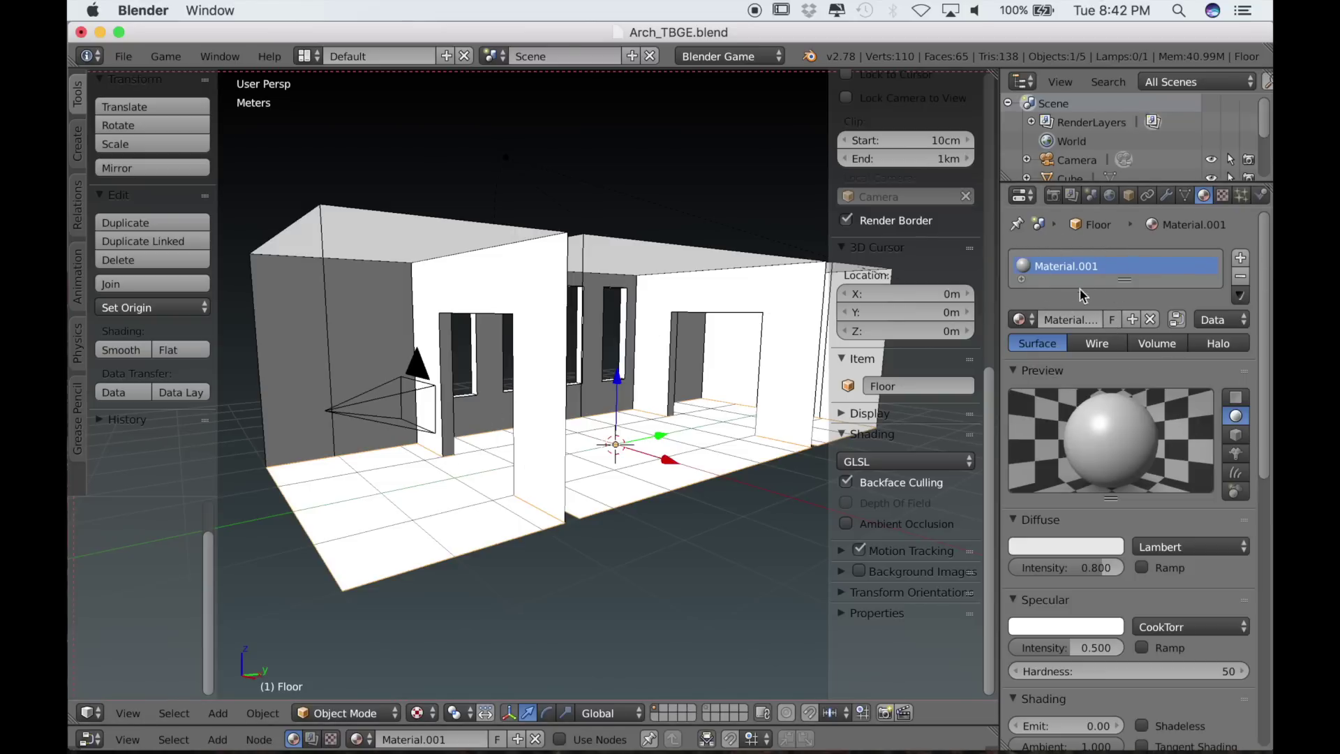
pyautogui.doubleClick(1075, 266)
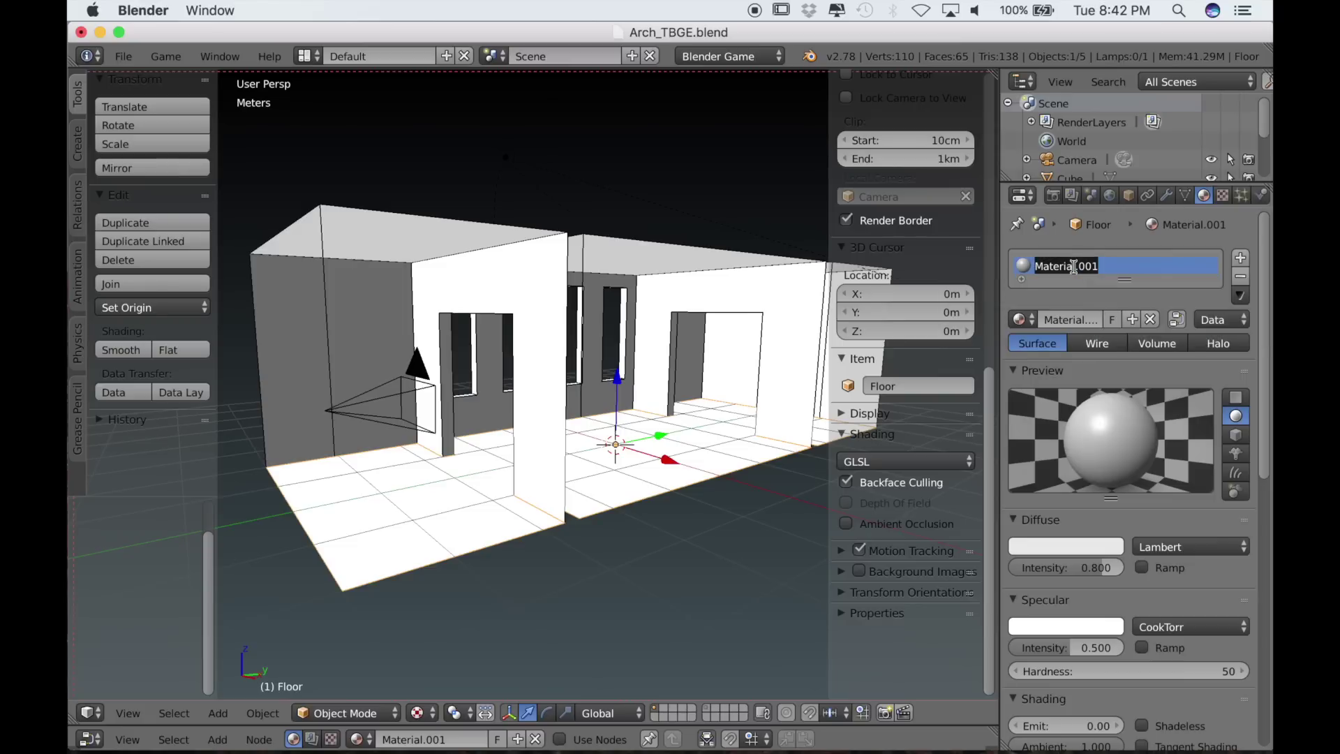
pyautogui.write('Floor Texture')
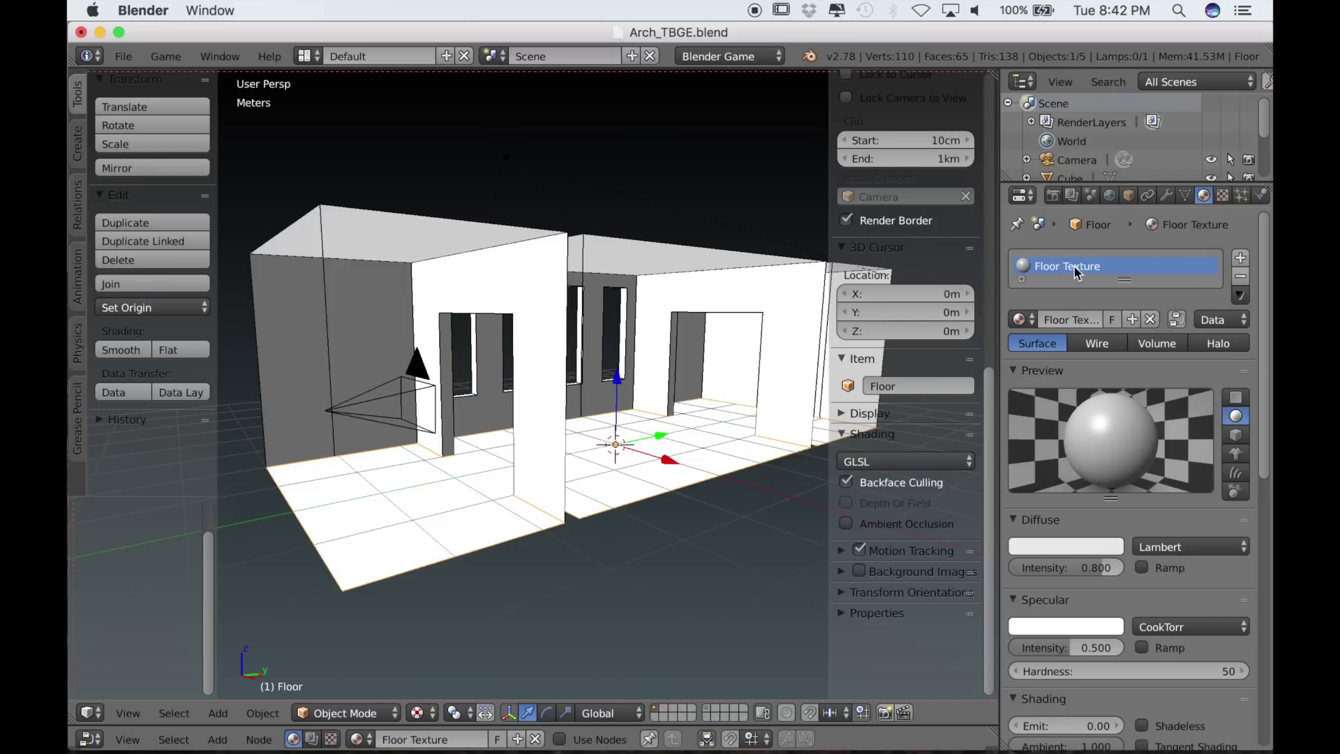
# - Add an image texture to the Floor Texture material using Floor Diffuse.jpg from the Textures folder
pyautogui.click(1223, 195)
pyautogui.click(1158, 404)
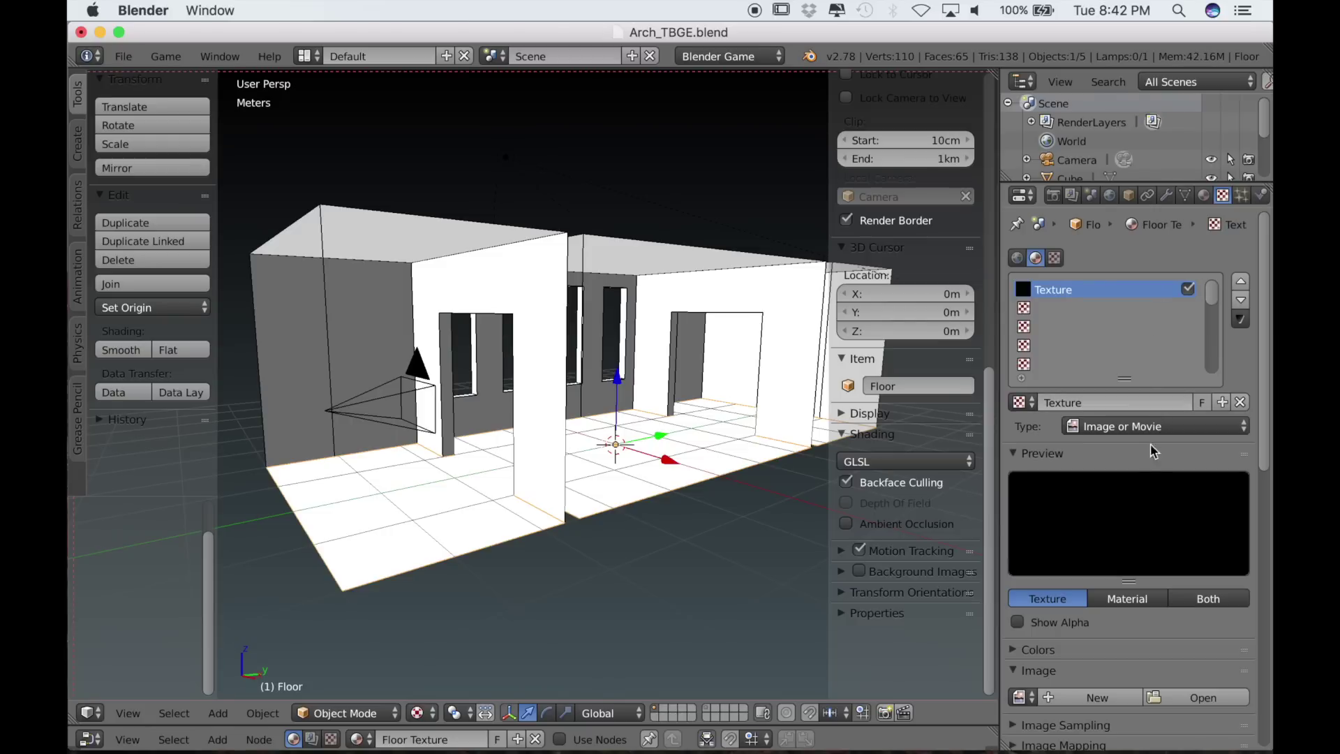
pyautogui.click(1214, 704)
pyautogui.click(220, 418)
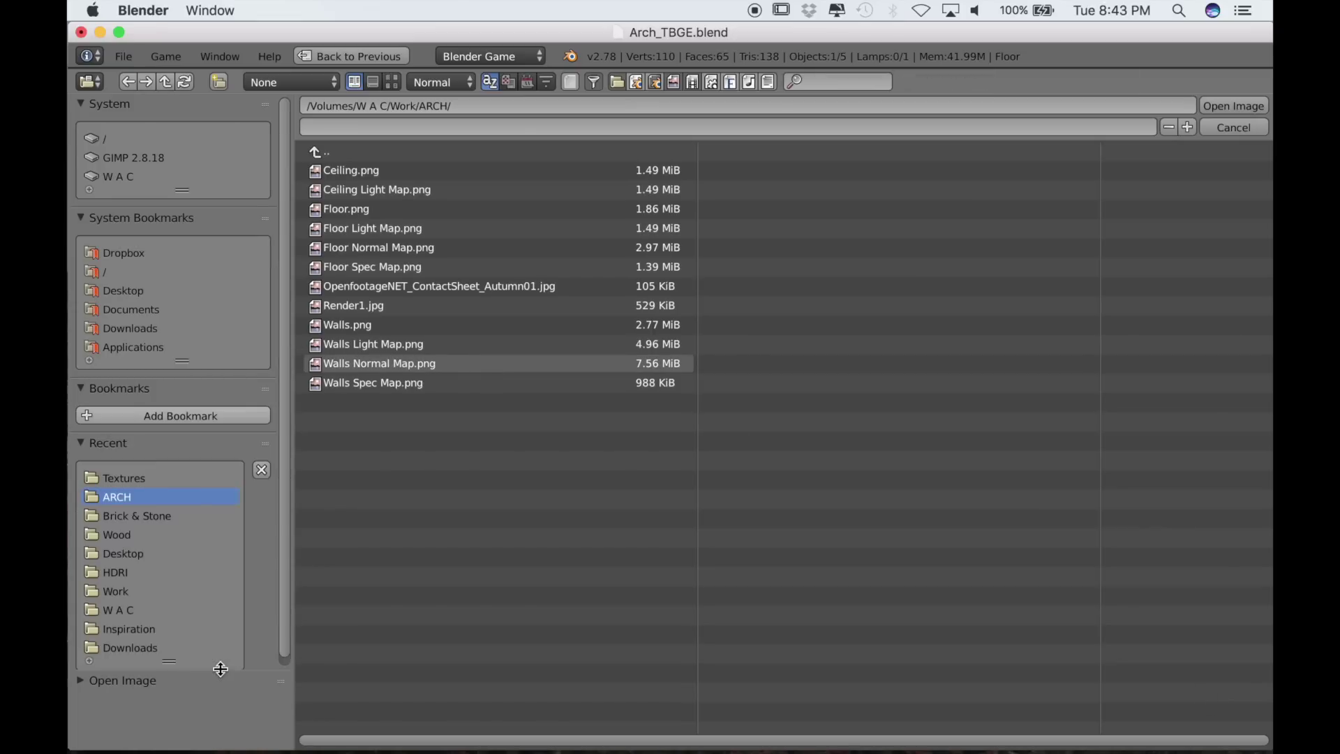
pyautogui.click(112, 478)
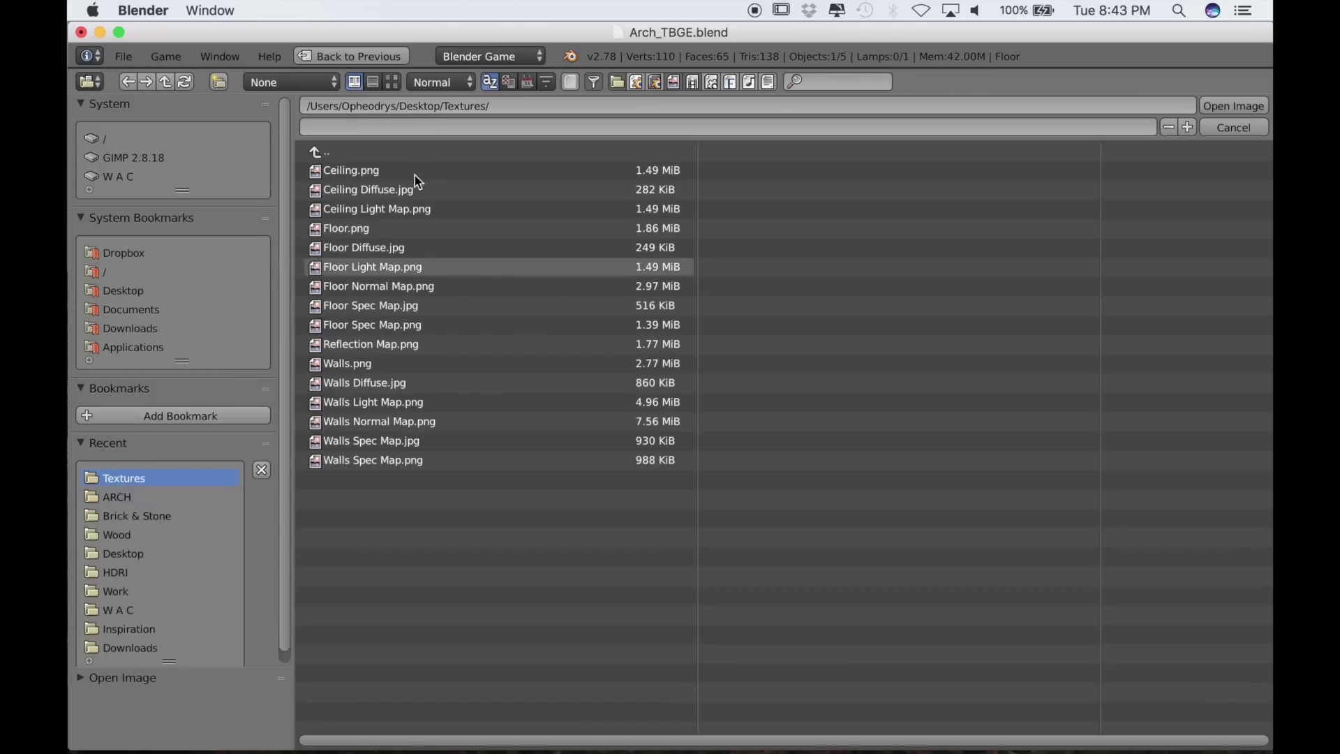
pyautogui.click(397, 84)
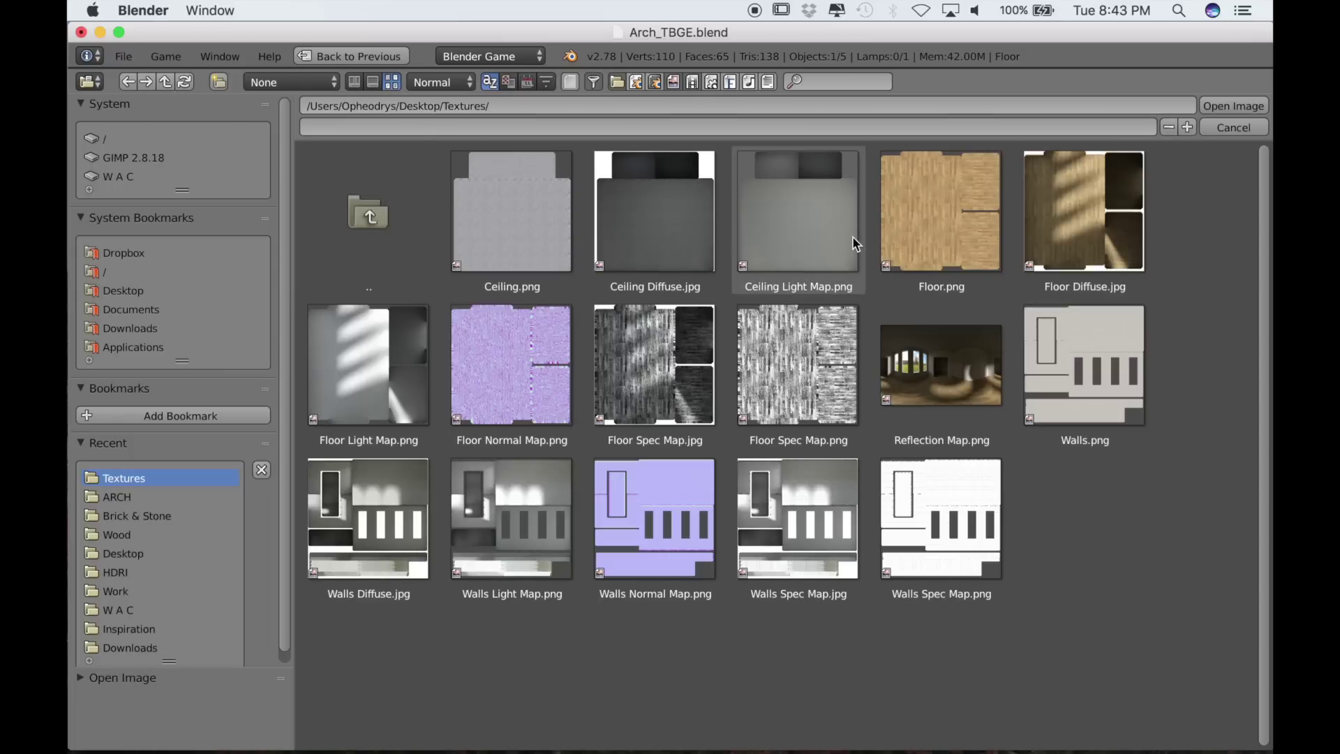
pyautogui.click(1091, 237)
pyautogui.click(1232, 106)
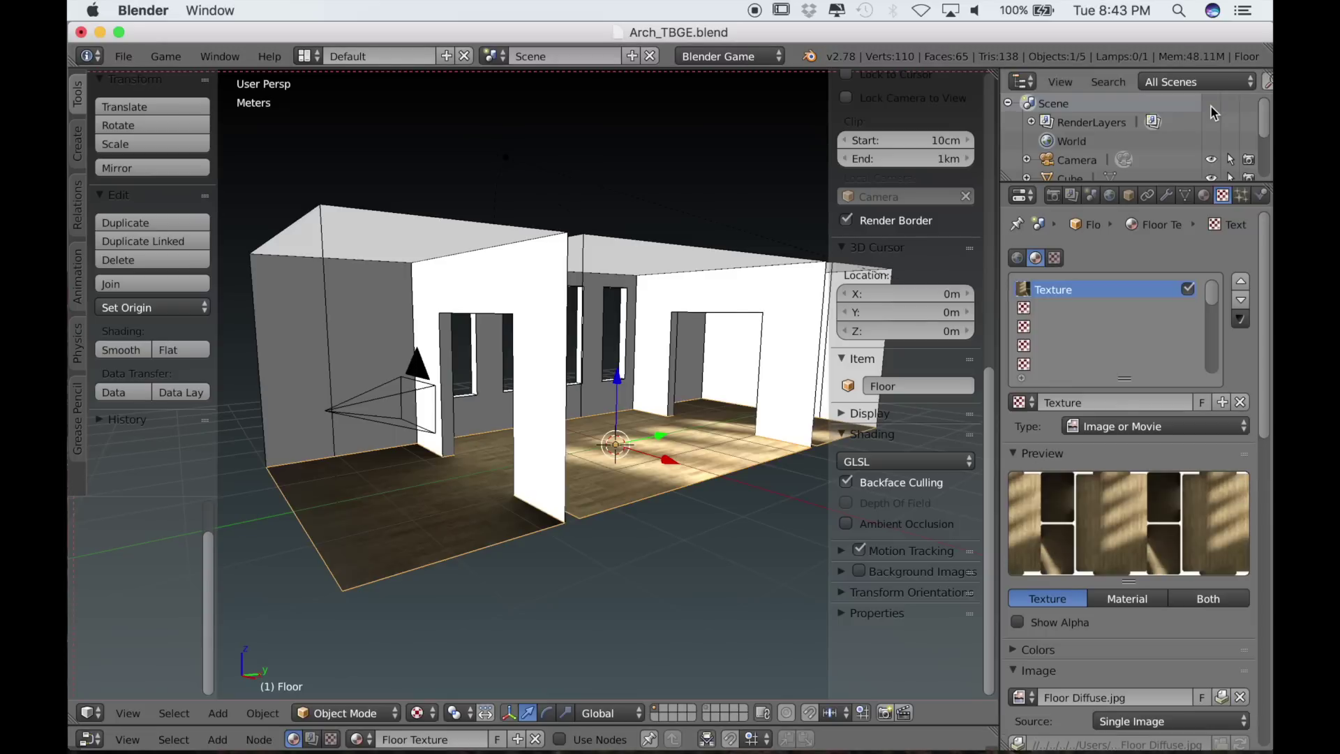
# - Add a second image texture to the floor material using Floor Normal Map.png from the Textures folder
pyautogui.moveTo(600, 510); pyautogui.dragTo(689, 560, button='middle')
pyautogui.scroll(10, 689, 555)
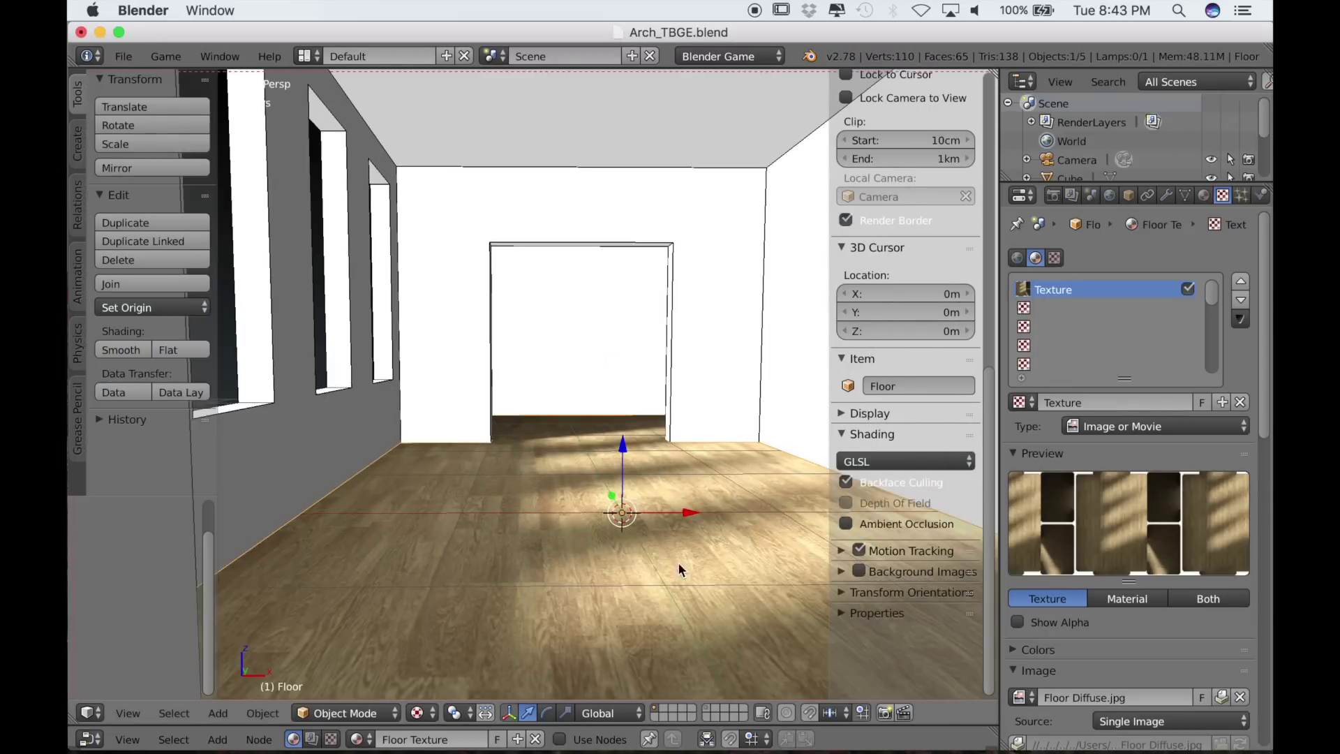
pyautogui.moveTo(677, 563); pyautogui.dragTo(586, 520, button='middle')
pyautogui.scroll(3, 588, 508)
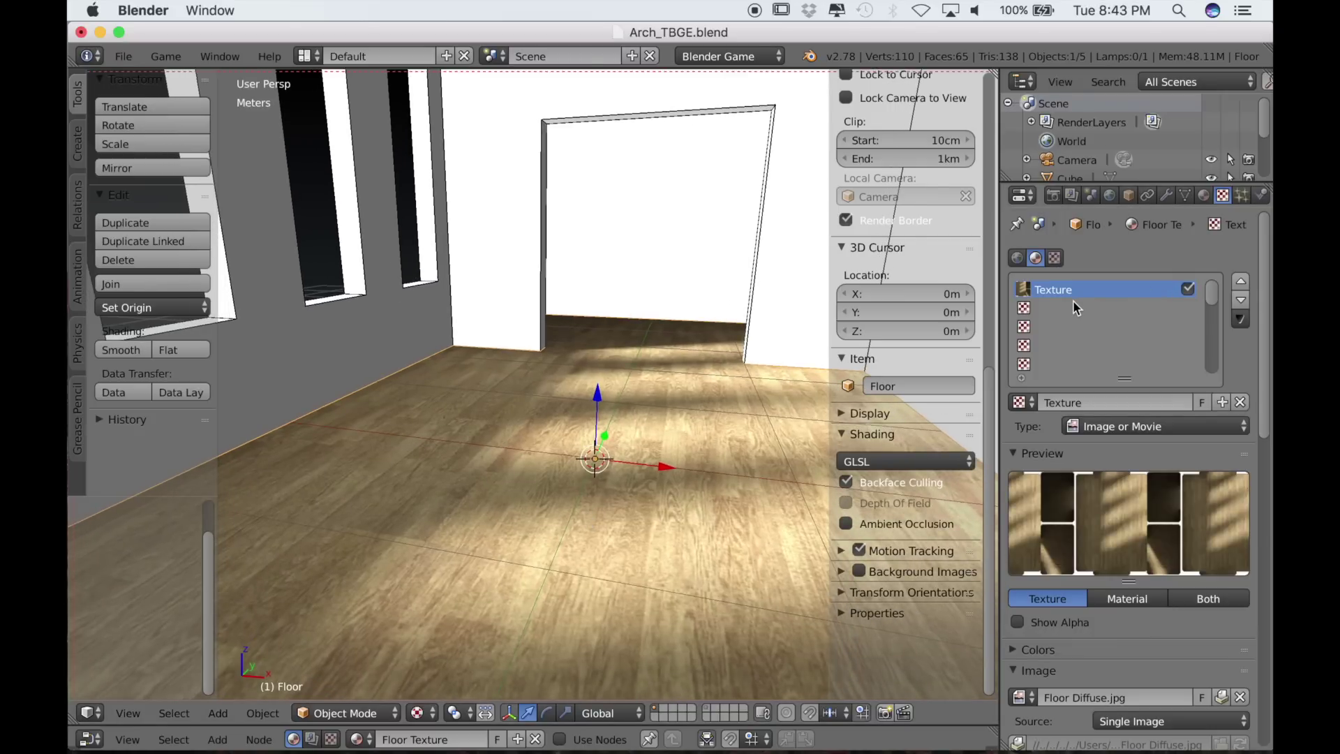
pyautogui.click(1033, 311)
pyautogui.click(1116, 402)
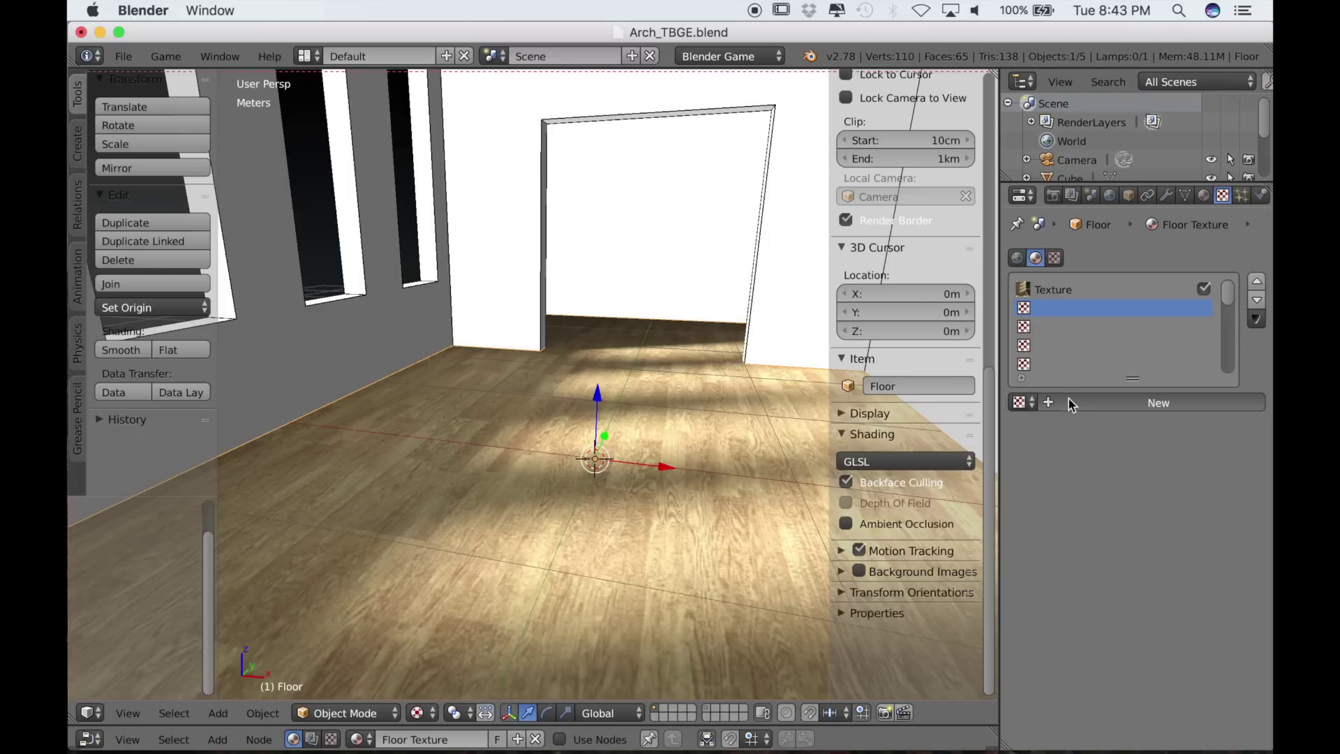
pyautogui.click(1167, 696)
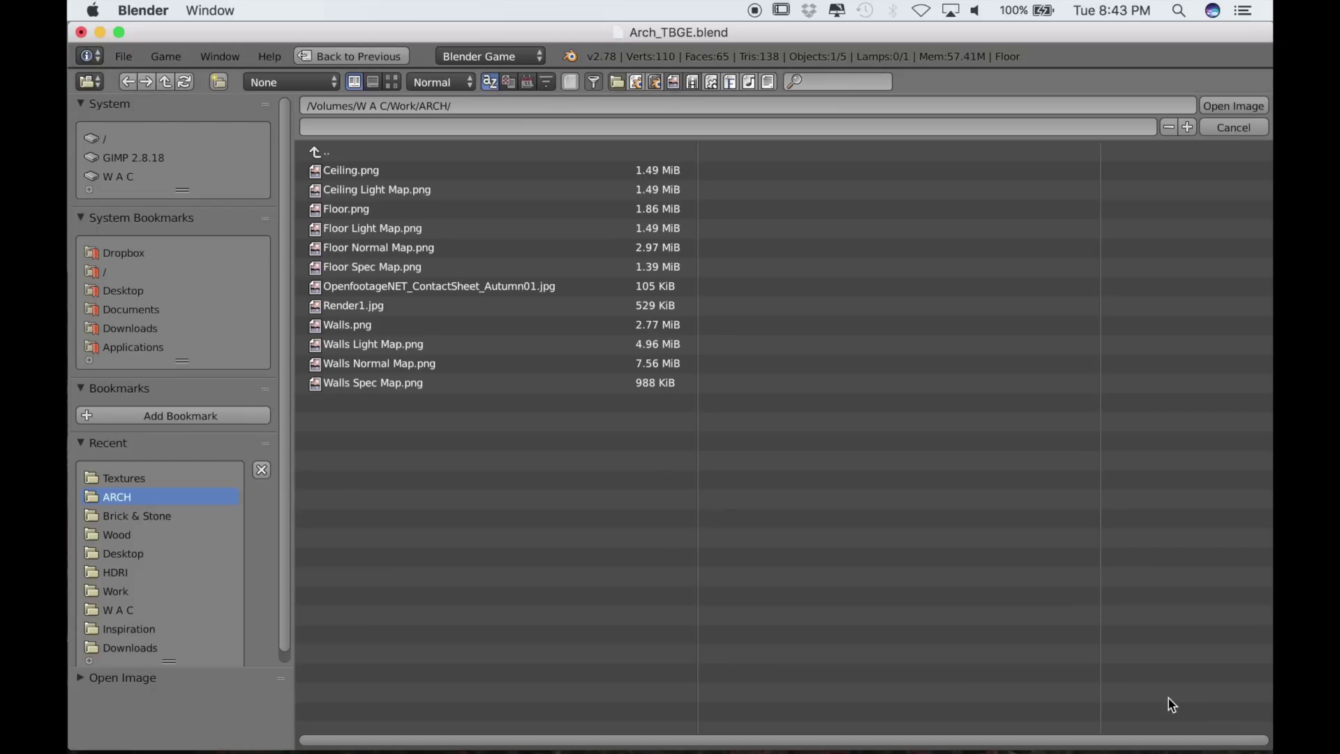
pyautogui.click(152, 472)
pyautogui.click(388, 84)
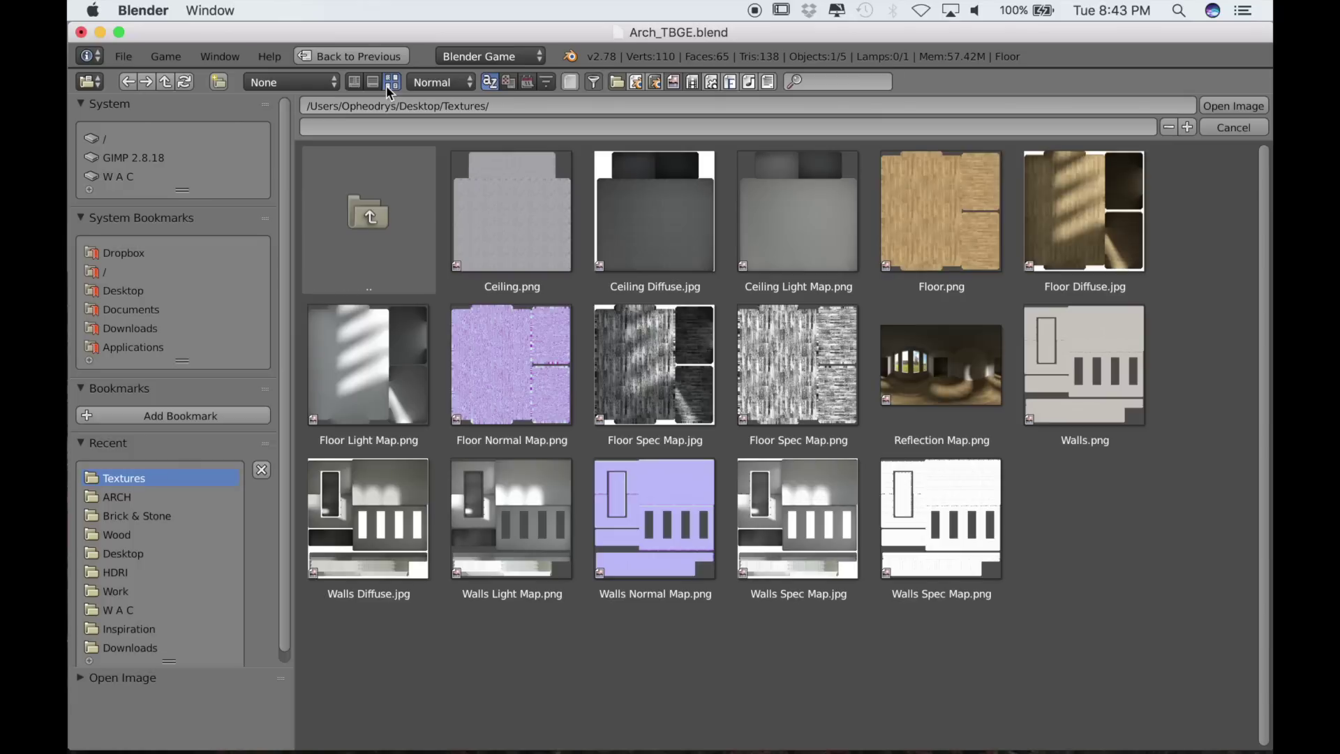
pyautogui.click(516, 342)
pyautogui.click(1213, 107)
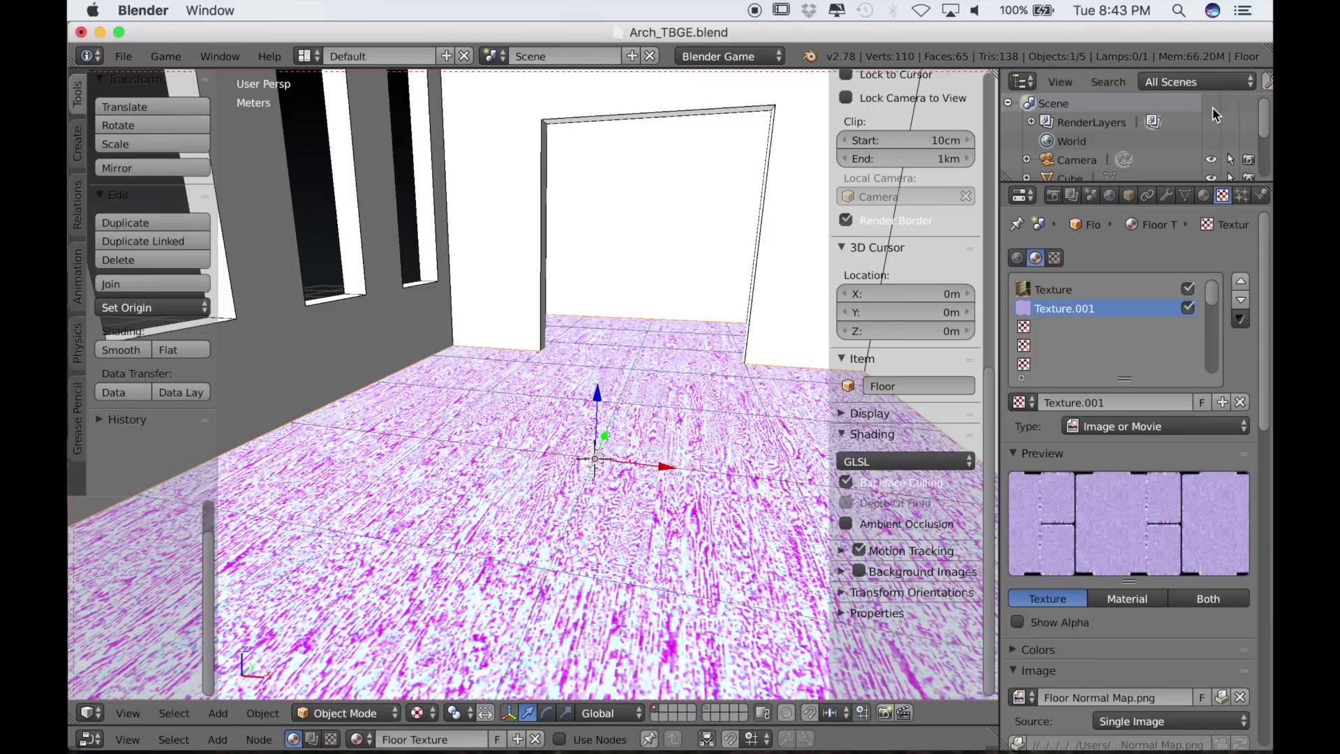
# - Sample the second floor texture as a normal map, and make it influence Normal geometry instead of diffuse Color
pyautogui.moveTo(1266, 309); pyautogui.dragTo(1272, 481)
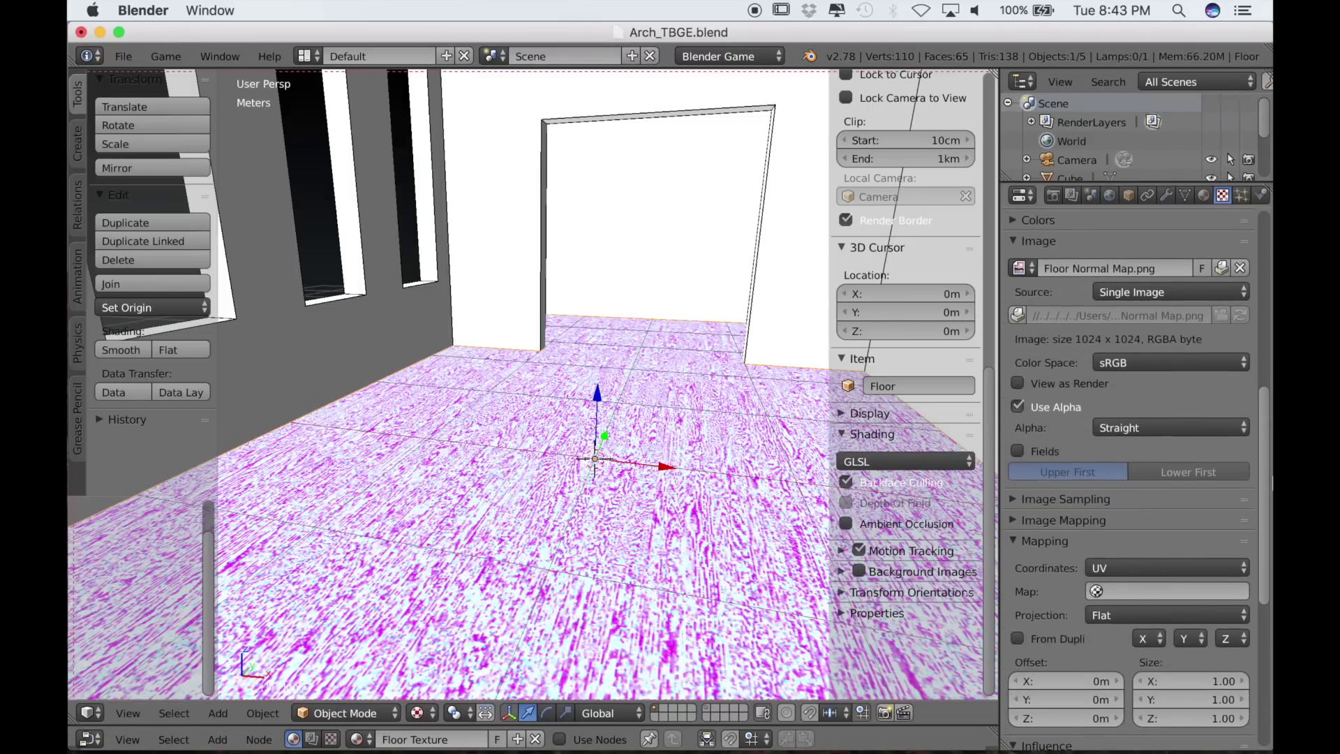
pyautogui.click(1082, 498)
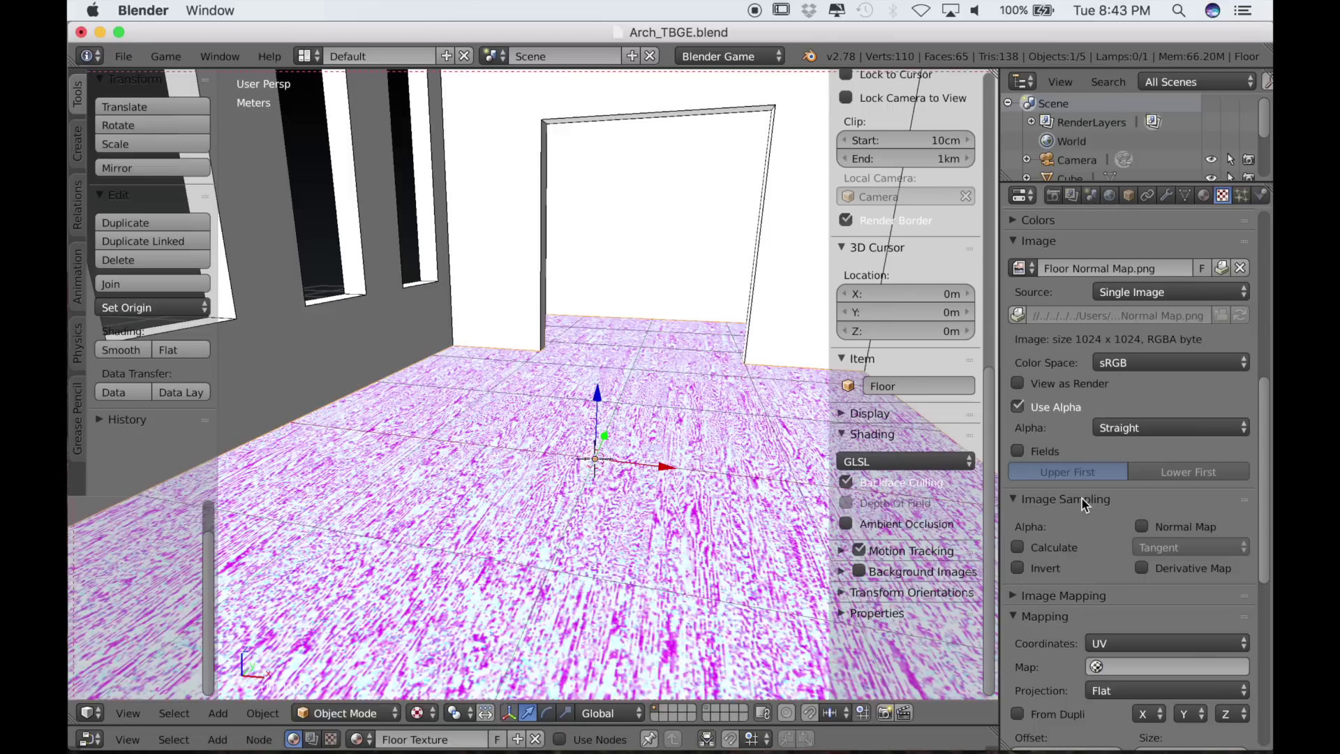
pyautogui.click(1144, 526)
pyautogui.scroll(-10, 1254, 567)
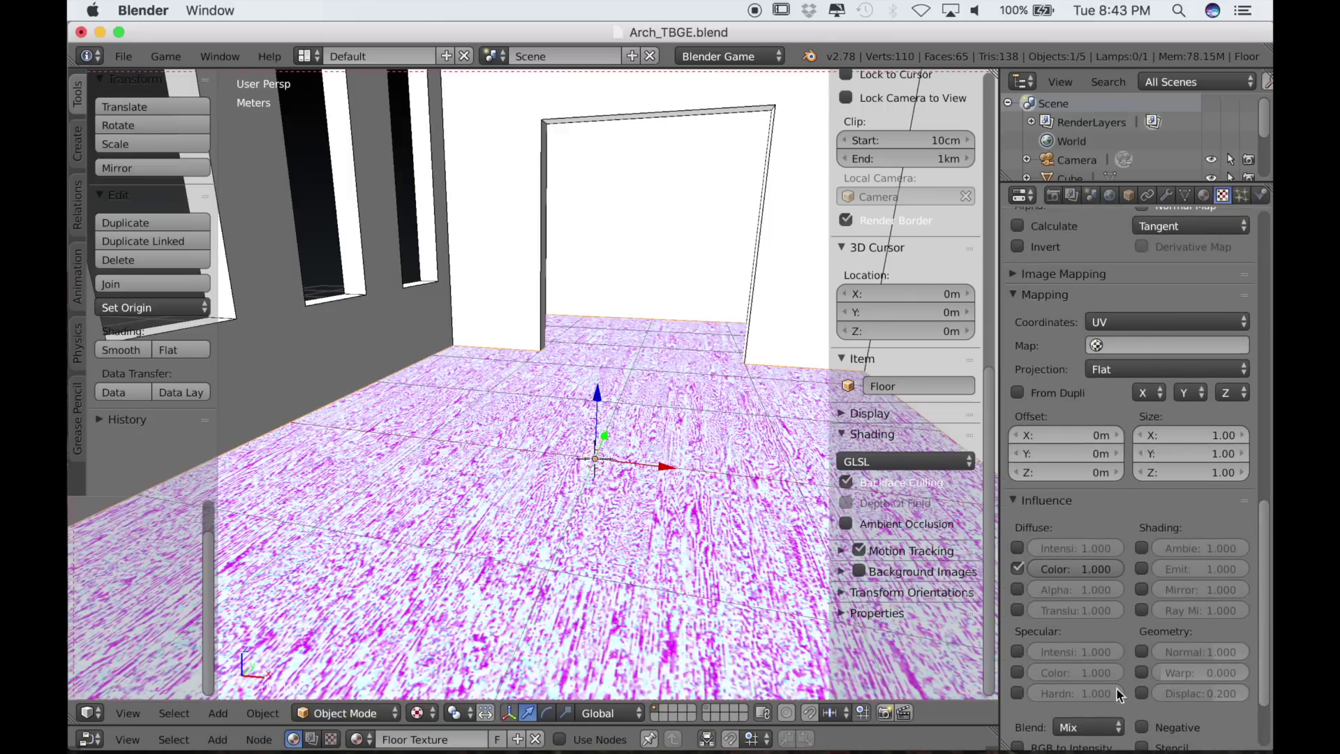
pyautogui.click(1142, 650)
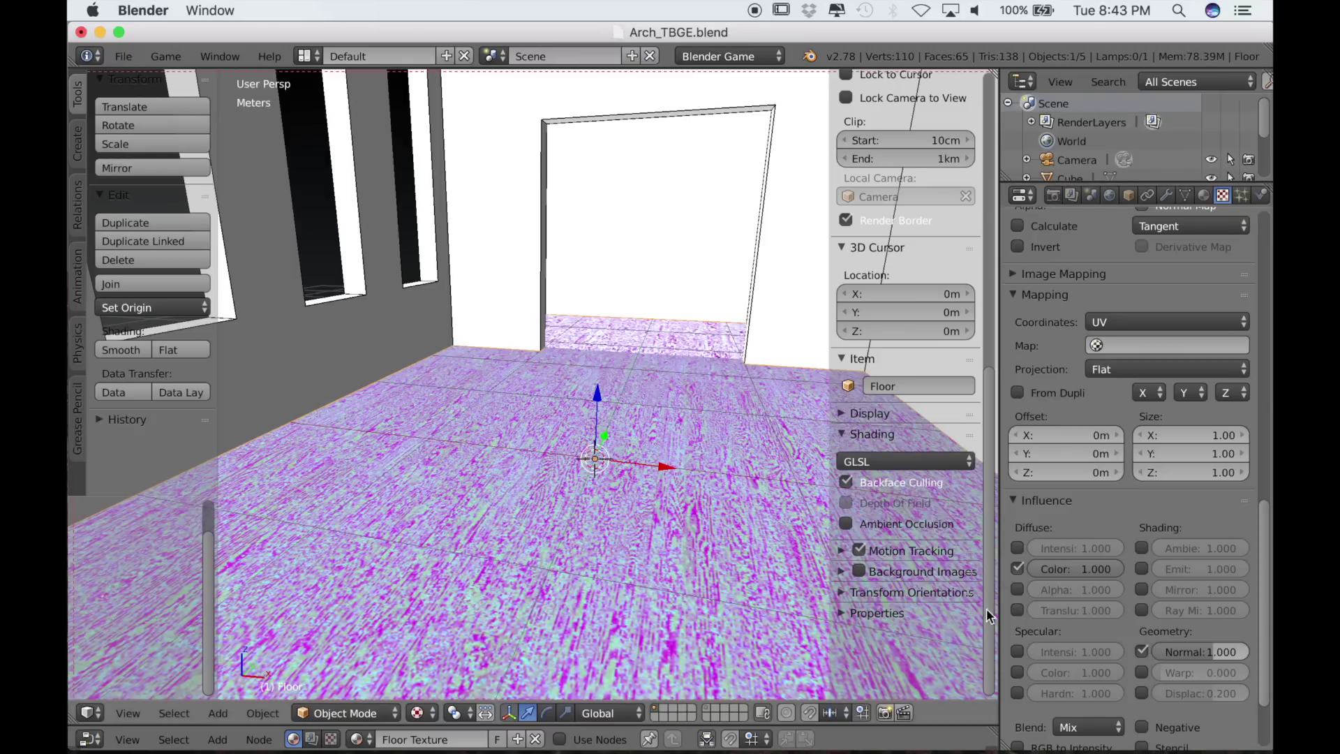
pyautogui.click(1017, 568)
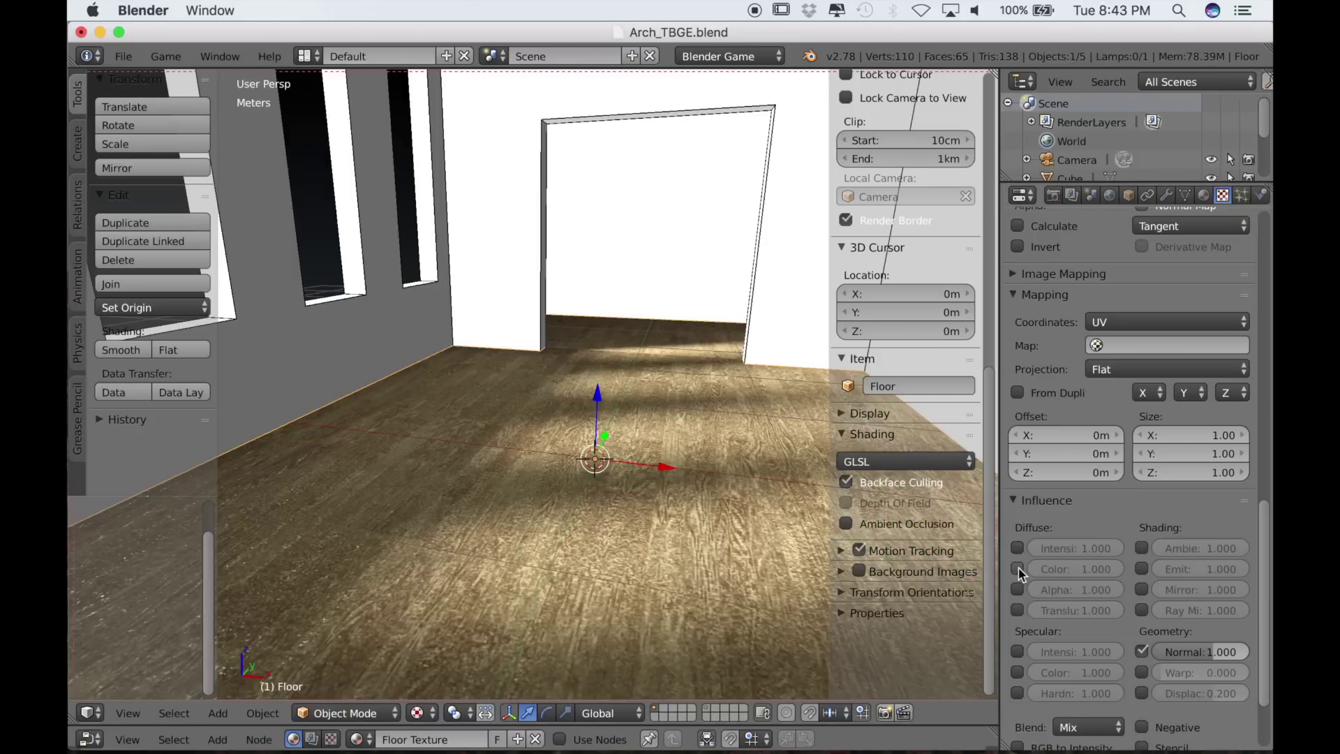
# - Reduce the normal map texture's Normal influence to 0.263
pyautogui.moveTo(747, 568); pyautogui.dragTo(704, 476, button='middle')
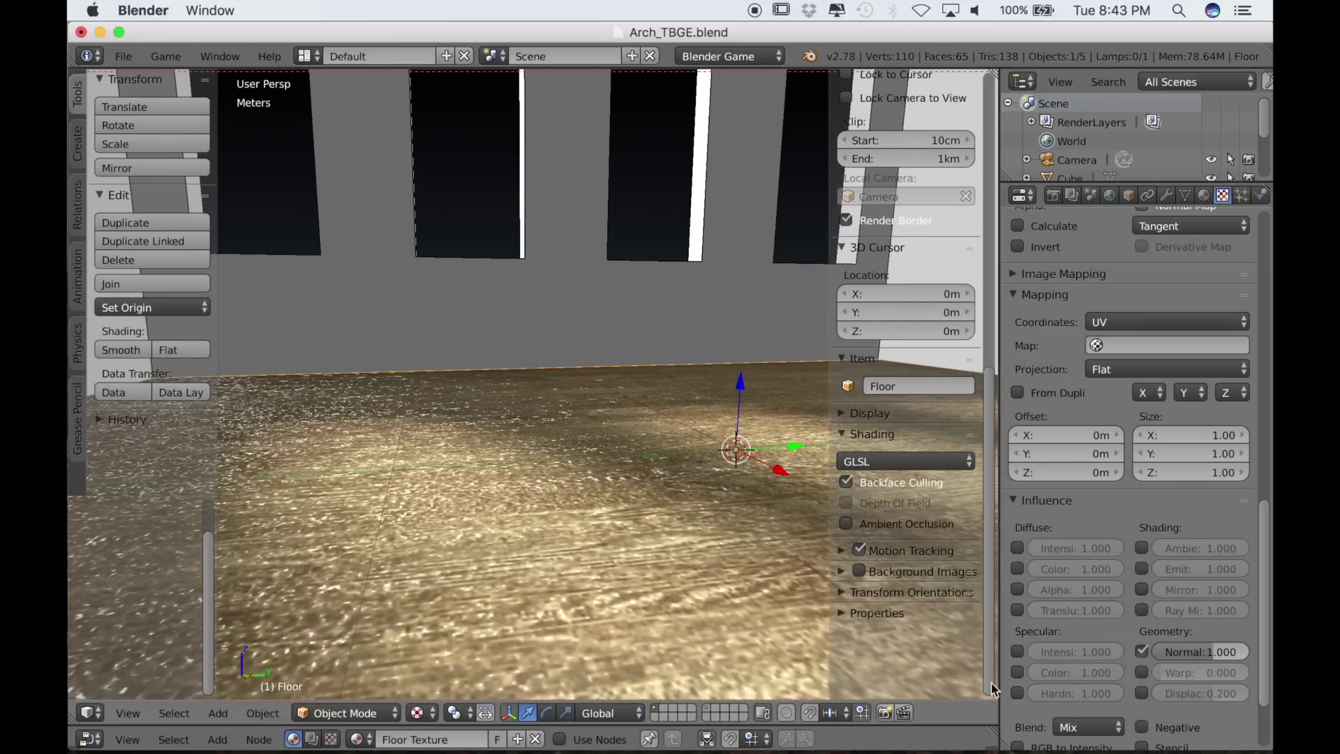
pyautogui.moveTo(1201, 654); pyautogui.dragTo(1173, 654)
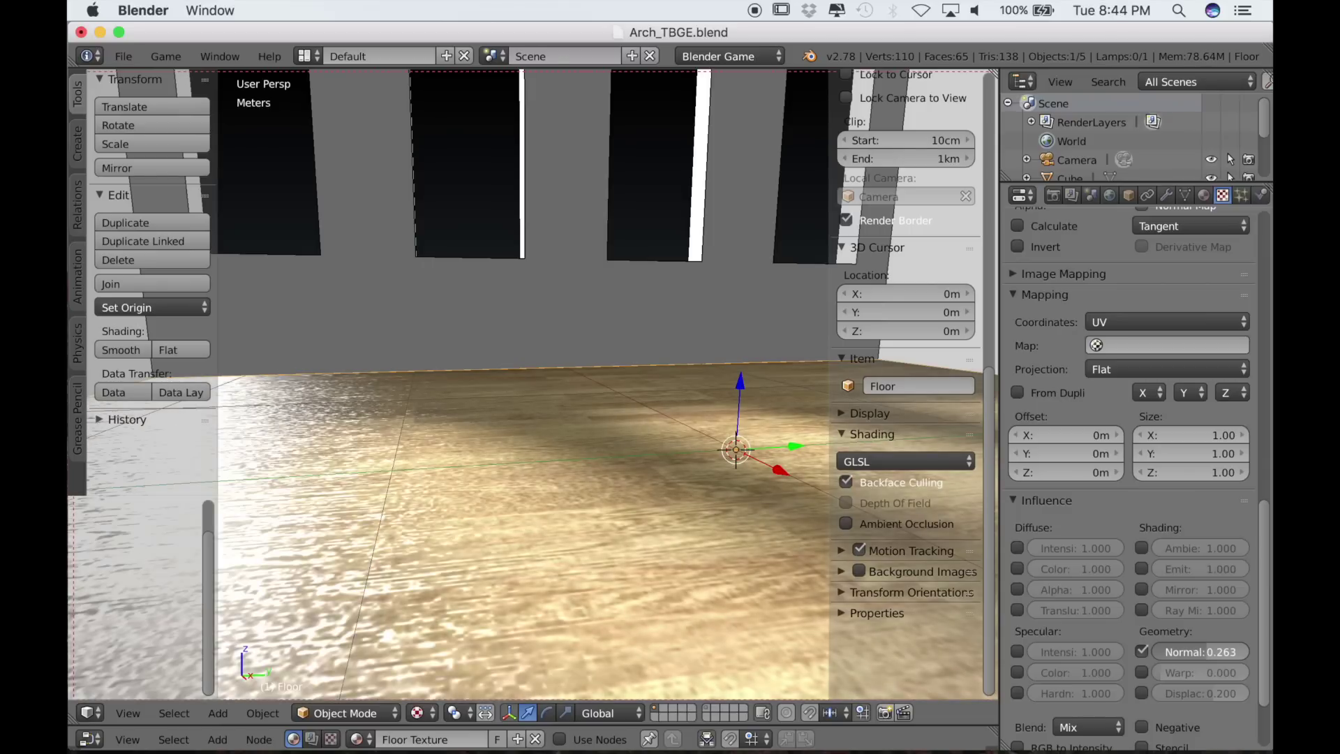
pyautogui.moveTo(691, 532); pyautogui.dragTo(653, 550, button='middle')
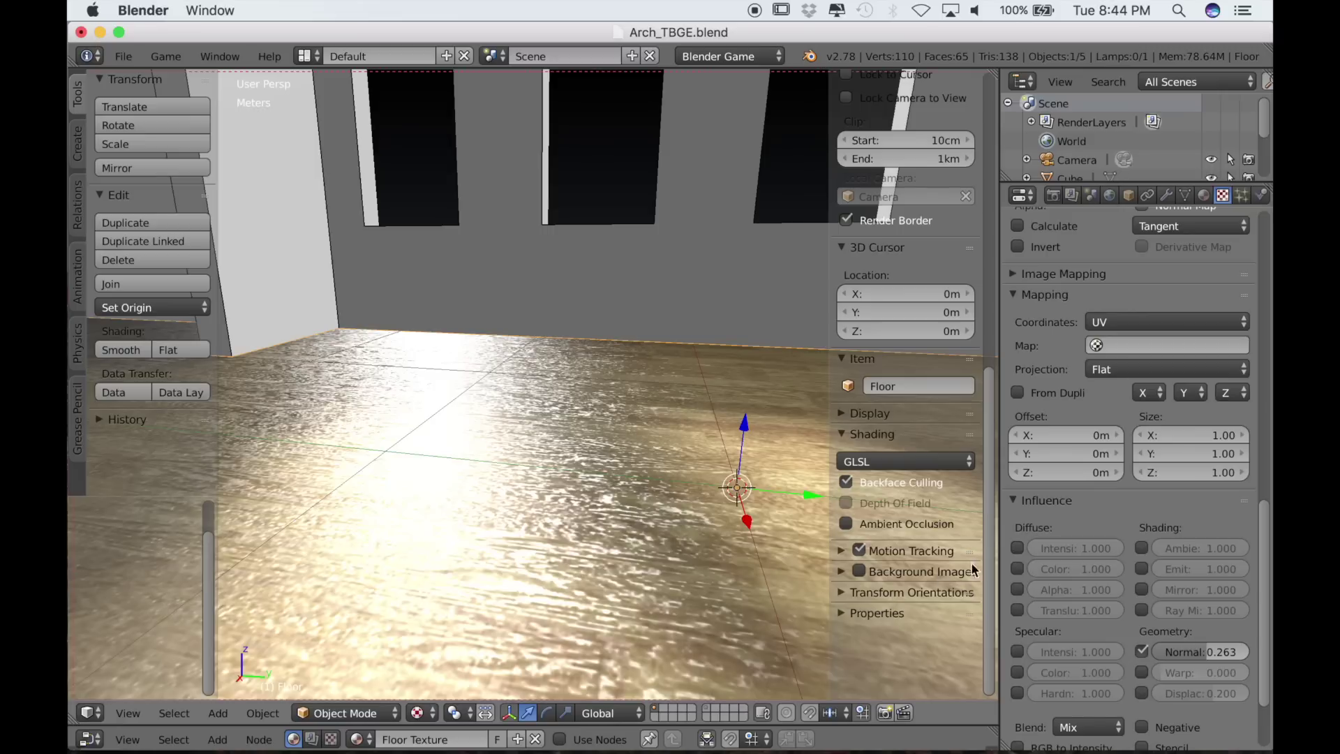
# - Add a third image texture to the floor material using Floor Spec Map.jpg from the Textures folder
pyautogui.moveTo(1260, 530); pyautogui.dragTo(1260, 244)
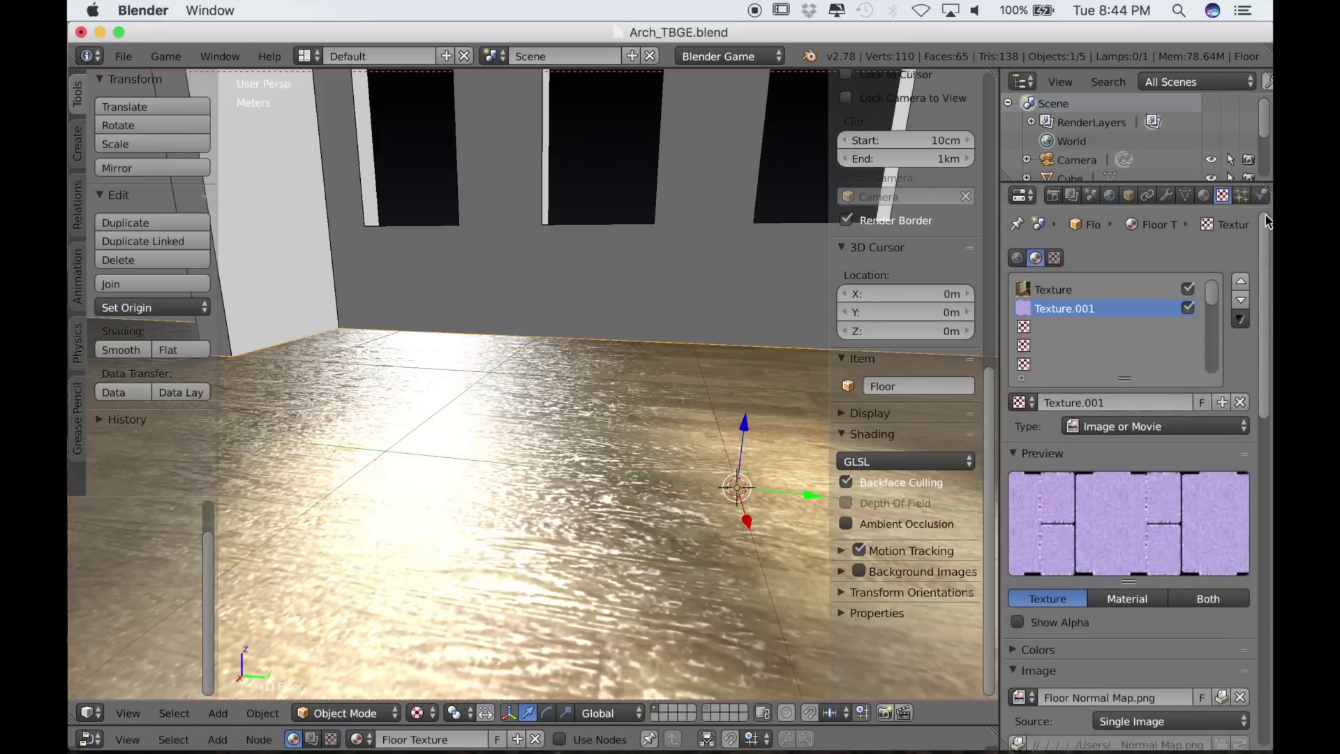
pyautogui.click(1037, 326)
pyautogui.click(1059, 403)
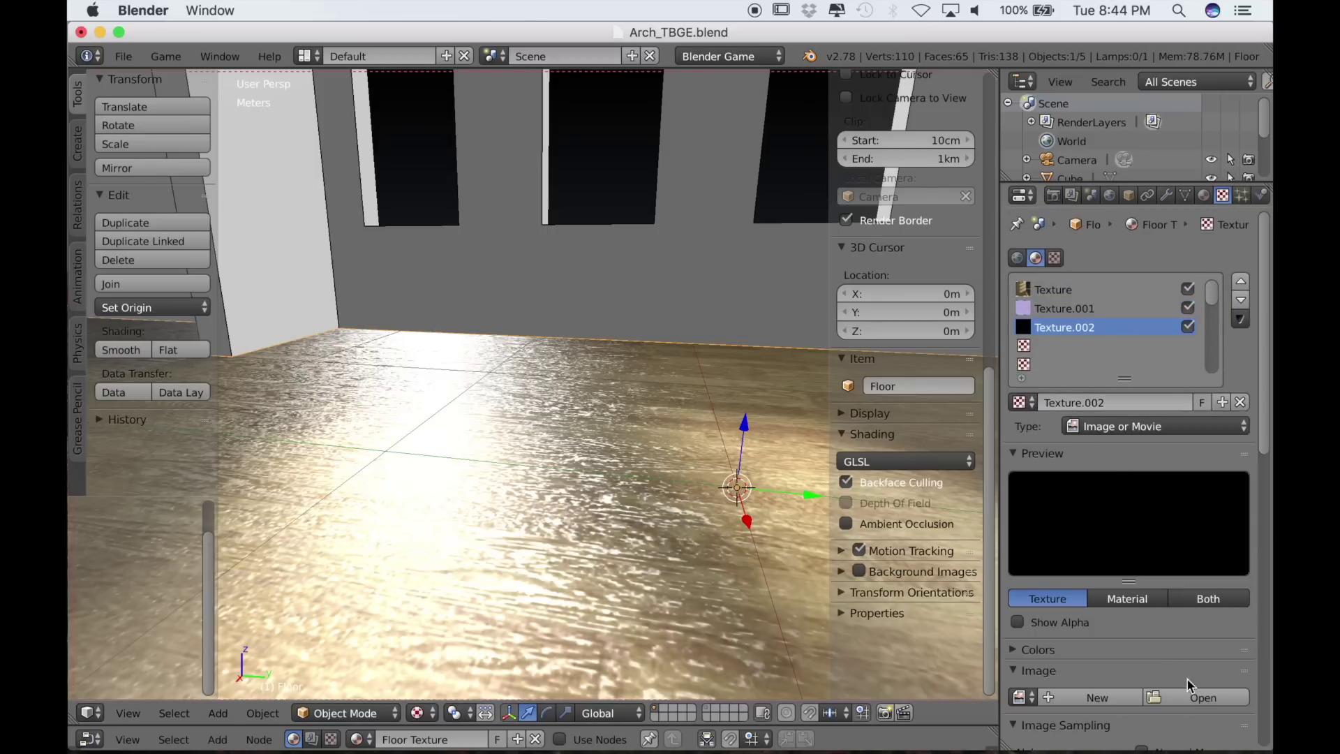
pyautogui.click(1183, 697)
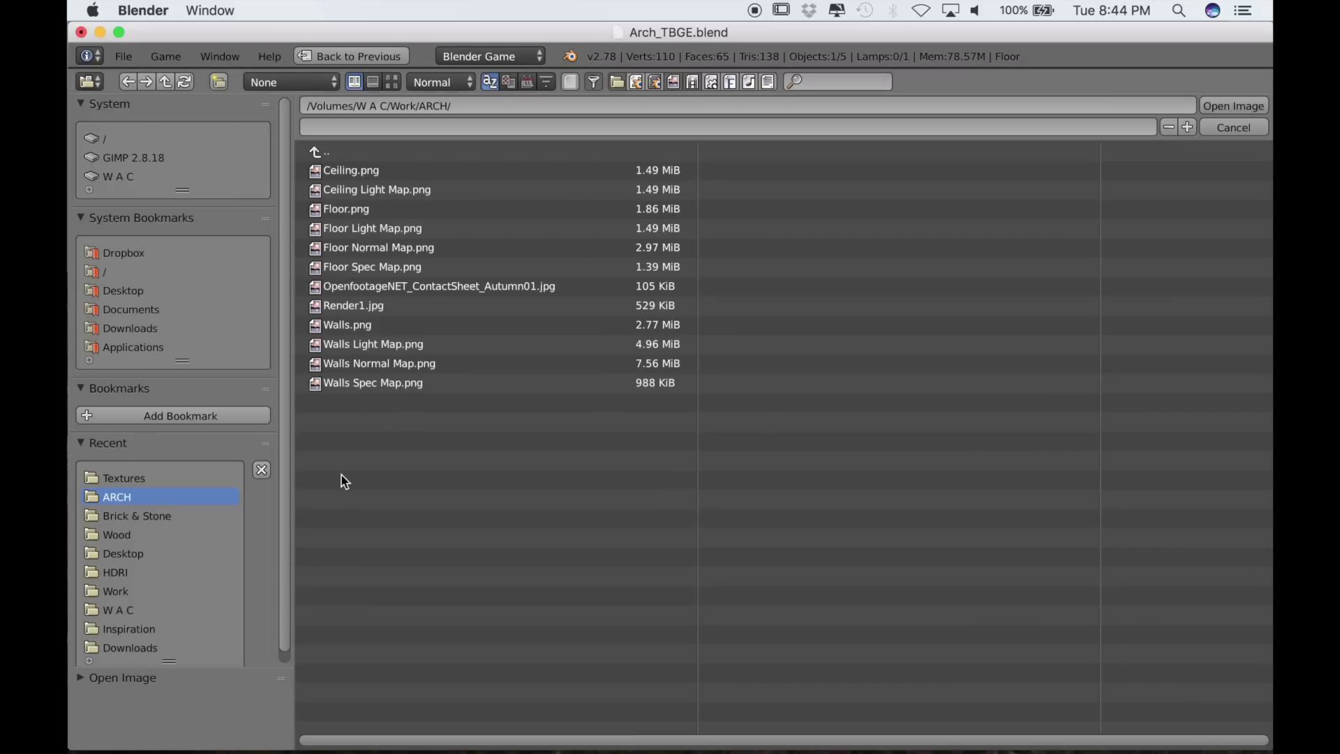
pyautogui.click(147, 478)
pyautogui.click(391, 84)
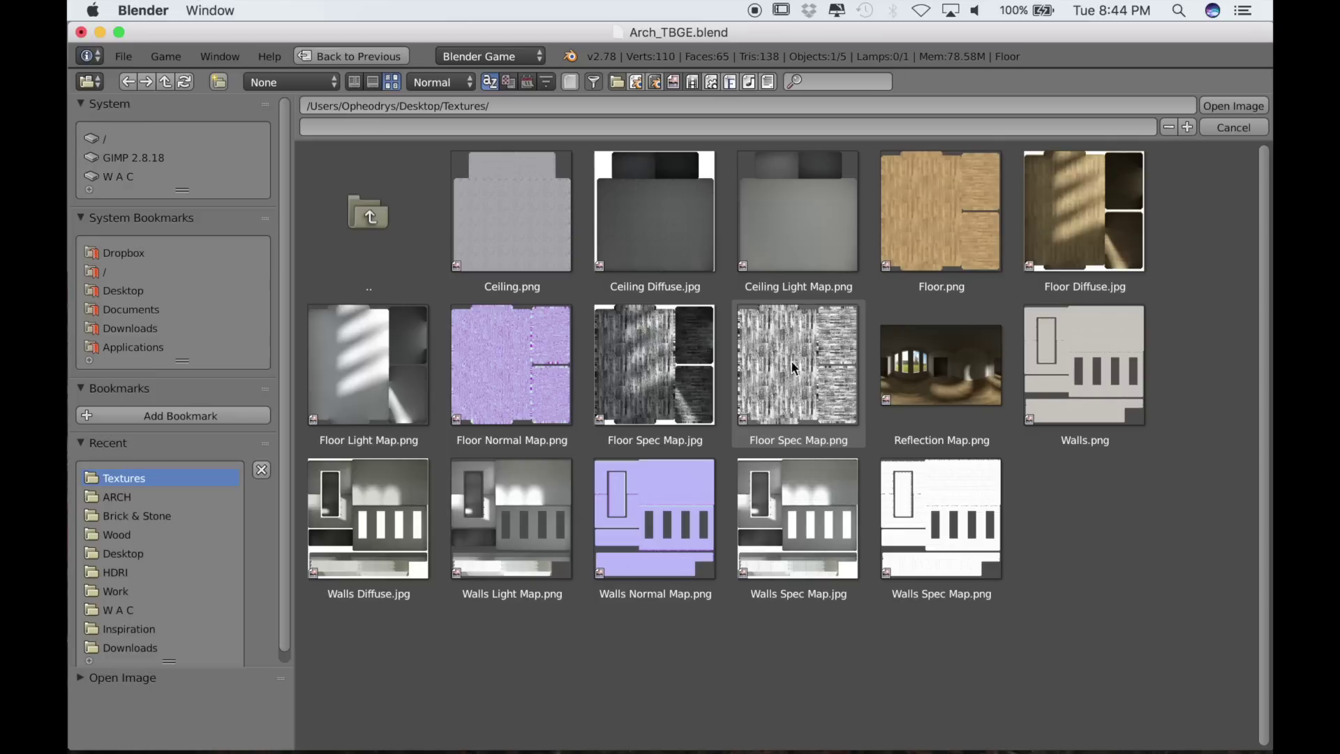
pyautogui.click(634, 394)
pyautogui.click(1221, 106)
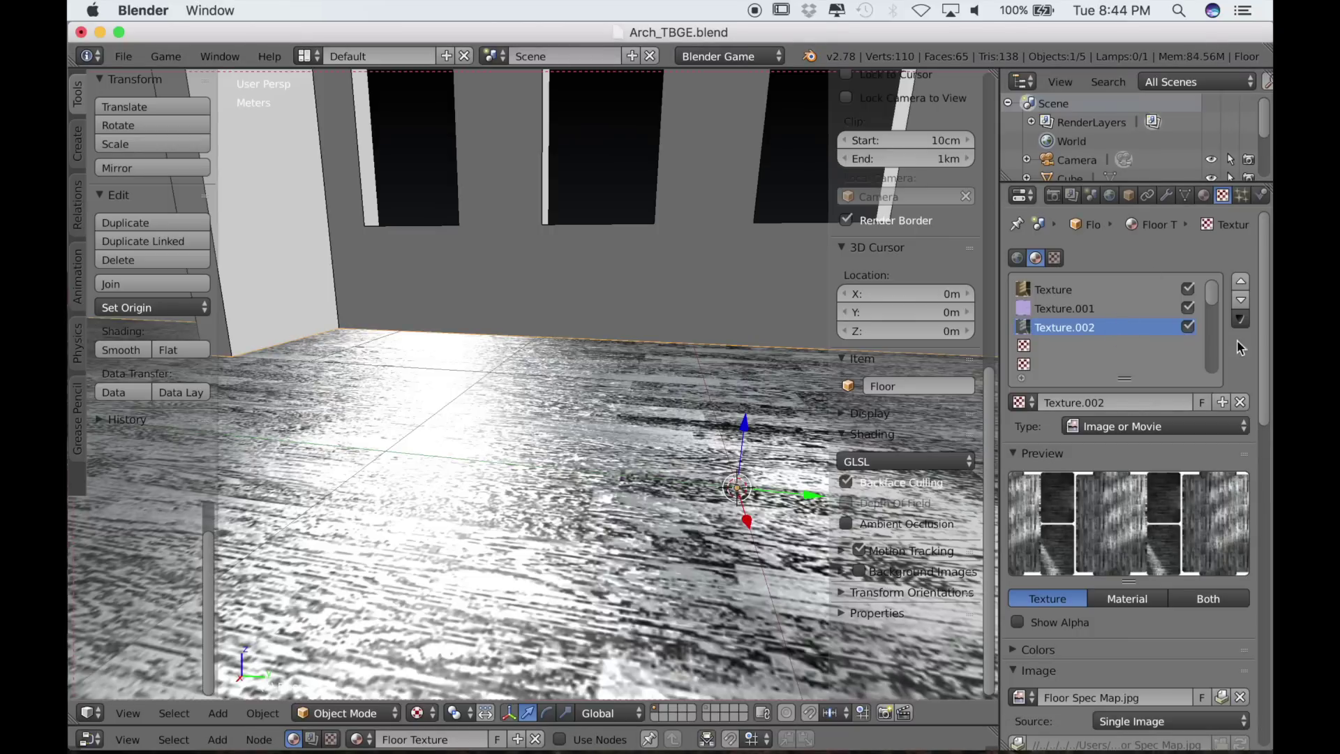
# - Make the spec map texture influence specular Intensity, Color and Hardness instead of diffuse Color
pyautogui.moveTo(1263, 323); pyautogui.dragTo(1271, 623)
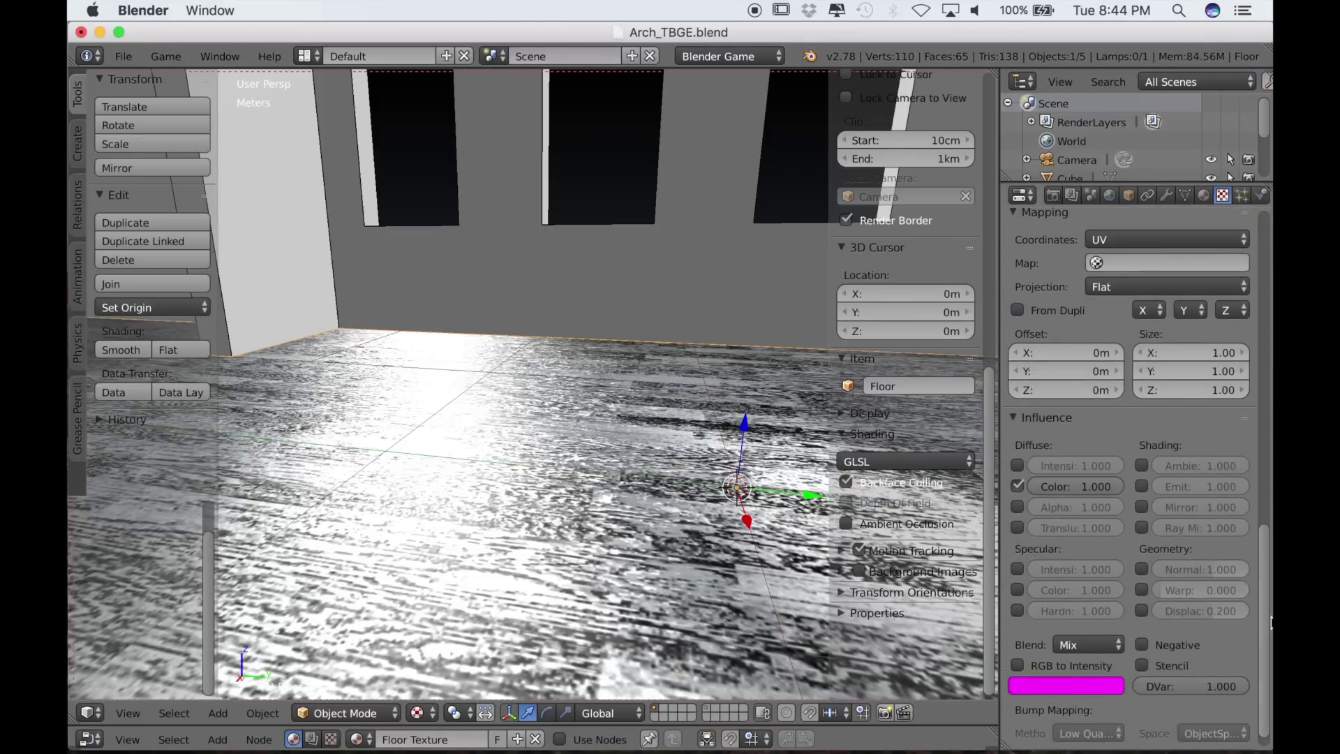
pyautogui.click(1018, 487)
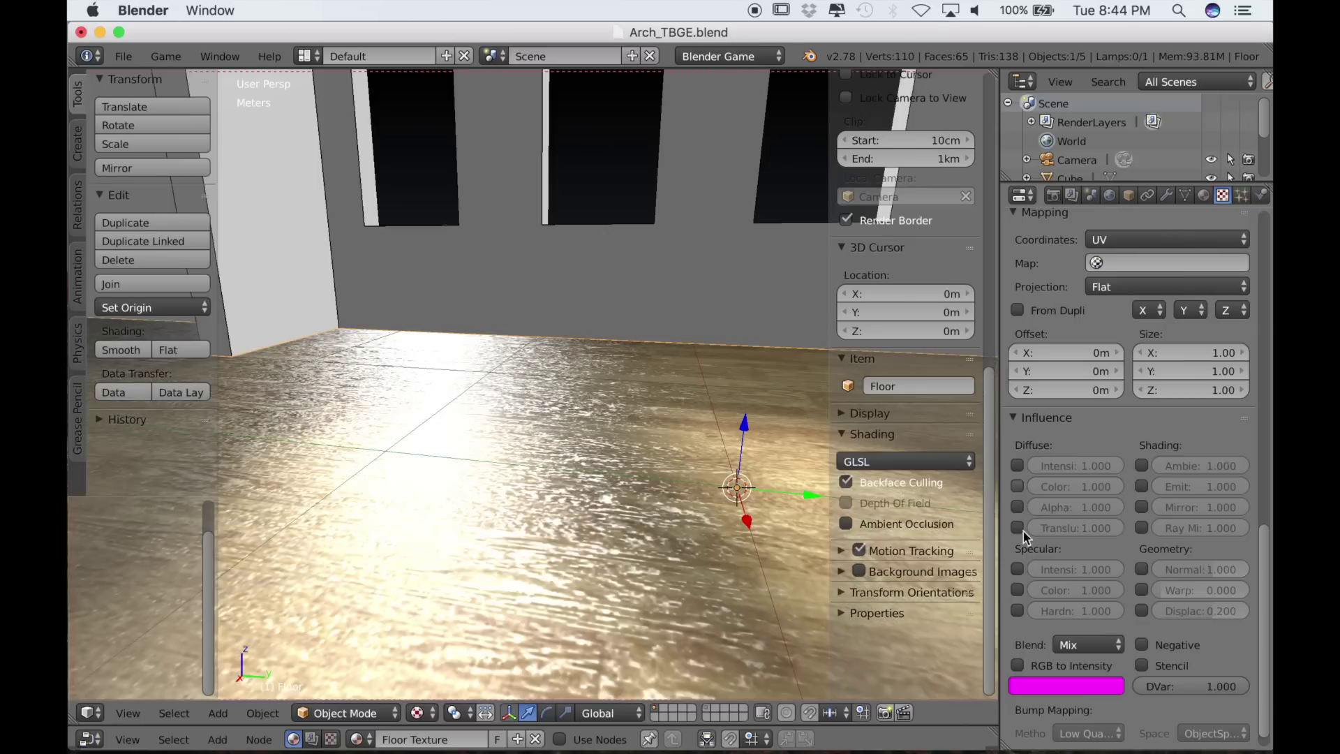
pyautogui.click(1018, 570)
pyautogui.click(1019, 589)
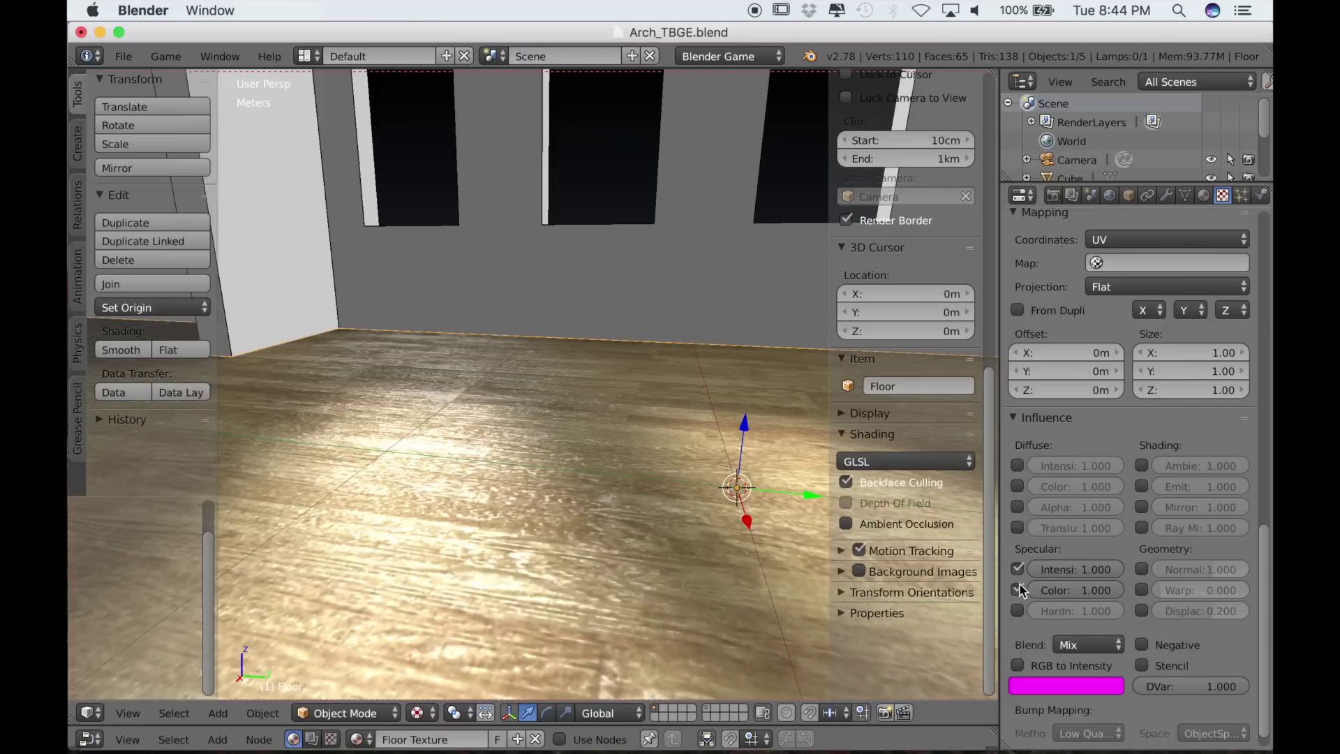
pyautogui.click(1017, 611)
pyautogui.moveTo(643, 575)
pyautogui.mouseDown(button='middle')
pyautogui.moveTo(635, 564)
pyautogui.moveTo(644, 572)
pyautogui.mouseUp(button='middle')
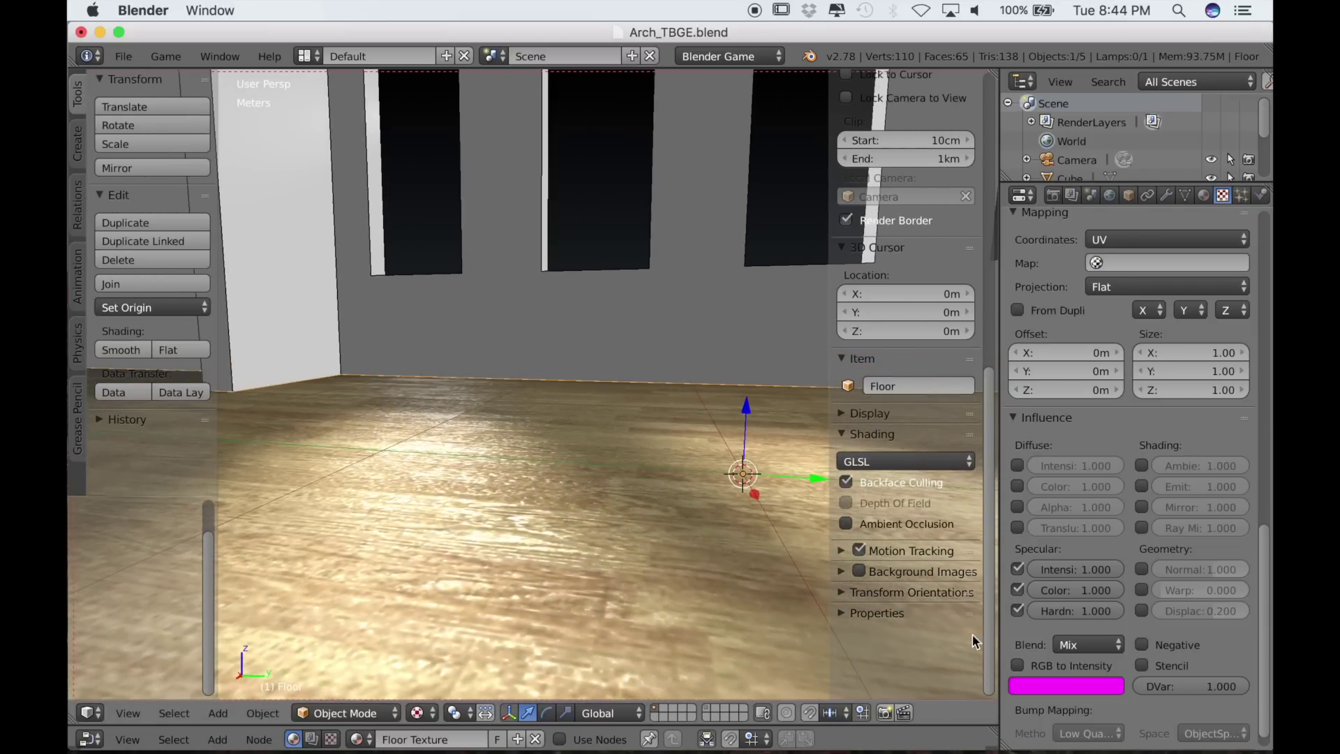
# - Compare the floor's shine by switching the spec map's specular Color and Hardness influences off and back on
pyautogui.click(1019, 594)
pyautogui.click(1019, 593)
pyautogui.click(1019, 610)
pyautogui.click(1019, 610)
pyautogui.moveTo(551, 567)
pyautogui.mouseDown(button='middle')
pyautogui.moveTo(535, 575)
pyautogui.moveTo(526, 561)
pyautogui.moveTo(553, 565)
pyautogui.mouseUp(button='middle')
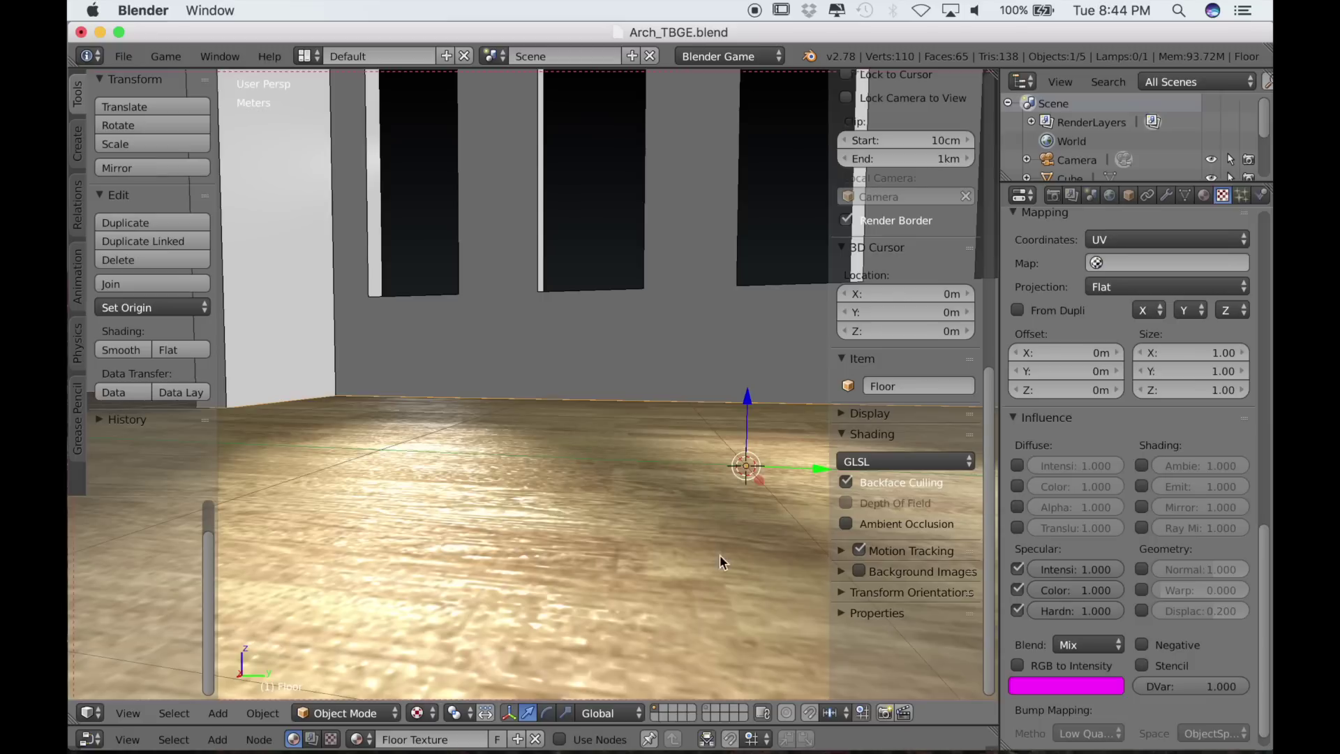
# - Set the Floor Texture material's specular intensity to 1.000
pyautogui.click(1203, 196)
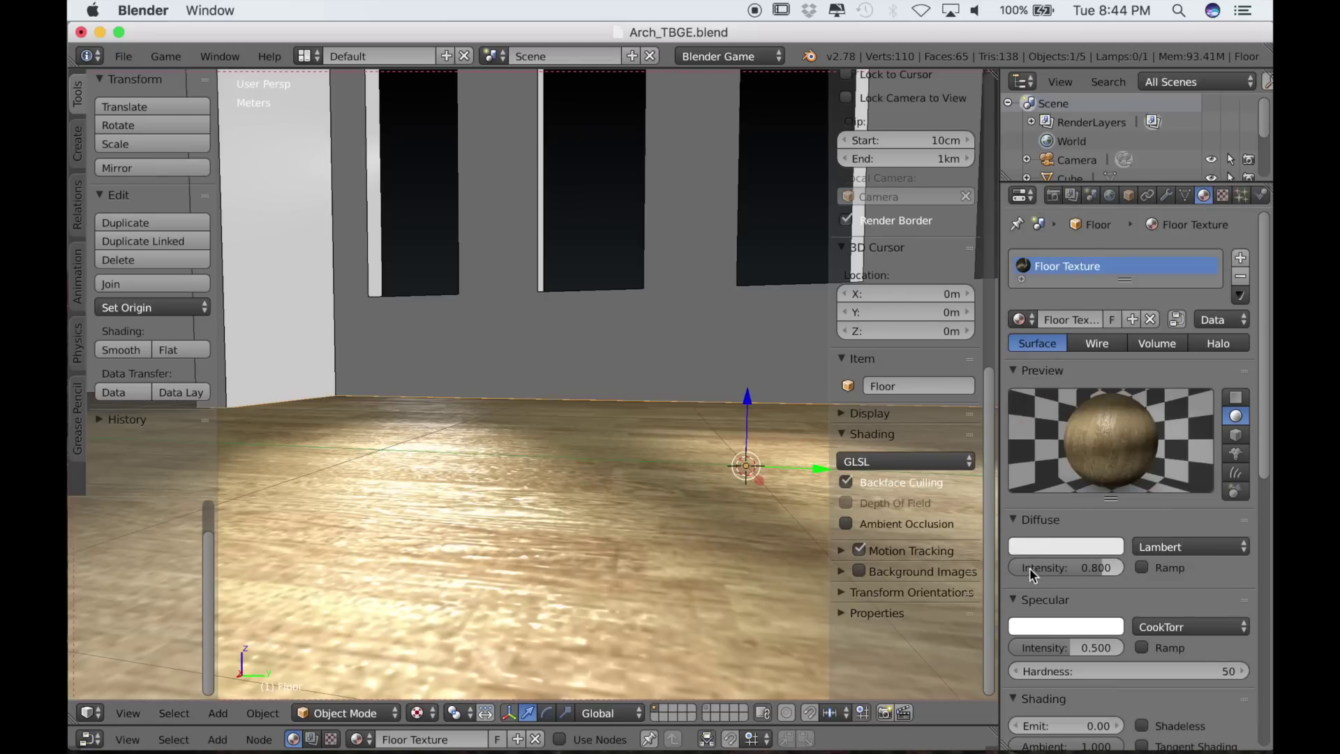
pyautogui.moveTo(1040, 643); pyautogui.dragTo(1110, 642)
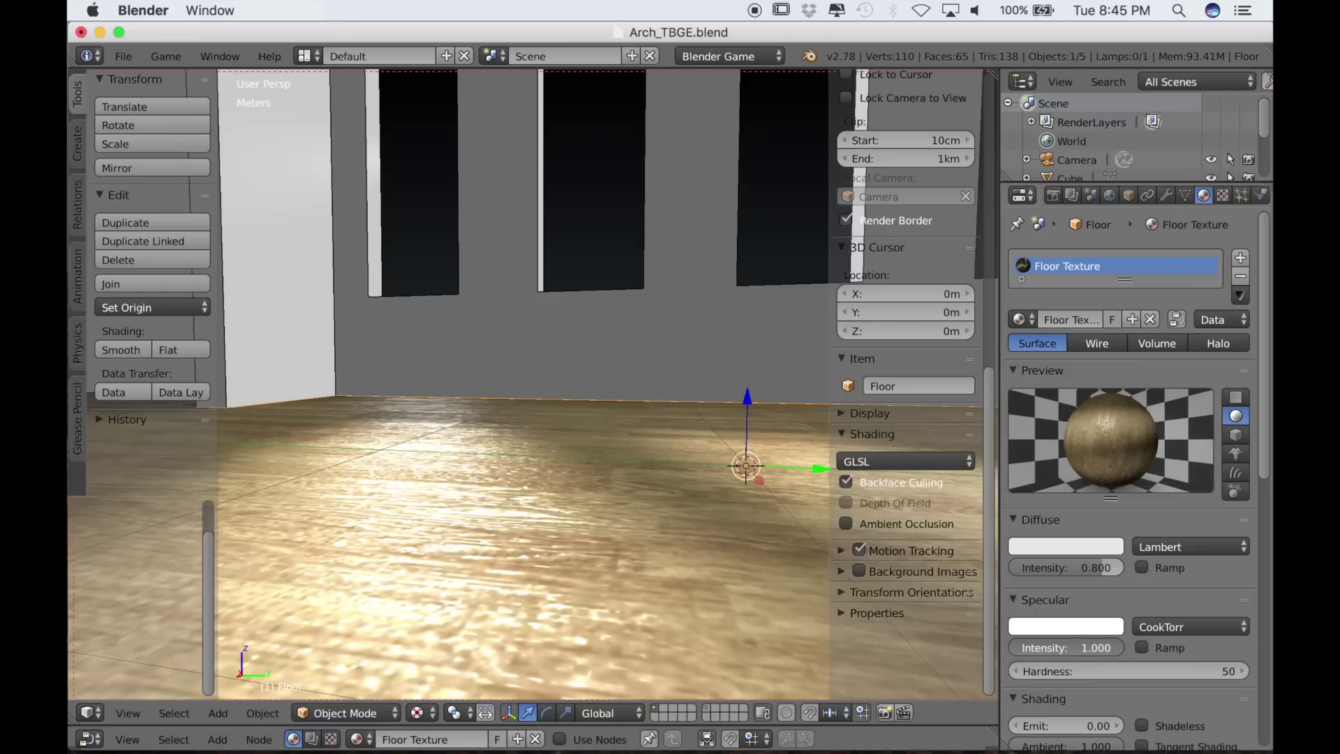
pyautogui.moveTo(1110, 643)
pyautogui.mouseDown()
pyautogui.moveTo(1040, 642)
pyautogui.moveTo(1110, 643)
pyautogui.mouseUp()
pyautogui.moveTo(469, 547)
pyautogui.mouseDown(button='middle')
pyautogui.moveTo(559, 535)
pyautogui.moveTo(532, 542)
pyautogui.moveTo(614, 556)
pyautogui.moveTo(479, 508)
pyautogui.moveTo(448, 513)
pyautogui.moveTo(472, 527)
pyautogui.moveTo(449, 538)
pyautogui.mouseUp(button='middle')
pyautogui.scroll(-6, 488, 526)
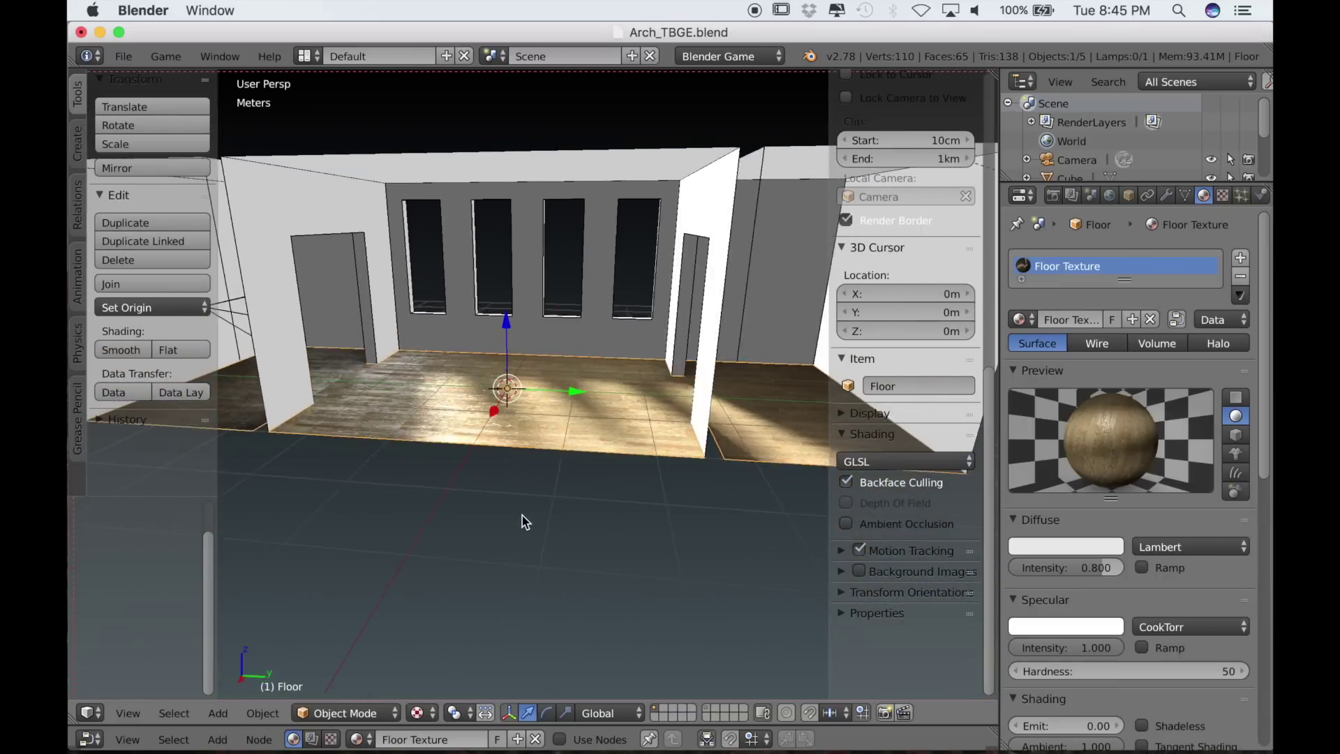
# - Add a second material to the floor object and name it Floor Reflection
pyautogui.moveTo(522, 516); pyautogui.dragTo(511, 512, button='middle')
pyautogui.scroll(5, 517, 525)
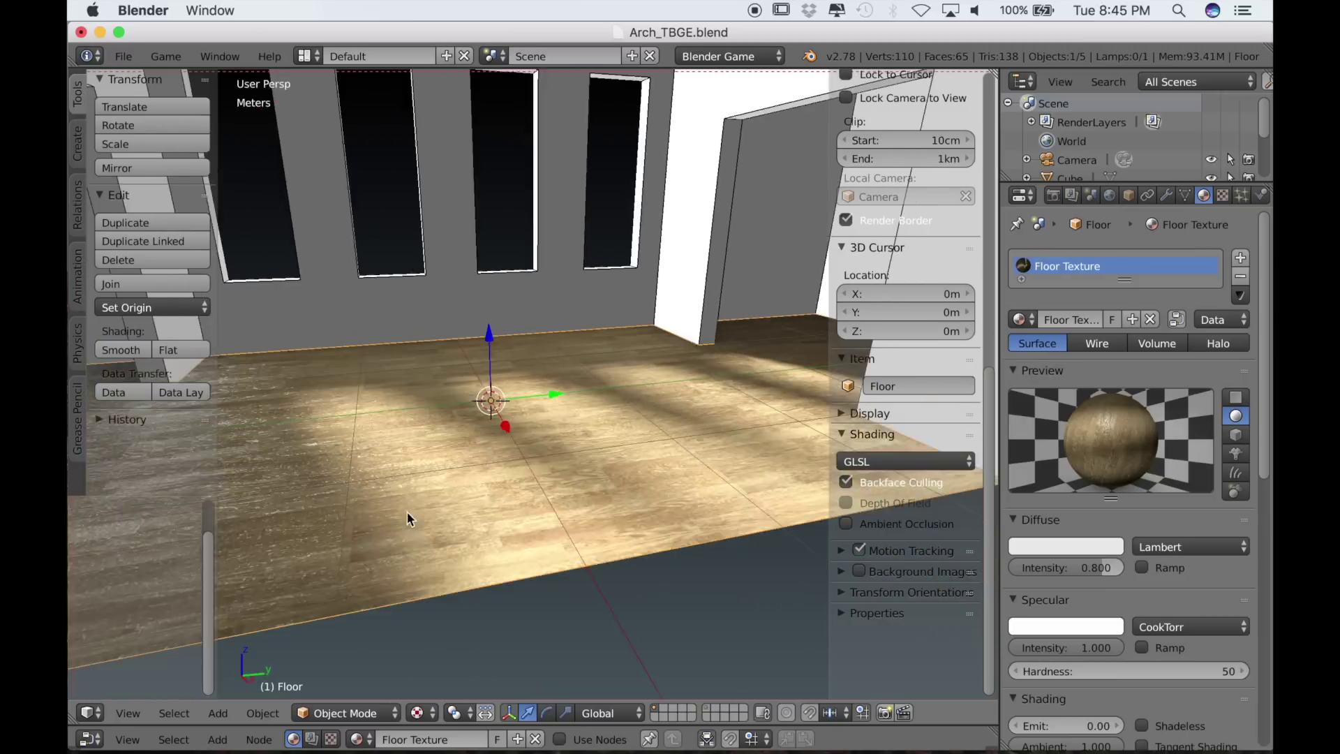
pyautogui.moveTo(408, 513); pyautogui.dragTo(522, 559, button='middle')
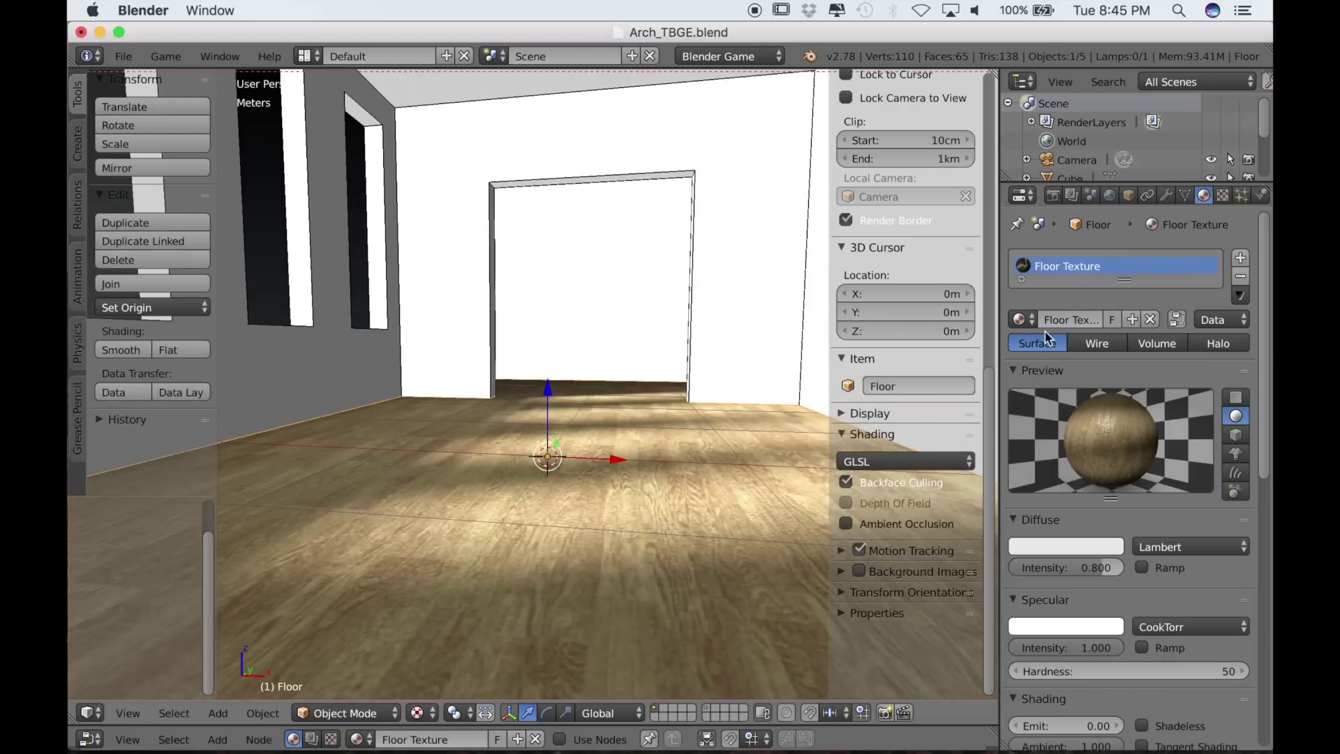
pyautogui.click(1240, 258)
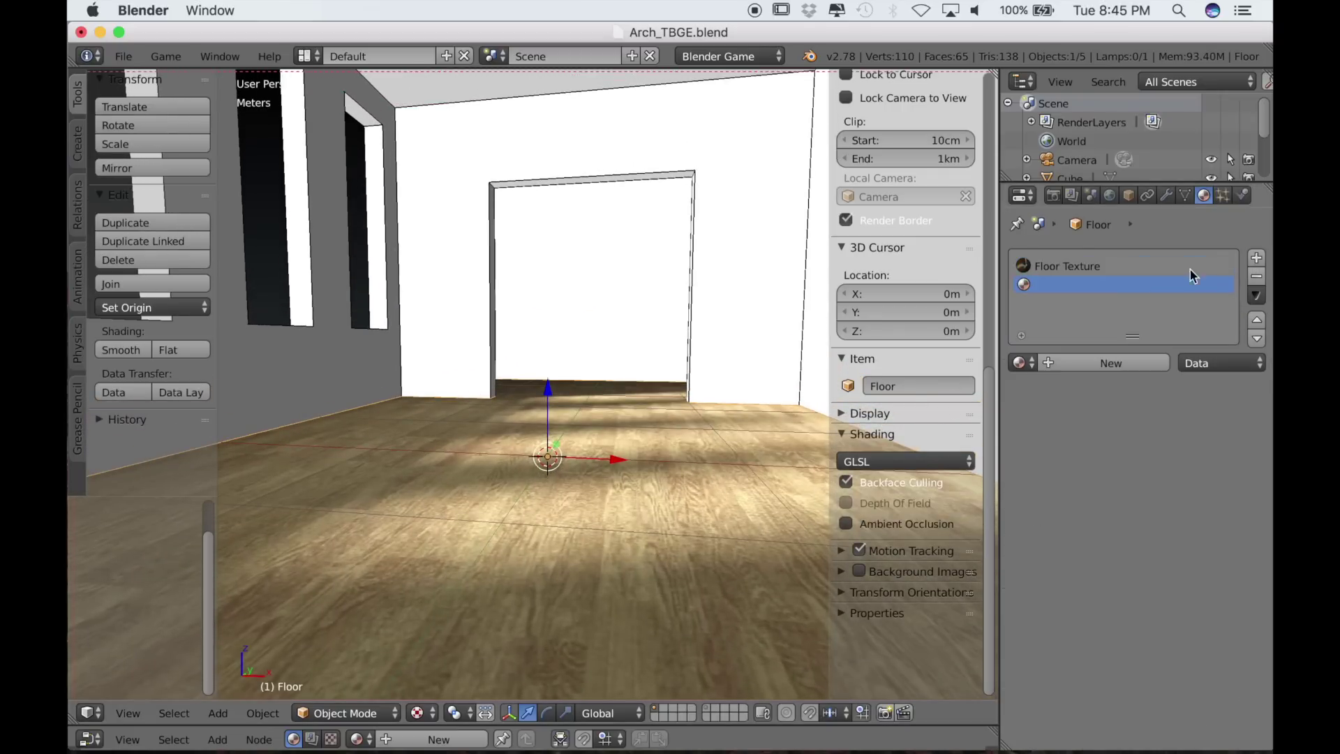
pyautogui.click(1084, 360)
pyautogui.doubleClick(1066, 285)
pyautogui.write('Floor')
pyautogui.press('Return')
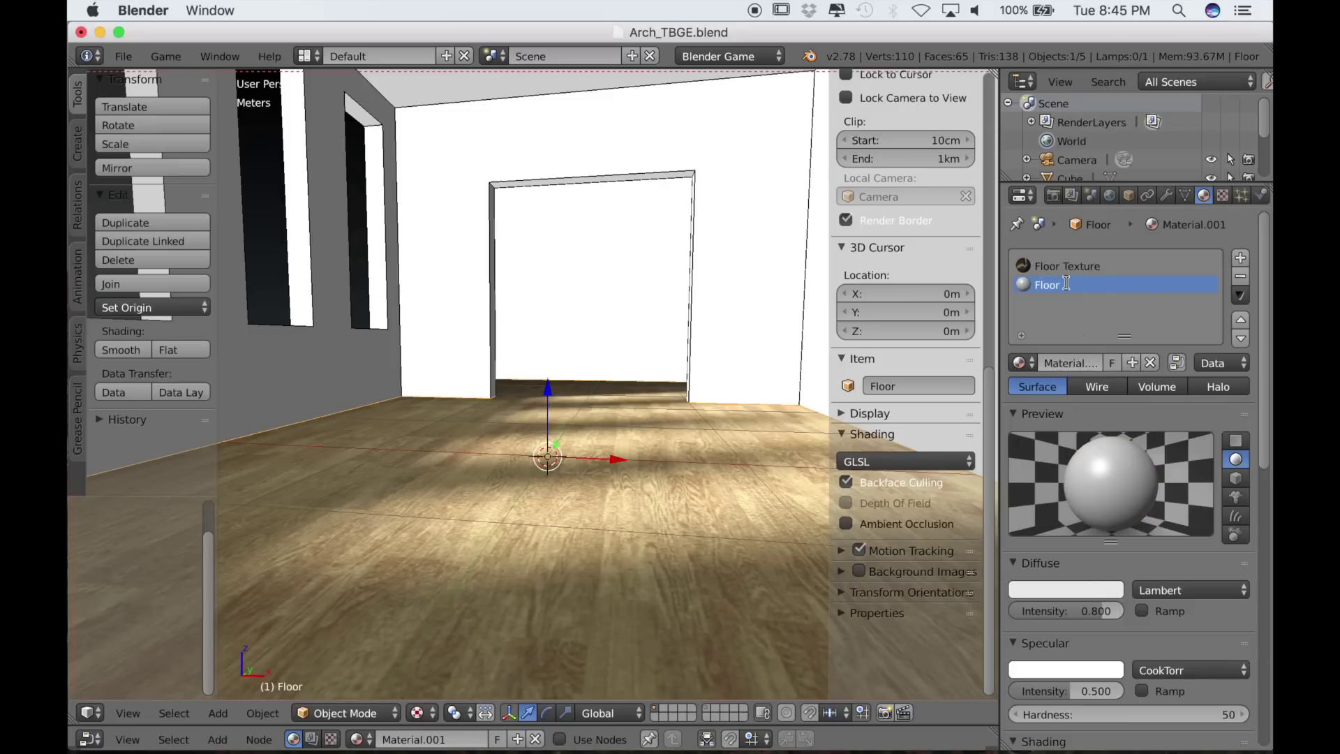
pyautogui.press('Return')
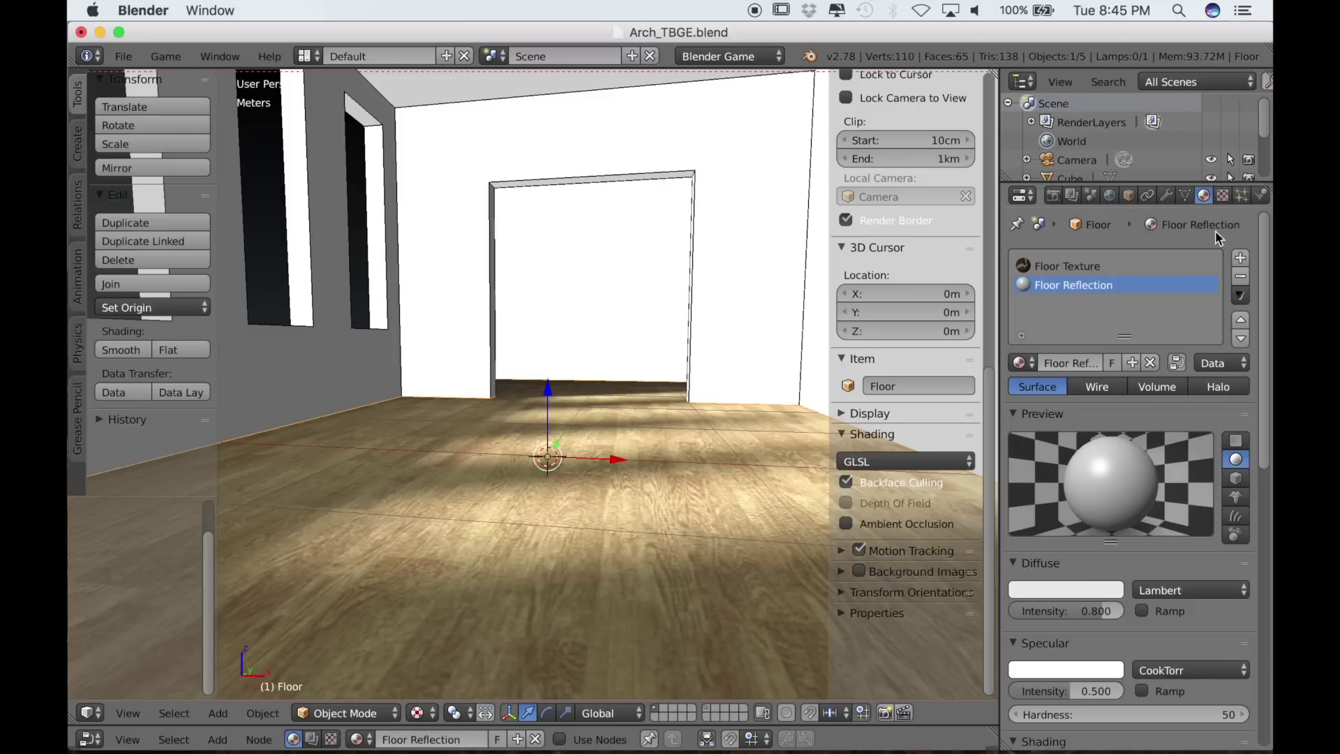
# - Add an image texture to the Floor Reflection material using Reflection Map.png from the Textures folder
pyautogui.click(1221, 199)
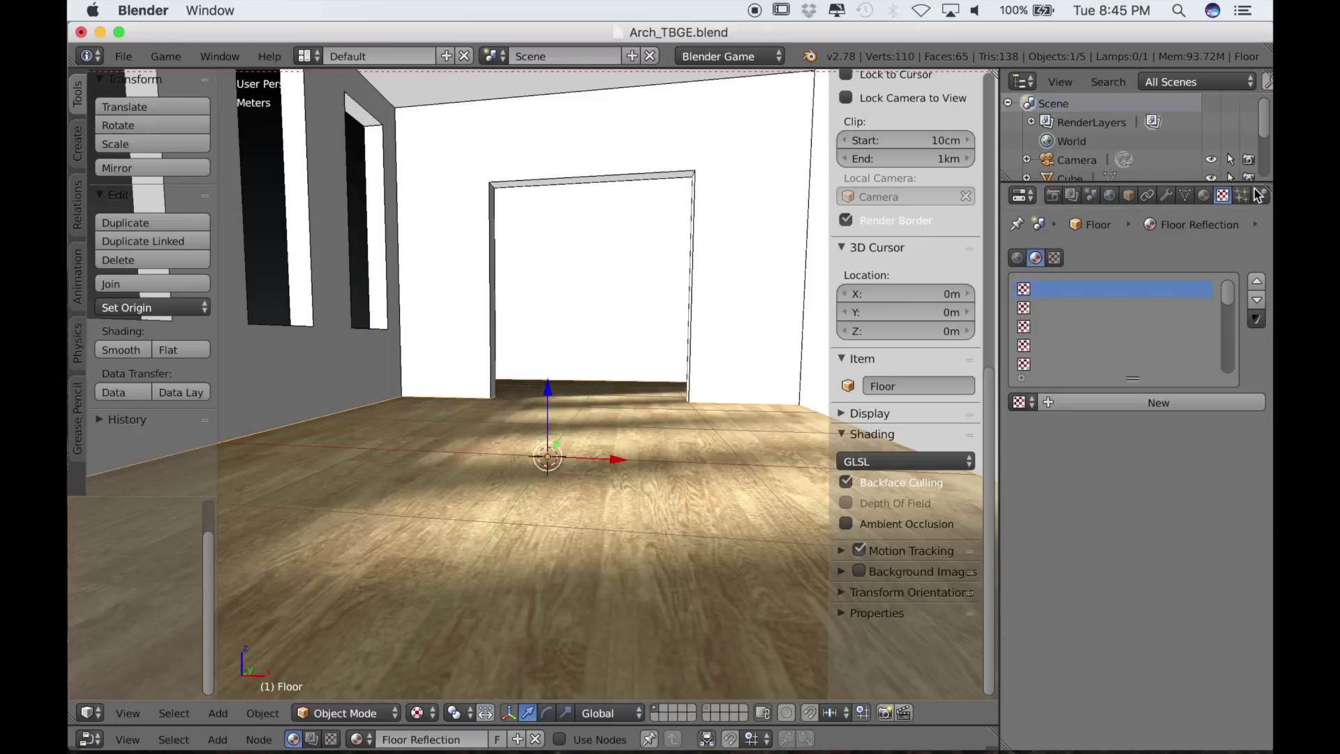
pyautogui.click(1130, 400)
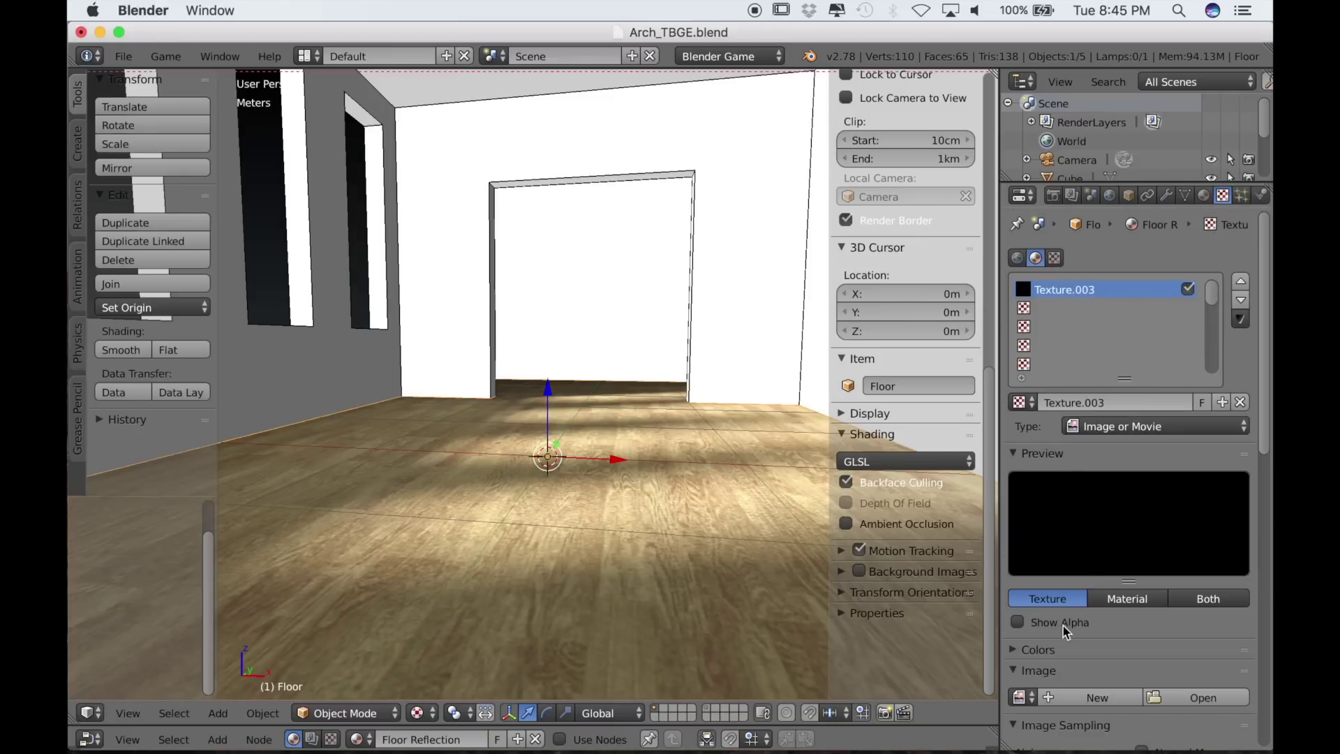
pyautogui.click(1176, 697)
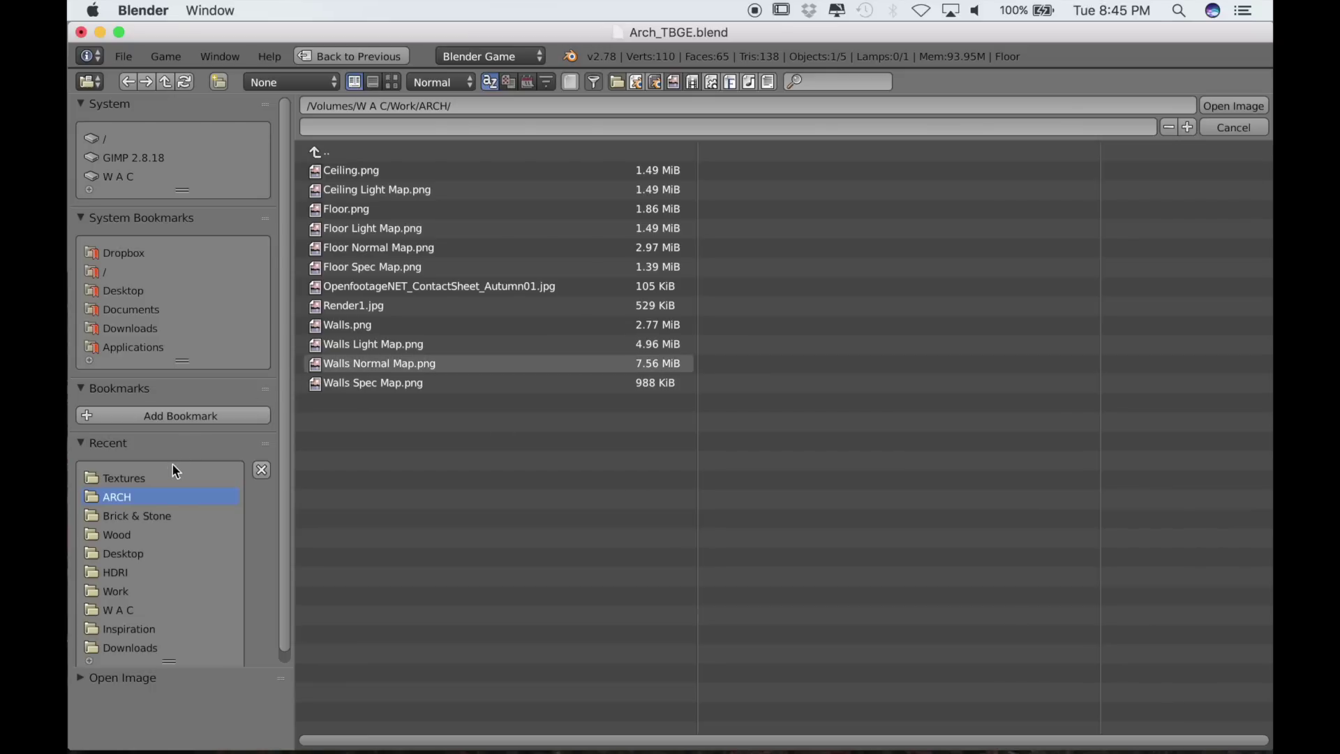
pyautogui.click(124, 478)
pyautogui.click(391, 82)
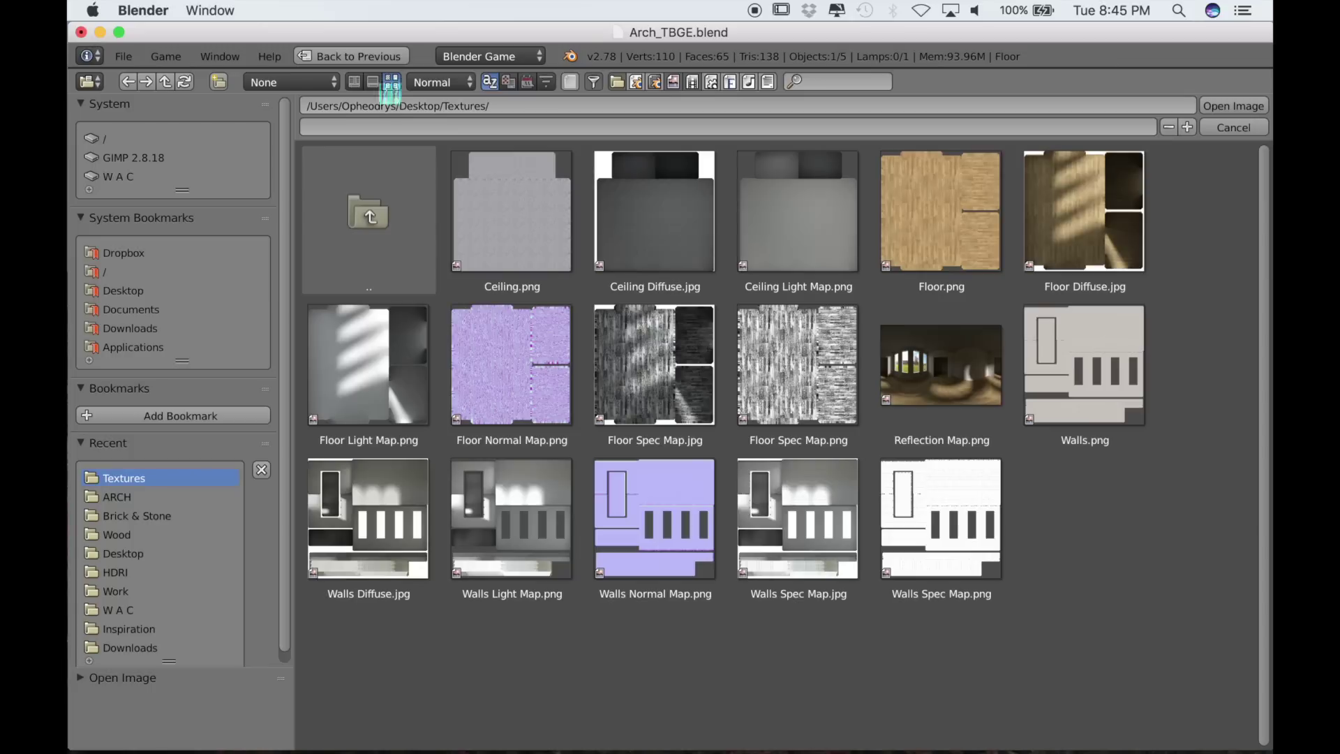
pyautogui.click(936, 379)
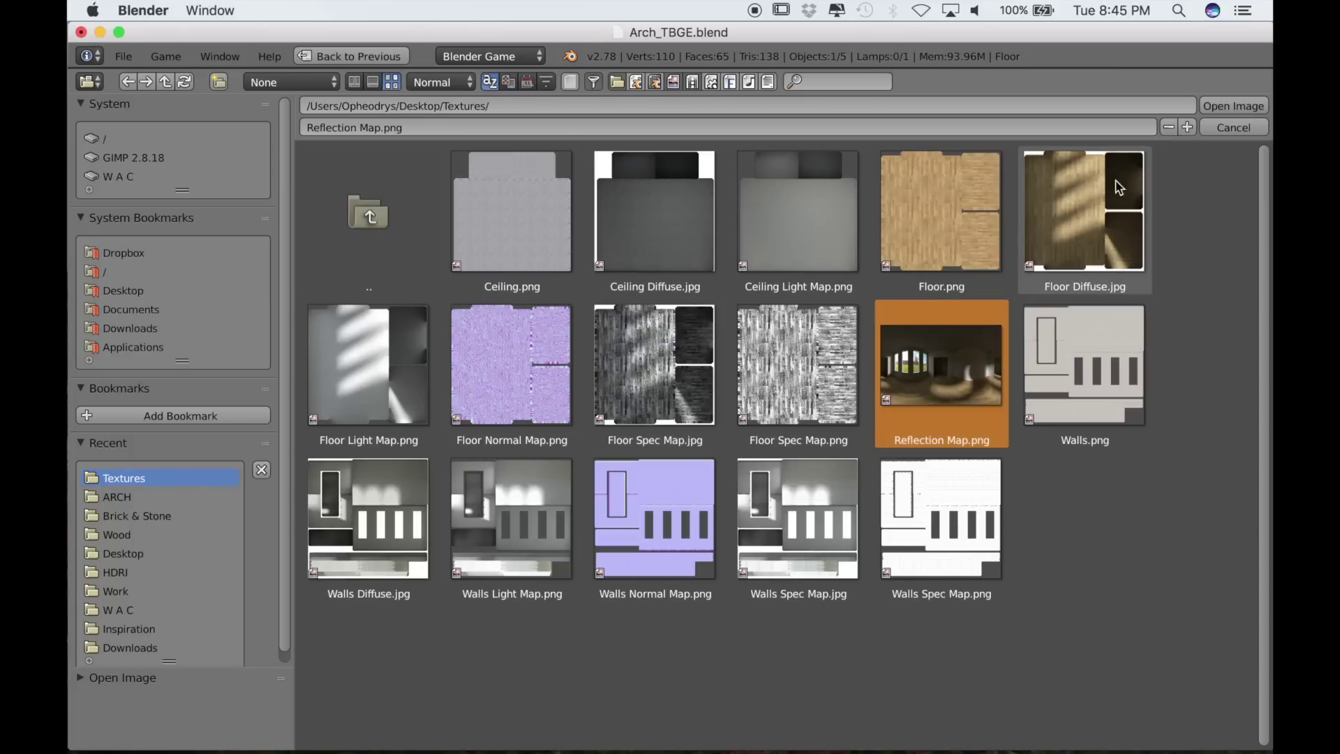
pyautogui.click(1211, 106)
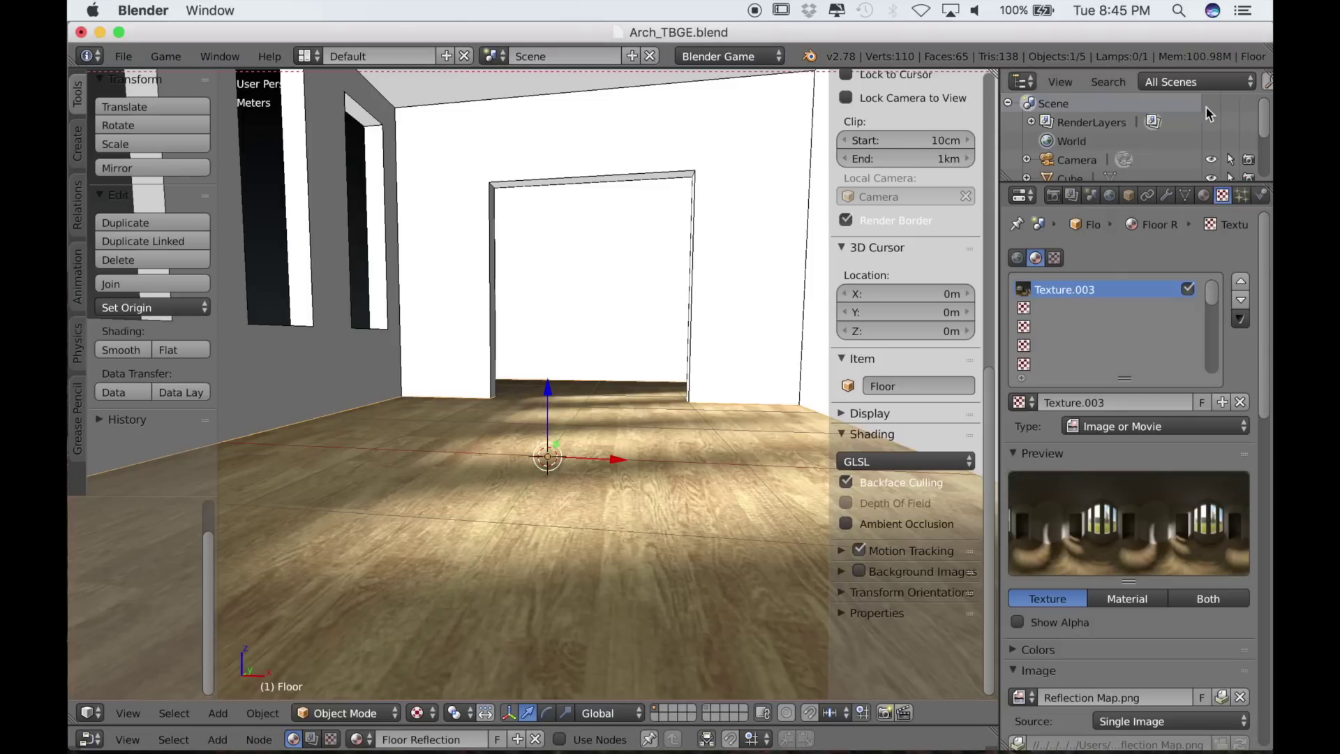
# - Set the reflection map's texture coordinates to Reflection and the Floor Reflection material's specular intensity to 0.000
pyautogui.moveTo(1268, 376); pyautogui.dragTo(1272, 489)
pyautogui.scroll(-5, 1130, 478)
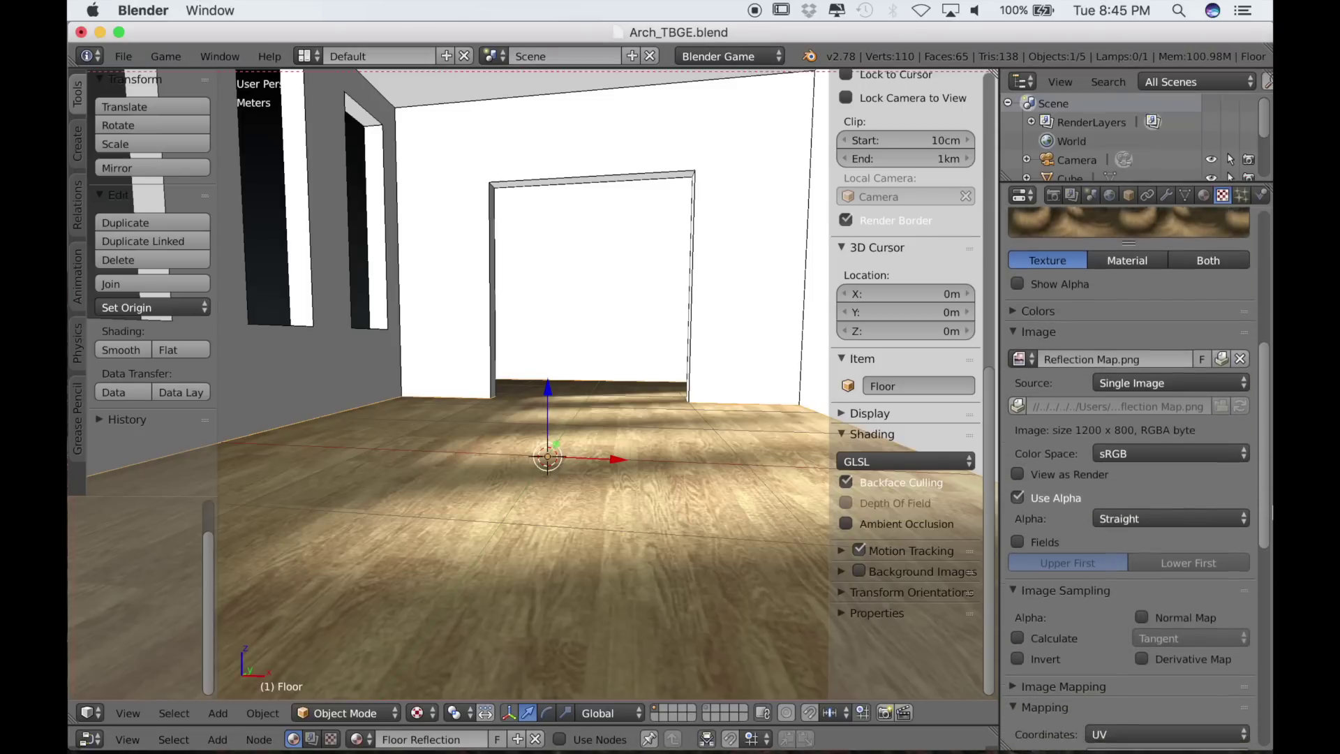
pyautogui.scroll(-4, 1161, 543)
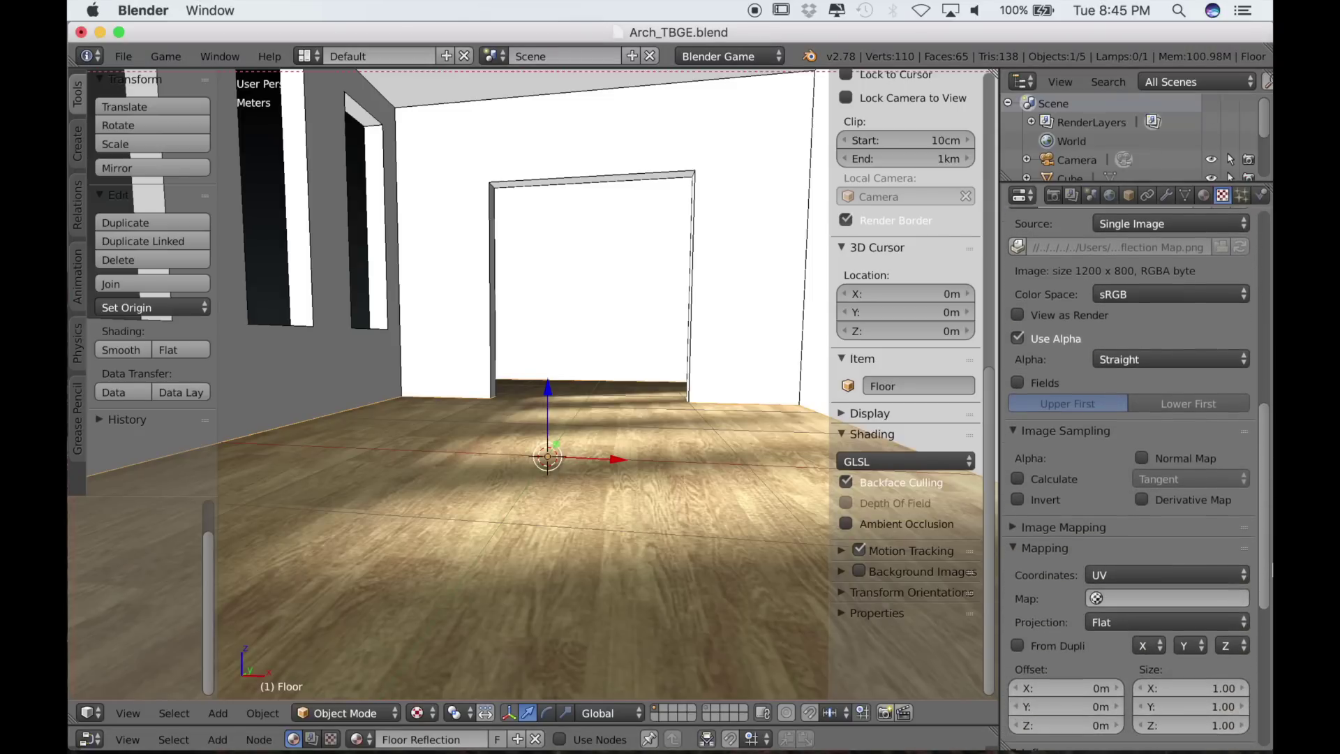
pyautogui.click(1162, 543)
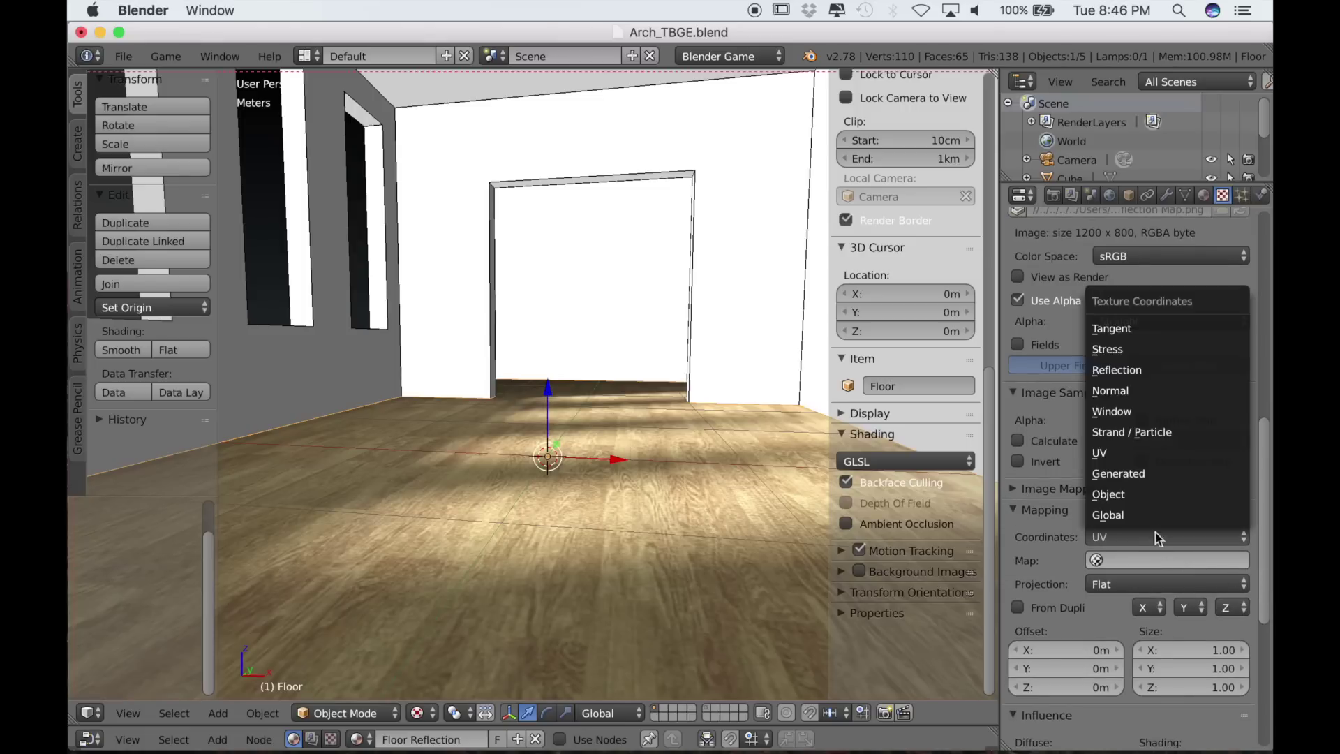
pyautogui.click(1106, 371)
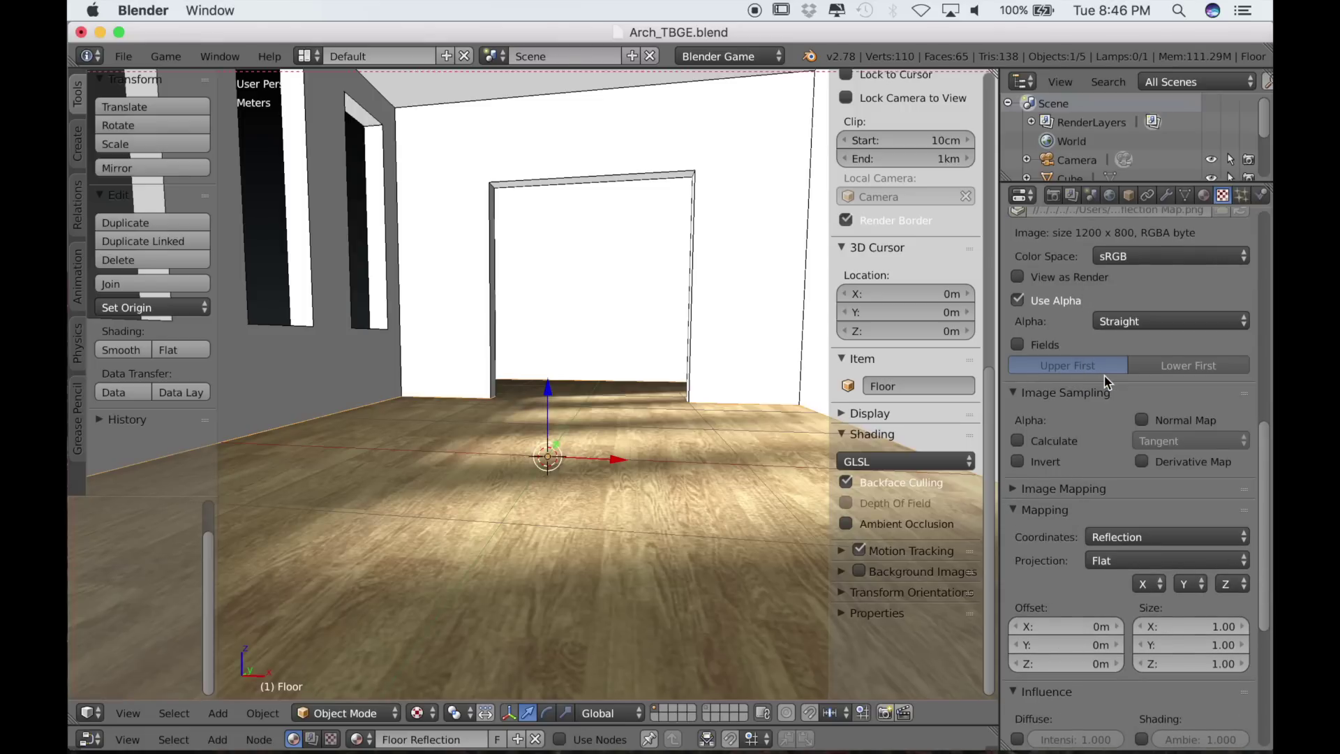
pyautogui.moveTo(628, 483)
pyautogui.mouseDown(button='middle')
pyautogui.moveTo(622, 501)
pyautogui.moveTo(650, 487)
pyautogui.mouseUp(button='middle')
pyautogui.moveTo(1264, 448); pyautogui.dragTo(1258, 212)
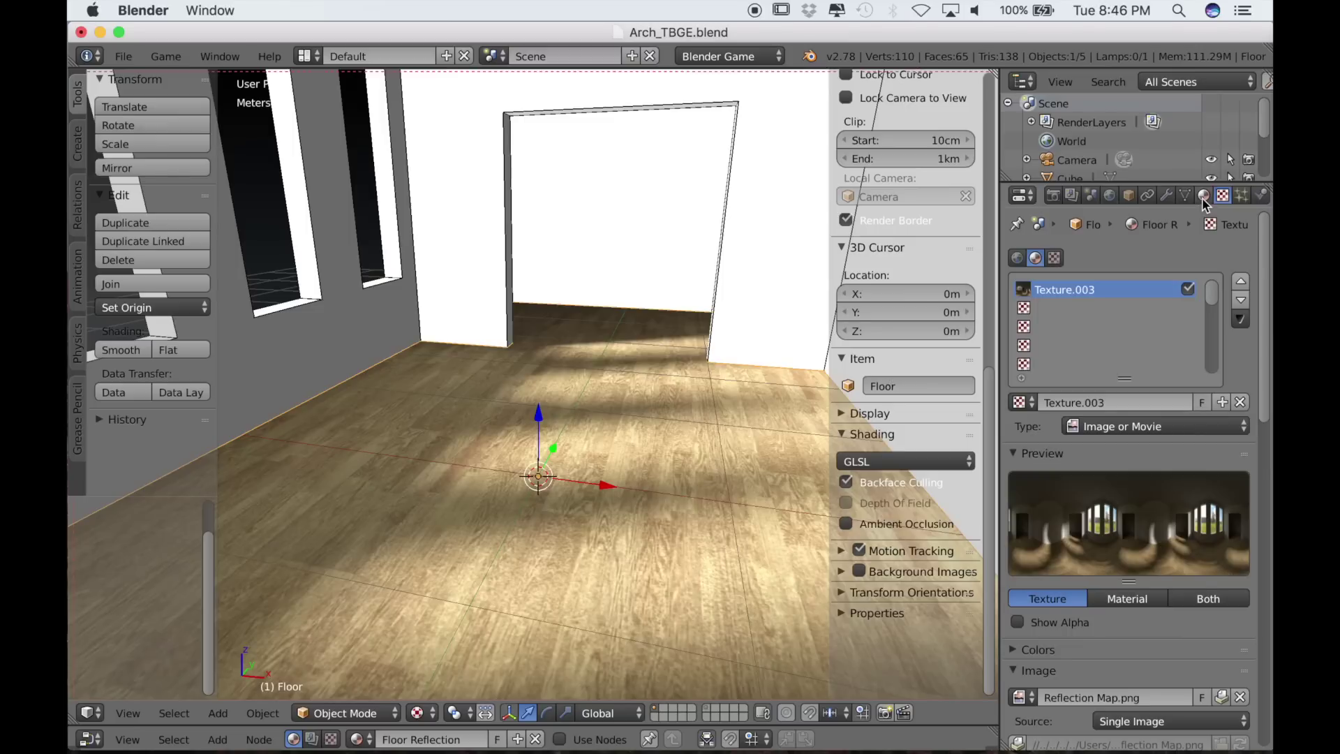
pyautogui.click(1203, 196)
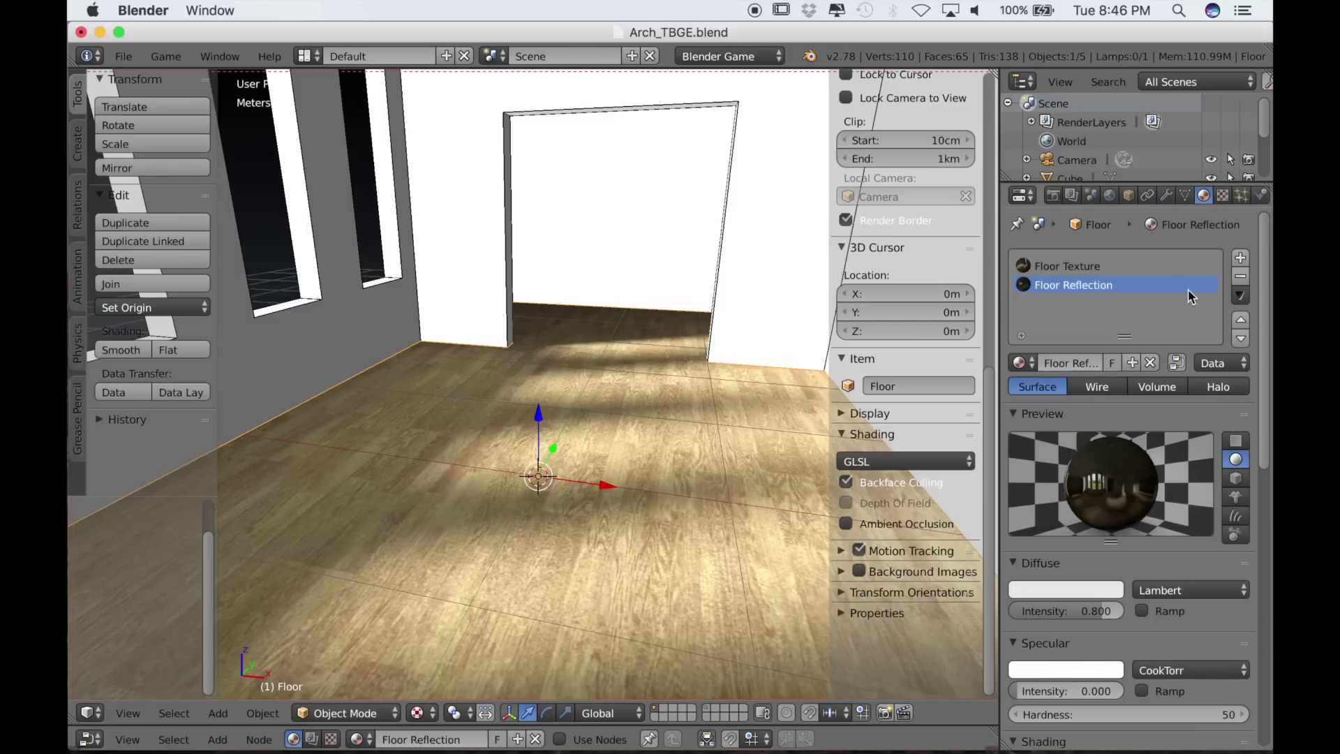
# - Add a third material named Floor Material Nodes and assign it to all faces of the floor mesh
pyautogui.click(1240, 260)
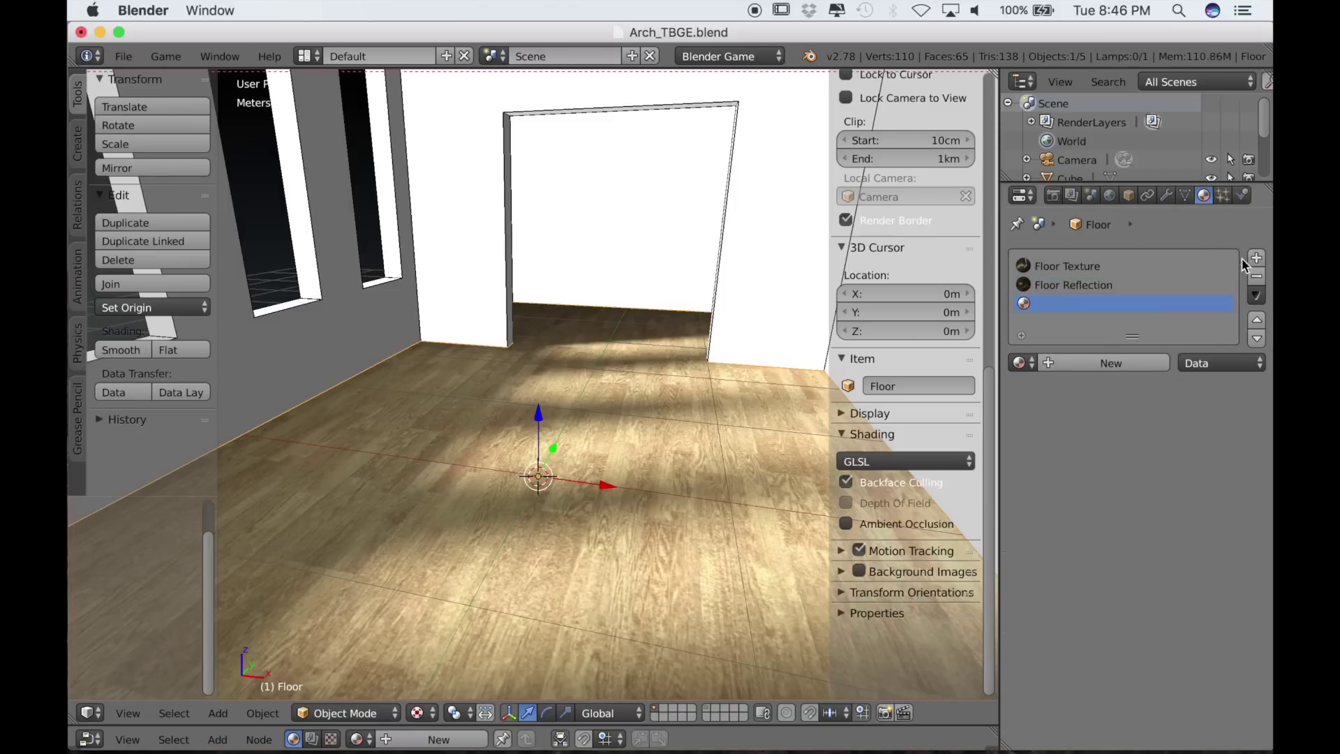
pyautogui.click(1094, 364)
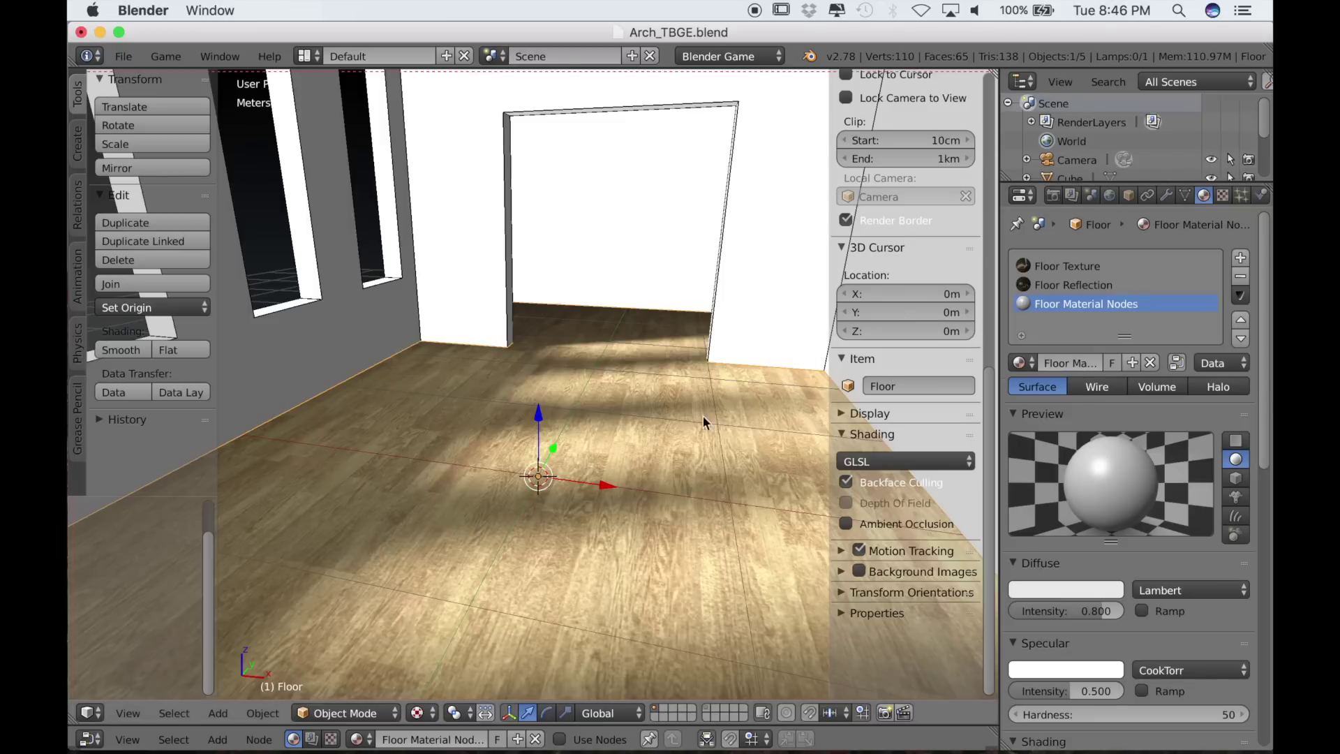
pyautogui.press('Tab')
pyautogui.click(1031, 370)
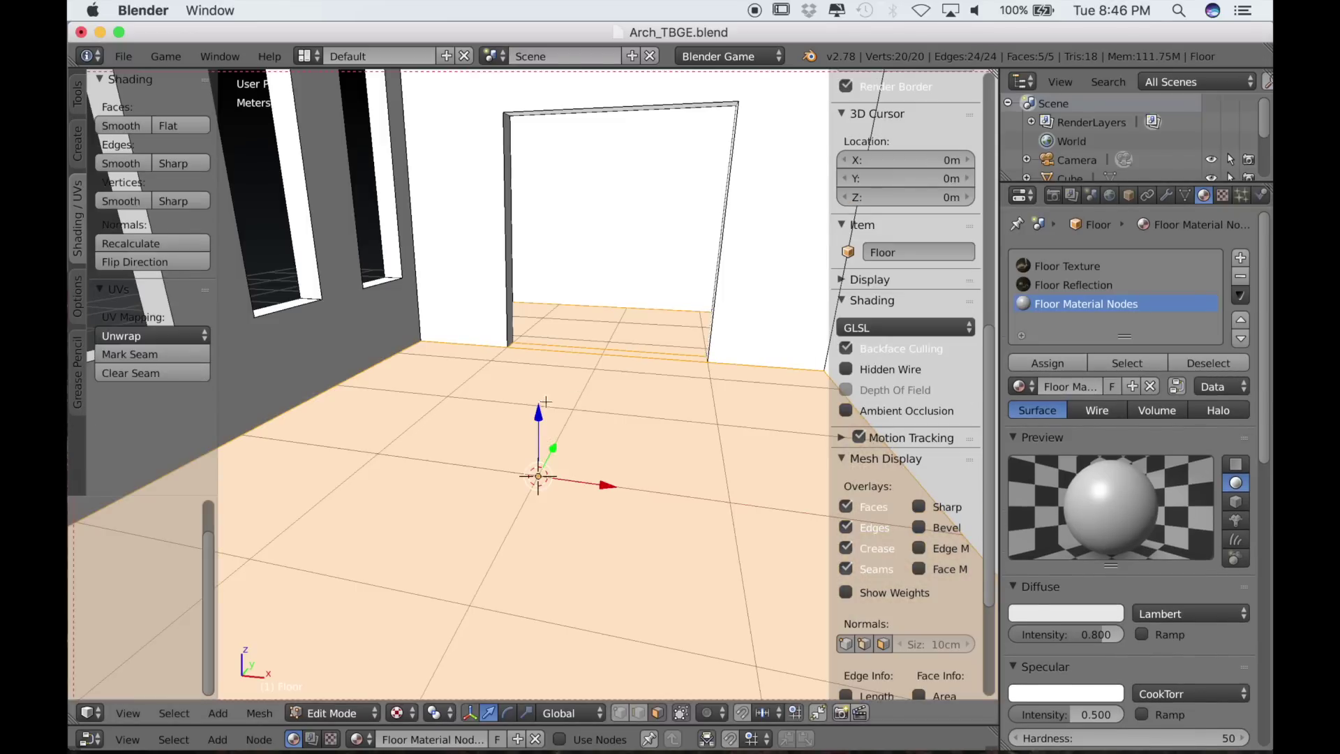
pyautogui.press('Tab')
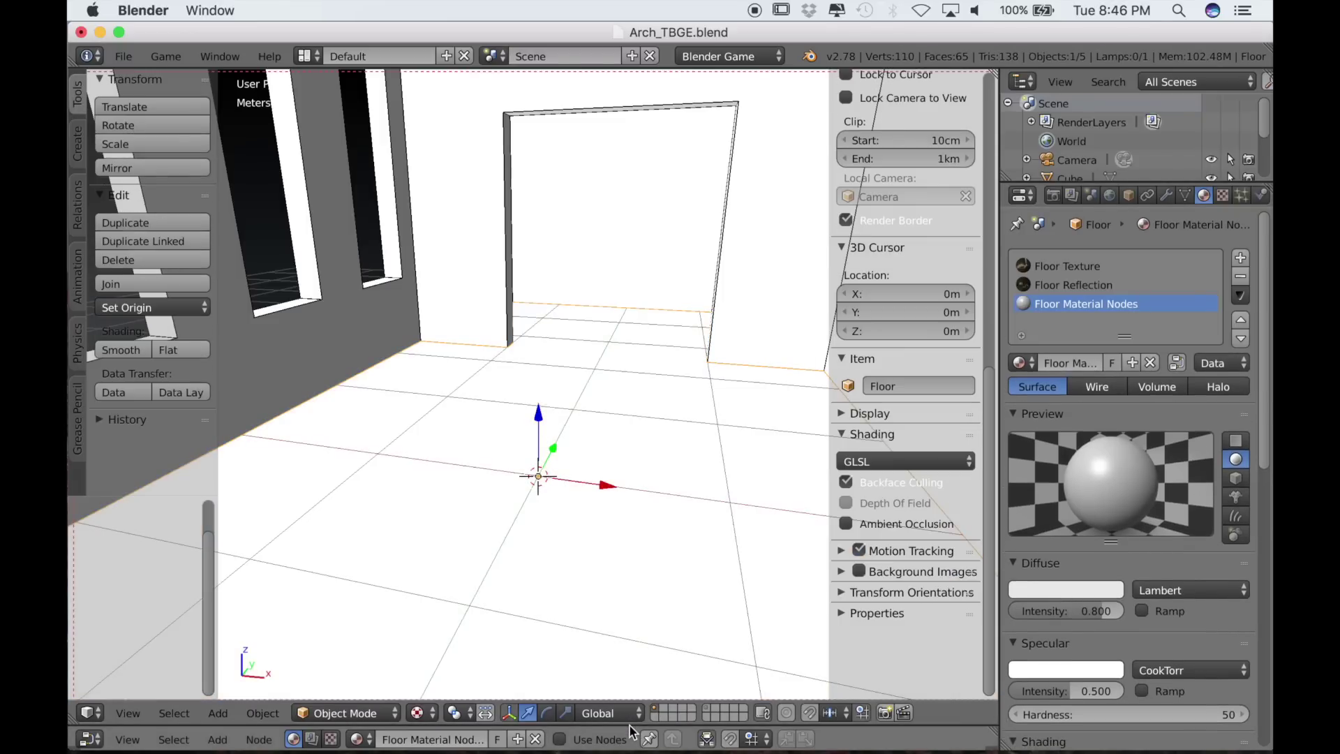
# - Enlarge the node editor, enable nodes for Floor Material Nodes and space the Material node apart from the Output node
pyautogui.moveTo(629, 726); pyautogui.dragTo(690, 406)
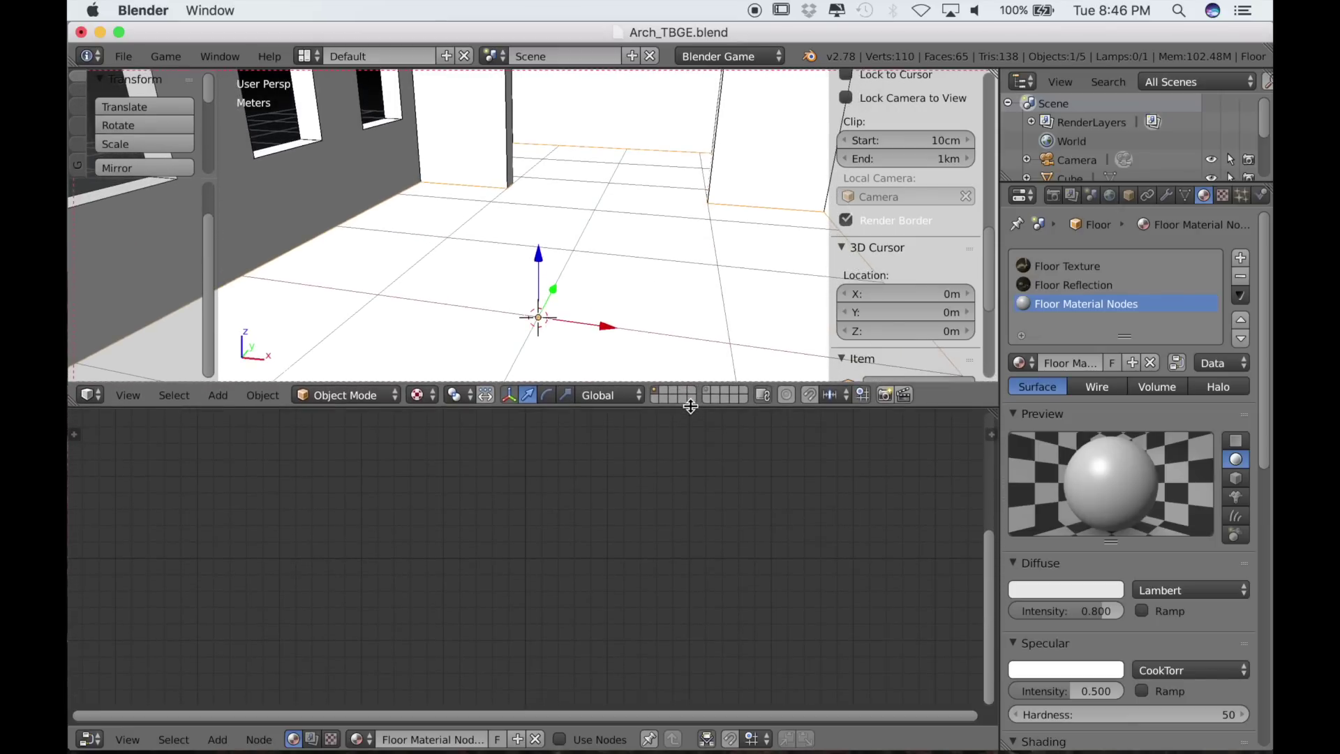
pyautogui.click(561, 739)
pyautogui.scroll(4, 690, 509)
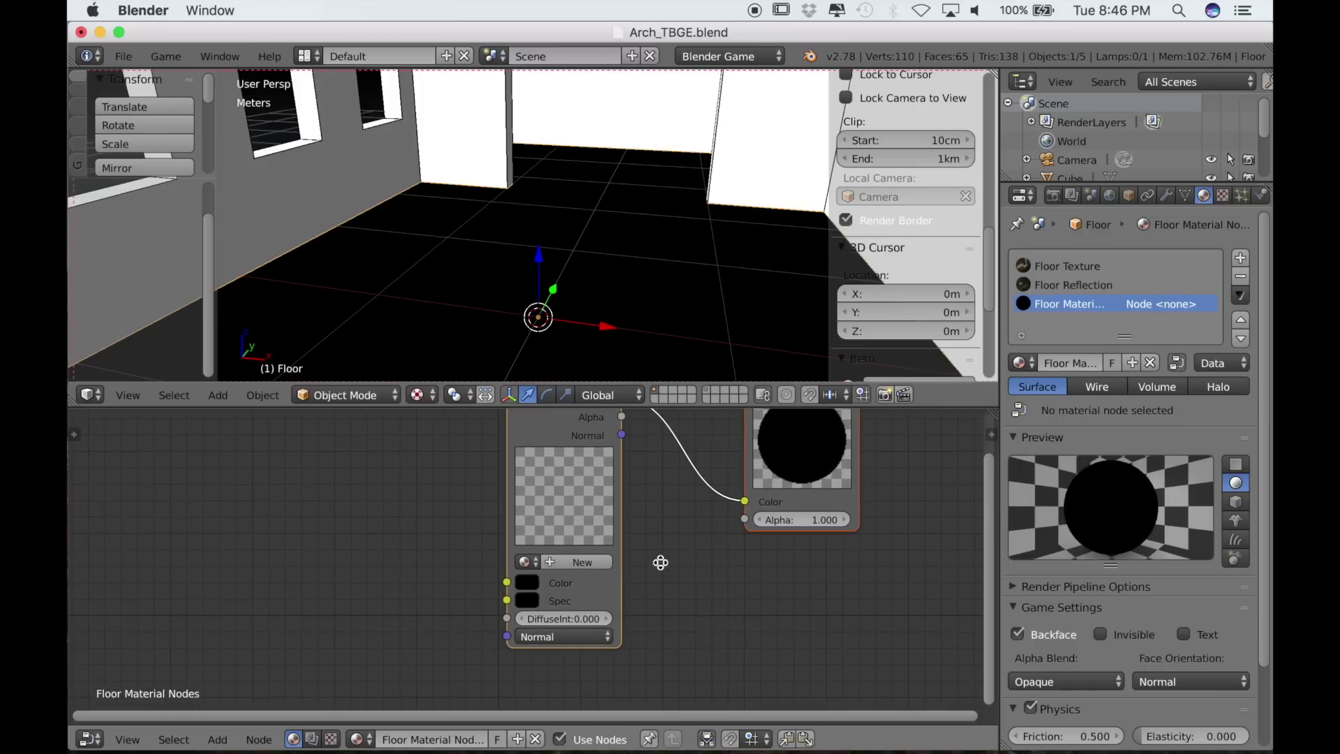
pyautogui.press('Home')
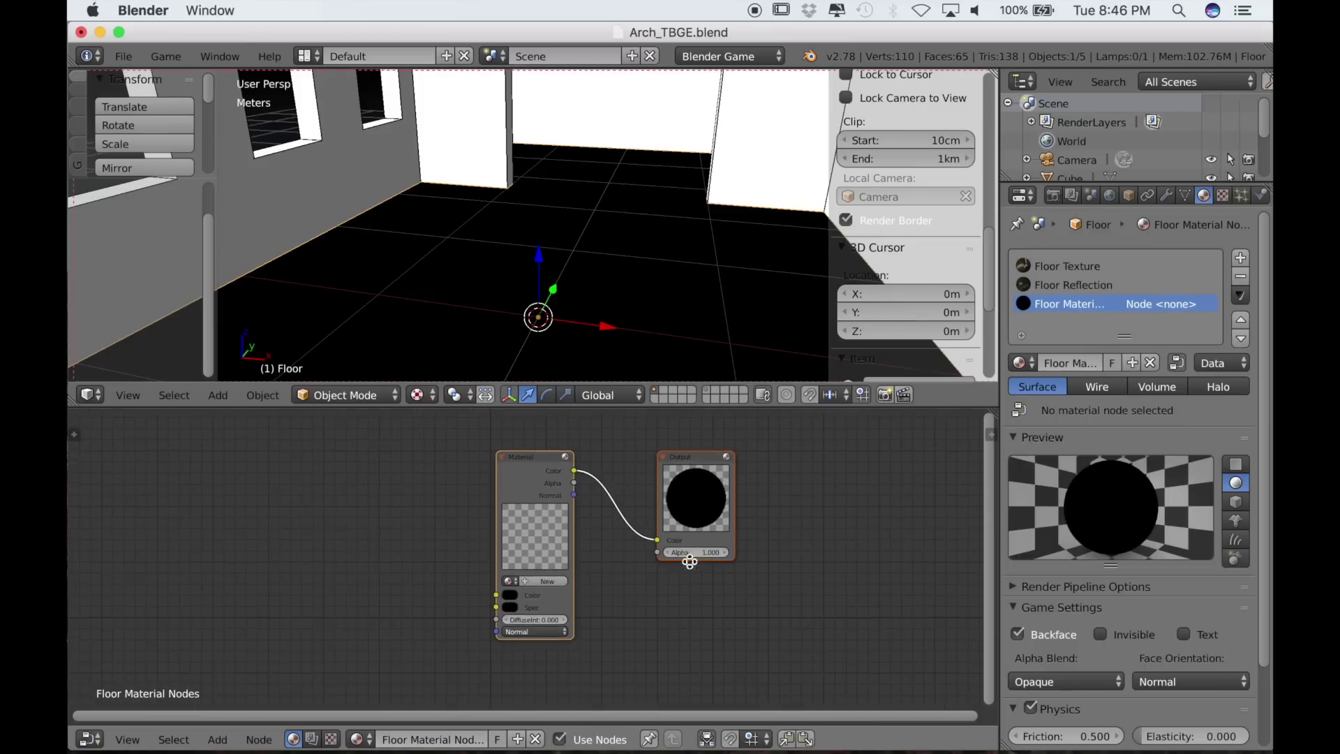
pyautogui.moveTo(606, 496); pyautogui.dragTo(504, 459)
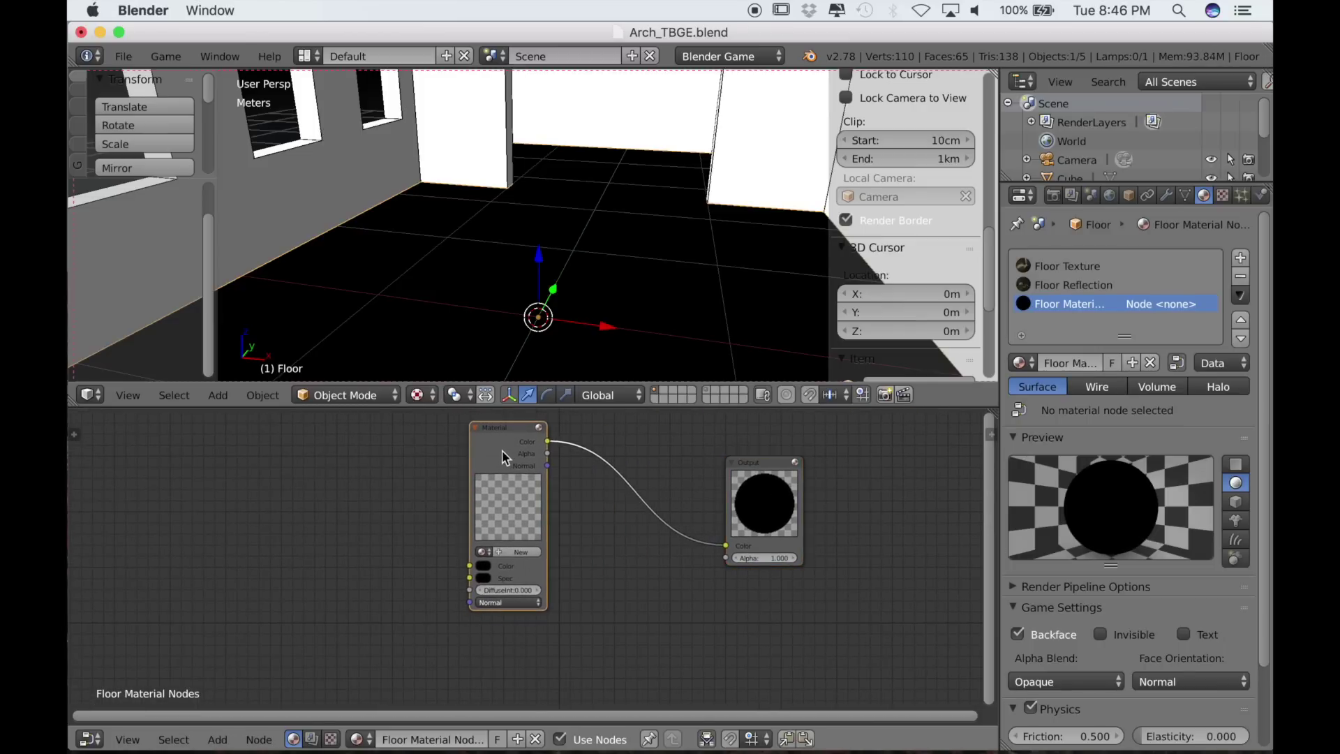
# - Load the Floor Texture material into the Material node and check the floor's shine in the 3D view
pyautogui.moveTo(596, 470); pyautogui.dragTo(604, 538, button='middle')
pyautogui.scroll(3, 631, 589)
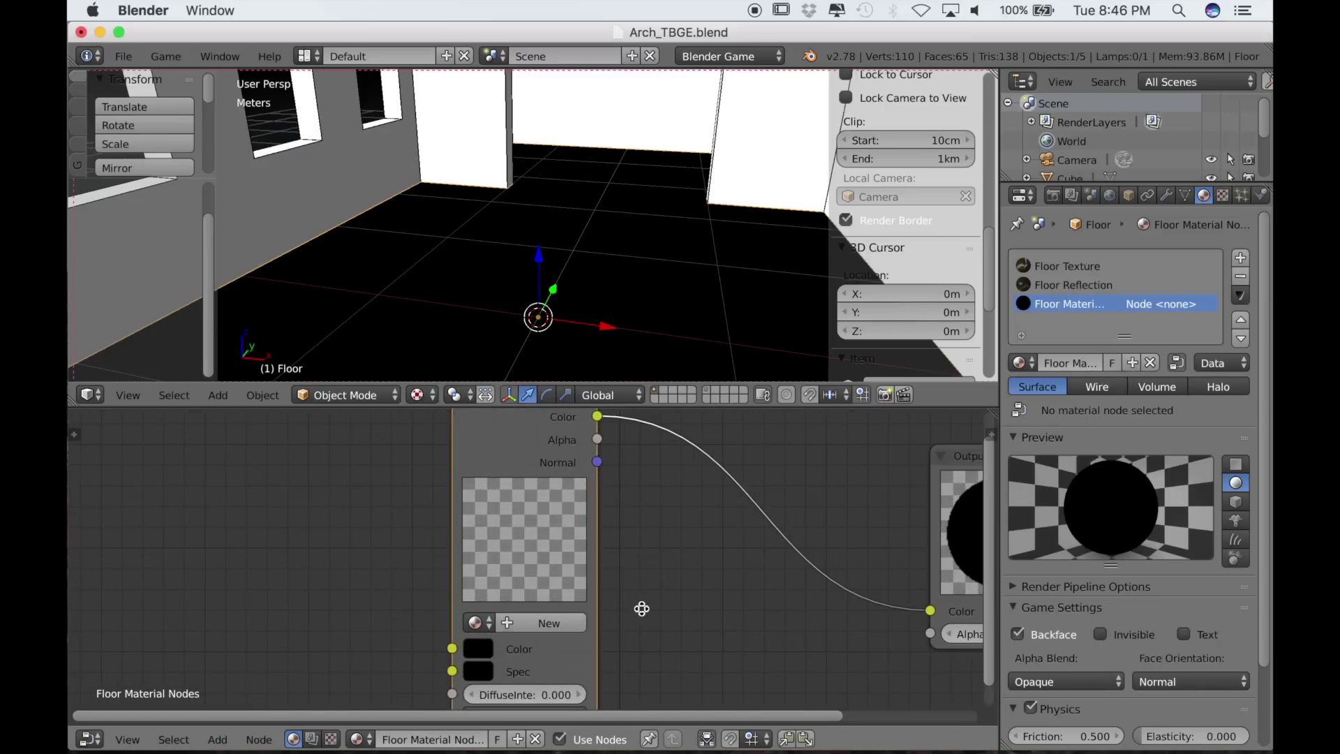
pyautogui.click(486, 620)
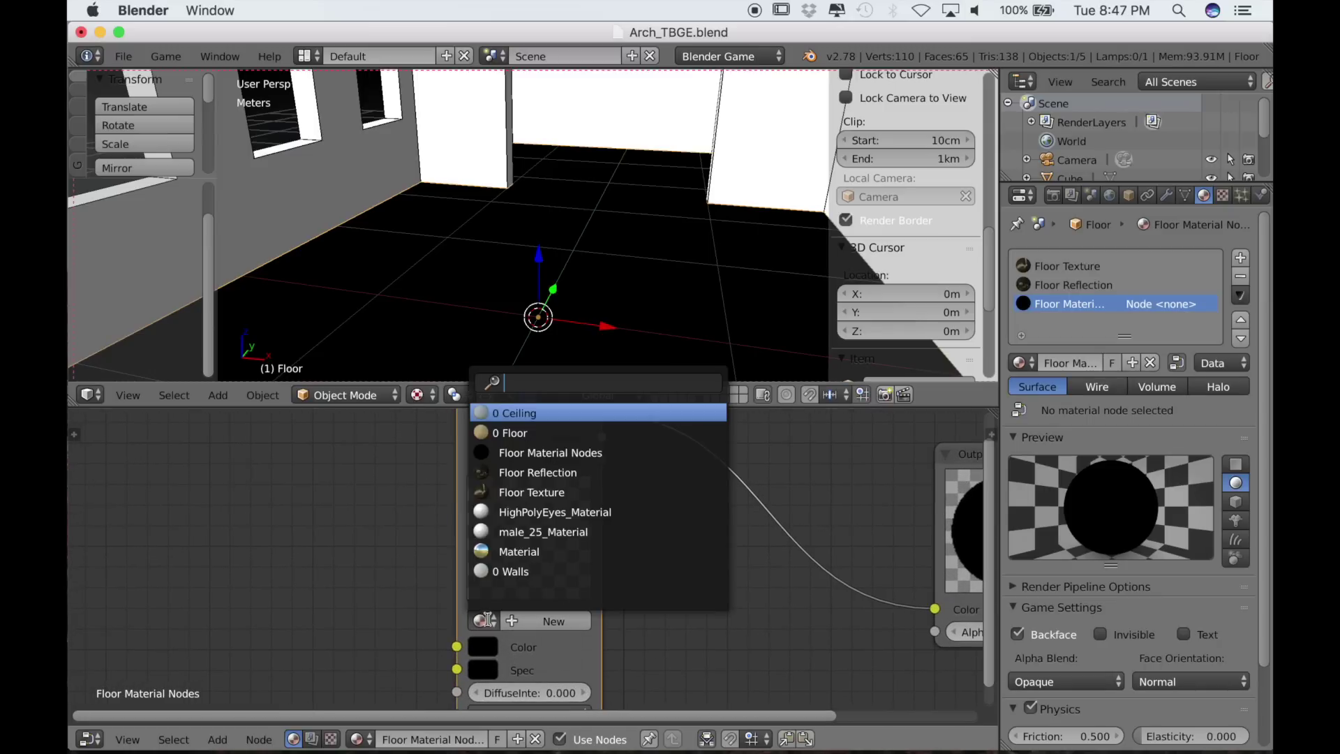
pyautogui.click(538, 489)
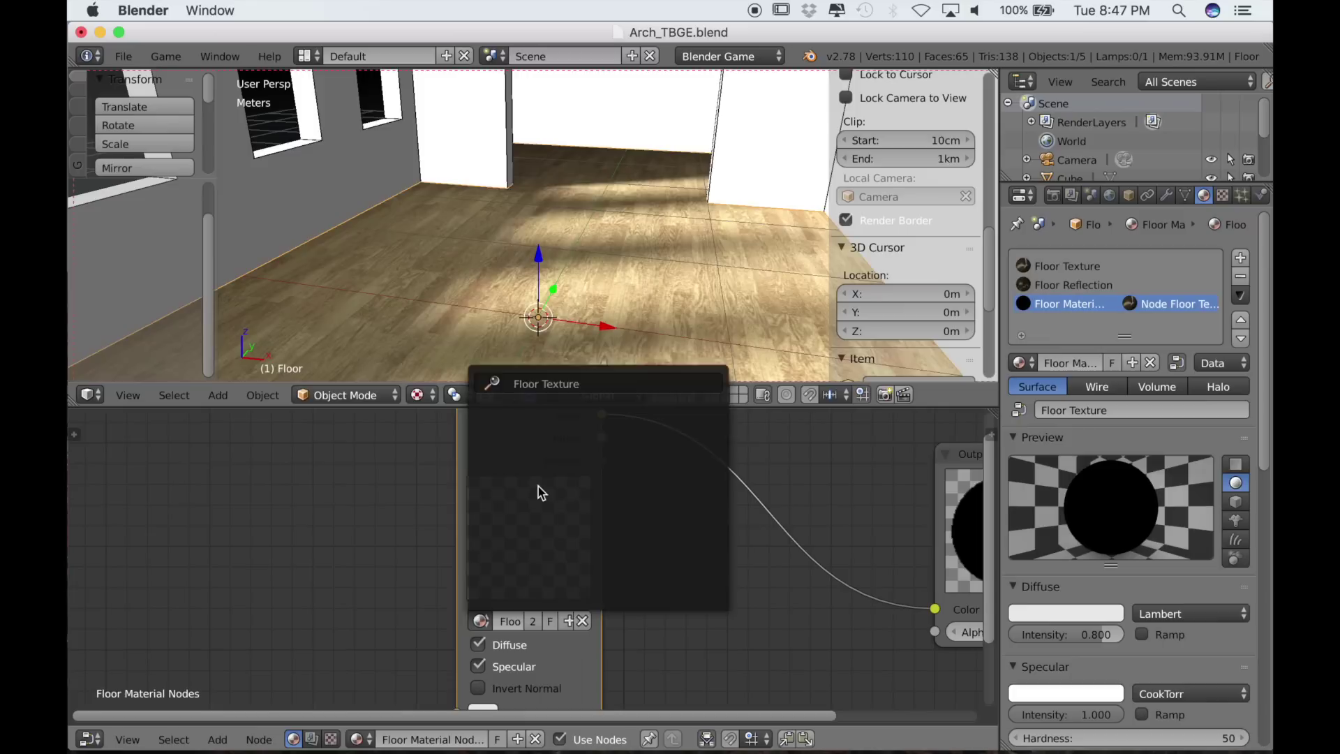
pyautogui.moveTo(590, 293); pyautogui.dragTo(473, 279, button='middle')
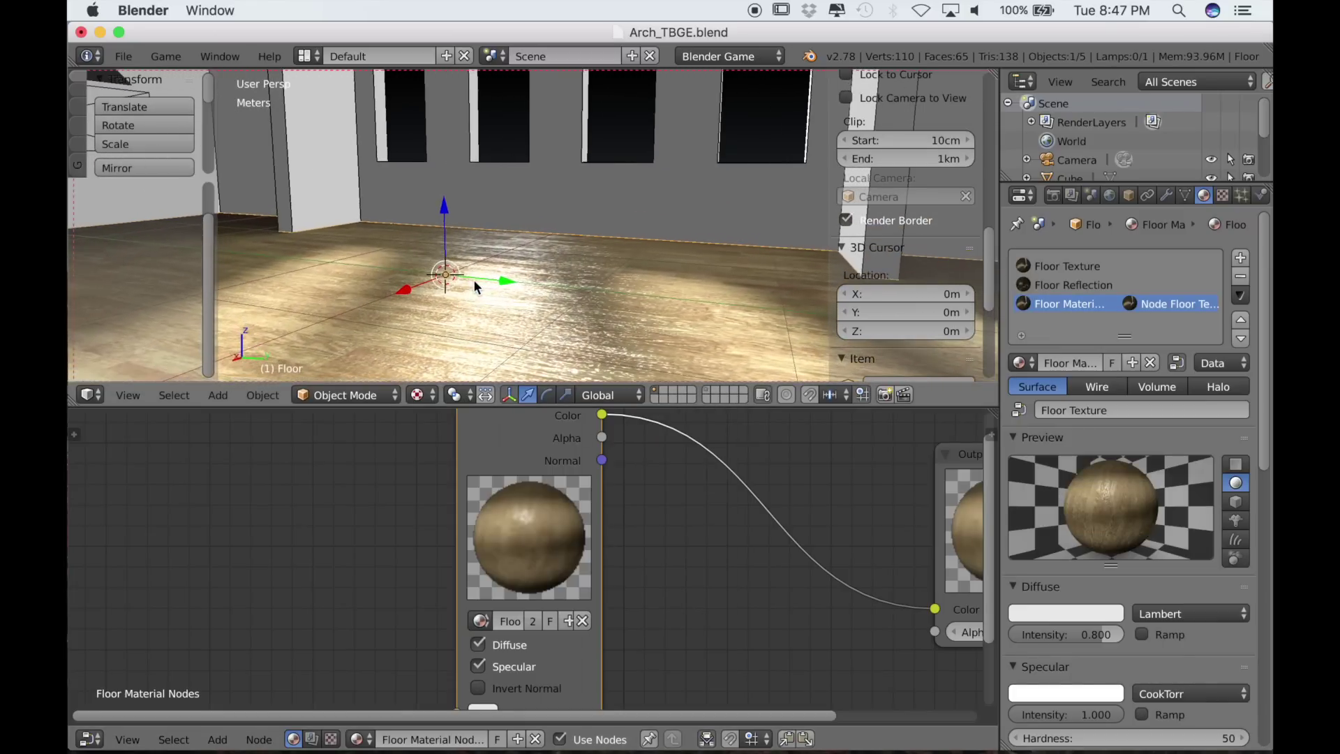
# - Duplicate the Material node and place the copy directly below the original
pyautogui.scroll(-1, 619, 611)
pyautogui.scroll(-3, 623, 612)
pyautogui.moveTo(622, 608); pyautogui.dragTo(613, 535, button='middle')
pyautogui.scroll(-1, 613, 535)
pyautogui.click(560, 509)
pyautogui.hotkey('shift', 'd')
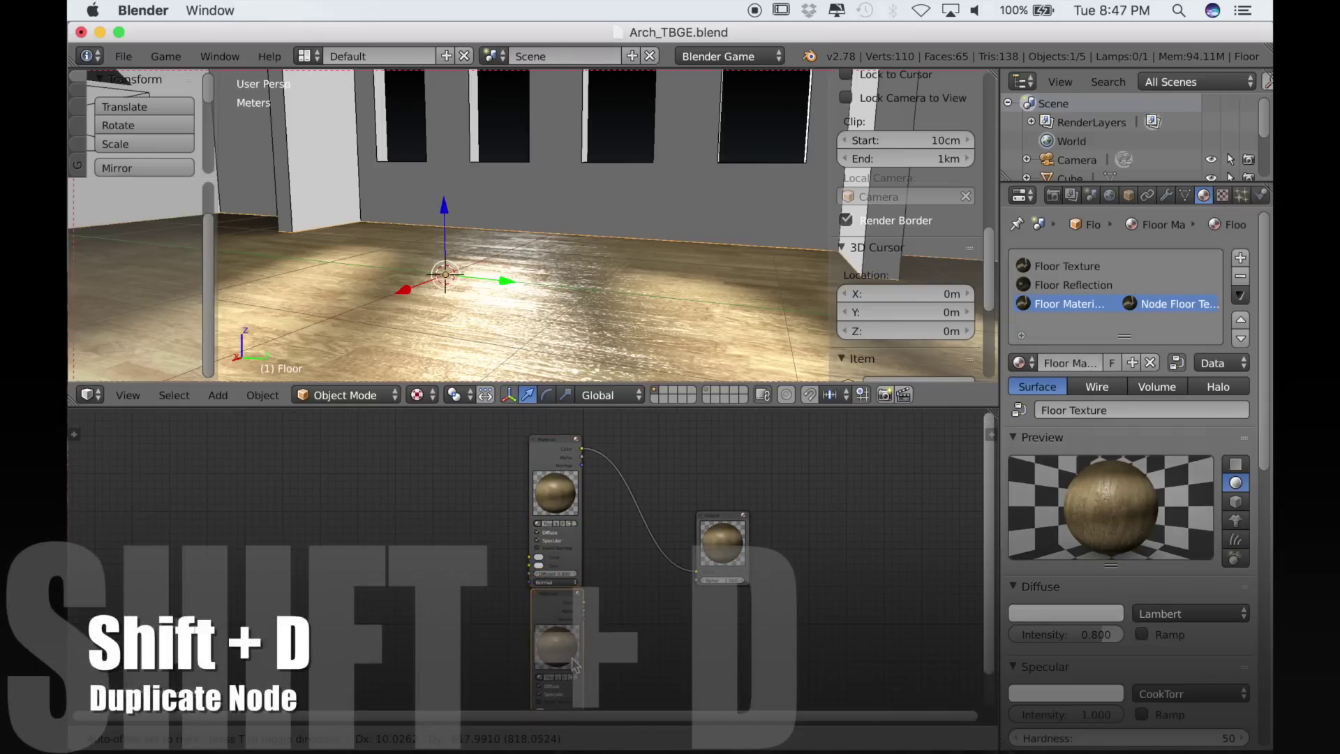
pyautogui.click(575, 669)
# - Switch the duplicated Material node to the Floor Reflection material
pyautogui.moveTo(625, 653); pyautogui.dragTo(649, 559, button='middle')
pyautogui.scroll(6, 653, 569)
pyautogui.scroll(2, 650, 559)
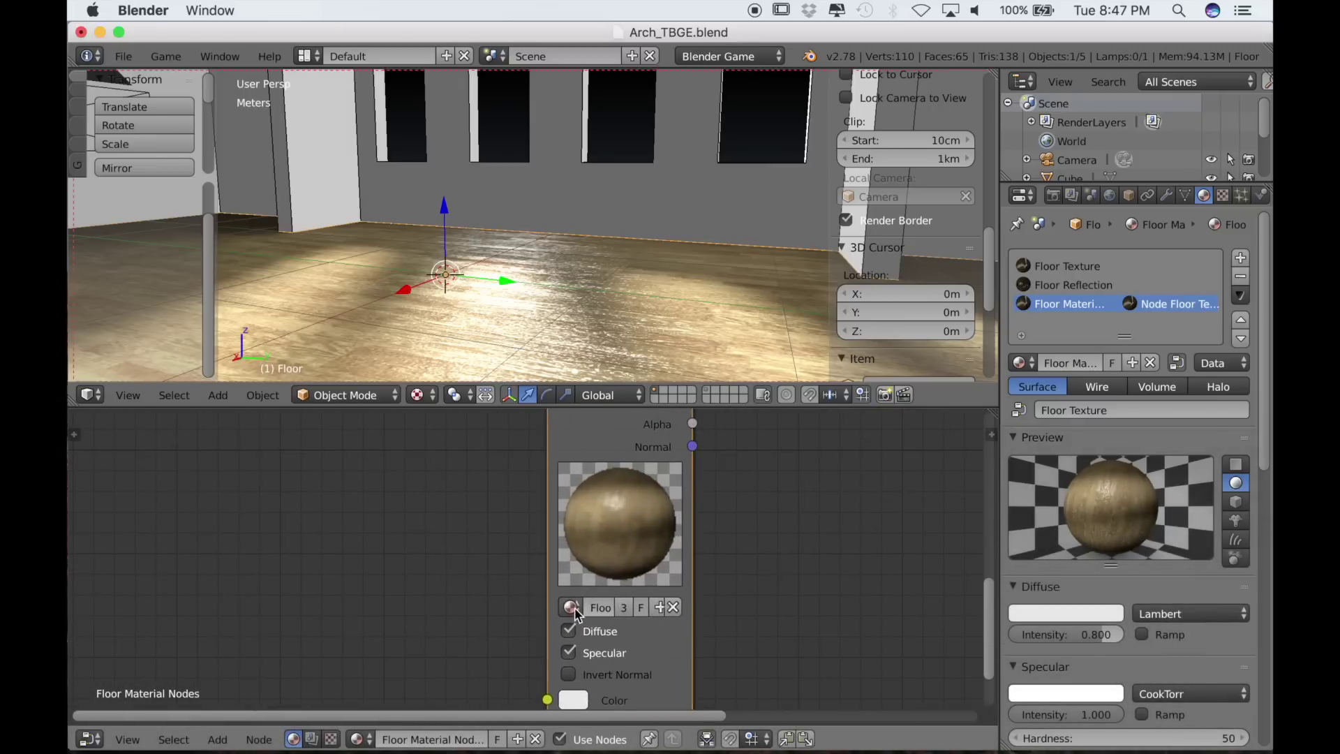
pyautogui.click(573, 608)
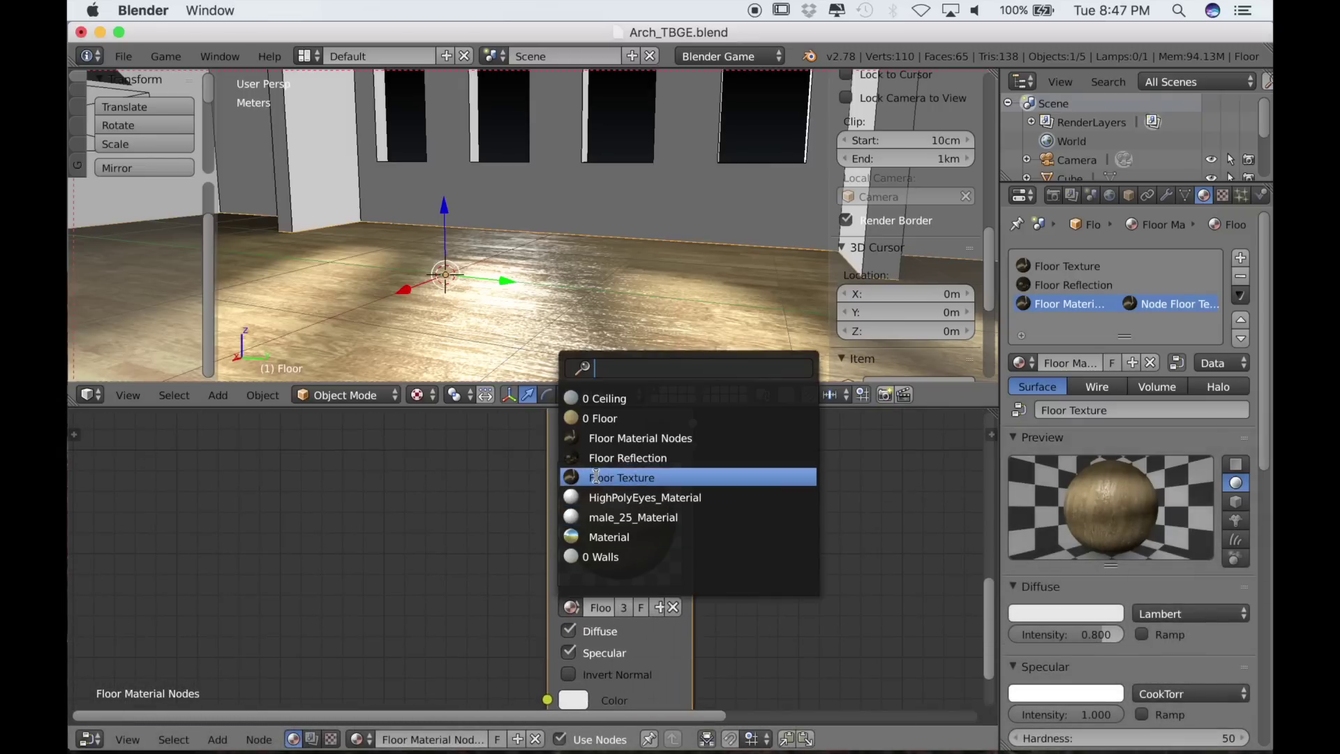
pyautogui.click(628, 457)
# - Combine the two Material nodes' colors through a Mix node and move the Output node farther away from it
pyautogui.scroll(-2, 712, 539)
pyautogui.moveTo(712, 539); pyautogui.dragTo(683, 572, button='middle')
pyautogui.keyDown('alt'); pyautogui.moveTo(582, 467); pyautogui.dragTo(569, 574, button='right'); pyautogui.keyUp('alt')
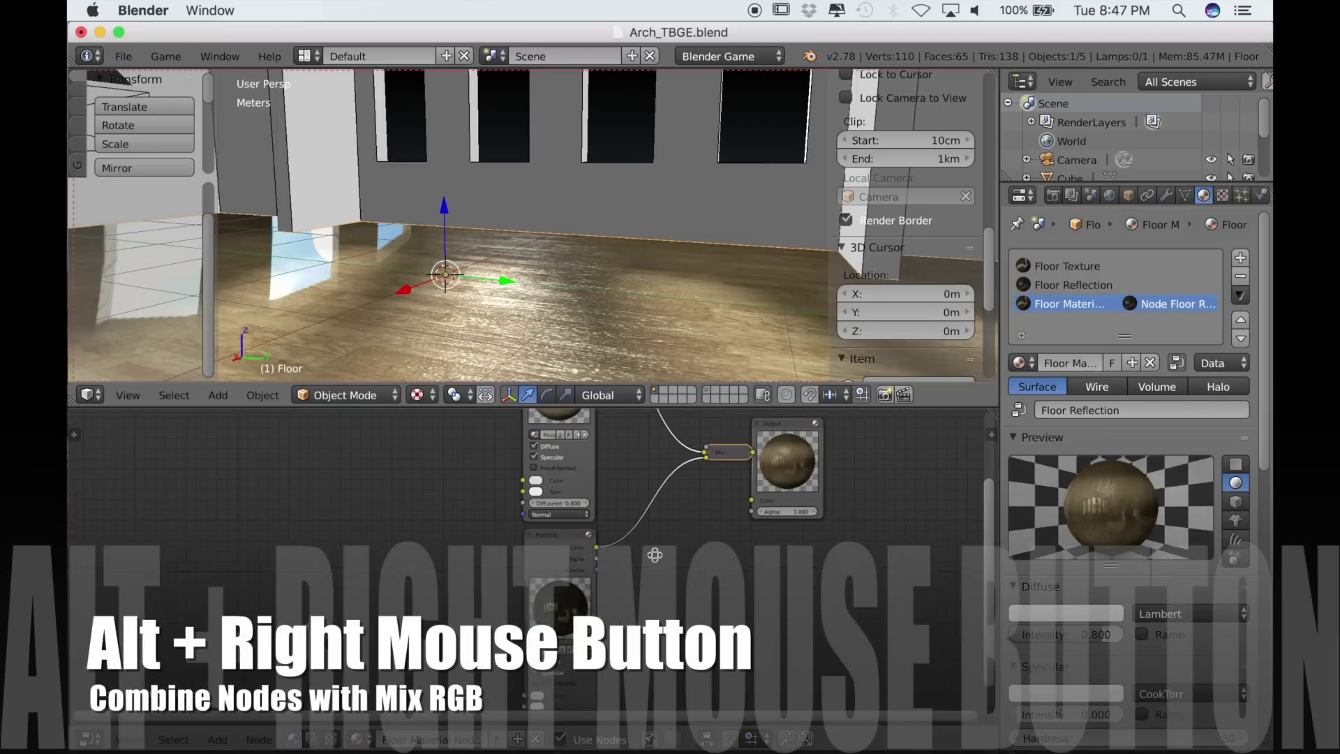
pyautogui.moveTo(723, 505); pyautogui.dragTo(636, 568, button='middle')
pyautogui.moveTo(688, 492); pyautogui.dragTo(797, 495)
pyautogui.moveTo(622, 347); pyautogui.dragTo(636, 284, button='middle')
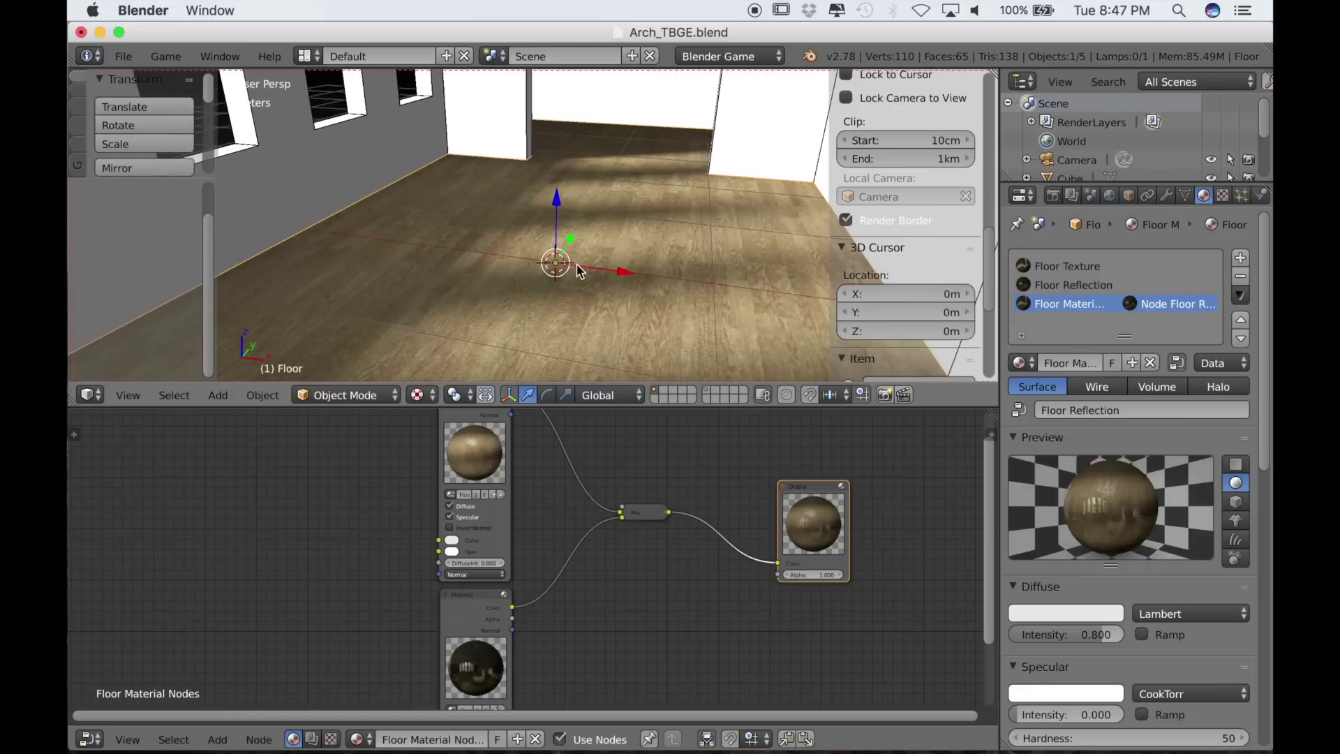
pyautogui.scroll(3, 647, 586)
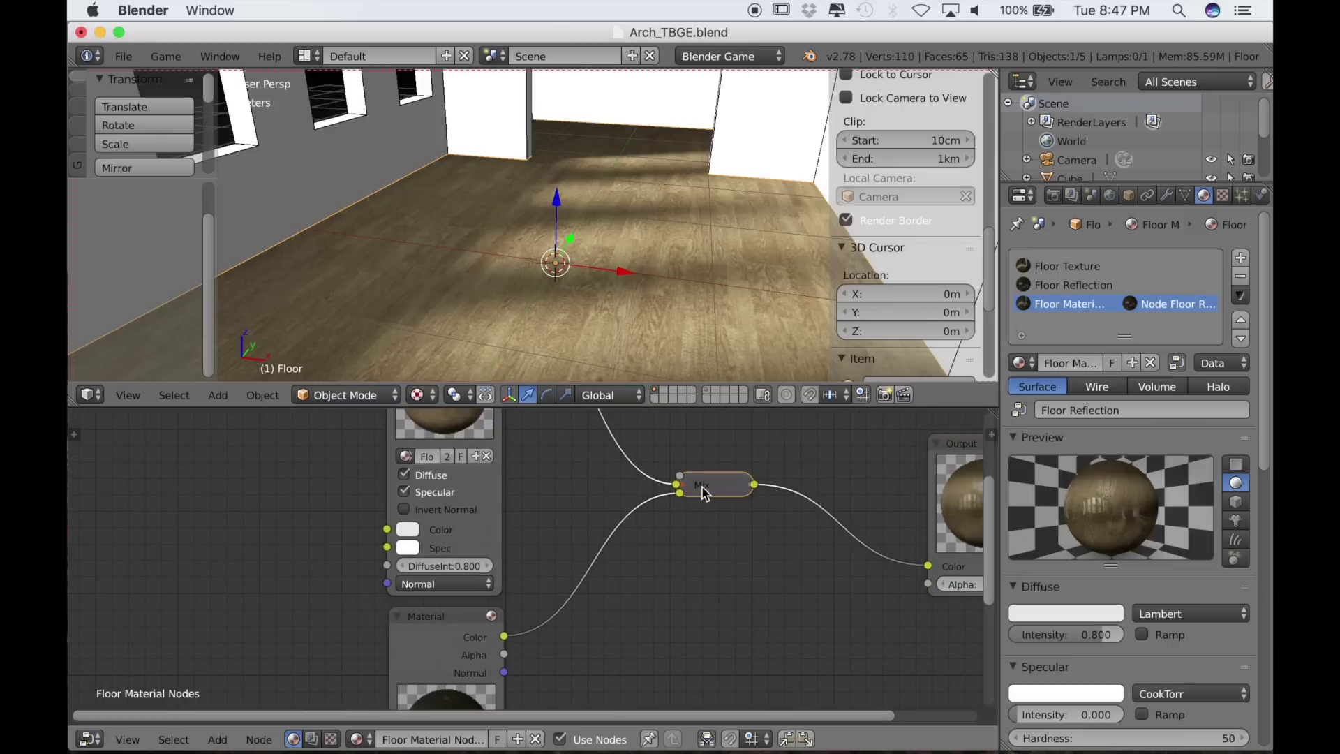
# - Expand the collapsed Mix node, set its blend type to Add and check the floor's reflections in the 3D view
pyautogui.click(687, 485)
pyautogui.click(709, 531)
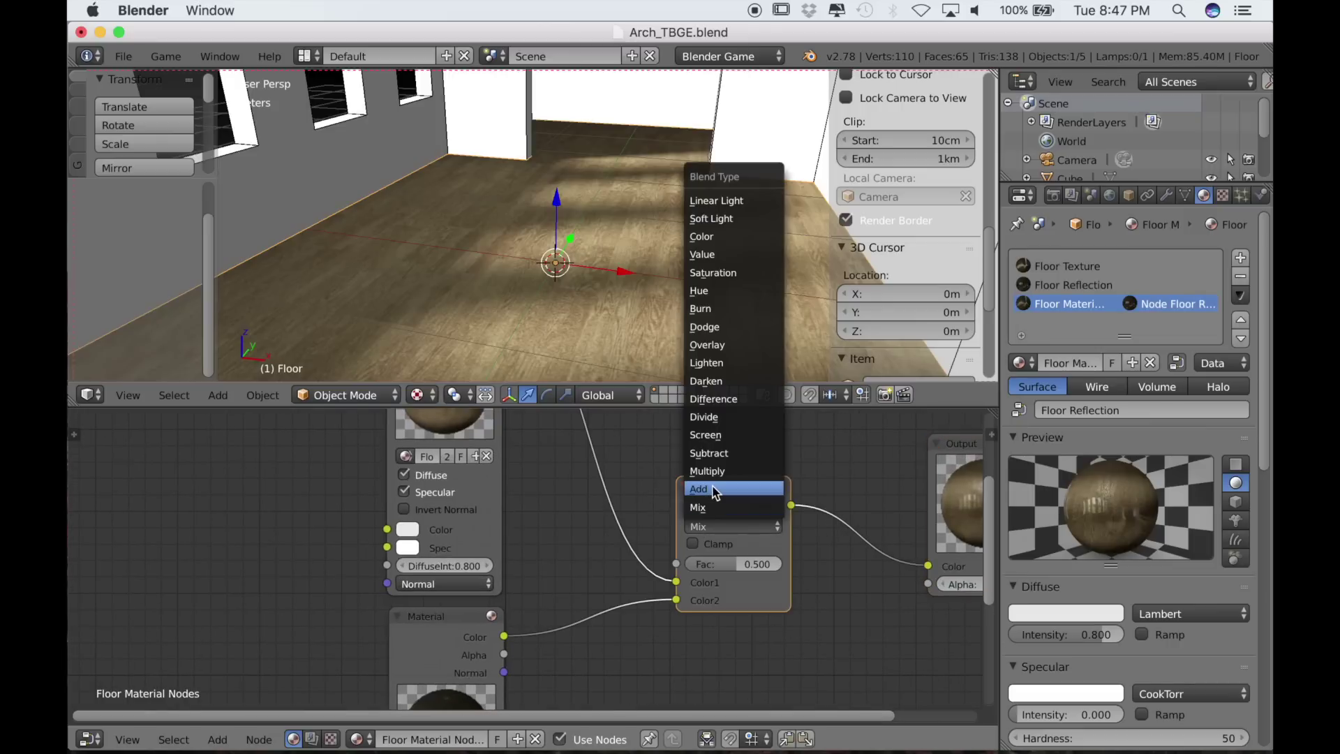
pyautogui.click(712, 485)
pyautogui.moveTo(508, 366); pyautogui.dragTo(509, 290, button='middle')
pyautogui.scroll(-4, 493, 487)
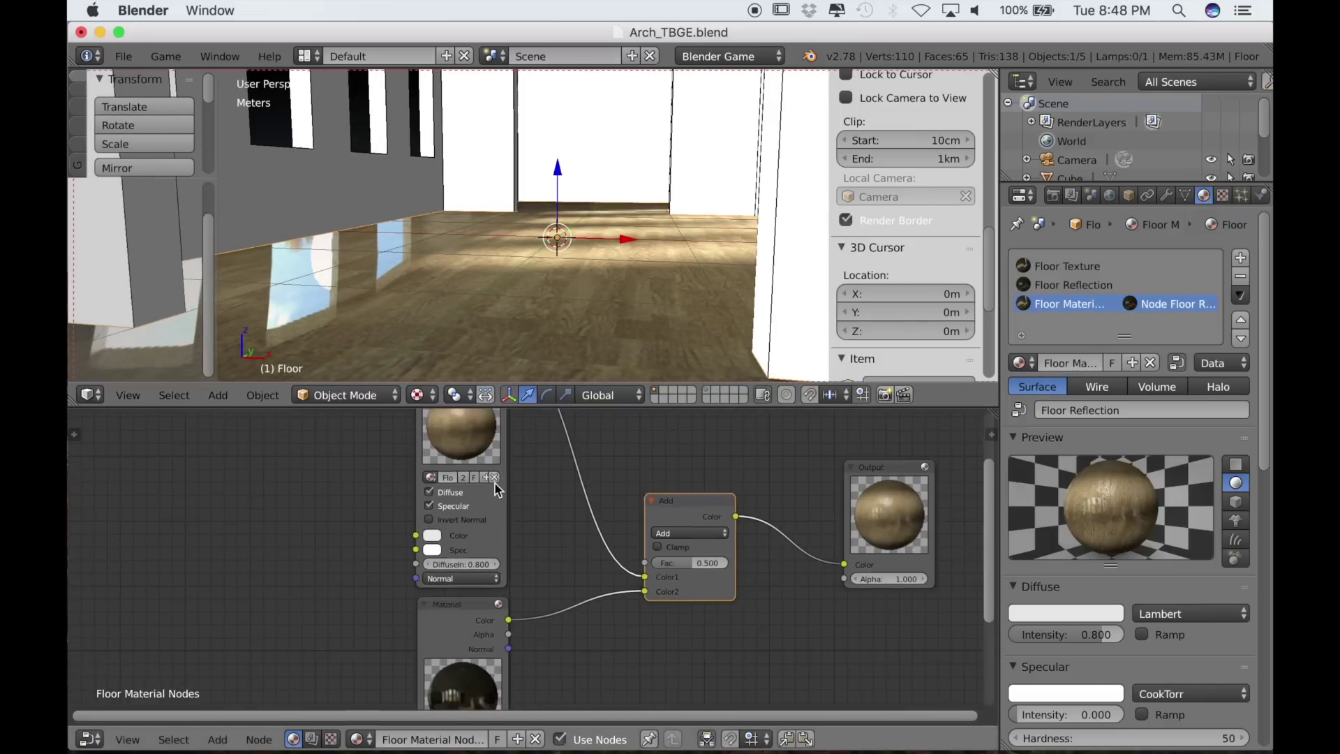
# - Add a Geometry input node well to the left of the two Material nodes
pyautogui.moveTo(492, 490); pyautogui.dragTo(501, 484, button='middle')
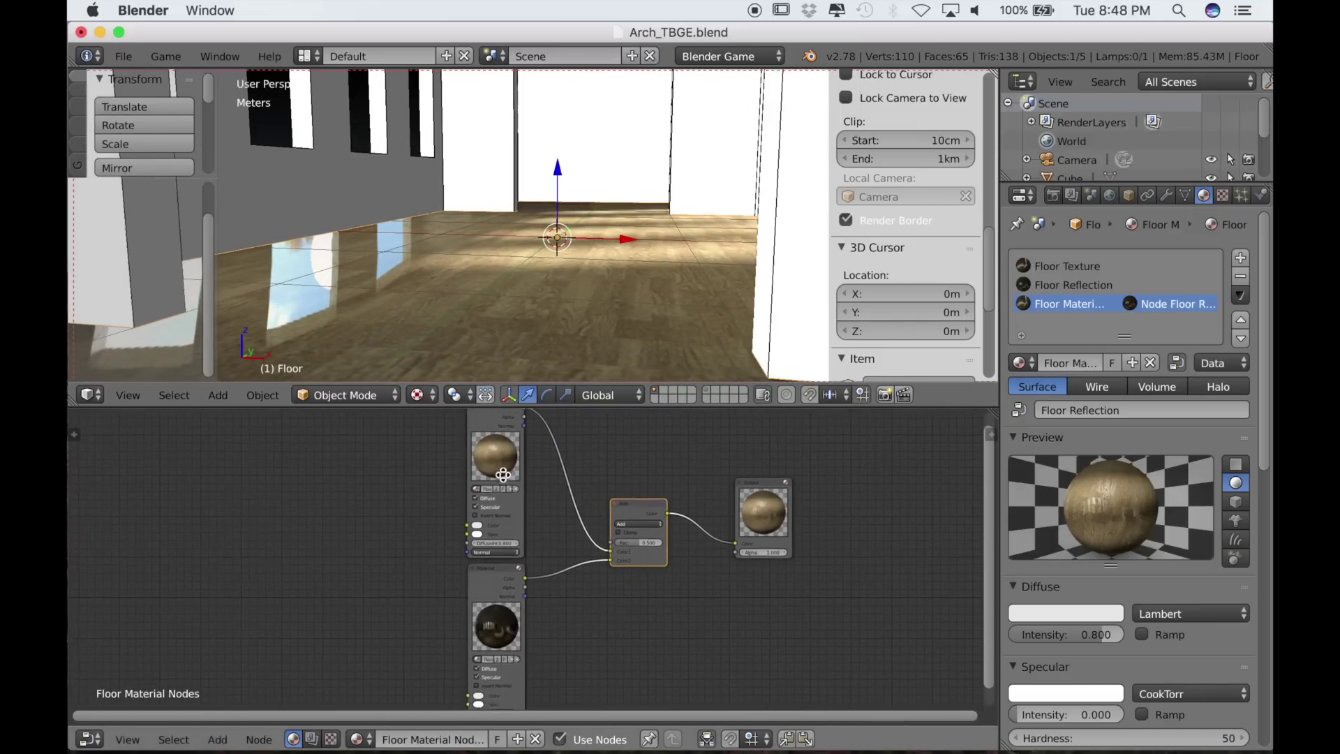
pyautogui.scroll(4, 460, 543)
pyautogui.moveTo(458, 542); pyautogui.dragTo(479, 513, button='middle')
pyautogui.hotkey('shift', 'a')
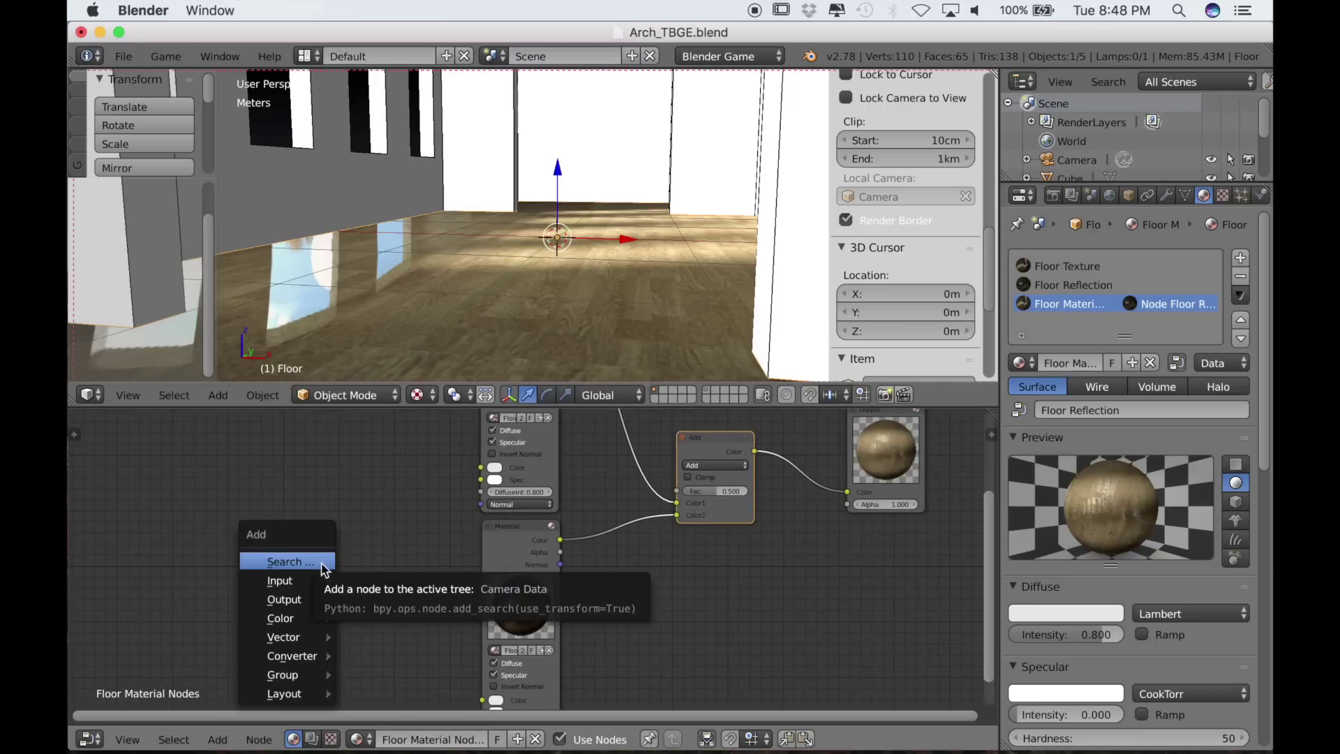
pyautogui.moveTo(325, 660)
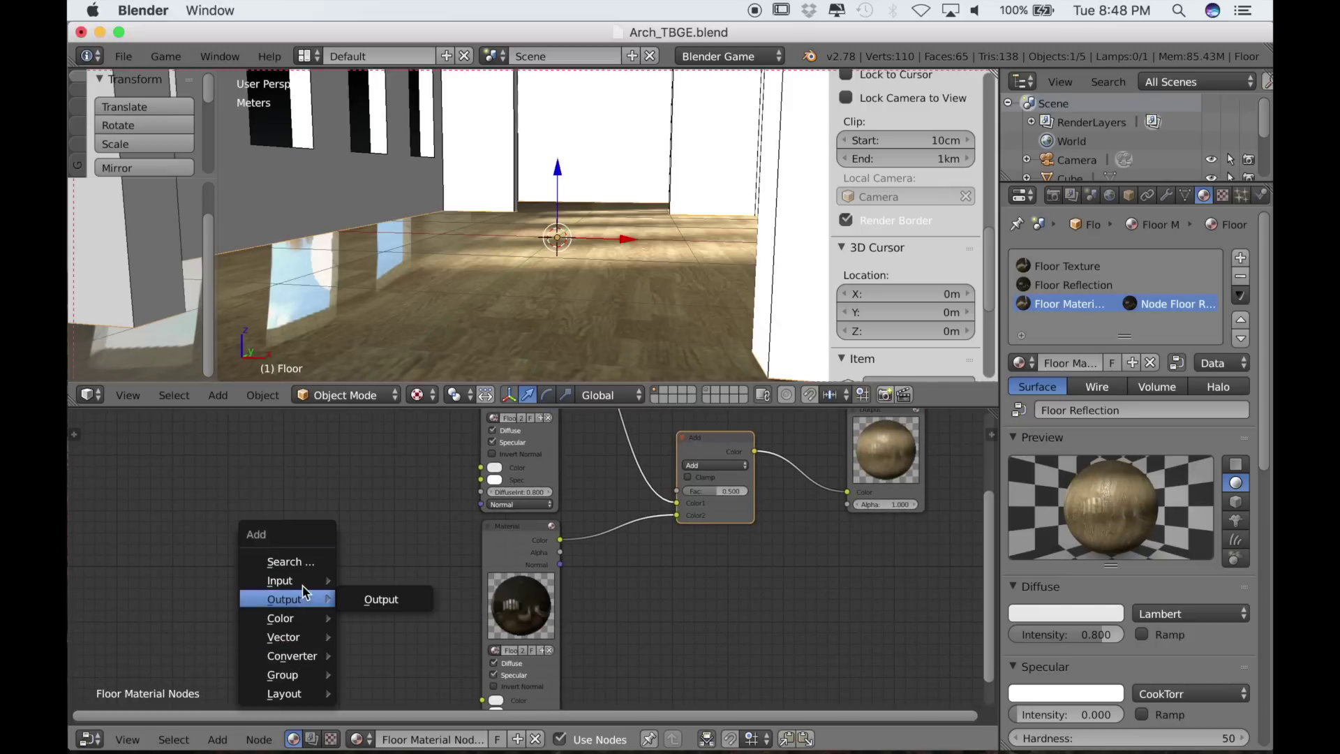
pyautogui.moveTo(305, 586)
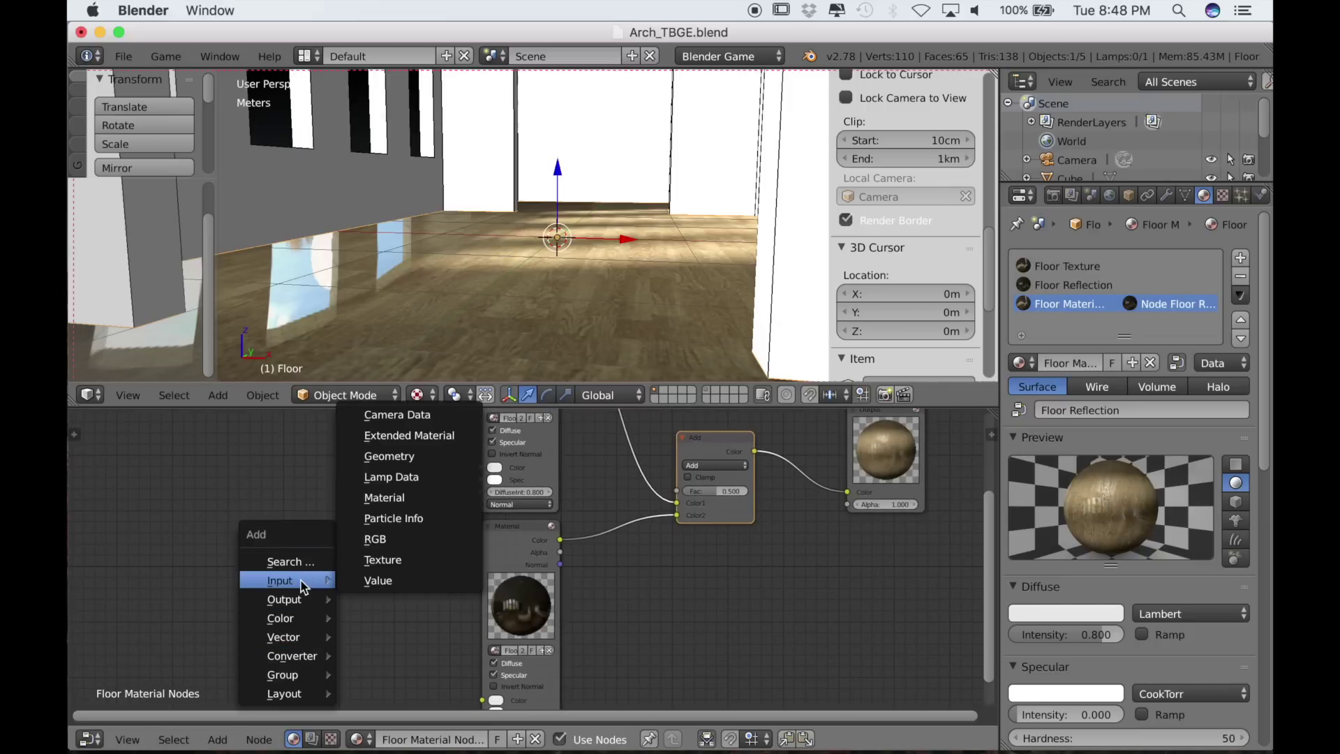
pyautogui.click(405, 464)
pyautogui.click(180, 520)
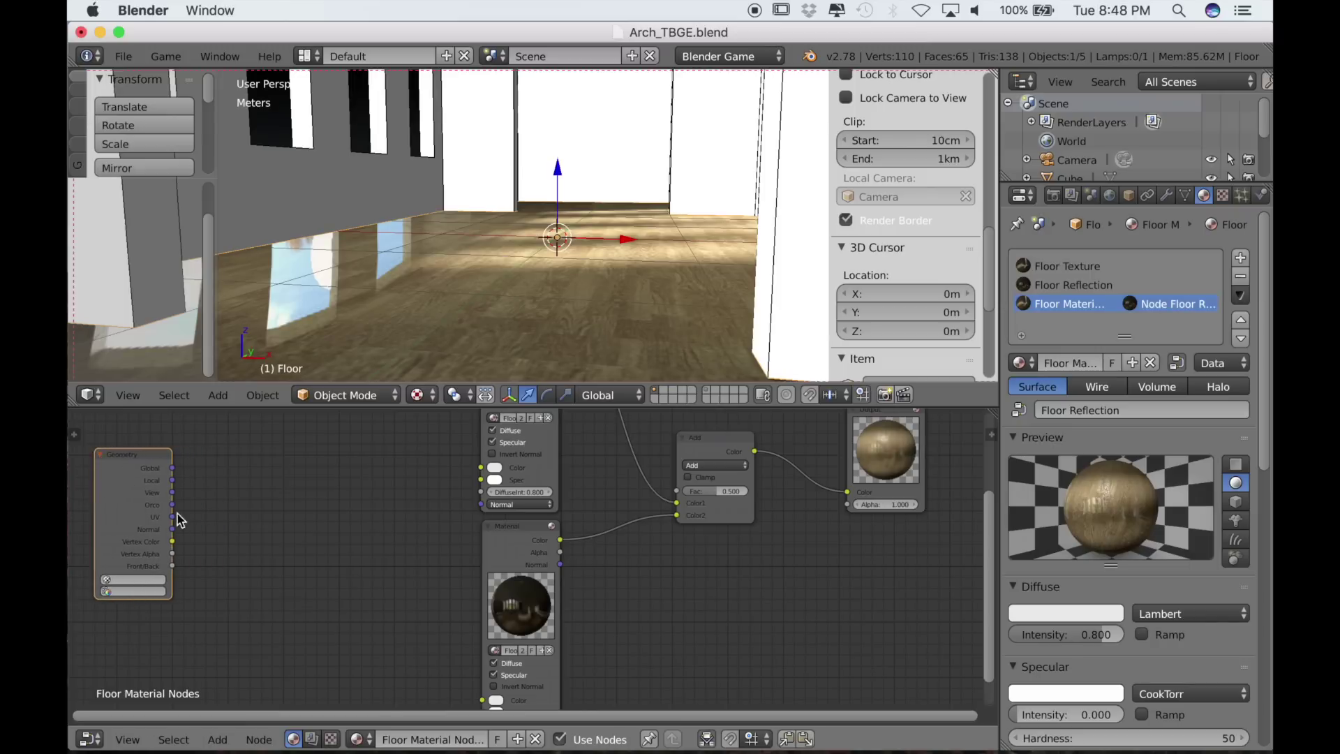
# - Add a Texture node and a Normal Map node in a row between the Geometry node and the Material nodes
pyautogui.hotkey('shift', 'a')
pyautogui.moveTo(195, 534)
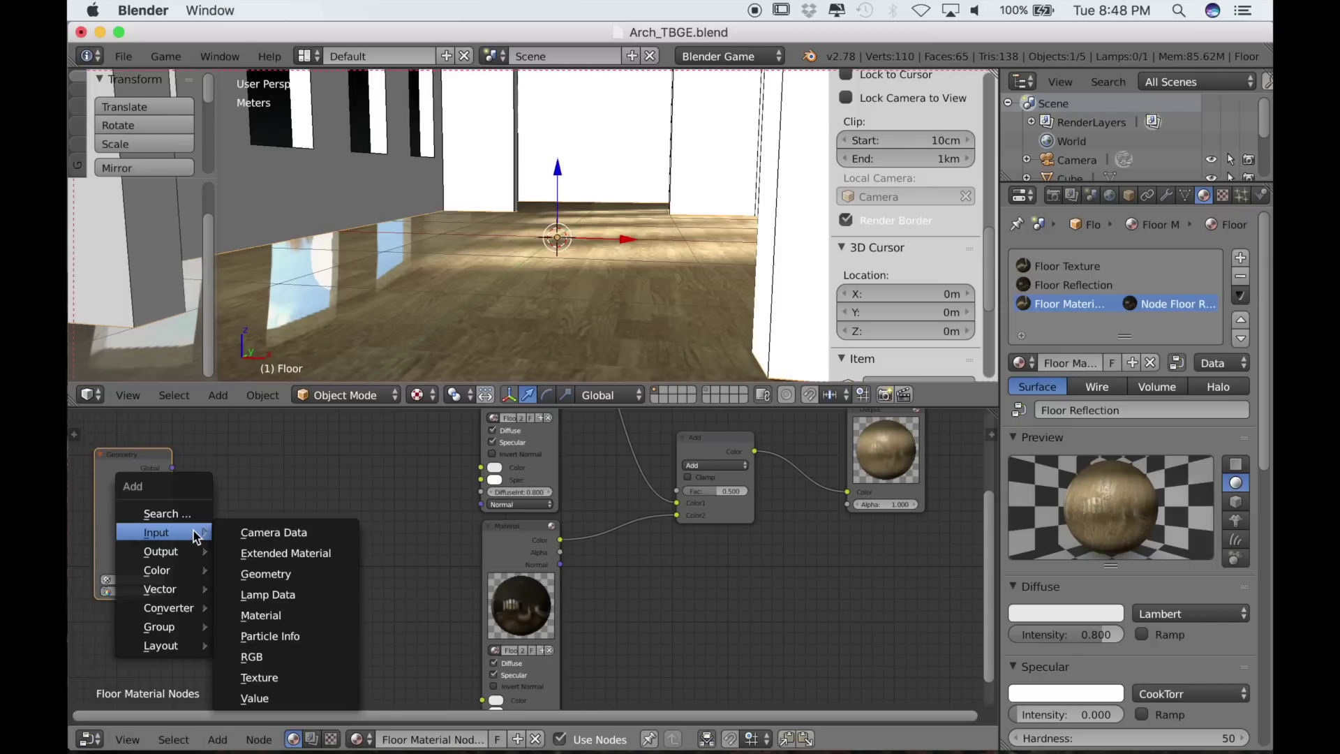
pyautogui.click(268, 676)
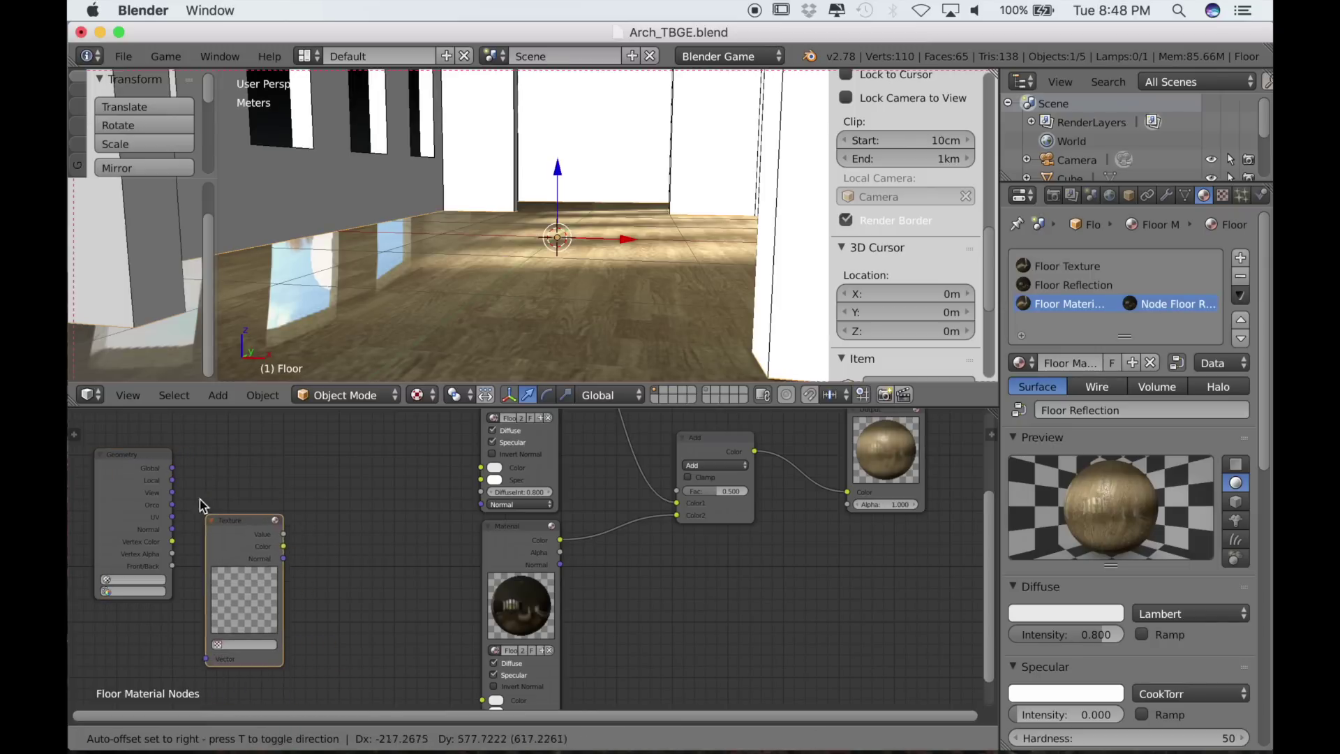
pyautogui.click(215, 467)
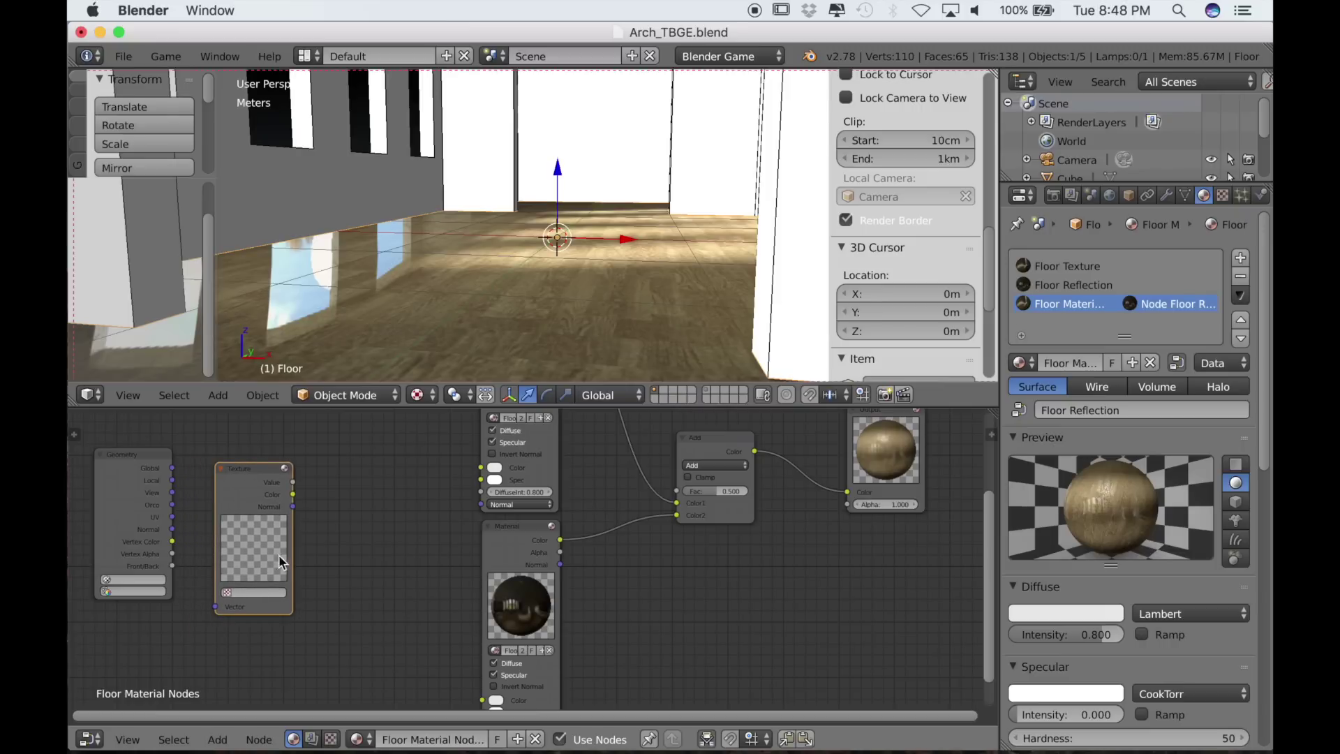
pyautogui.hotkey('shift', 'a')
pyautogui.moveTo(294, 636)
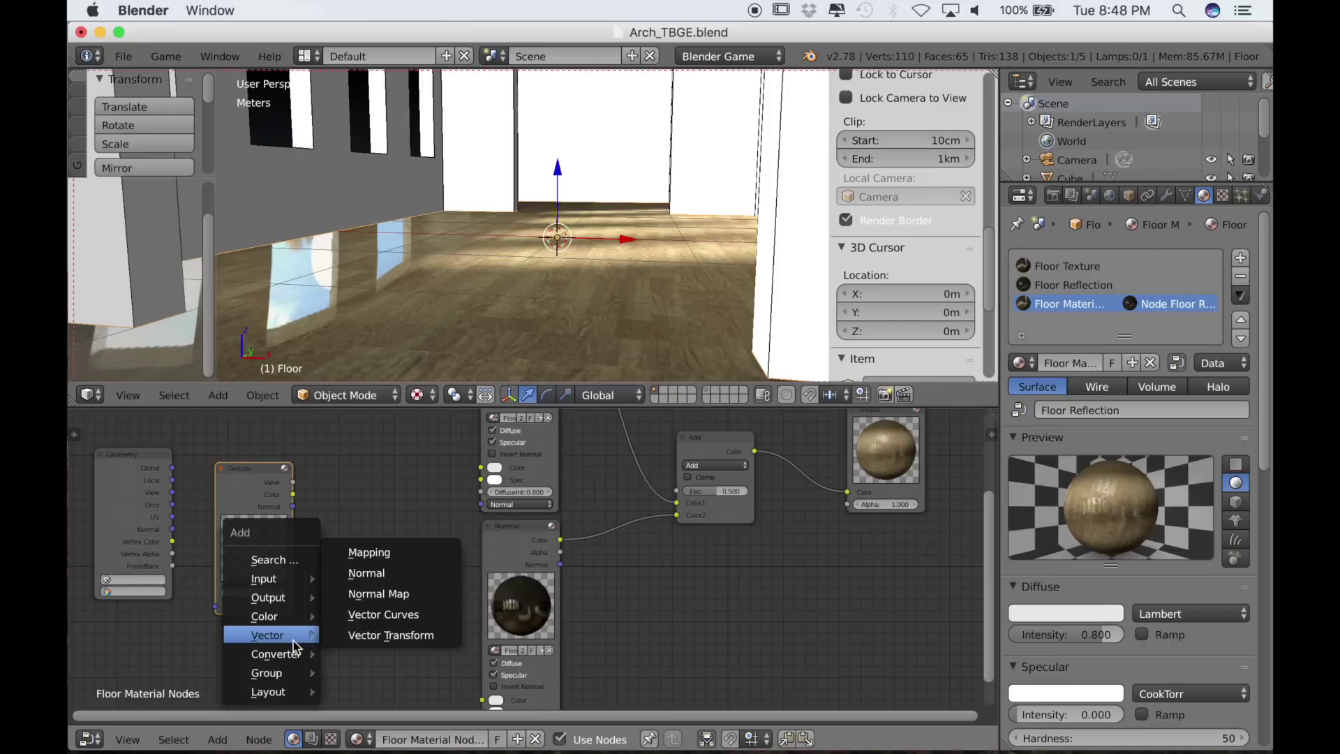
pyautogui.click(351, 597)
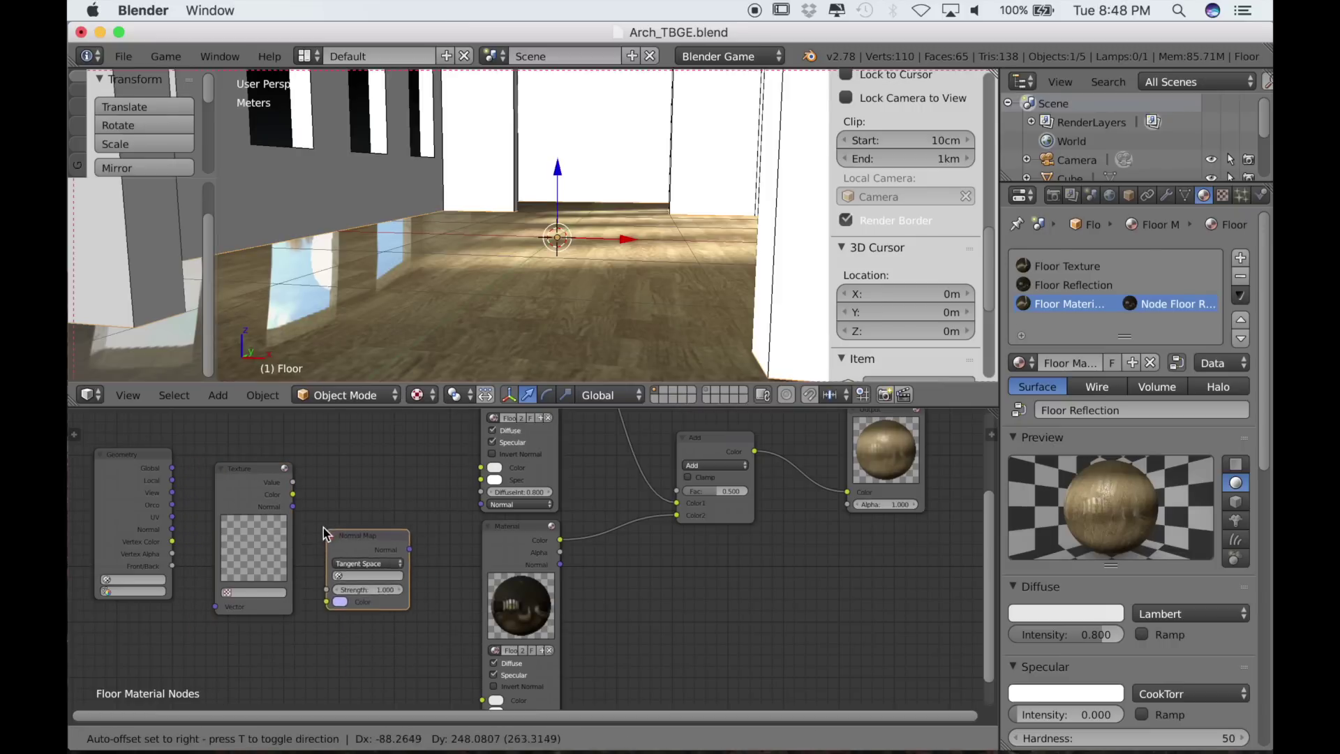
pyautogui.click(324, 525)
# - Link the Geometry node's UV to the Texture node's Vector, and the texture's Normal to the Normal Map's Color
pyautogui.moveTo(172, 518); pyautogui.dragTo(199, 547)
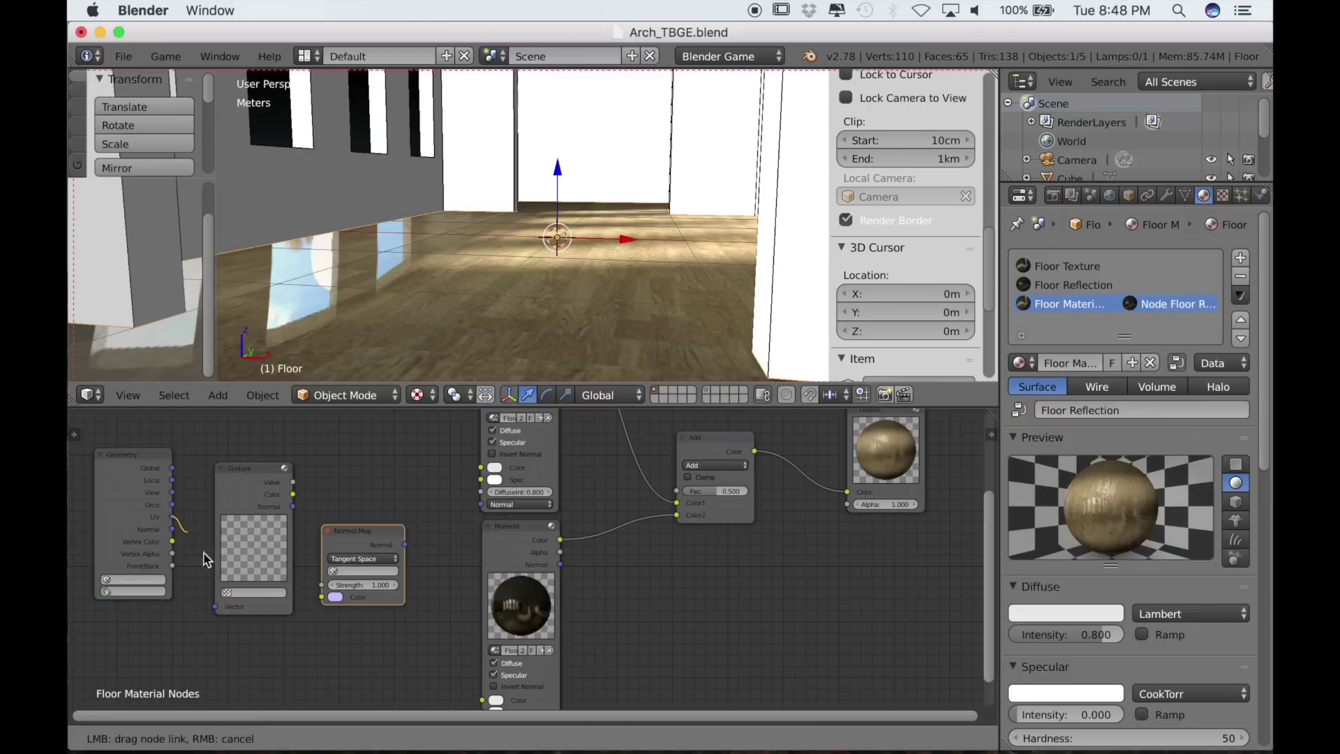
pyautogui.moveTo(227, 608); pyautogui.dragTo(216, 607)
pyautogui.moveTo(293, 507); pyautogui.dragTo(318, 600)
# - Assign the purple normal map texture, Texture.001, to the Texture node
pyautogui.scroll(6, 253, 613)
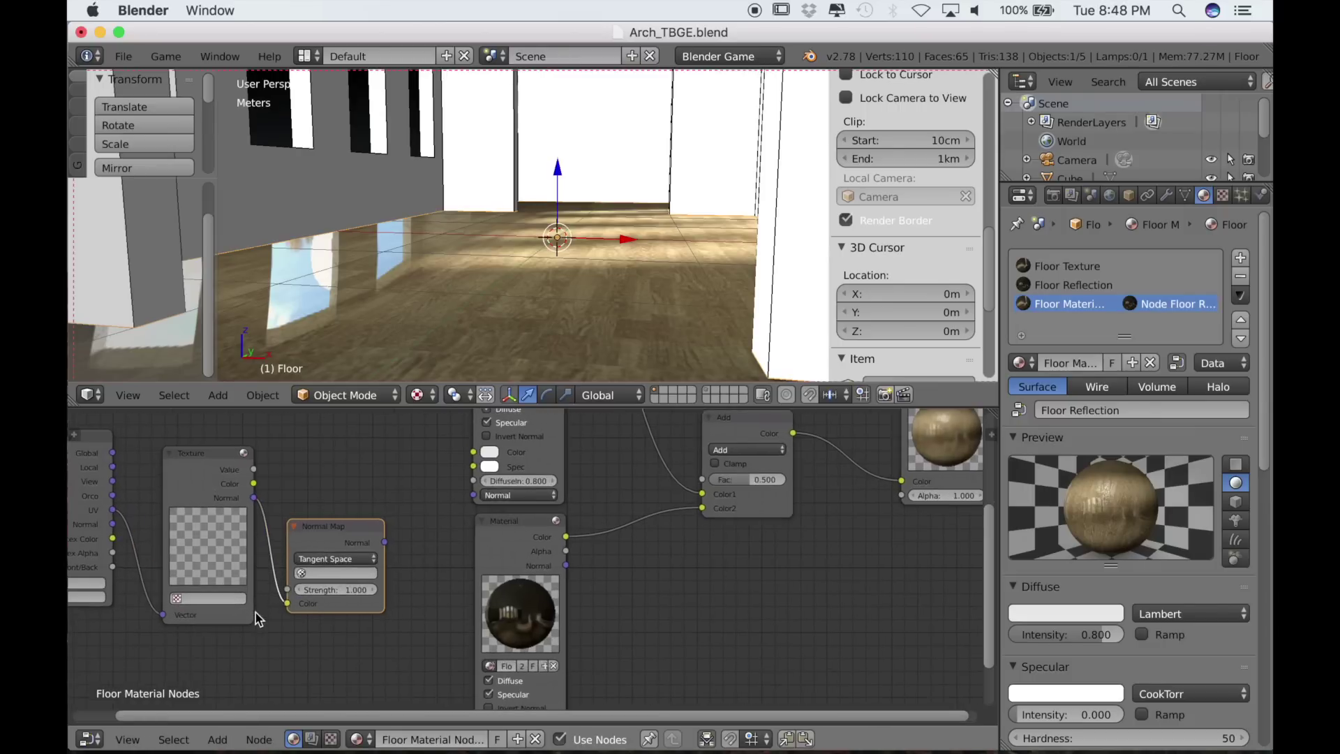
pyautogui.moveTo(486, 627); pyautogui.dragTo(550, 636, button='middle')
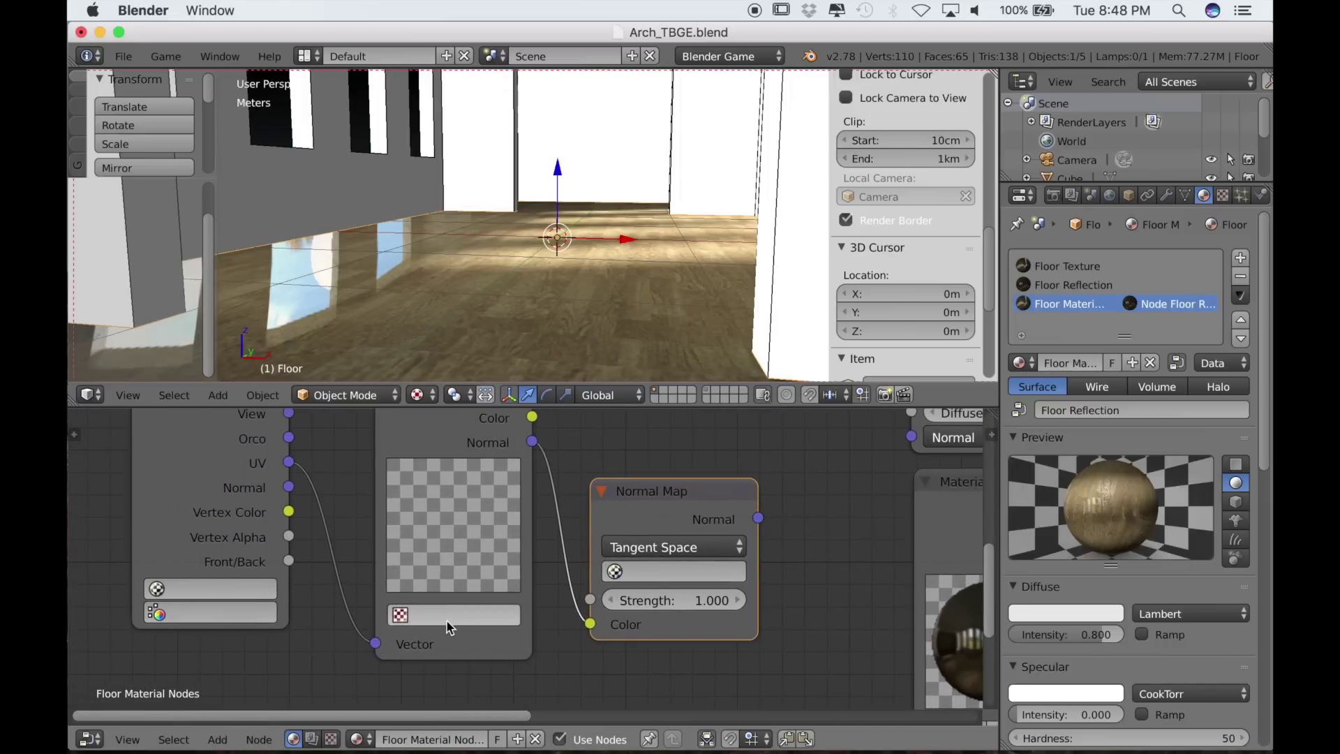
pyautogui.click(400, 615)
pyautogui.click(452, 440)
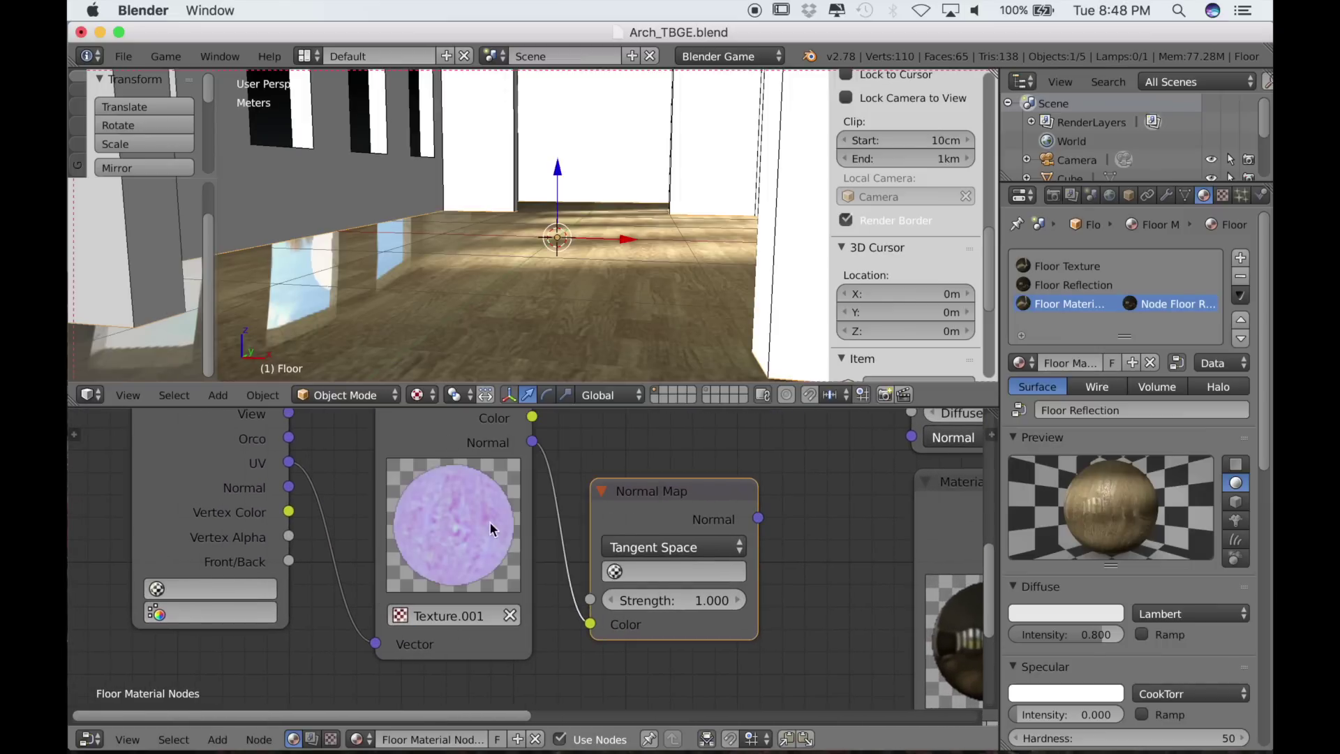
# - Link the Normal Map node's Normal output to the Normal input of the lower, Floor Reflection Material node
pyautogui.scroll(-5, 476, 519)
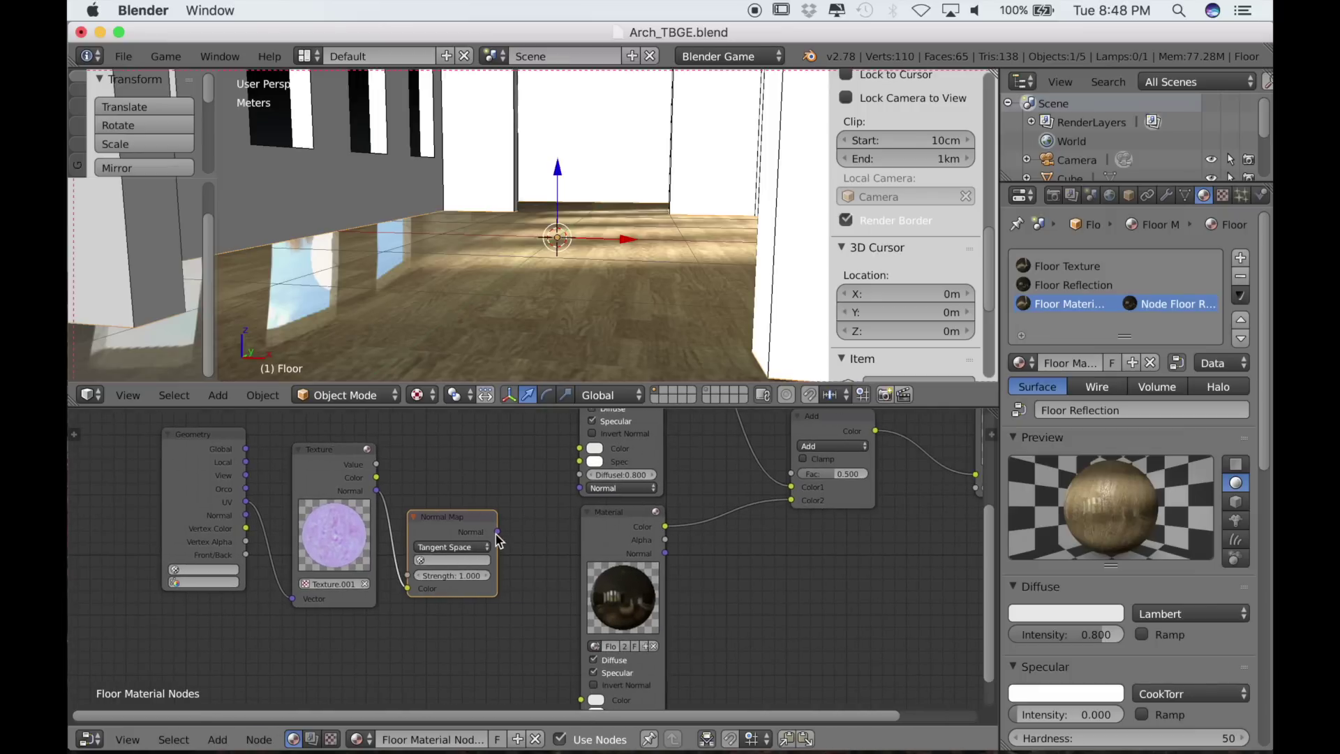
pyautogui.moveTo(496, 532); pyautogui.dragTo(525, 553)
pyautogui.moveTo(590, 698); pyautogui.dragTo(563, 658)
pyautogui.moveTo(571, 635); pyautogui.dragTo(582, 570, button='middle')
pyautogui.moveTo(510, 467); pyautogui.dragTo(538, 524)
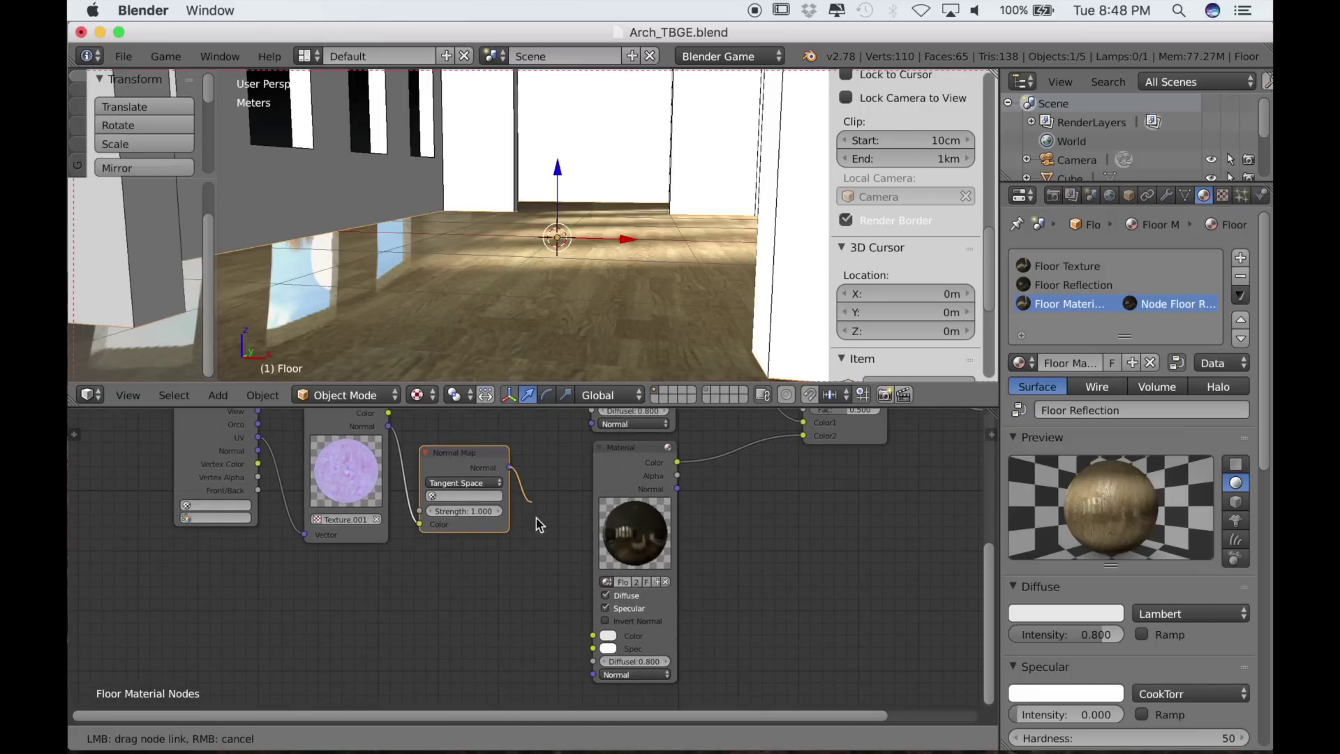
pyautogui.moveTo(590, 680); pyautogui.dragTo(593, 675)
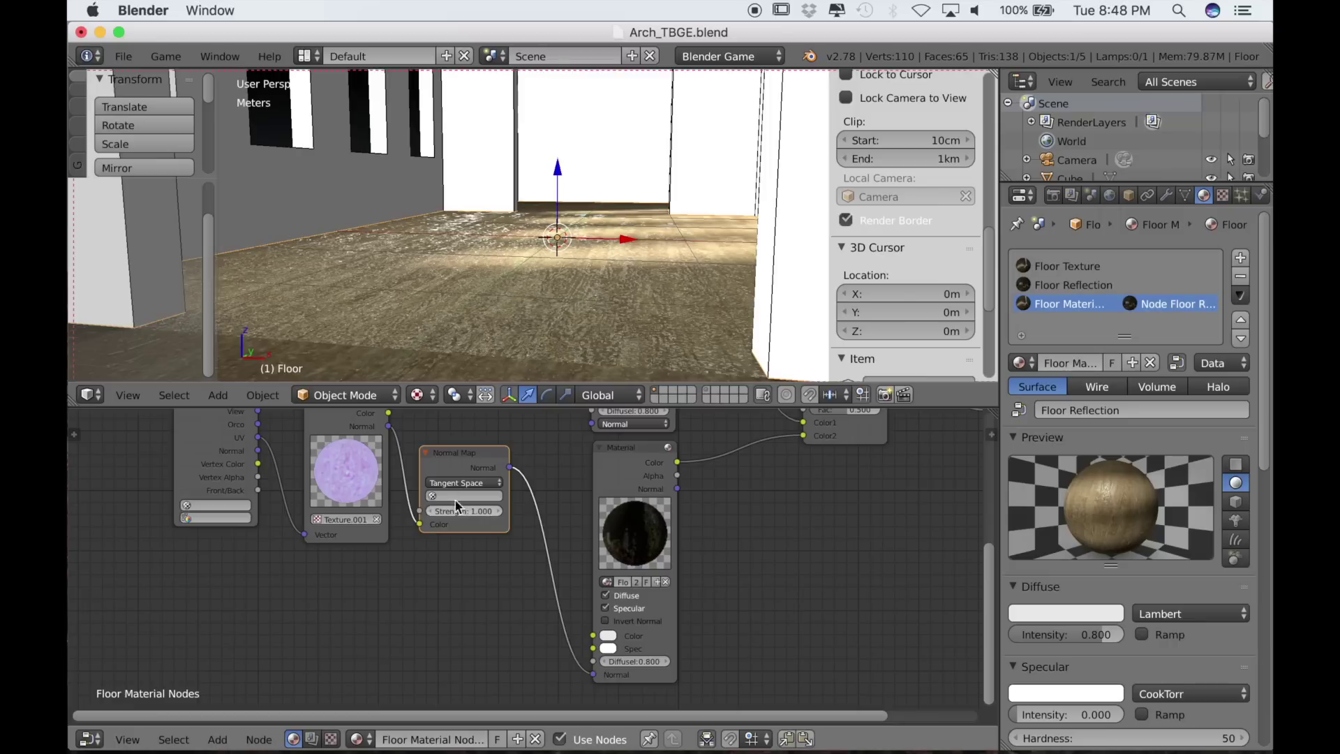
# - Set the Normal Map strength to 0.060 and inspect the floor's reflections from above
pyautogui.scroll(3, 453, 380)
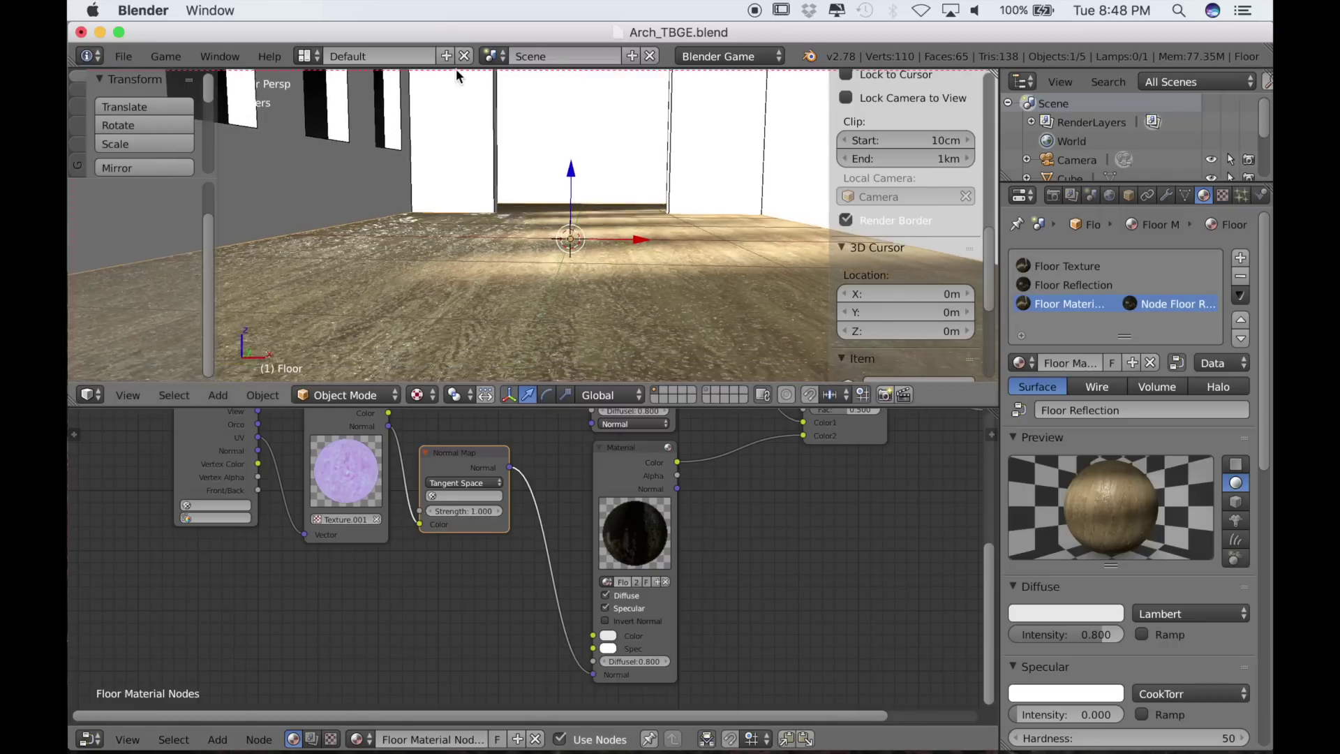
pyautogui.scroll(3, 501, 577)
pyautogui.moveTo(503, 578); pyautogui.dragTo(583, 632, button='middle')
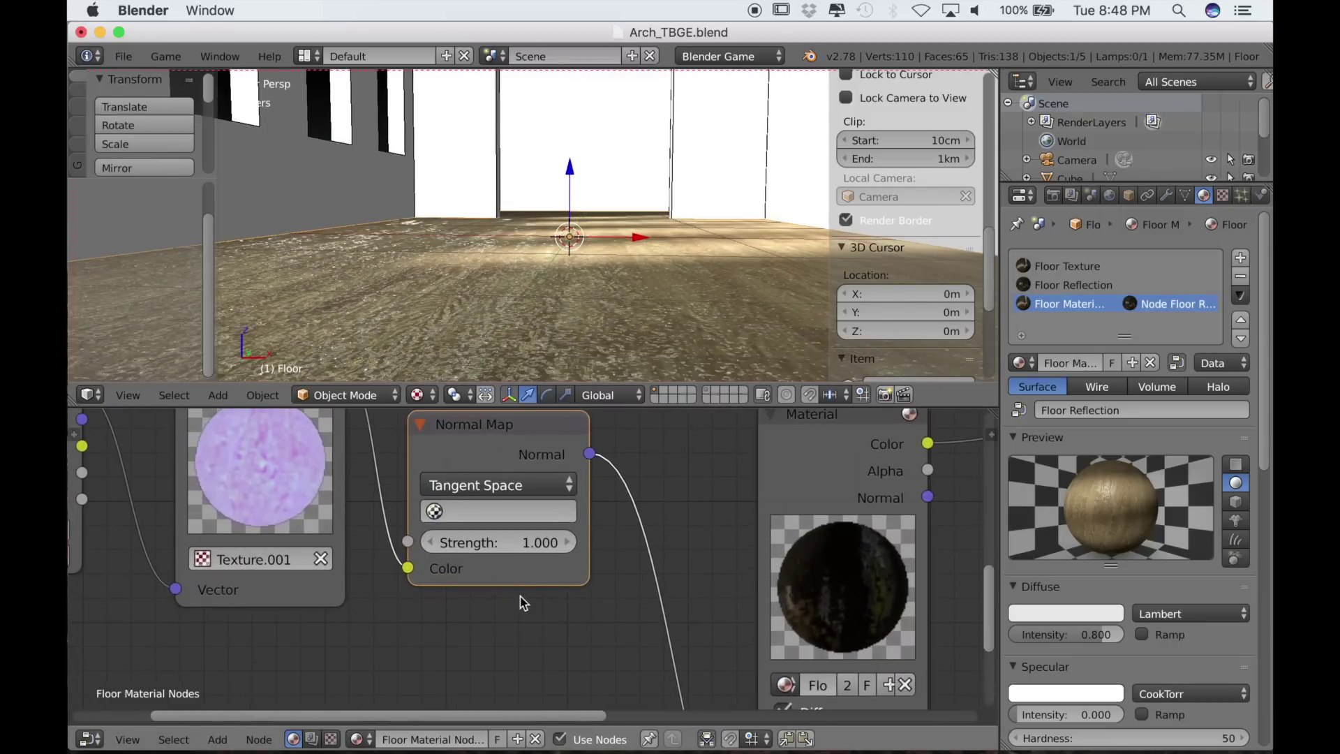
pyautogui.scroll(1, 531, 597)
pyautogui.press('BackSpace')
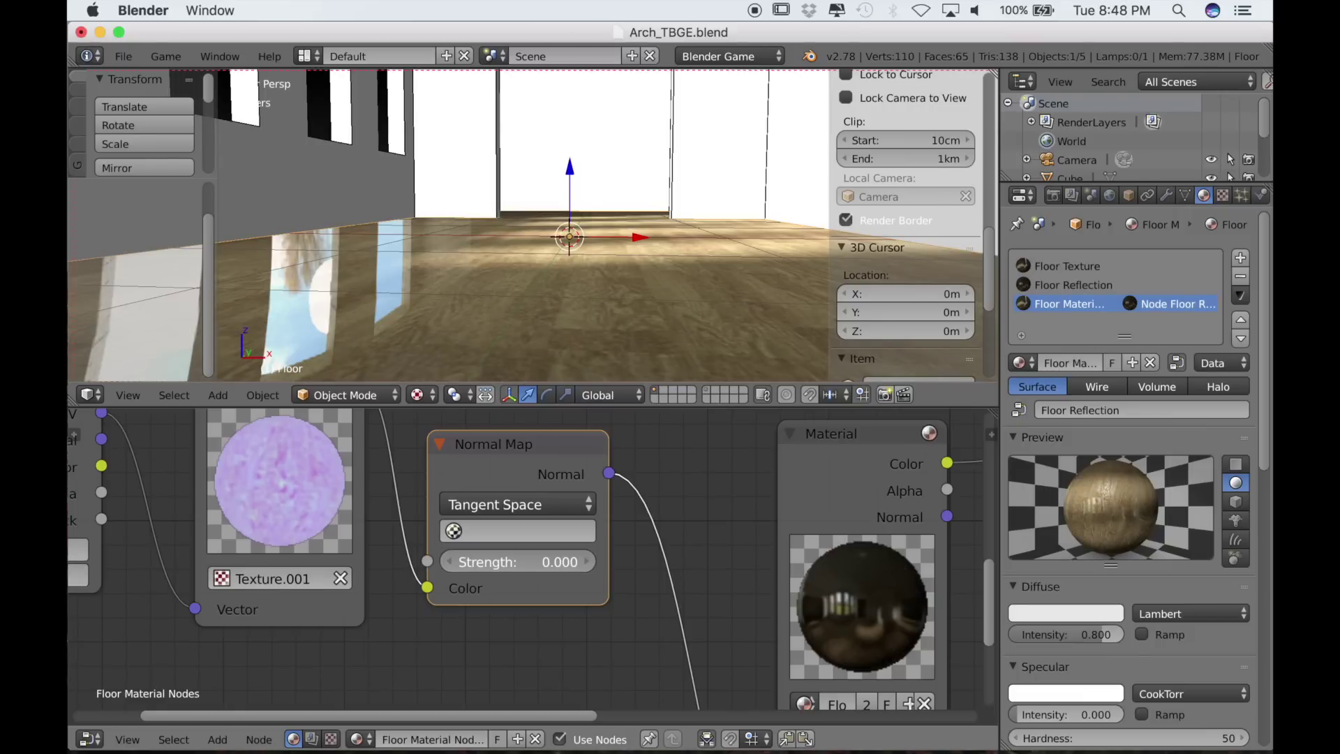
pyautogui.moveTo(520, 562); pyautogui.dragTo(528, 562)
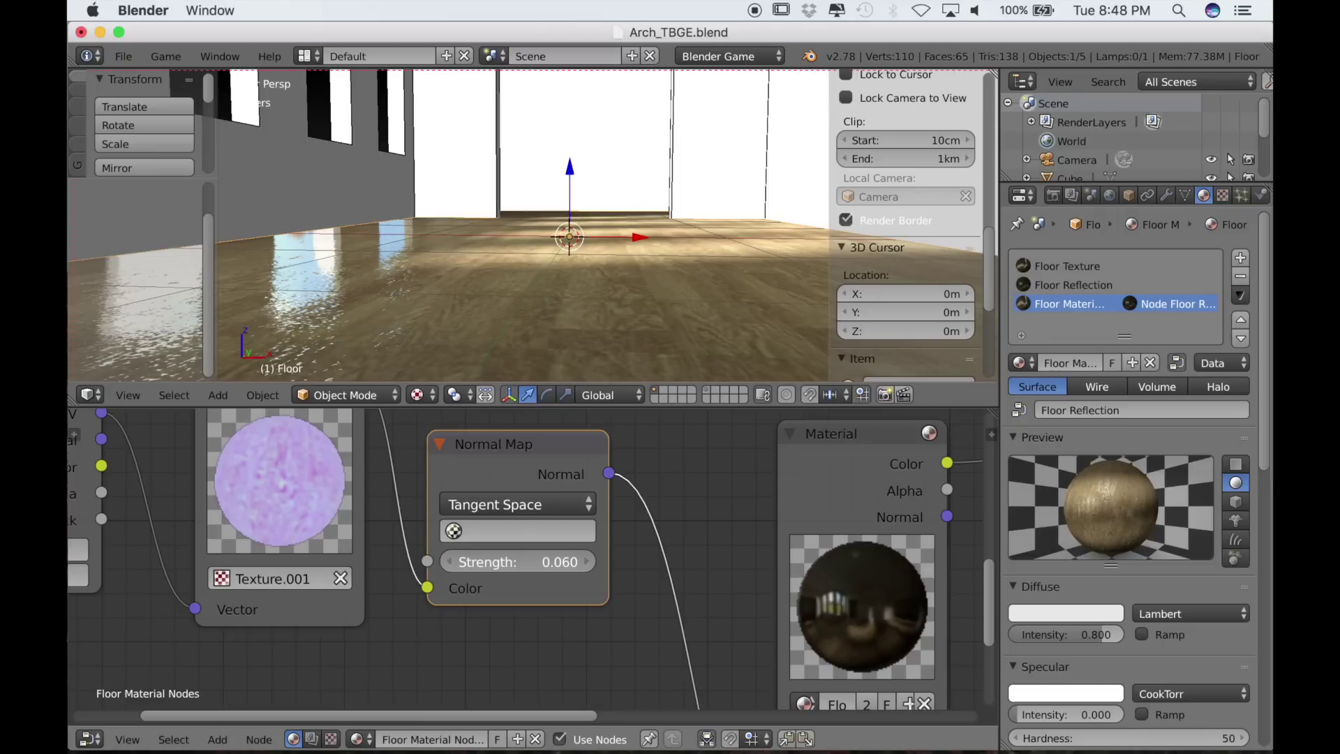
pyautogui.moveTo(461, 360); pyautogui.dragTo(446, 156, button='middle')
pyautogui.moveTo(484, 284); pyautogui.dragTo(536, 282, button='middle')
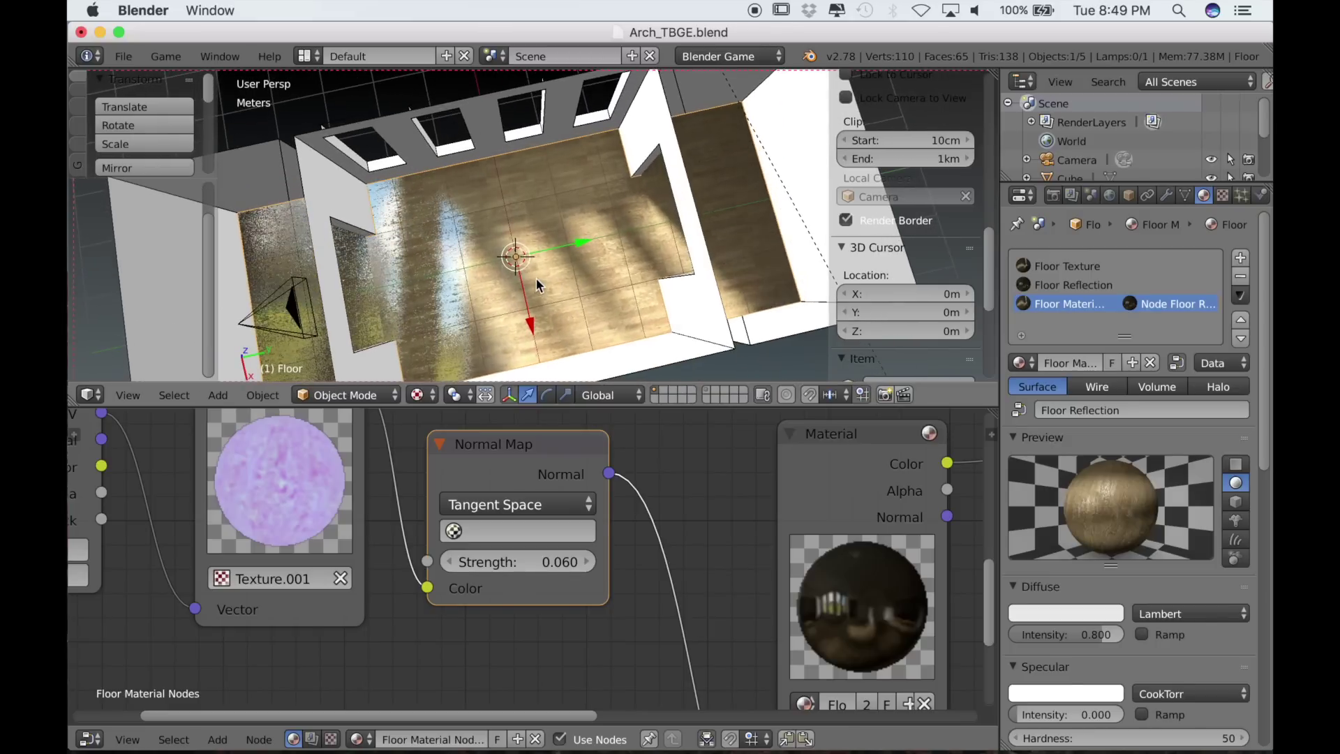
# - Move the Geometry, Texture and Normal Map nodes down to sit beside the lower Material node
pyautogui.scroll(-5, 605, 558)
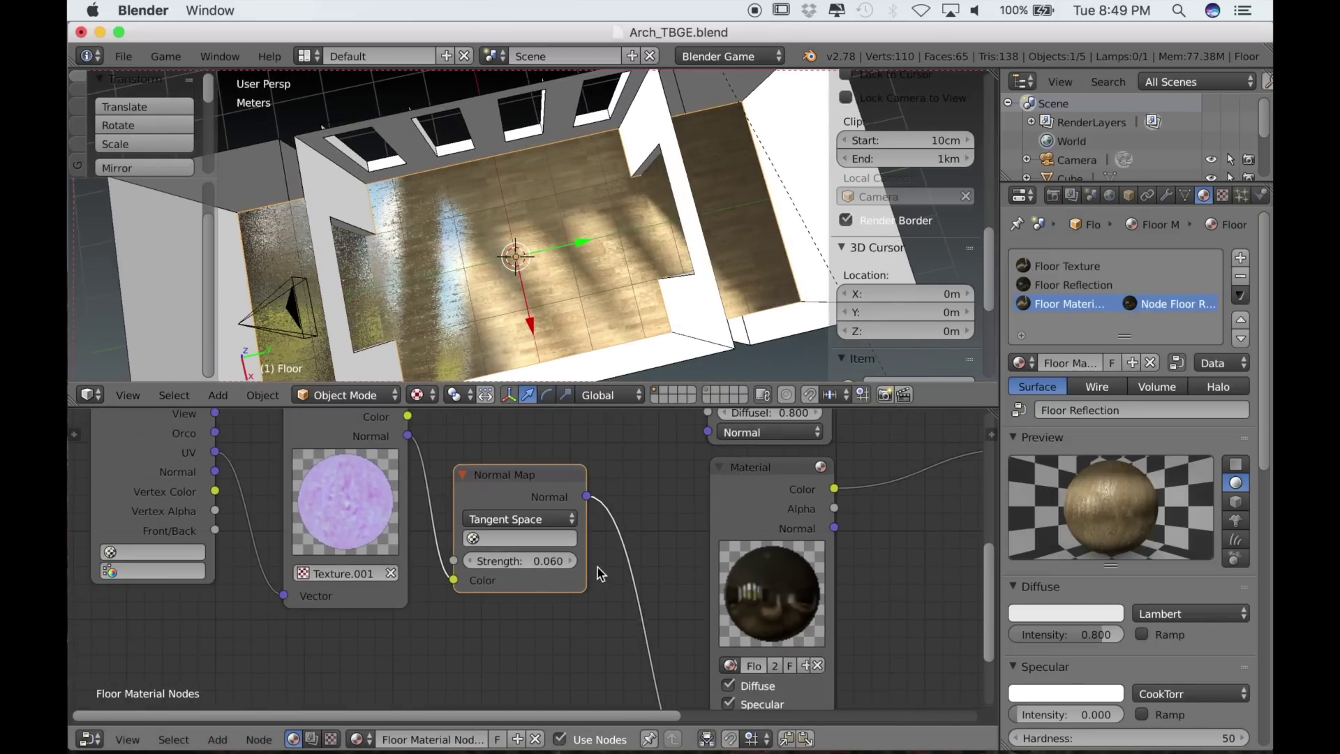
pyautogui.hscroll(-2, 489, 515)
pyautogui.moveTo(357, 496); pyautogui.dragTo(327, 581)
pyautogui.moveTo(441, 487); pyautogui.dragTo(417, 566)
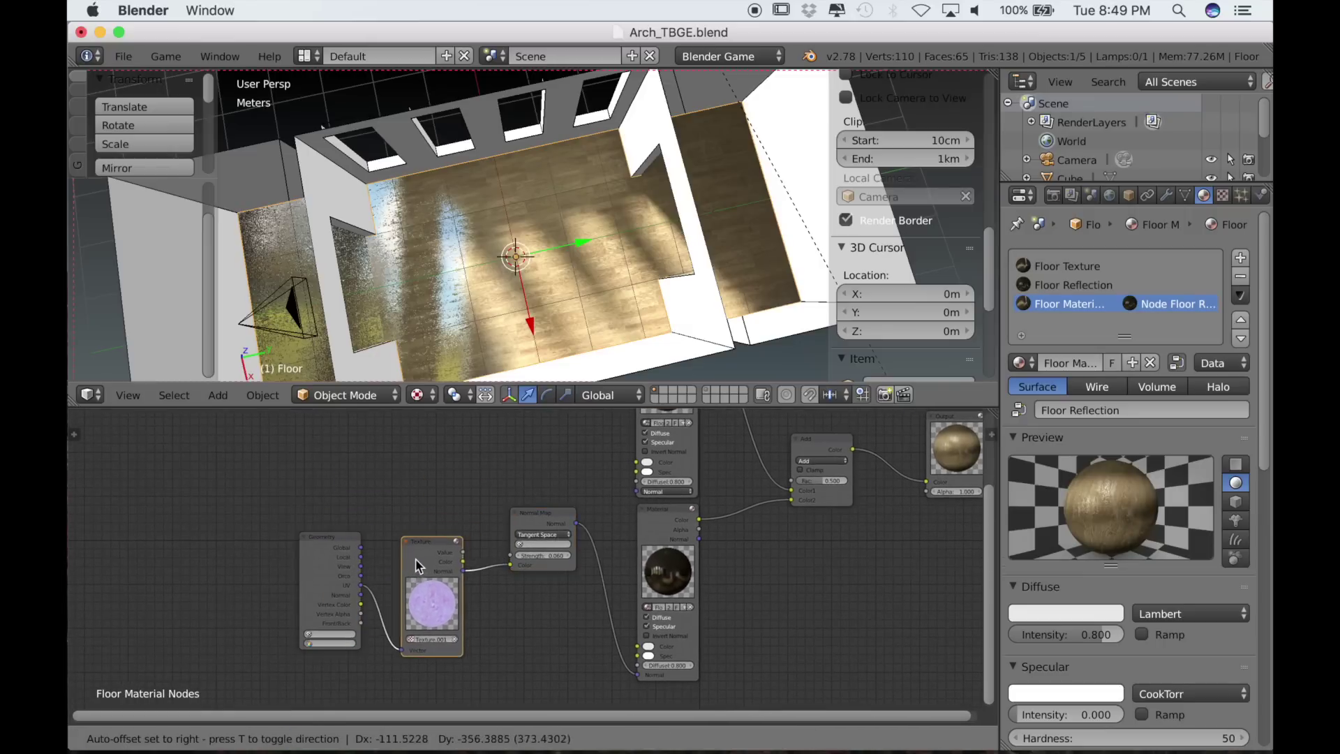
pyautogui.moveTo(520, 514); pyautogui.dragTo(502, 561)
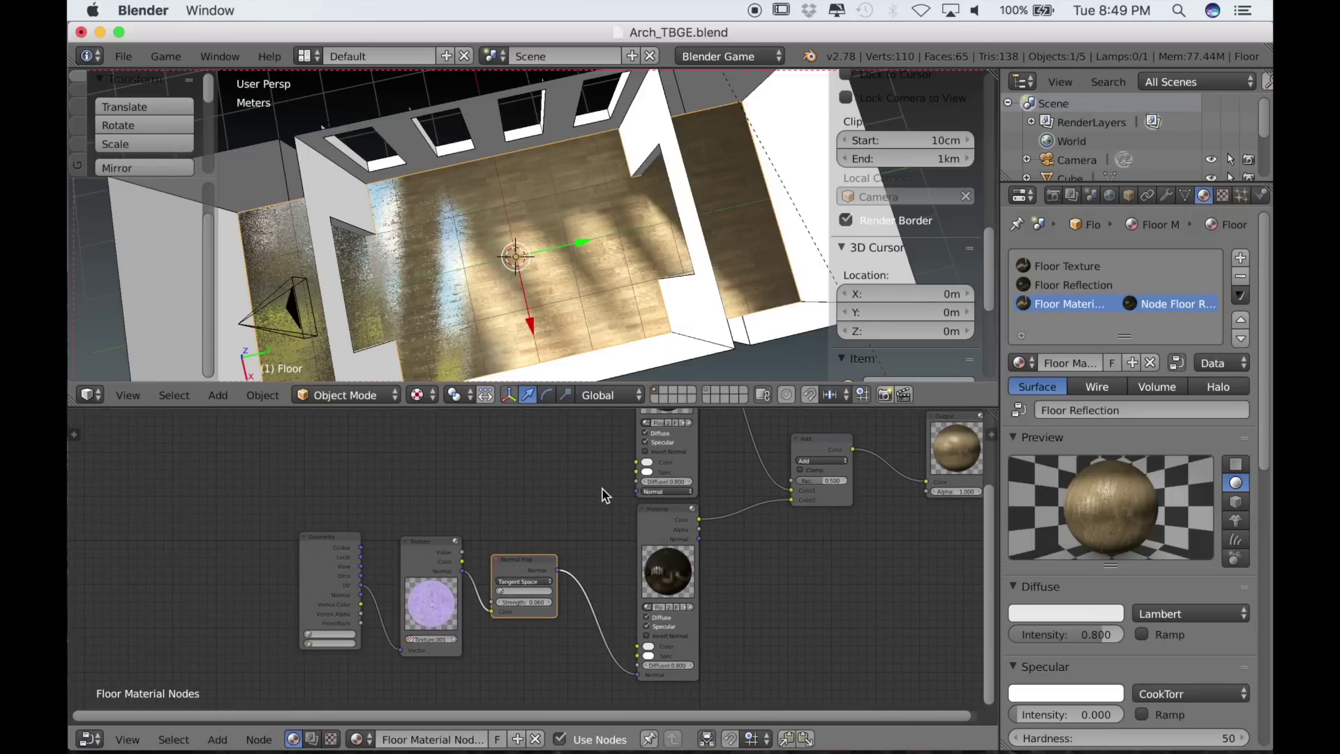
pyautogui.moveTo(602, 488); pyautogui.dragTo(600, 534, button='middle')
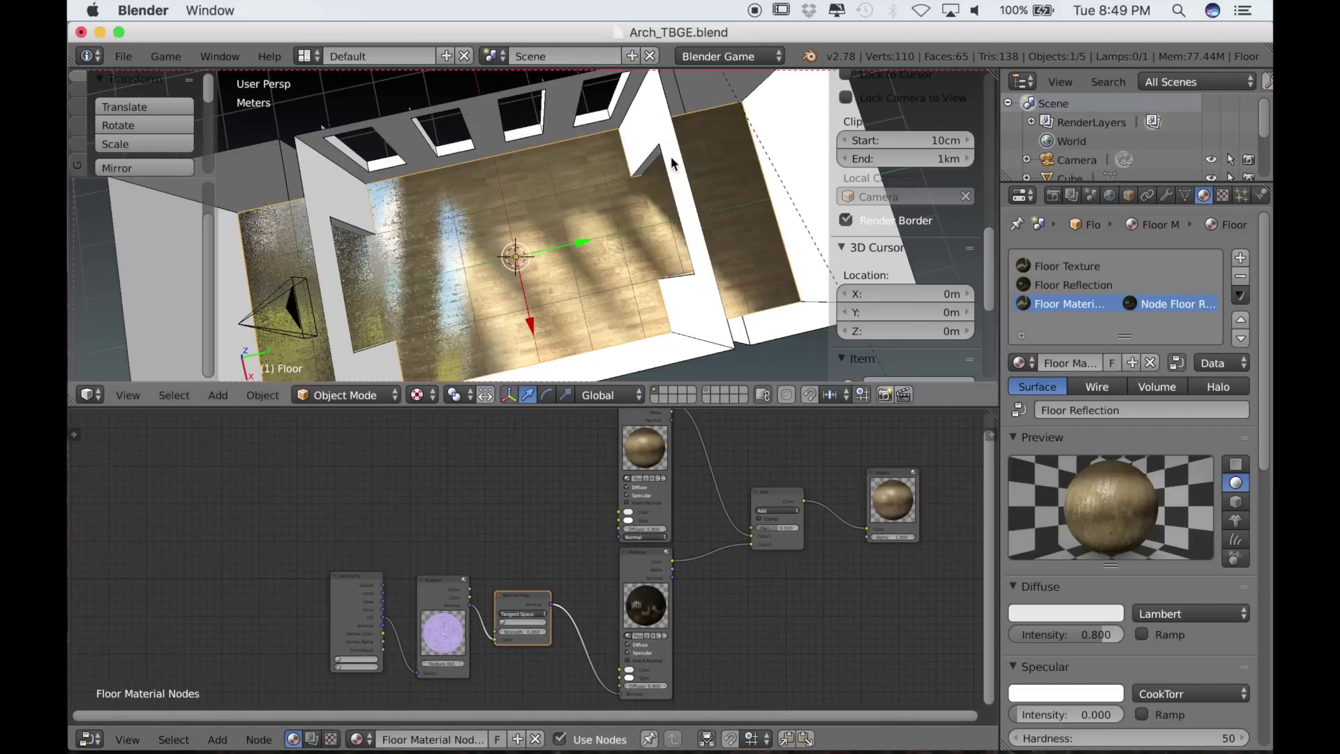
# - Switch the render engine to Cycles Render and add a Layer Weight node to the left of the upper Material node
pyautogui.click(740, 57)
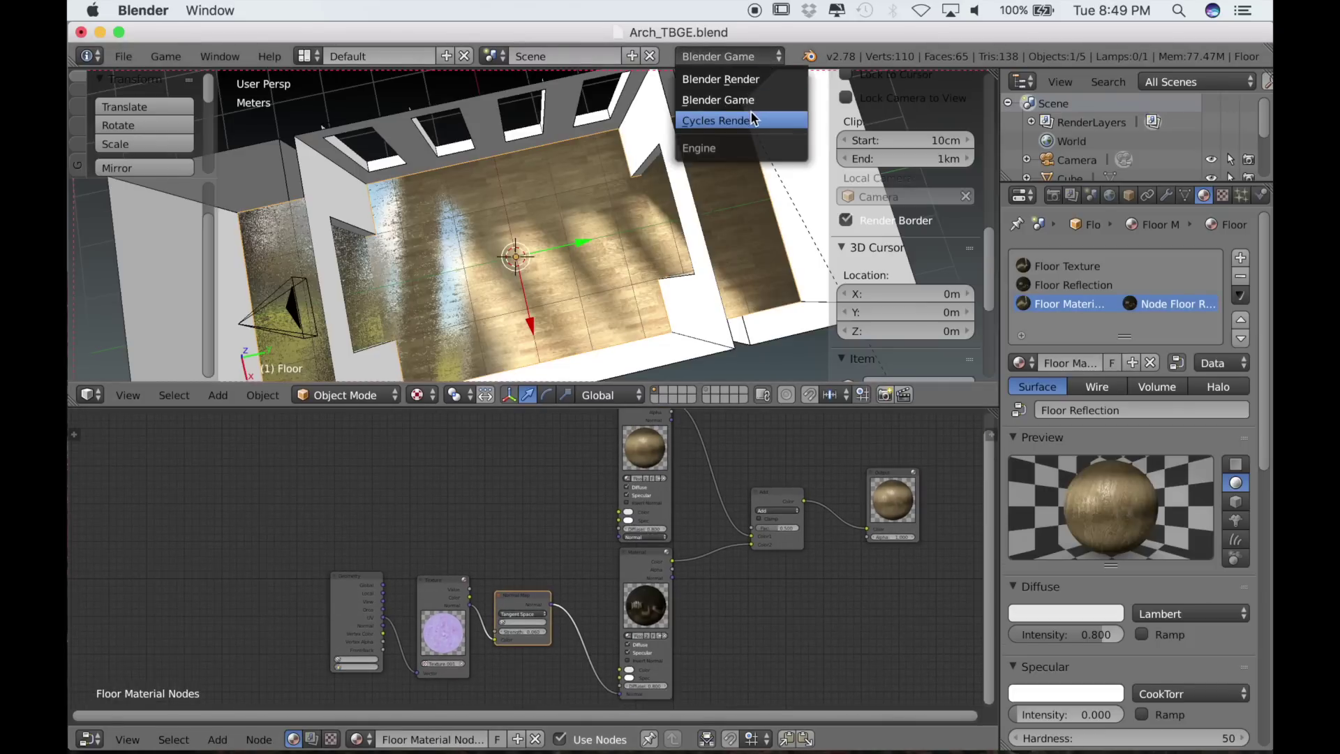
pyautogui.click(750, 122)
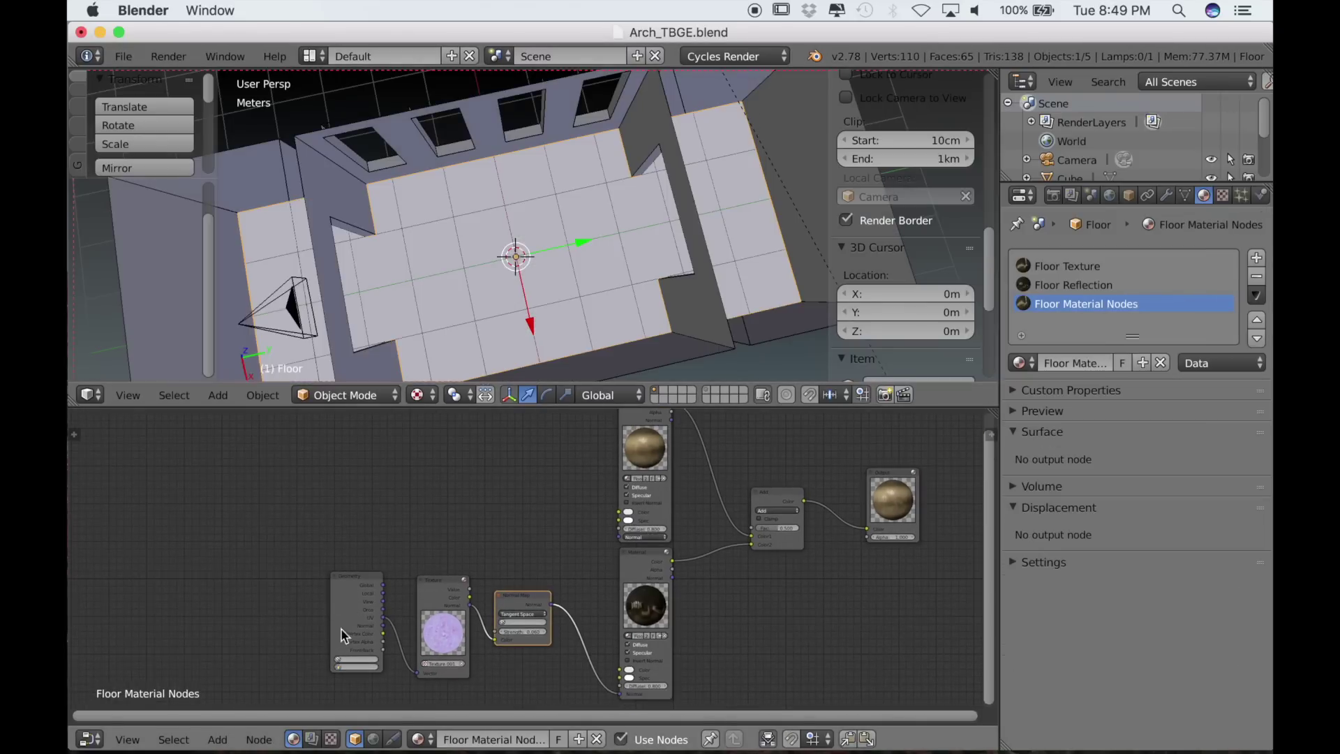
pyautogui.hotkey('shift', 'a')
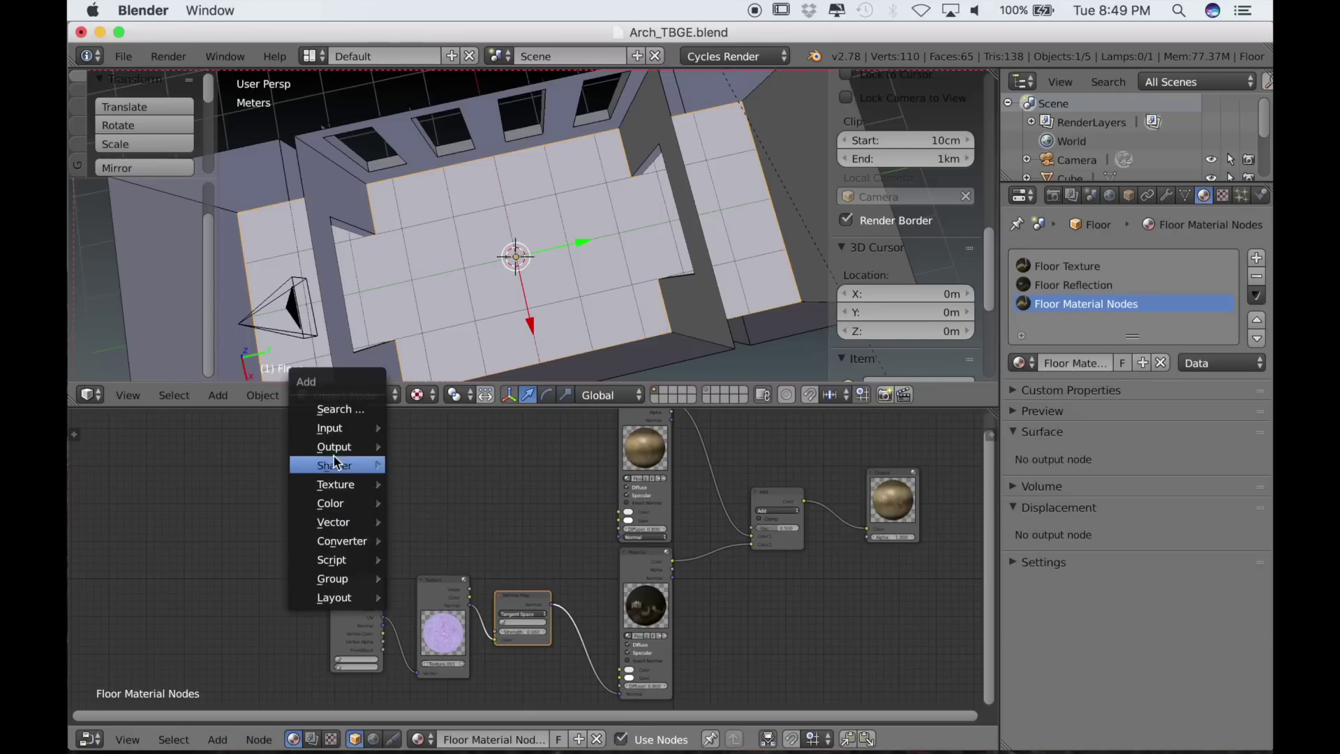
pyautogui.moveTo(335, 437)
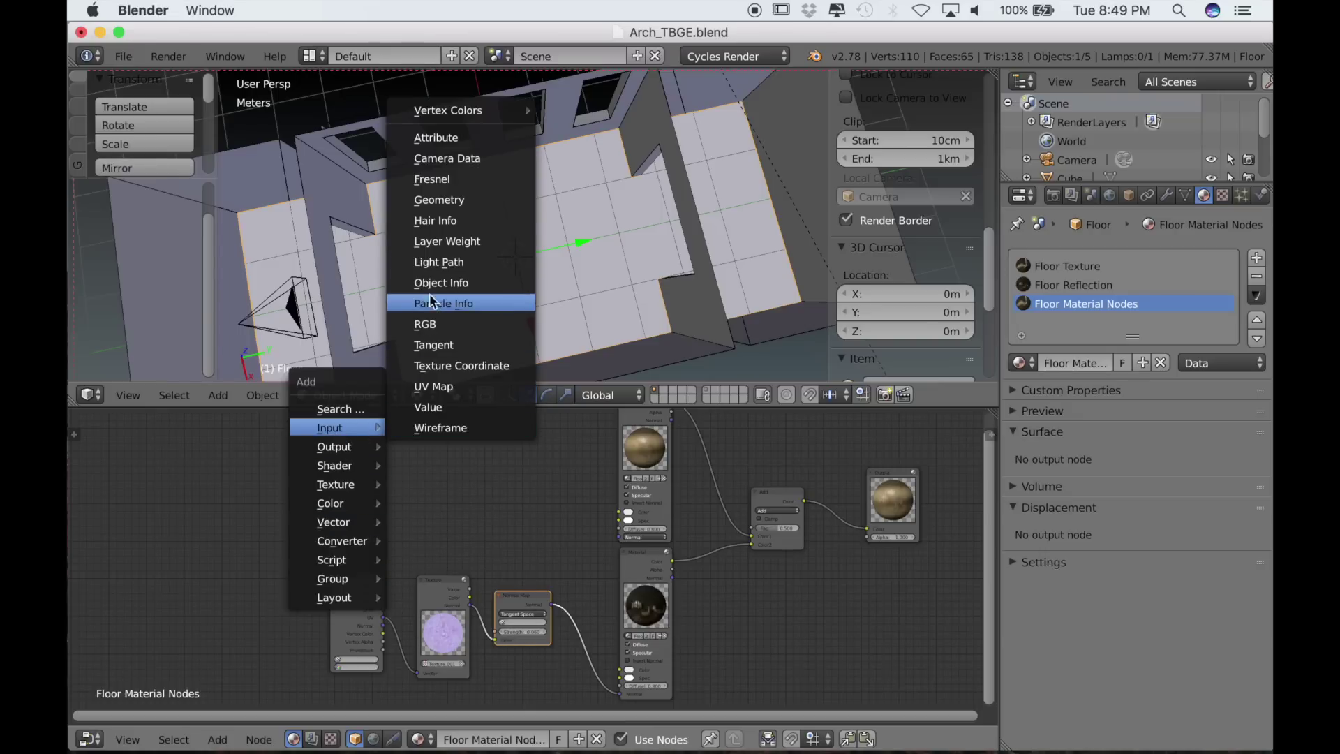
pyautogui.click(437, 241)
pyautogui.click(480, 466)
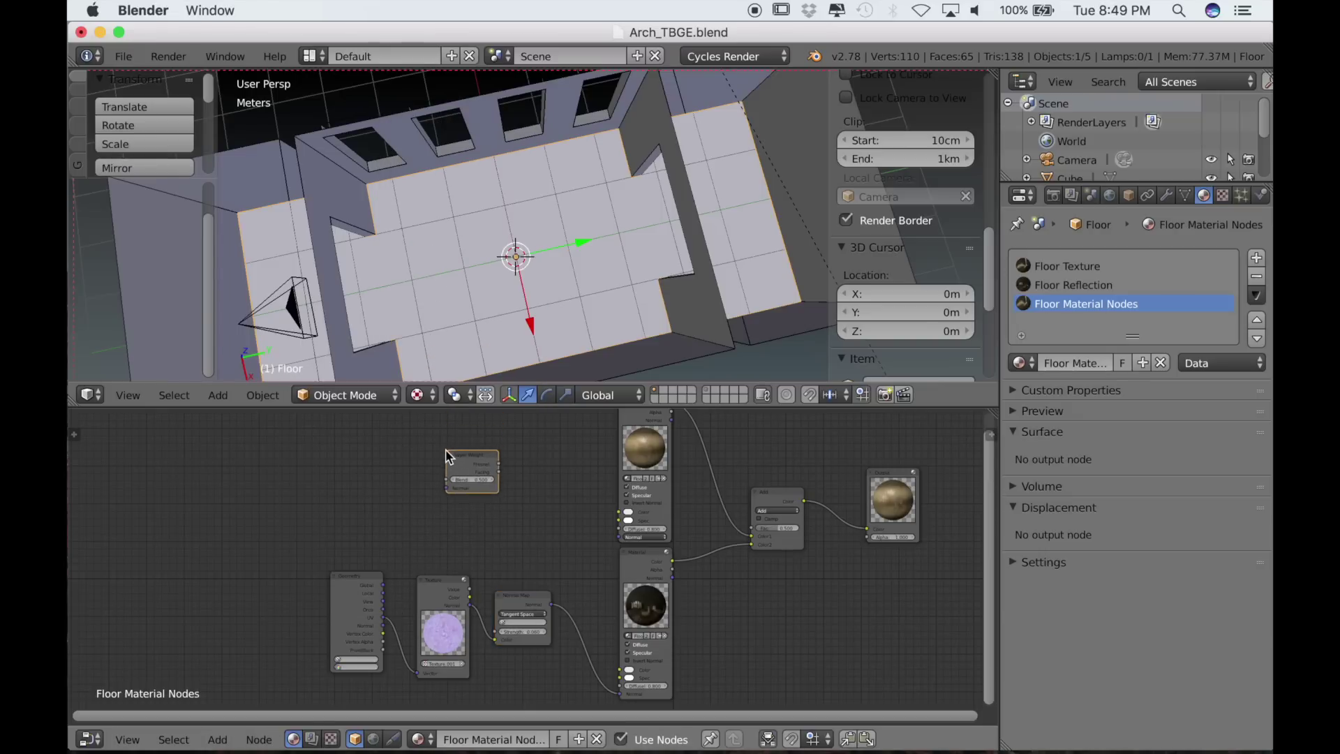
pyautogui.scroll(1, 555, 539)
pyautogui.moveTo(555, 538); pyautogui.dragTo(506, 547, button='middle')
pyautogui.scroll(2, 469, 484)
pyautogui.scroll(3, 470, 530)
pyautogui.moveTo(384, 530); pyautogui.dragTo(515, 581)
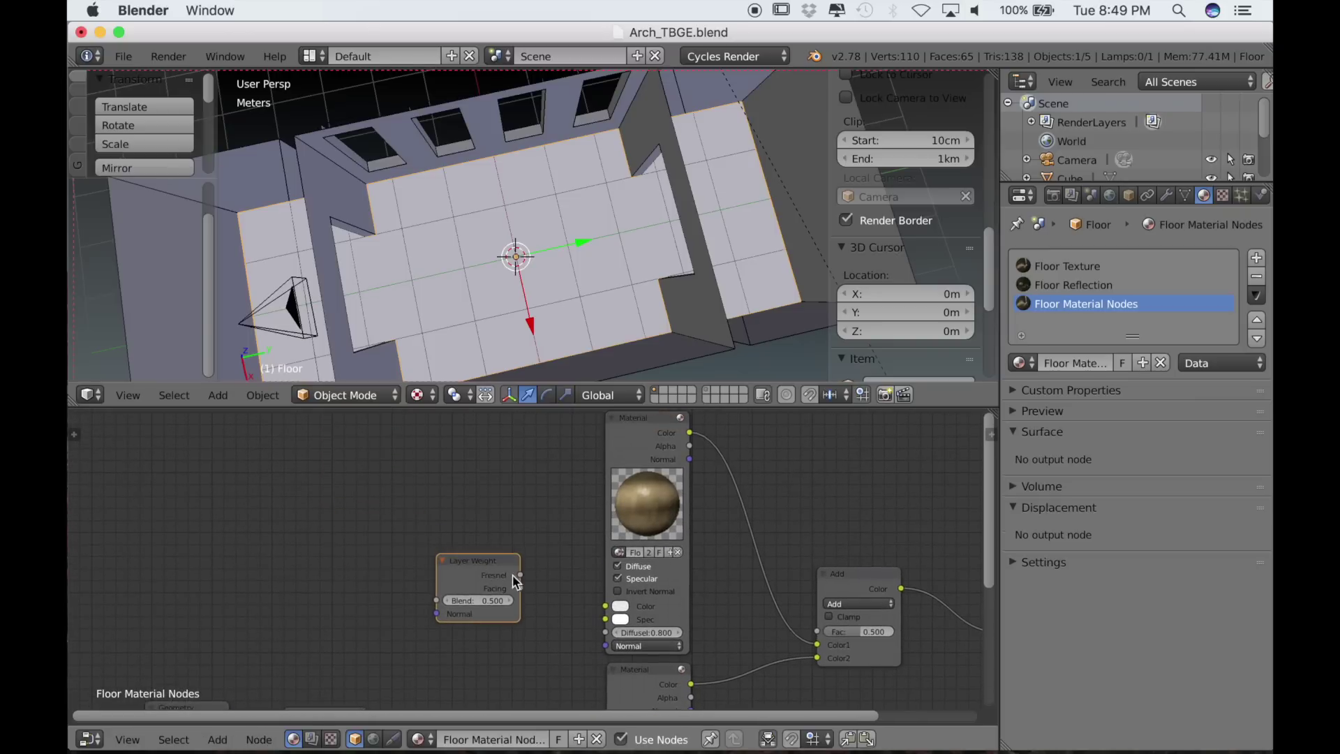
pyautogui.moveTo(515, 580); pyautogui.dragTo(434, 551, button='middle')
# - Switch the render engine to Blender Game and link the Layer Weight node's Facing output to the Add node's Fac input
pyautogui.click(729, 55)
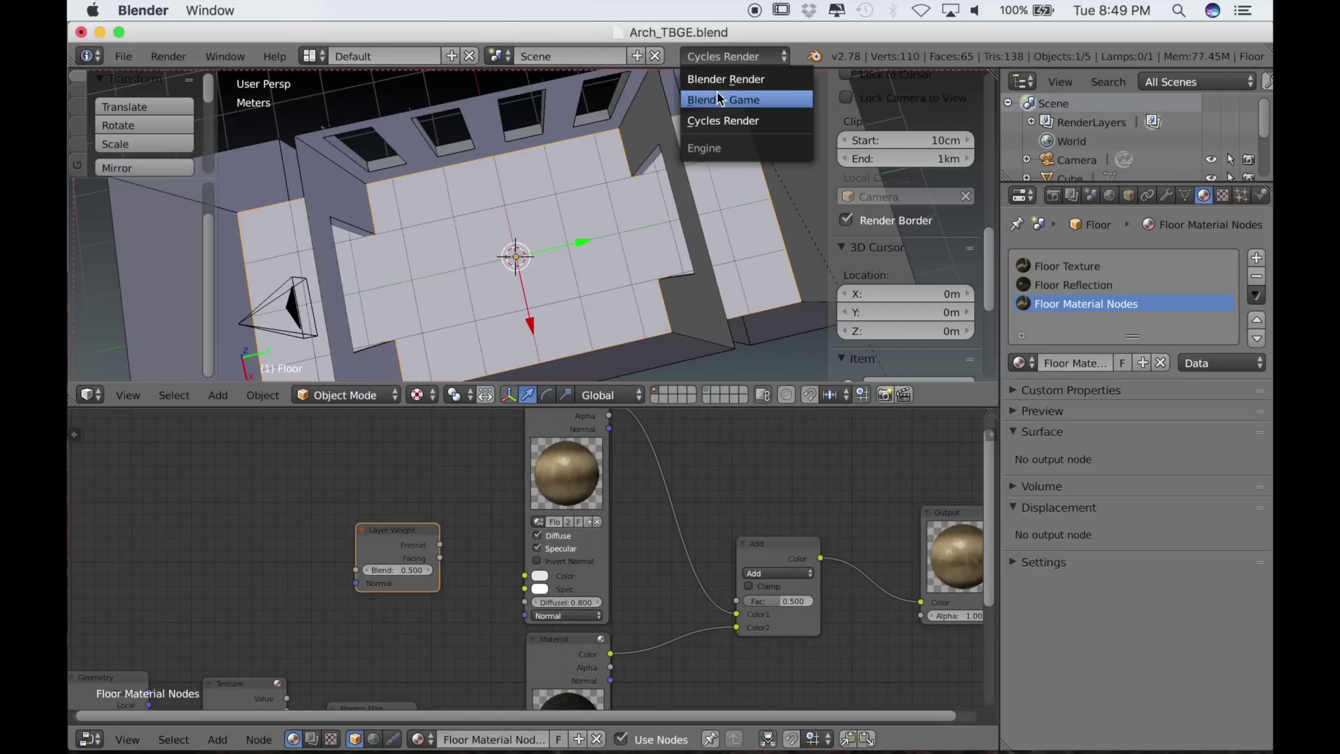
pyautogui.click(724, 99)
pyautogui.scroll(4, 583, 631)
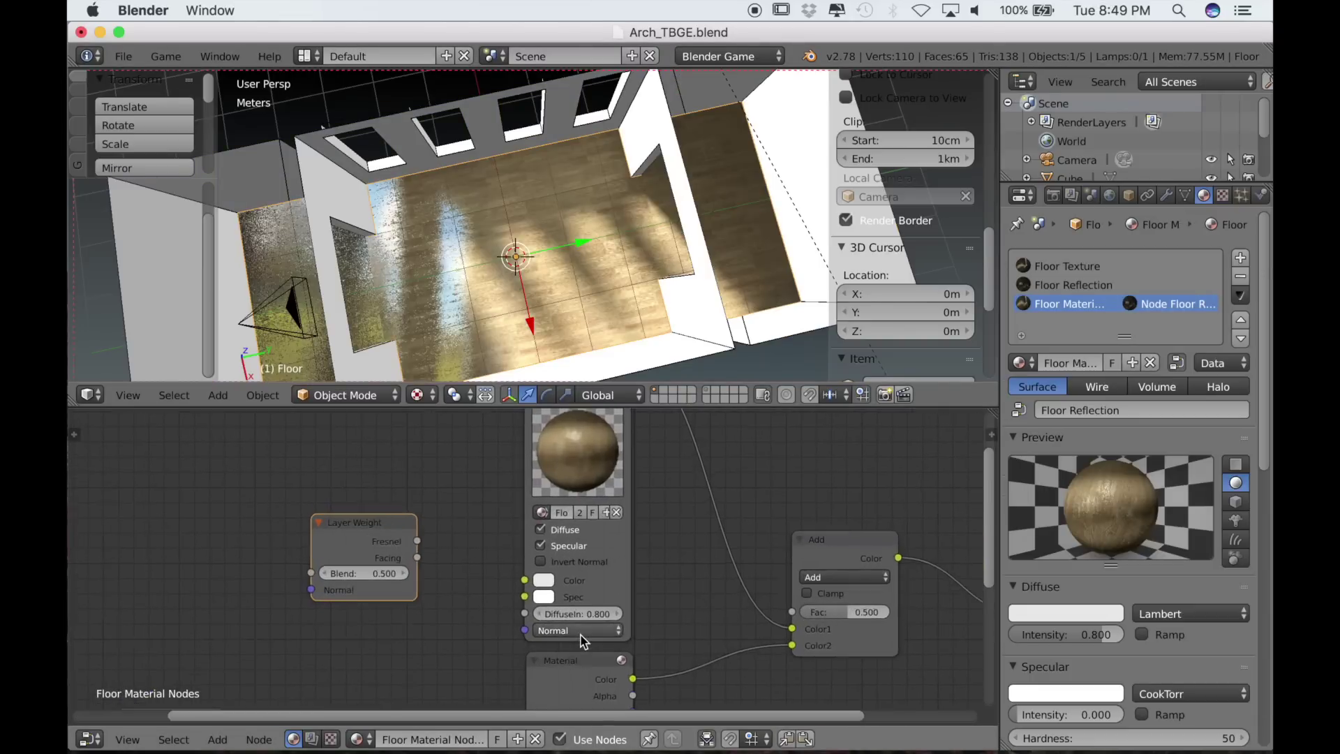
pyautogui.moveTo(255, 546); pyautogui.dragTo(277, 527)
pyautogui.moveTo(179, 538); pyautogui.dragTo(726, 614)
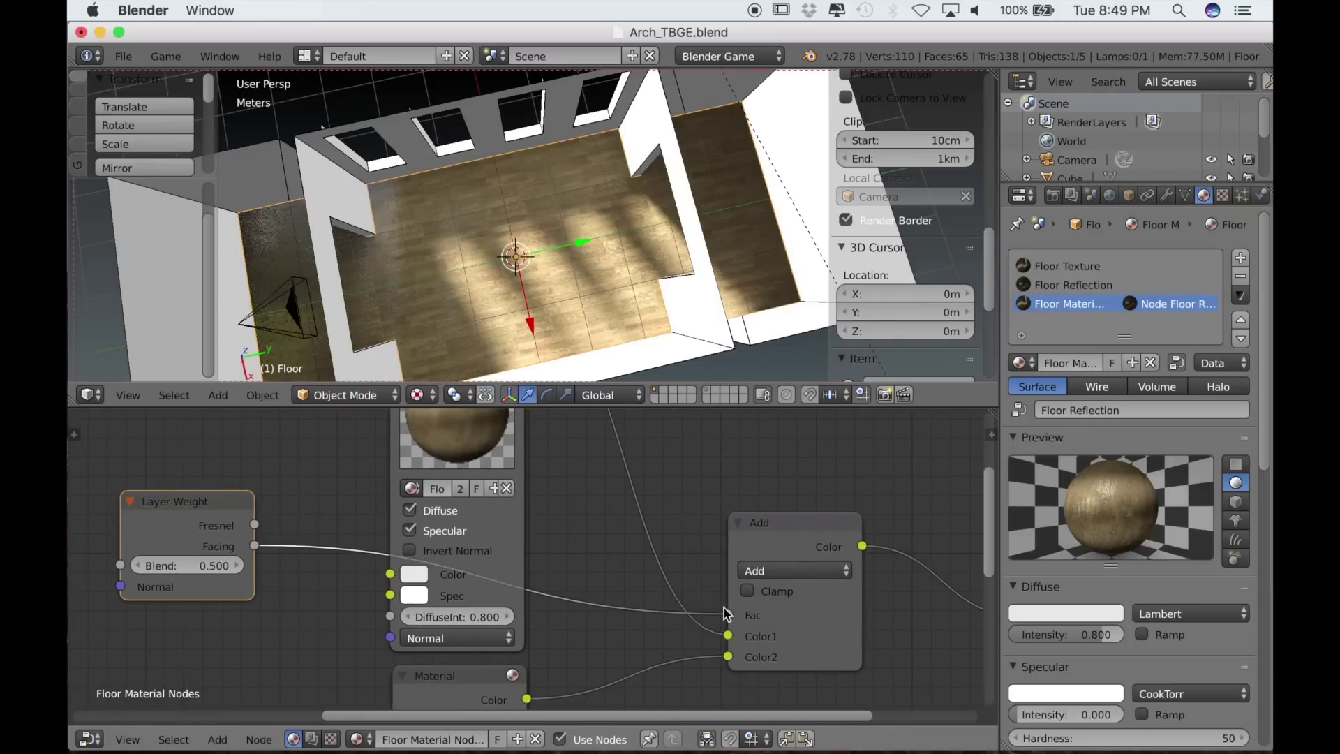
# - Detach and reattach the link between Facing and Fac, comparing the floor's reflections from above and at a grazing angle
pyautogui.moveTo(730, 617); pyautogui.dragTo(327, 546)
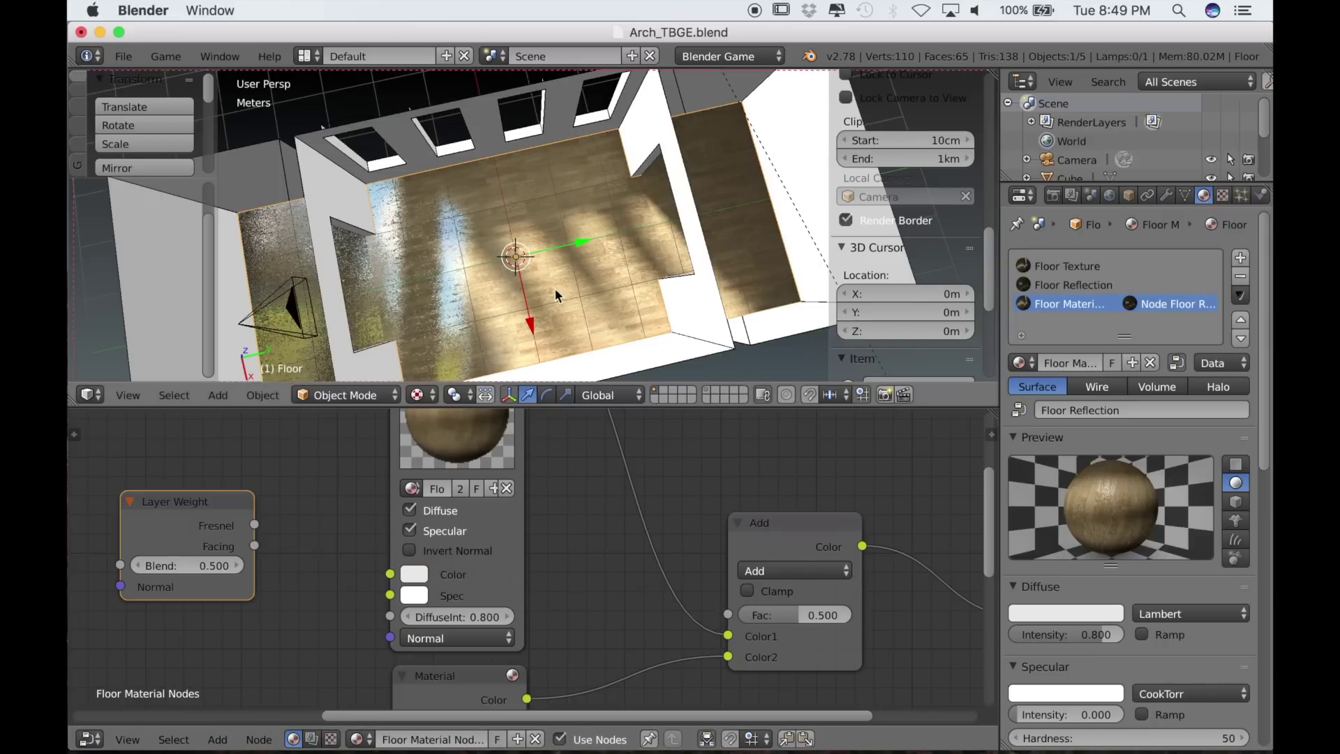
pyautogui.moveTo(255, 546)
pyautogui.mouseDown()
pyautogui.moveTo(676, 571)
pyautogui.moveTo(732, 610)
pyautogui.mouseUp()
pyautogui.moveTo(520, 300); pyautogui.dragTo(572, 283, button='middle')
pyautogui.scroll(6, 518, 330)
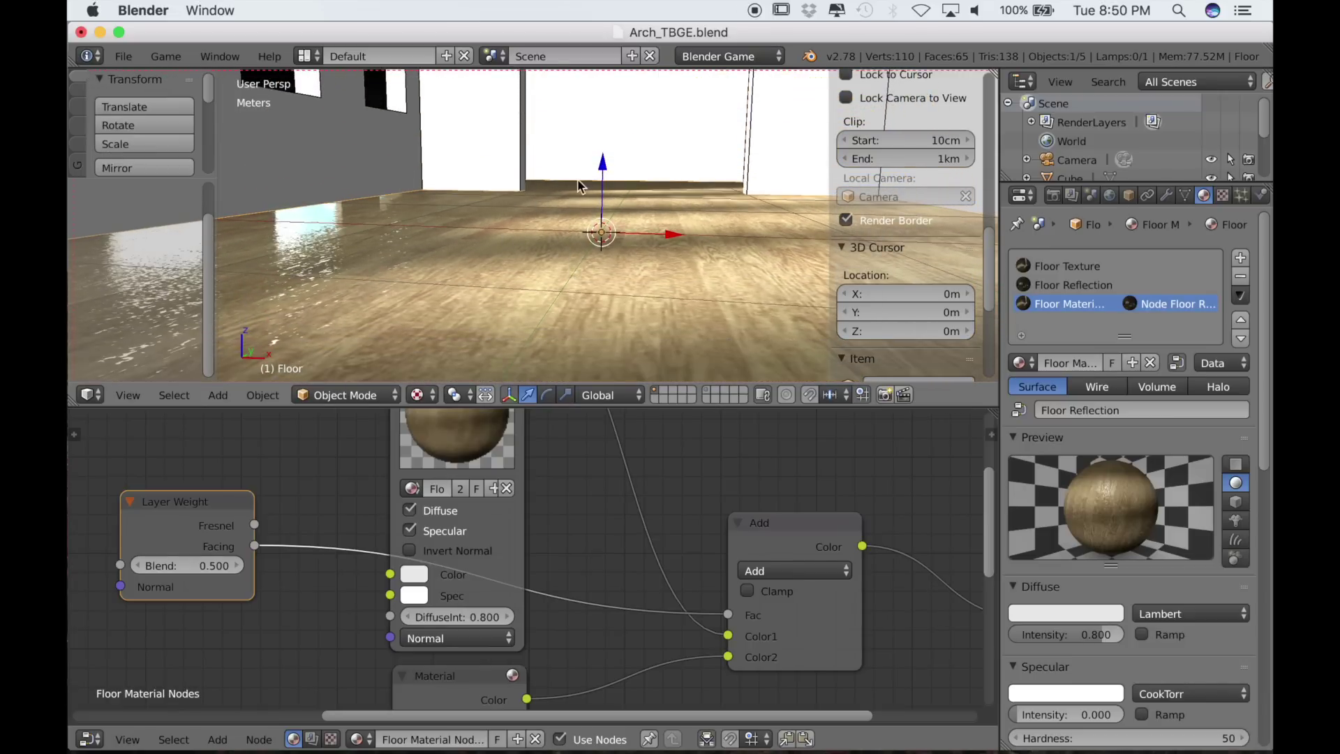
pyautogui.moveTo(654, 209); pyautogui.dragTo(656, 223, button='middle')
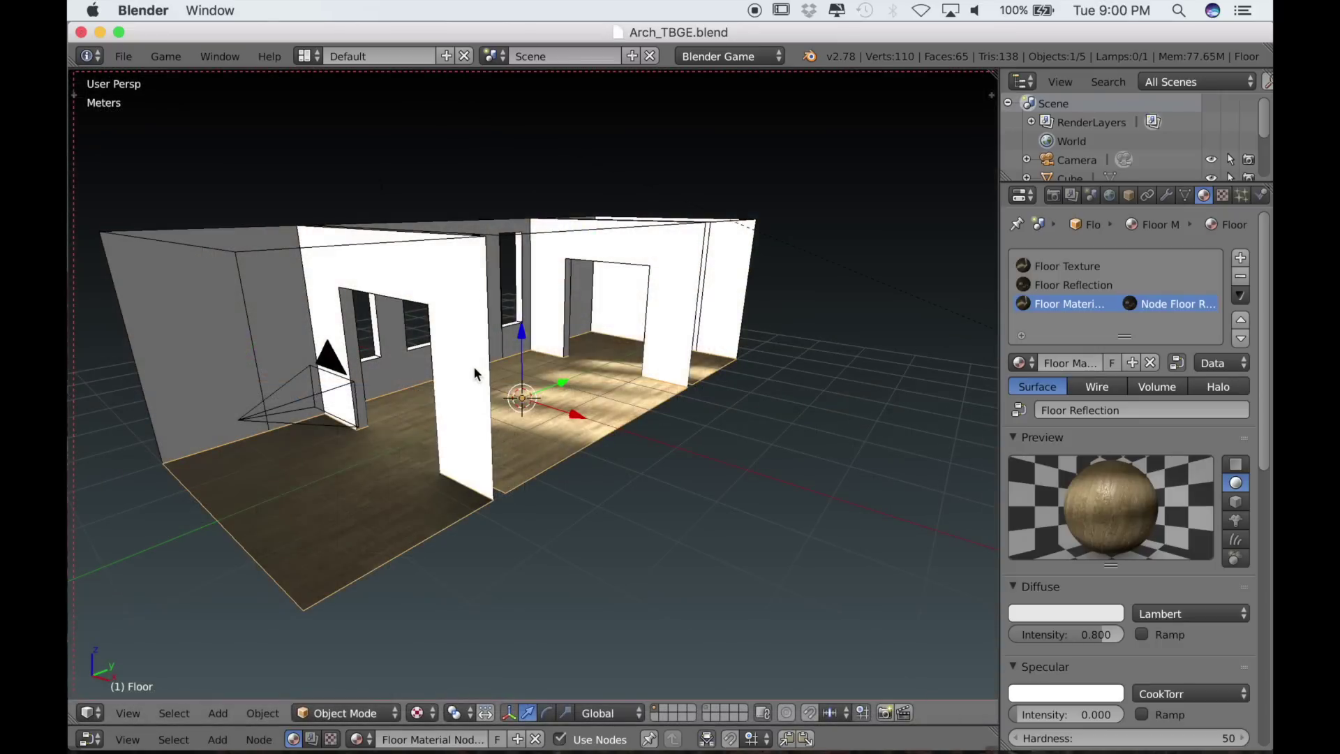
# - Select the room's wall object and add a new material to it
pyautogui.rightClick(474, 369)
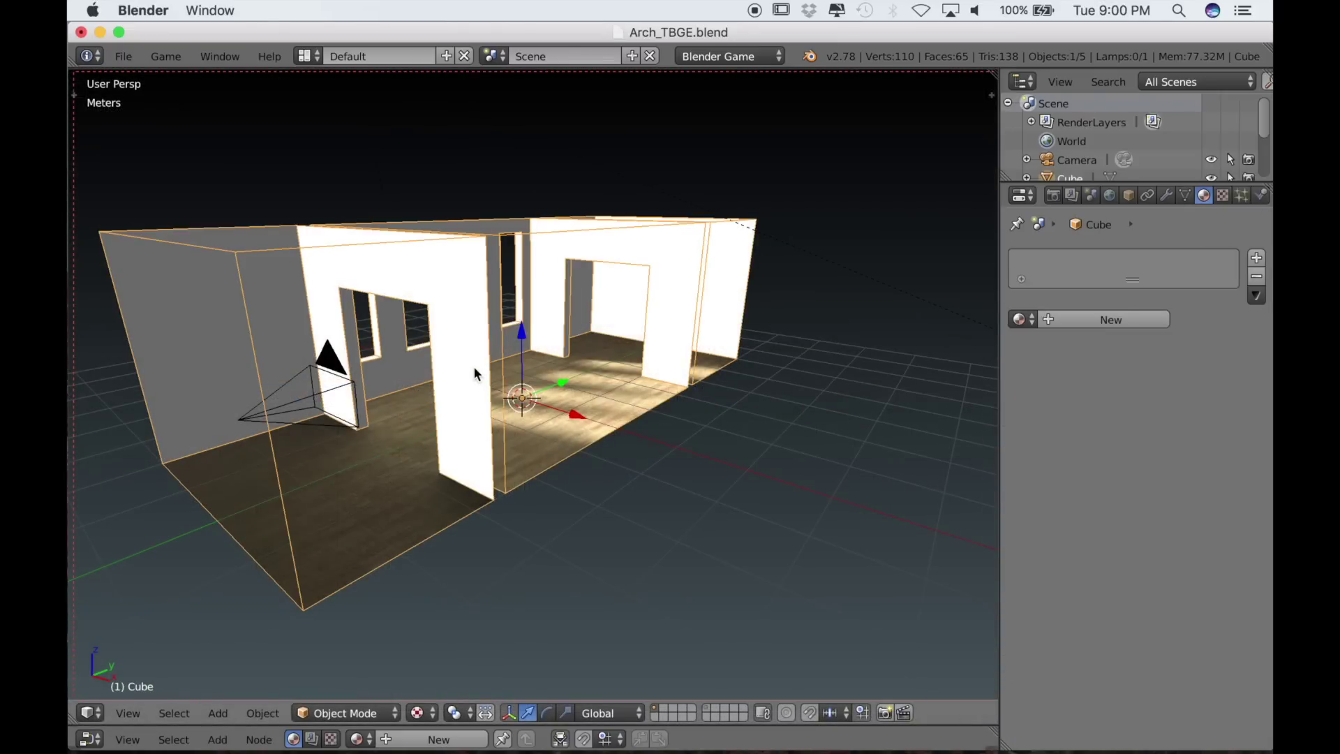
pyautogui.click(1145, 320)
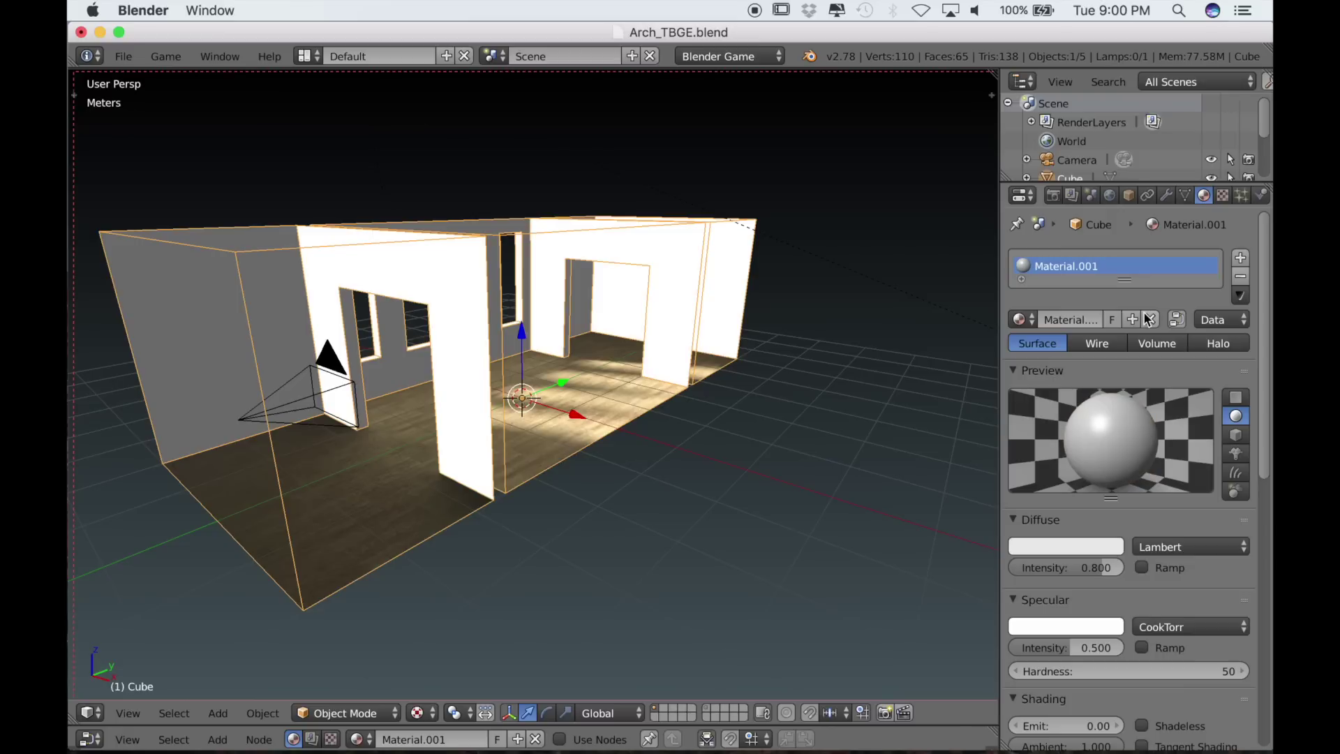
pyautogui.doubleClick(1067, 265)
pyautogui.press('Return')
# - Rename the wall object as Walls and its material as Wall Texture
pyautogui.press('n')
pyautogui.click(891, 464)
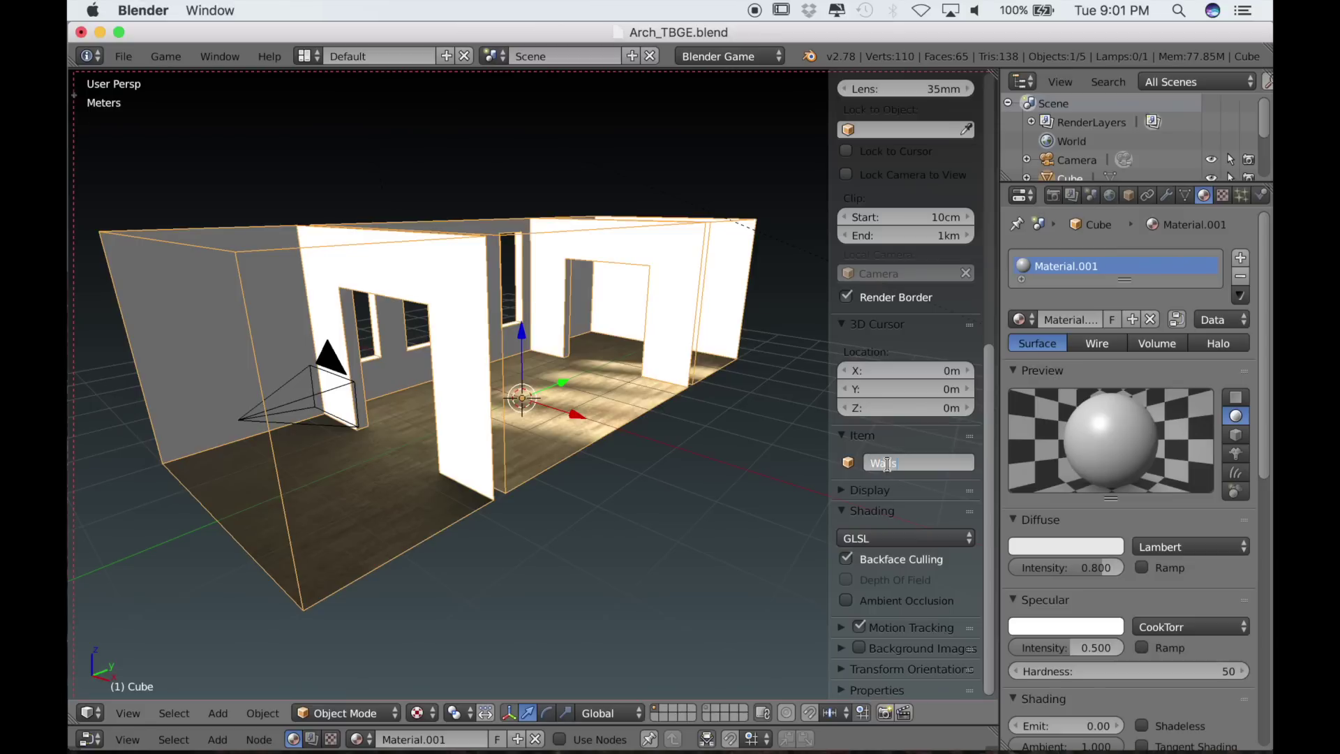
pyautogui.press('Return')
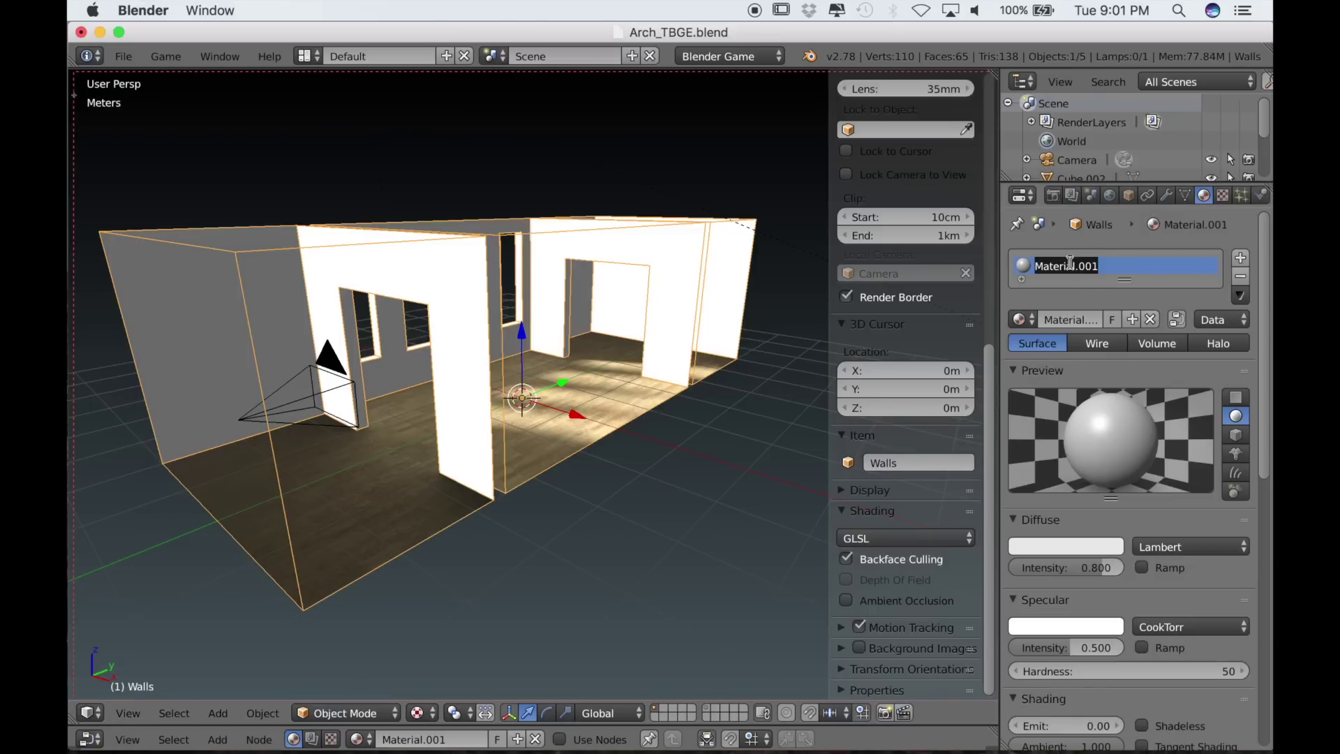
pyautogui.write('Walls')
pyautogui.press('Return')
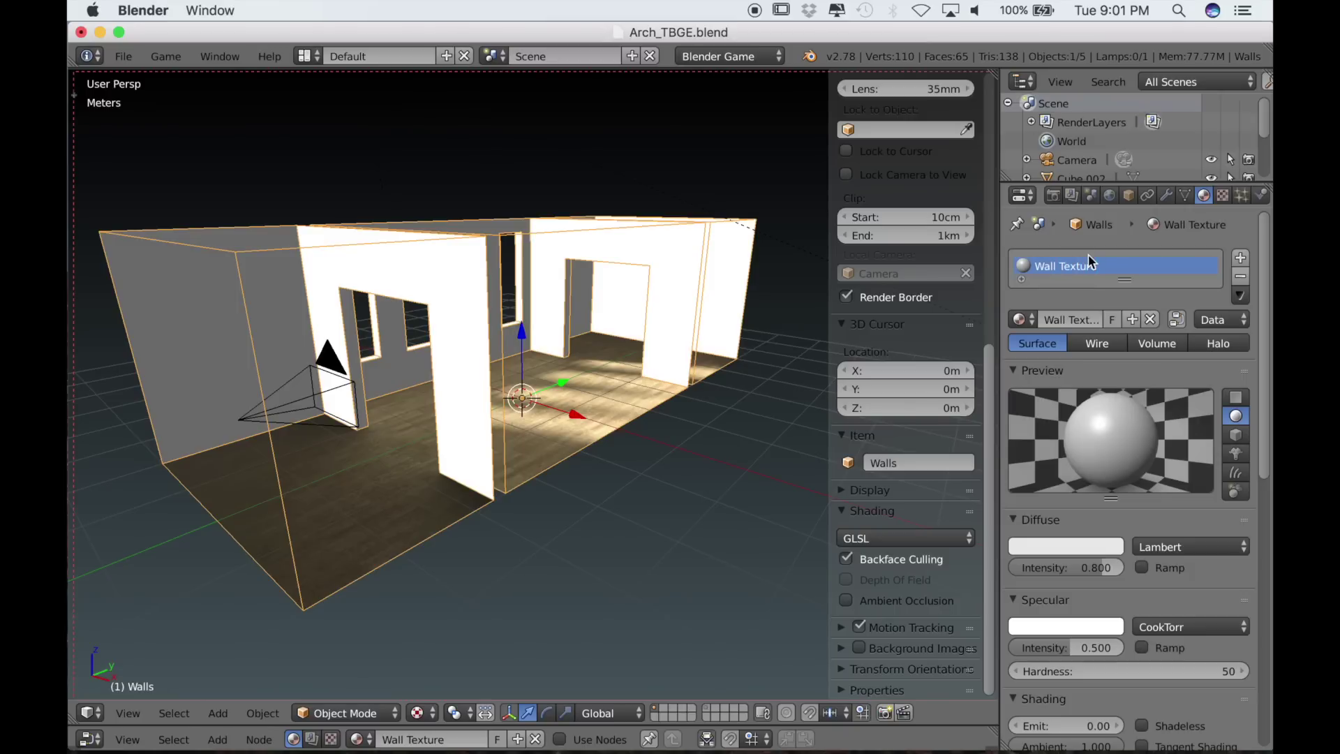
# - Add a new texture to the Wall Texture material and load Walls Diffuse.jpg from the Textures folder as its image
pyautogui.click(1222, 195)
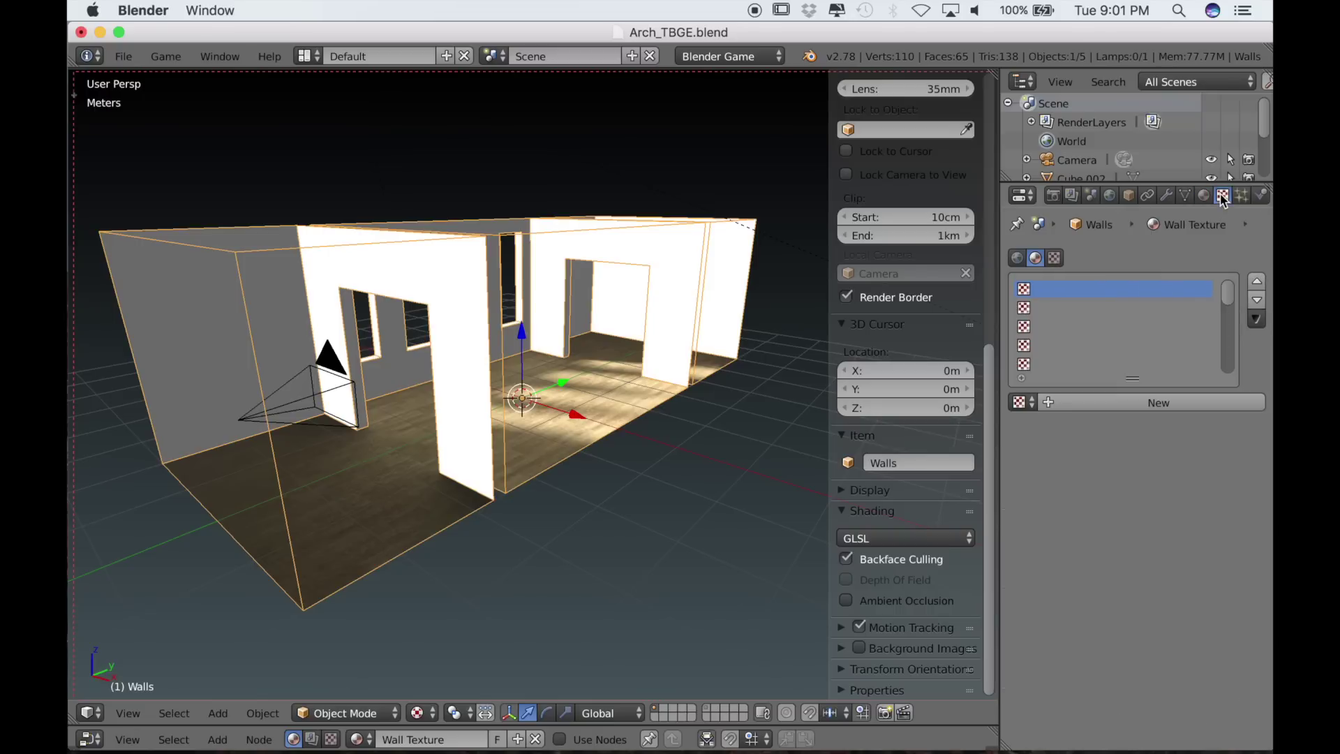
pyautogui.click(1177, 403)
pyautogui.click(1195, 698)
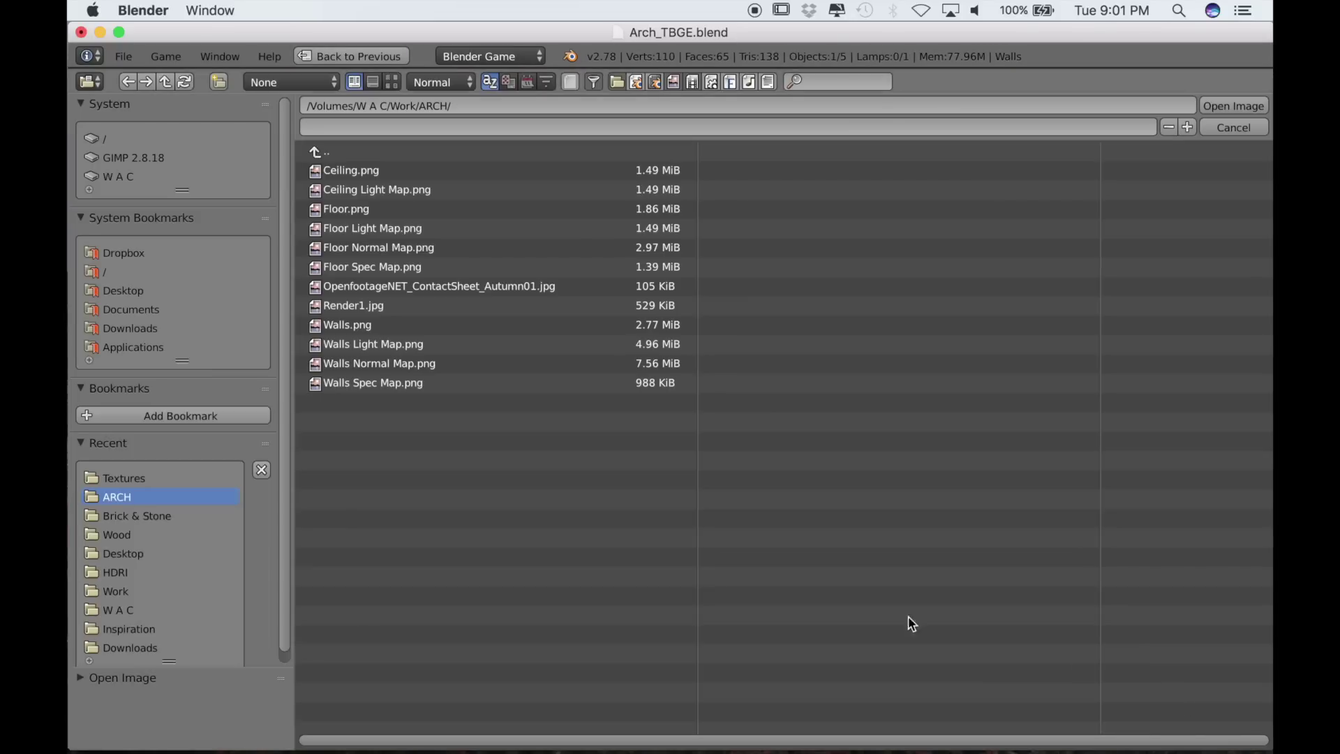
pyautogui.click(153, 479)
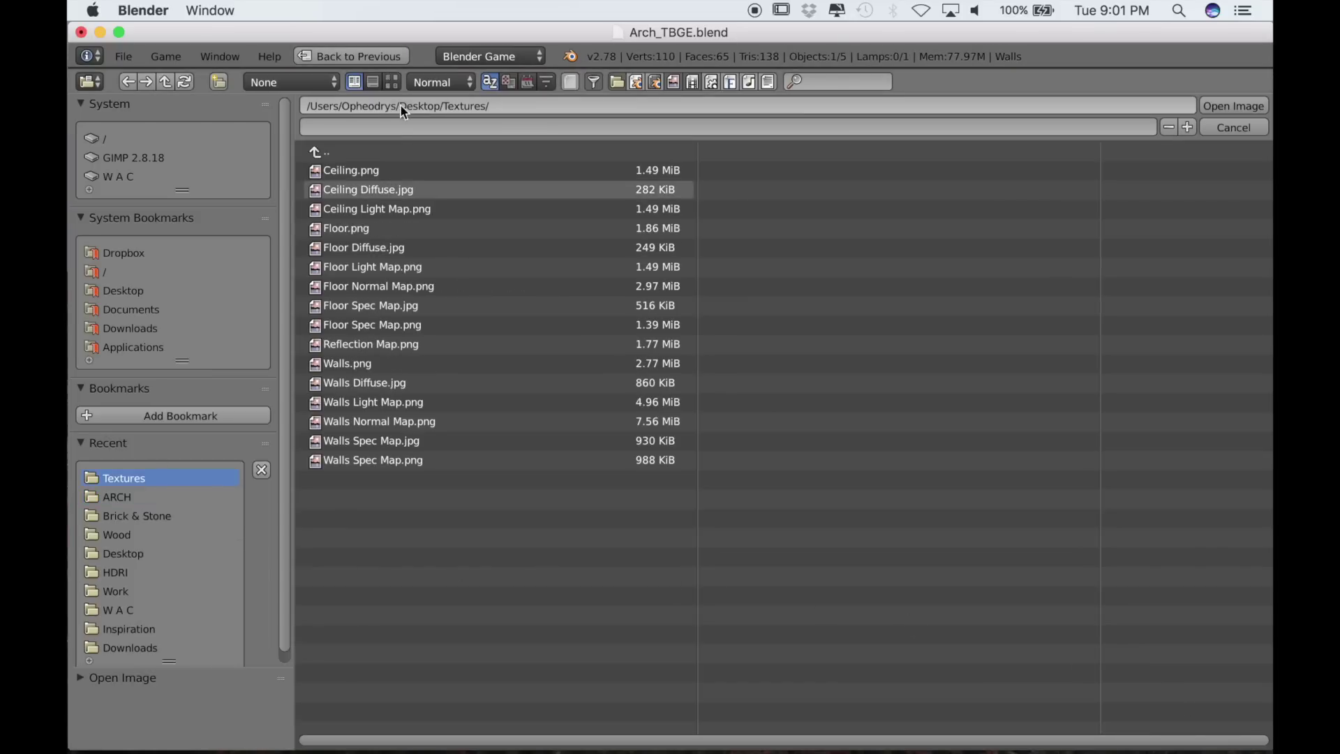
pyautogui.click(391, 81)
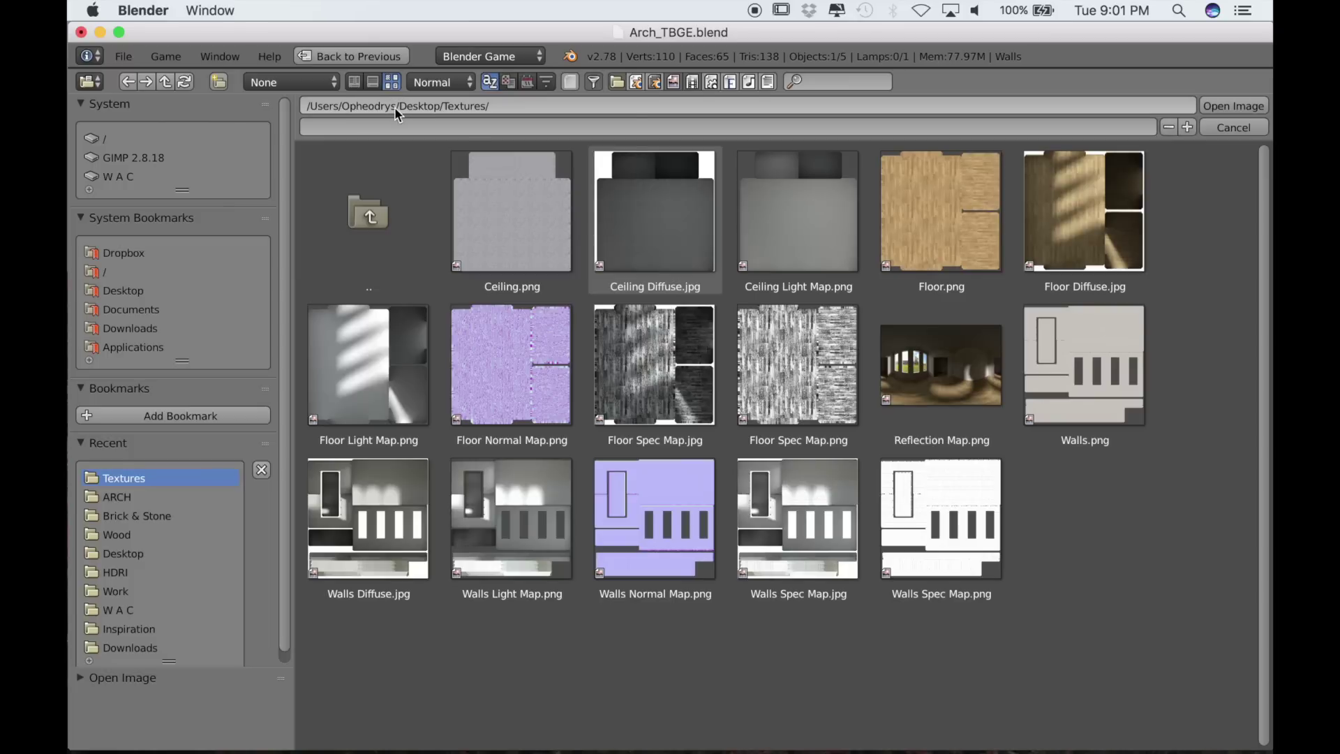
pyautogui.click(409, 466)
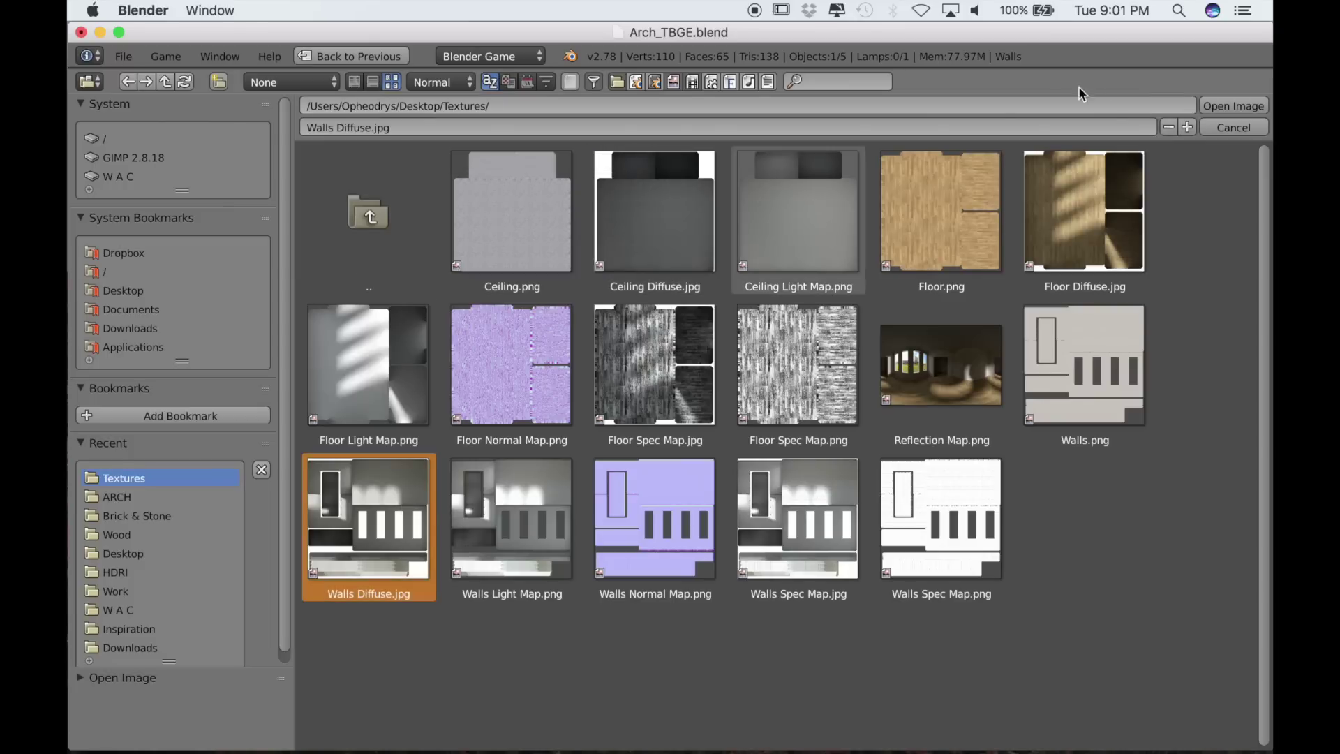
pyautogui.press('Return')
# - Delete the three outer wall faces around and above the doorway at the camera end of the Walls mesh
pyautogui.scroll(5, 632, 461)
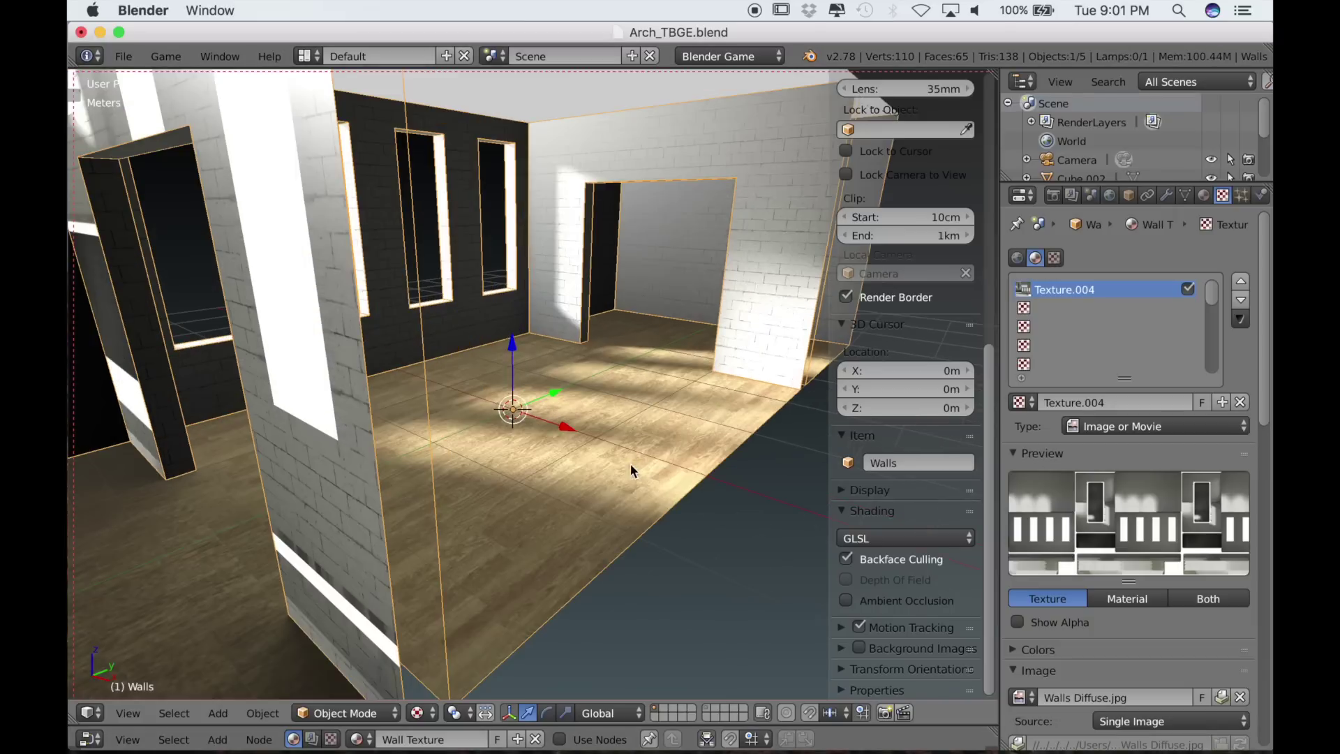
pyautogui.scroll(3, 614, 457)
pyautogui.scroll(-5, 632, 456)
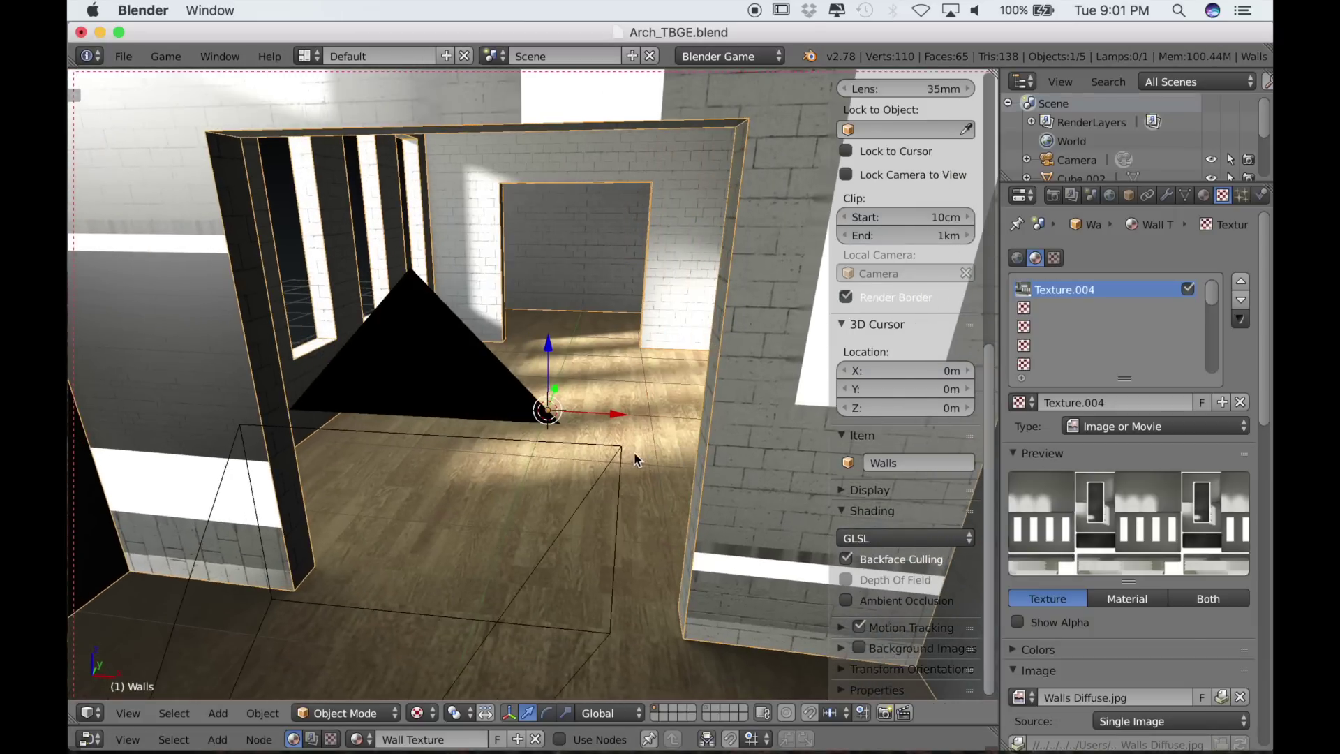
pyautogui.press('Tab')
pyautogui.rightClick(222, 397)
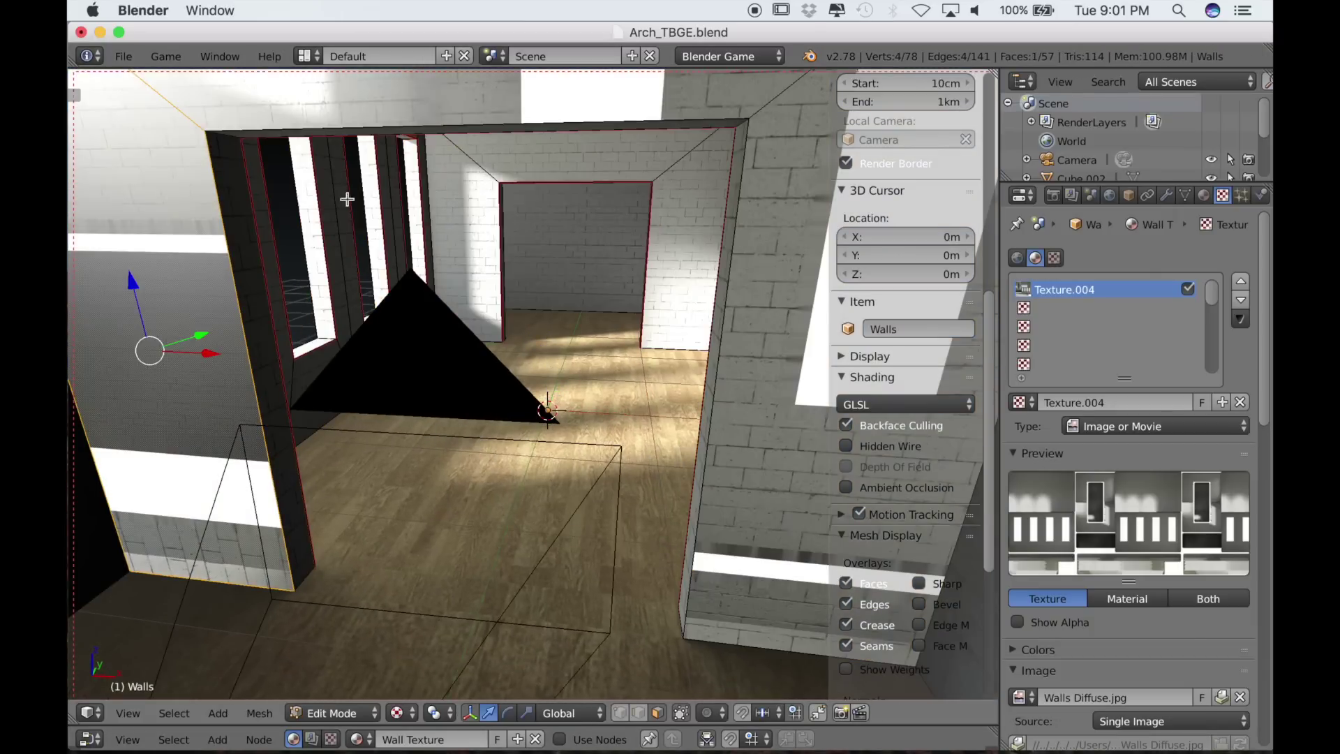
pyautogui.keyDown('shift'); pyautogui.rightClick(439, 111); pyautogui.keyUp('shift')
pyautogui.keyDown('shift'); pyautogui.rightClick(747, 273); pyautogui.keyUp('shift')
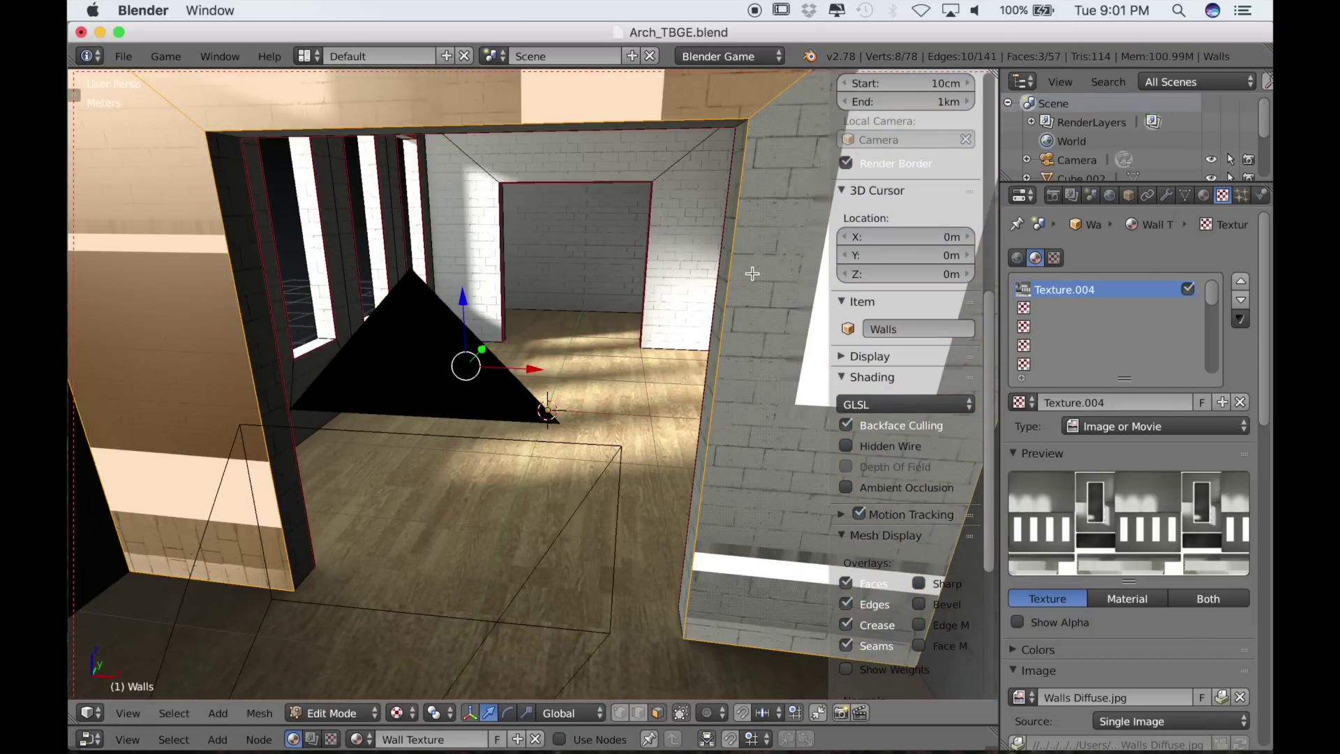
pyautogui.press('x')
pyautogui.click(731, 309)
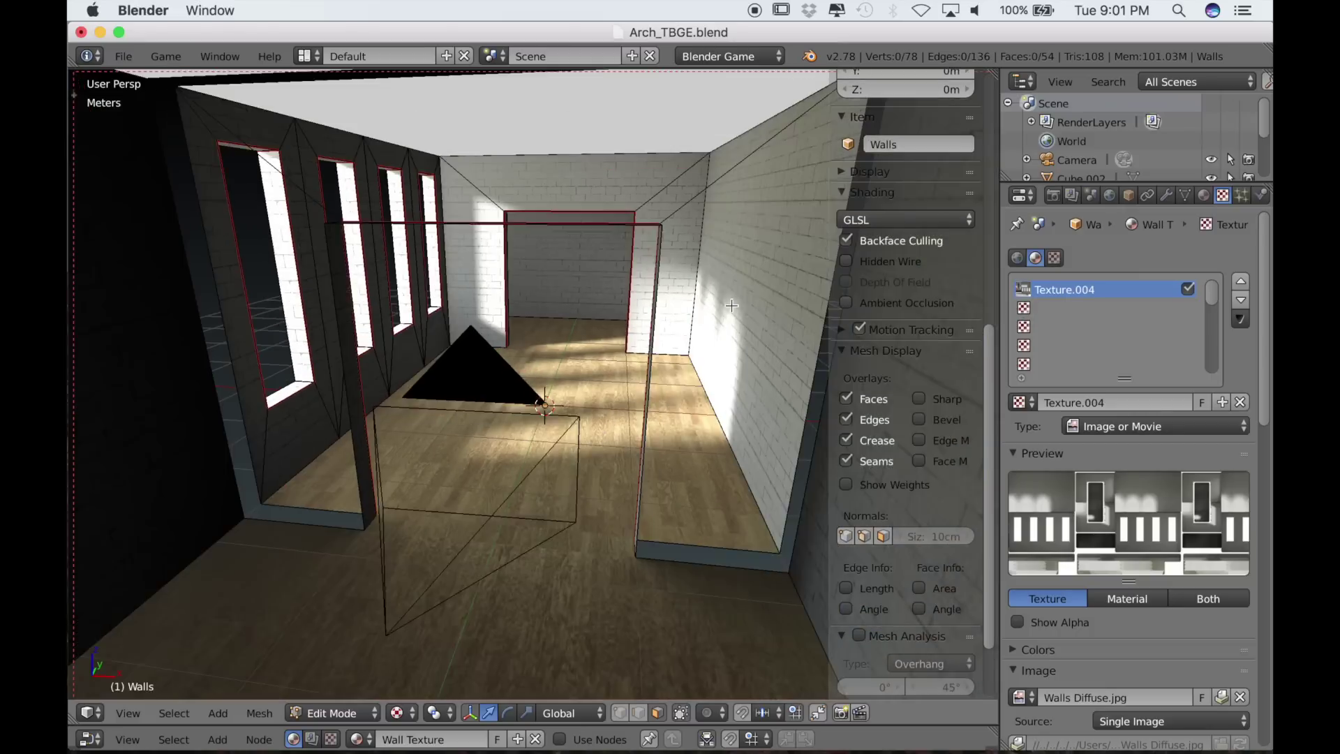
# - Delete the three outer wall faces around the doorway at the opposite end of the Walls mesh and return to Object Mode
pyautogui.moveTo(731, 305)
pyautogui.mouseDown(button='middle')
pyautogui.moveTo(675, 317)
pyautogui.moveTo(574, 303)
pyautogui.moveTo(592, 341)
pyautogui.moveTo(506, 351)
pyautogui.mouseUp(button='middle')
pyautogui.rightClick(446, 363)
pyautogui.keyDown('shift'); pyautogui.rightClick(788, 317); pyautogui.keyUp('shift')
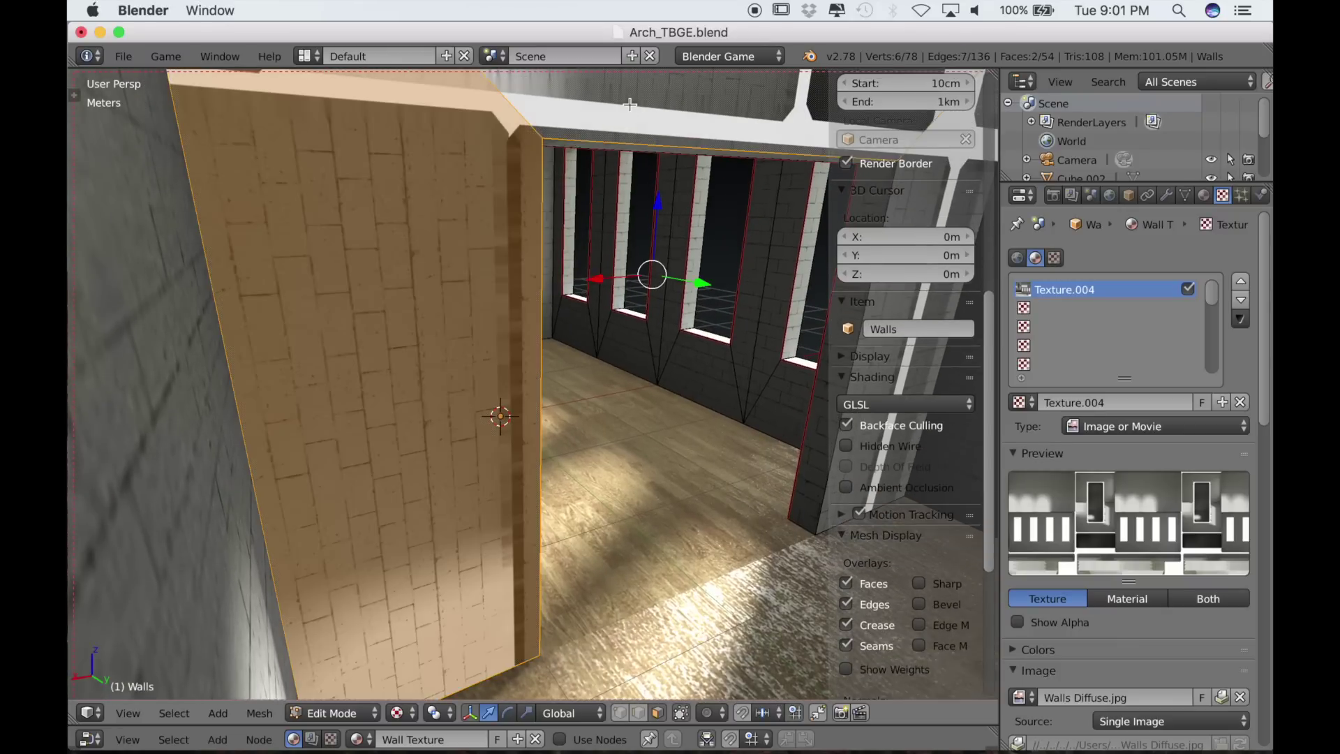
pyautogui.moveTo(802, 395); pyautogui.dragTo(709, 392, button='middle')
pyautogui.keyDown('shift'); pyautogui.rightClick(727, 387); pyautogui.keyUp('shift')
pyautogui.press('x')
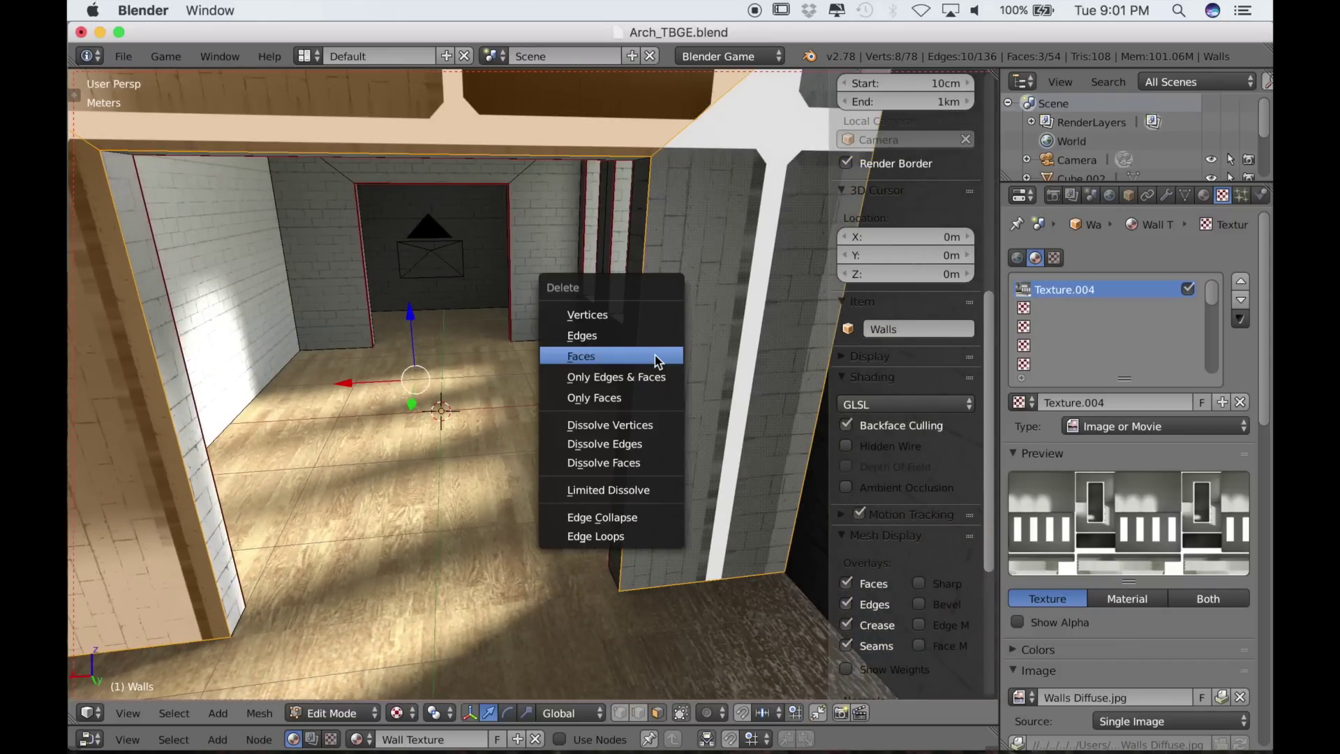
pyautogui.click(656, 353)
pyautogui.scroll(-5, 652, 353)
pyautogui.moveTo(554, 359)
pyautogui.mouseDown(button='middle')
pyautogui.moveTo(603, 365)
pyautogui.moveTo(645, 349)
pyautogui.moveTo(666, 377)
pyautogui.moveTo(563, 470)
pyautogui.moveTo(622, 448)
pyautogui.moveTo(587, 449)
pyautogui.moveTo(586, 434)
pyautogui.moveTo(532, 494)
pyautogui.moveTo(451, 484)
pyautogui.moveTo(566, 349)
pyautogui.mouseUp(button='middle')
pyautogui.scroll(4, 644, 356)
pyautogui.press('Tab')
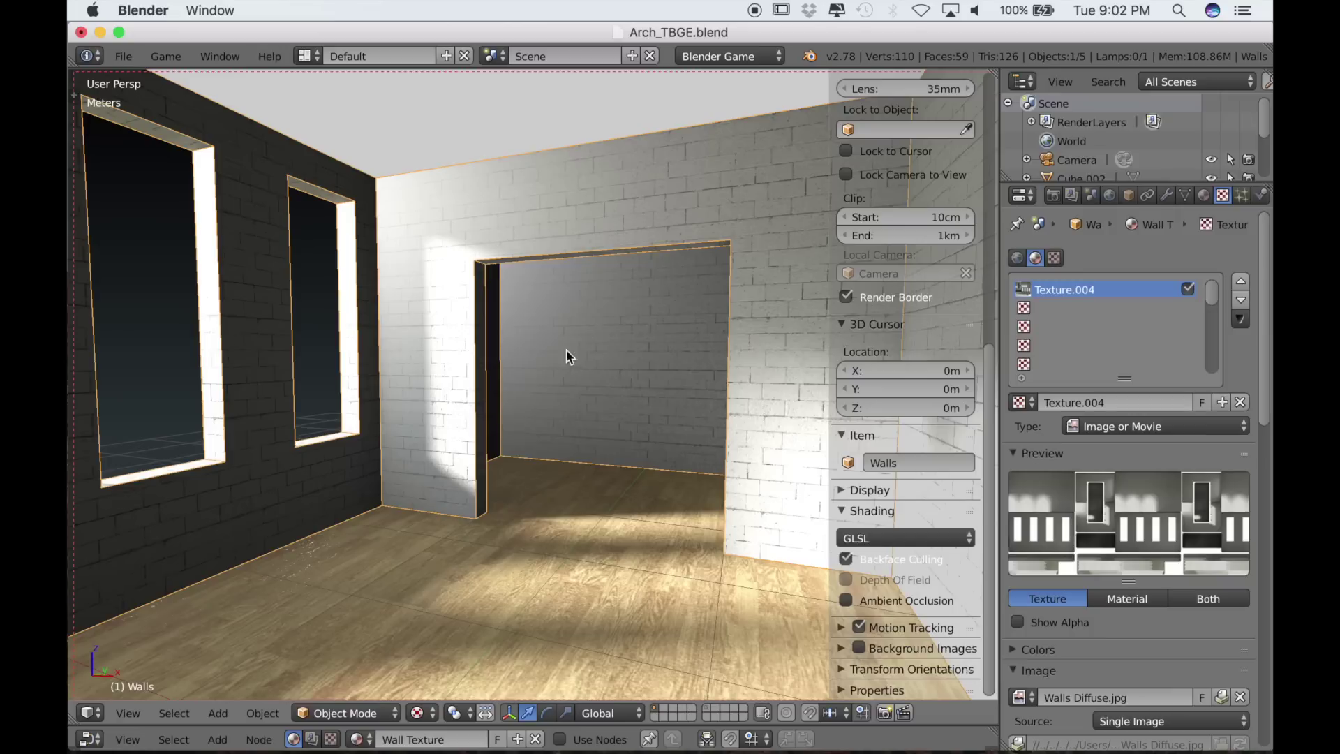
# - Add a second texture to the Wall Texture material and load Walls Normal Map.png from the Textures folder
pyautogui.rightClick(627, 220)
pyautogui.rightClick(627, 220)
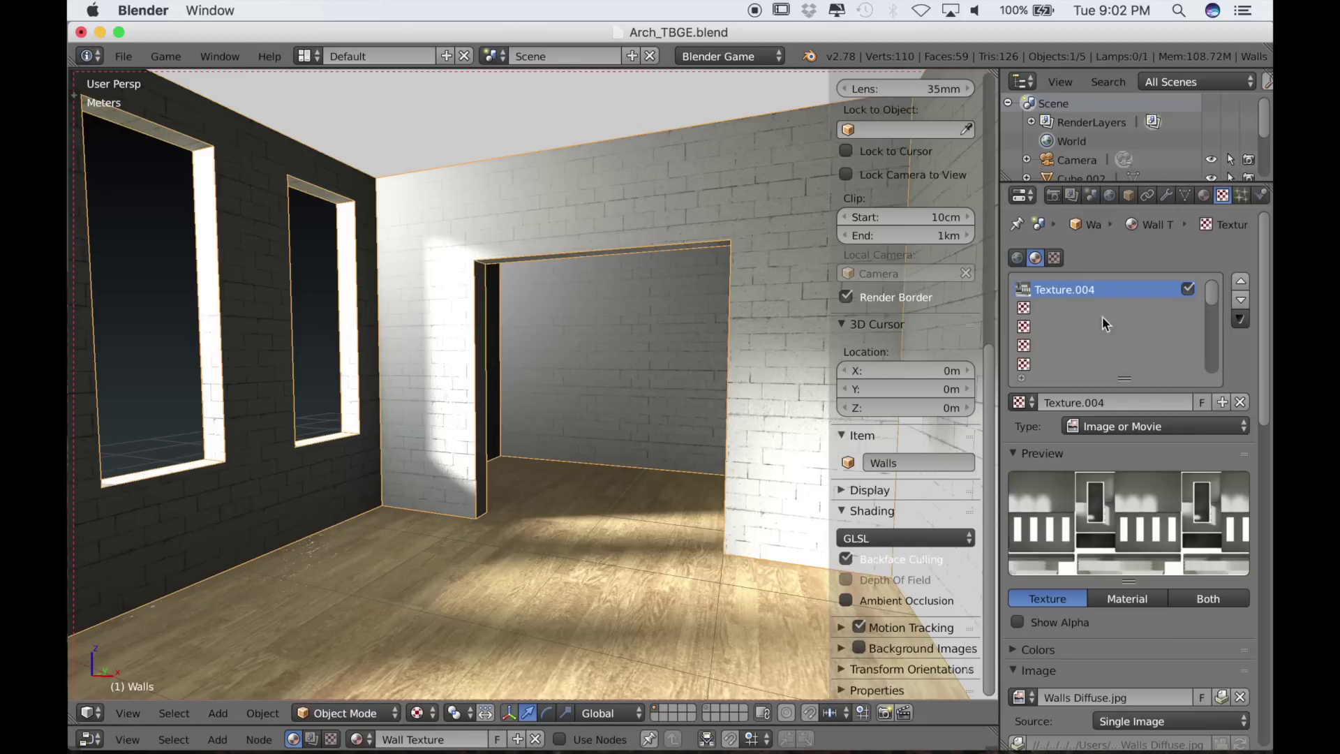
pyautogui.click(1050, 309)
pyautogui.click(1077, 397)
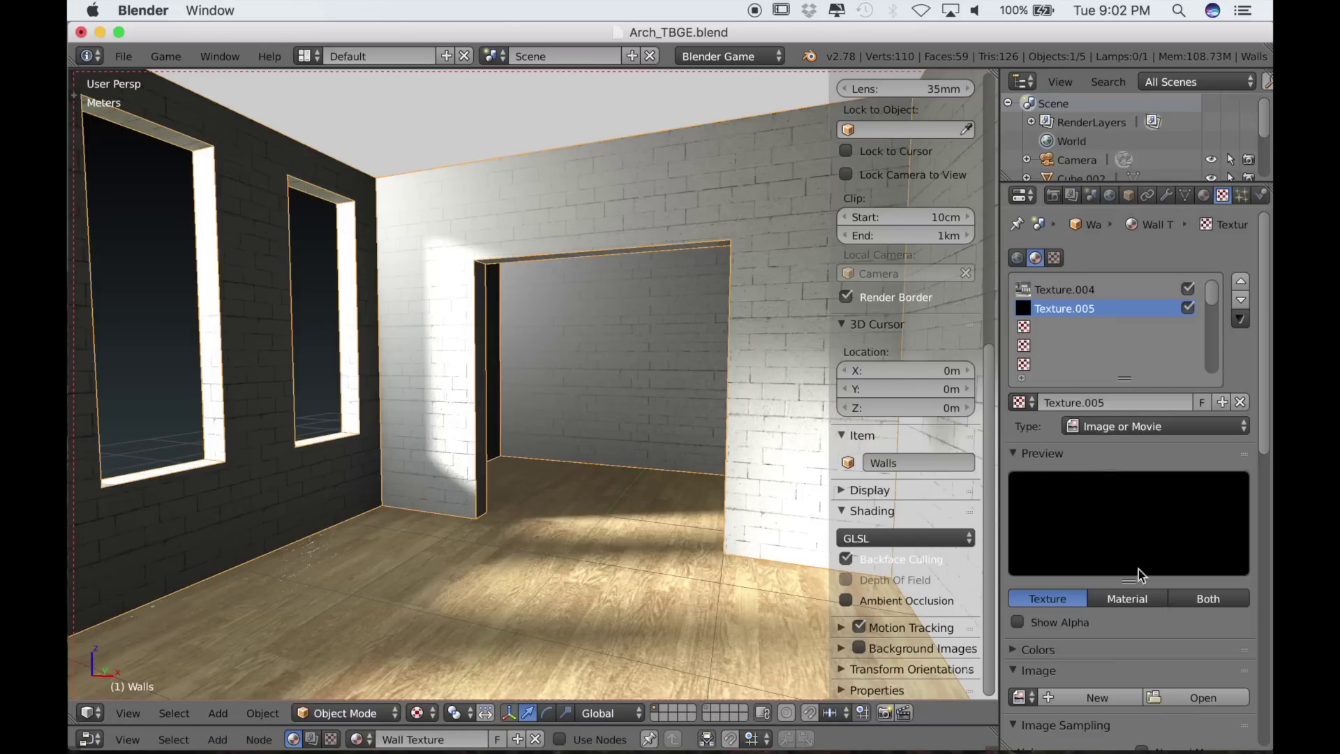
pyautogui.click(1175, 698)
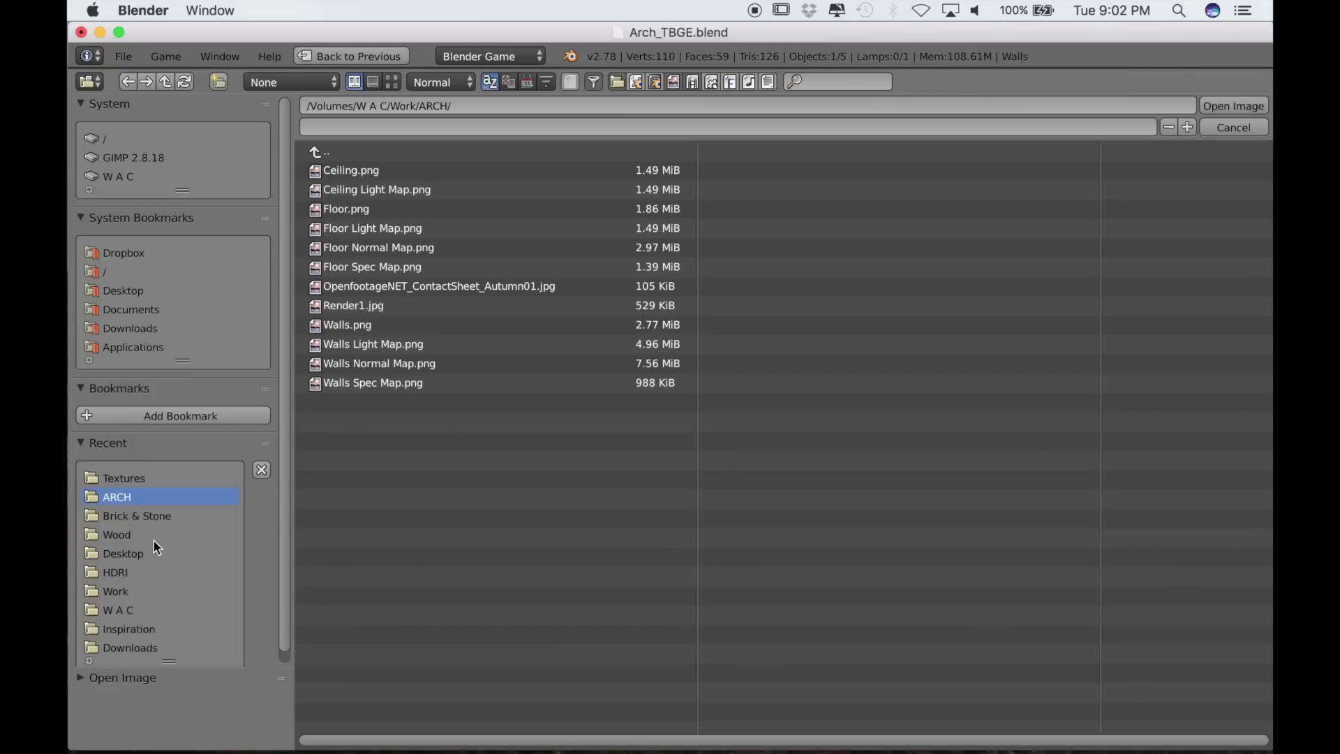
pyautogui.click(139, 479)
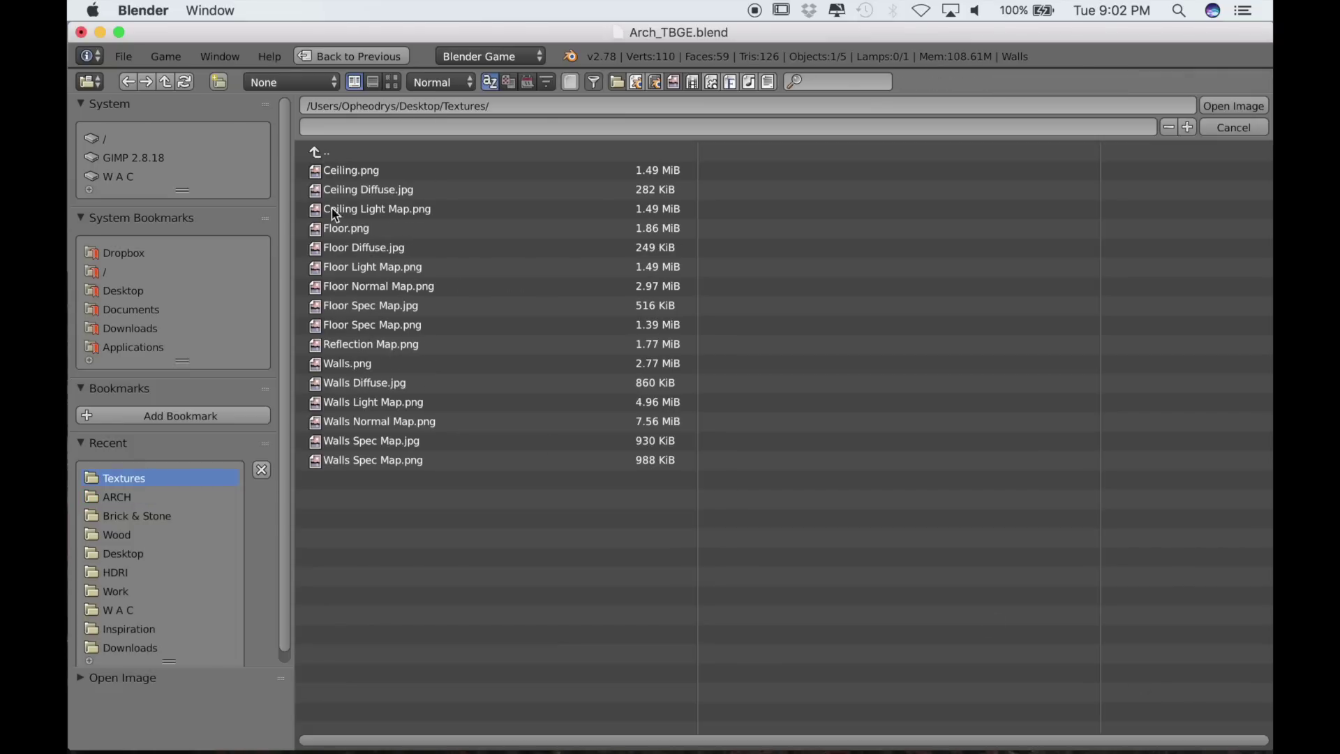
pyautogui.click(391, 81)
pyautogui.click(614, 501)
pyautogui.click(1233, 106)
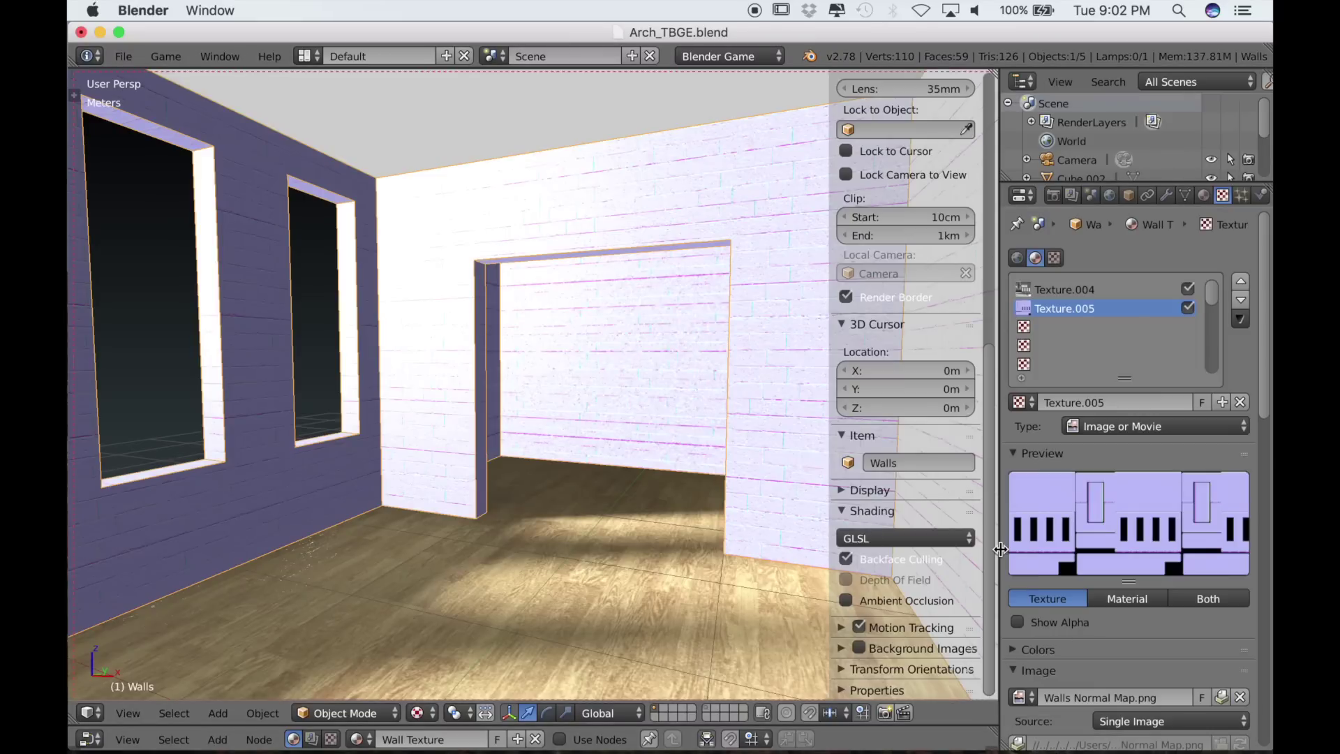
# - Enable Normal Map sampling for the second wall texture and make it influence geometry Normal instead of diffuse Color
pyautogui.scroll(-6, 1093, 646)
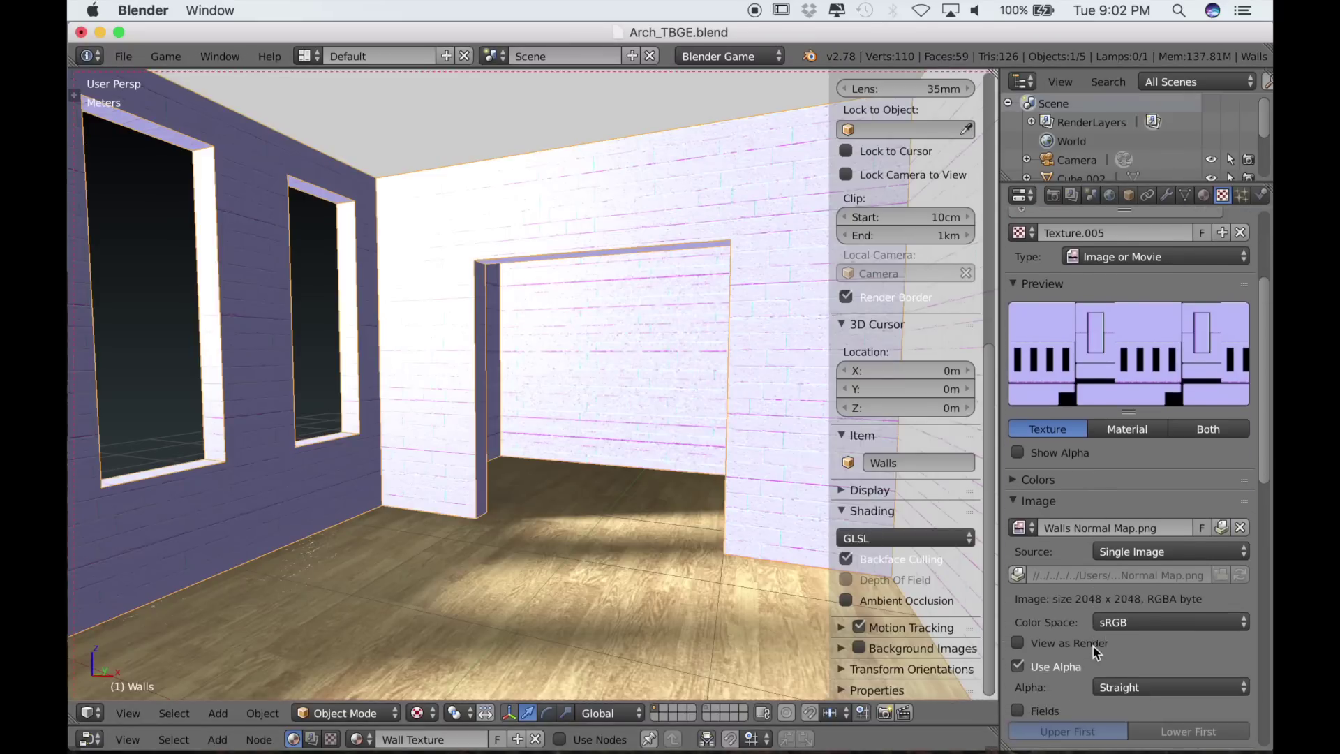
pyautogui.scroll(-3, 1092, 647)
pyautogui.click(1142, 616)
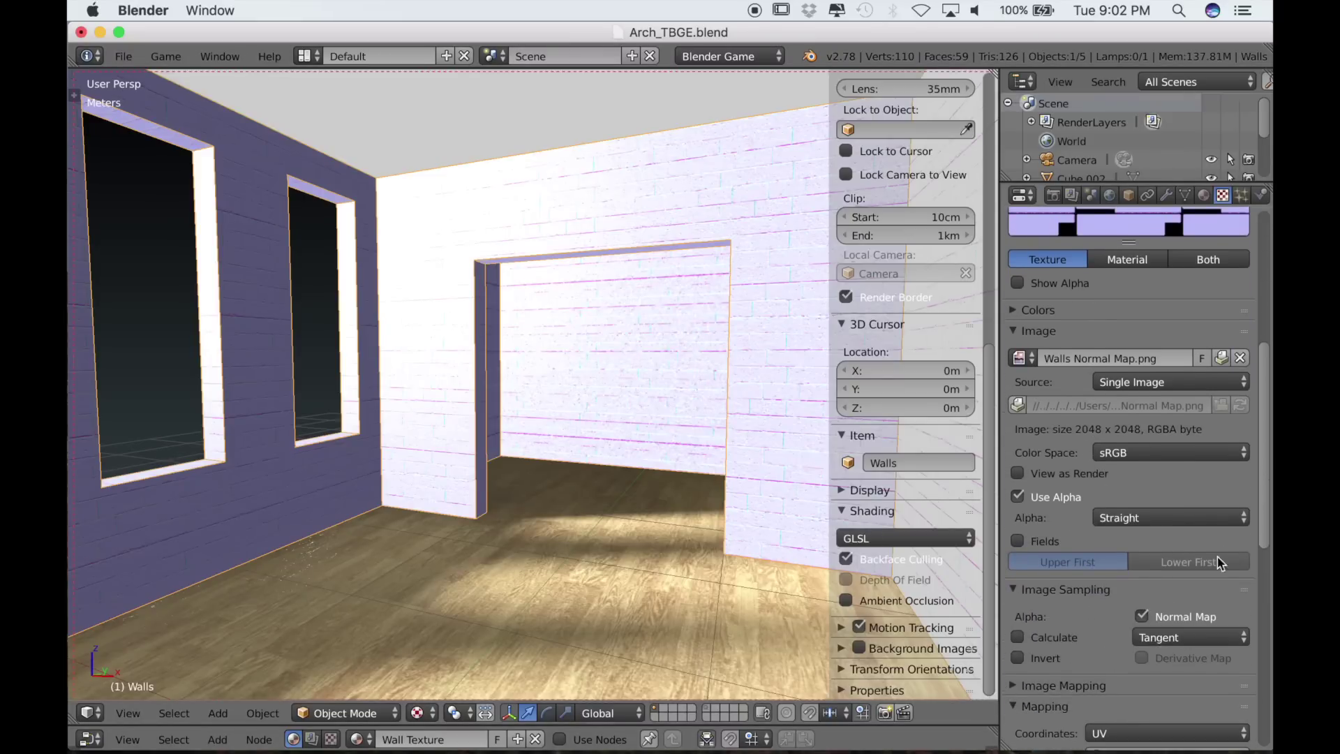
pyautogui.scroll(-14, 1262, 532)
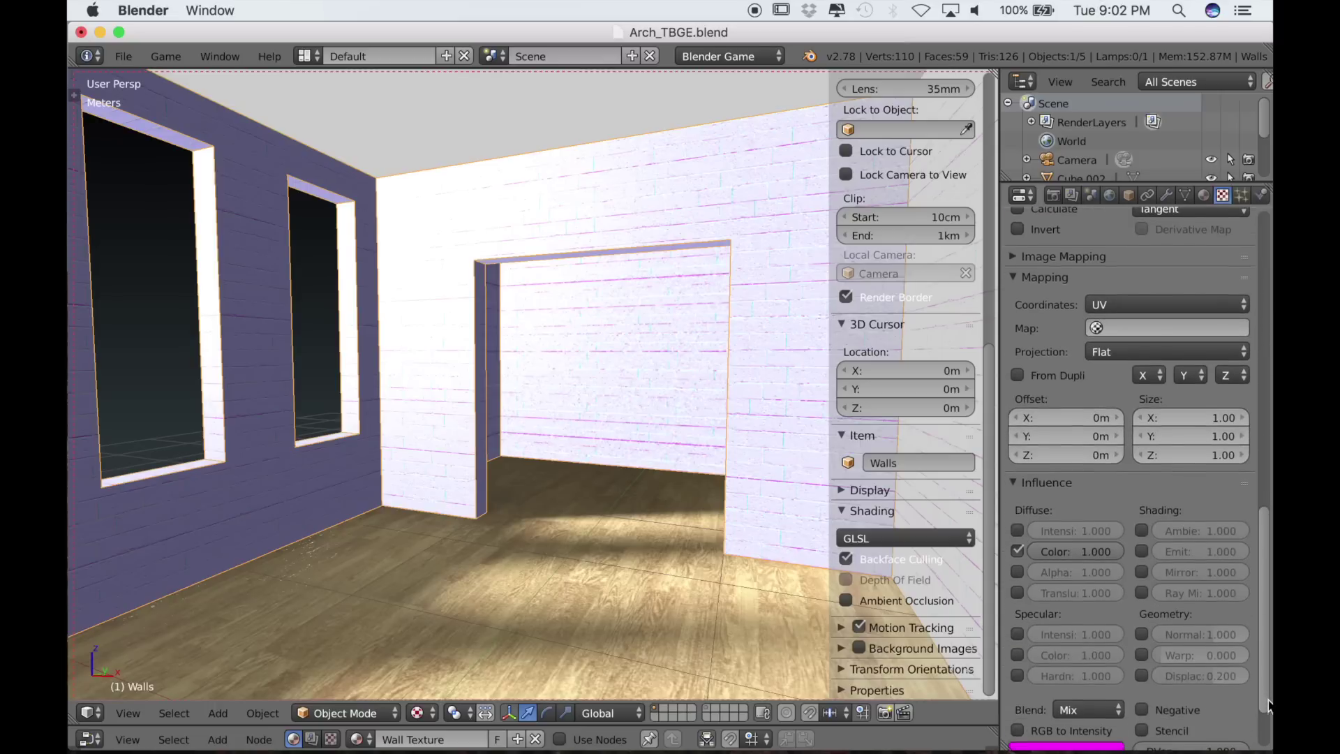
pyautogui.click(1018, 532)
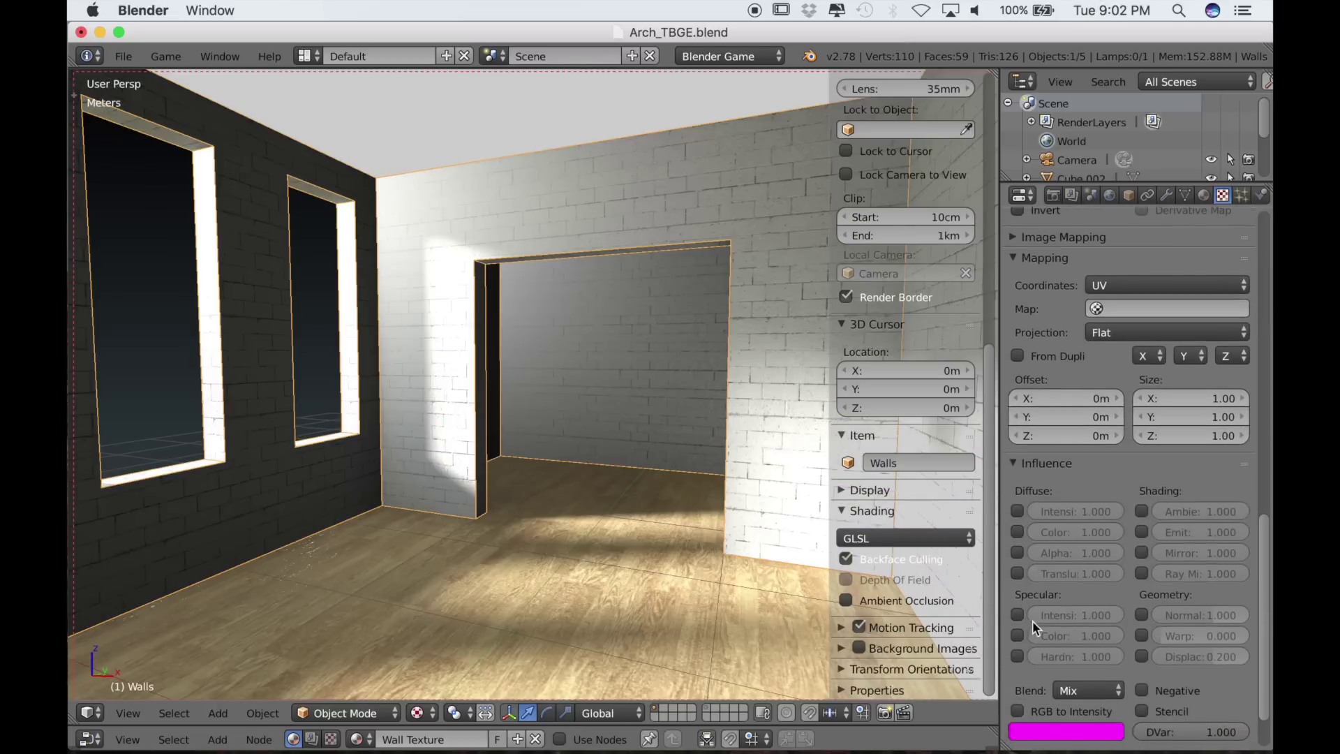
pyautogui.click(1142, 615)
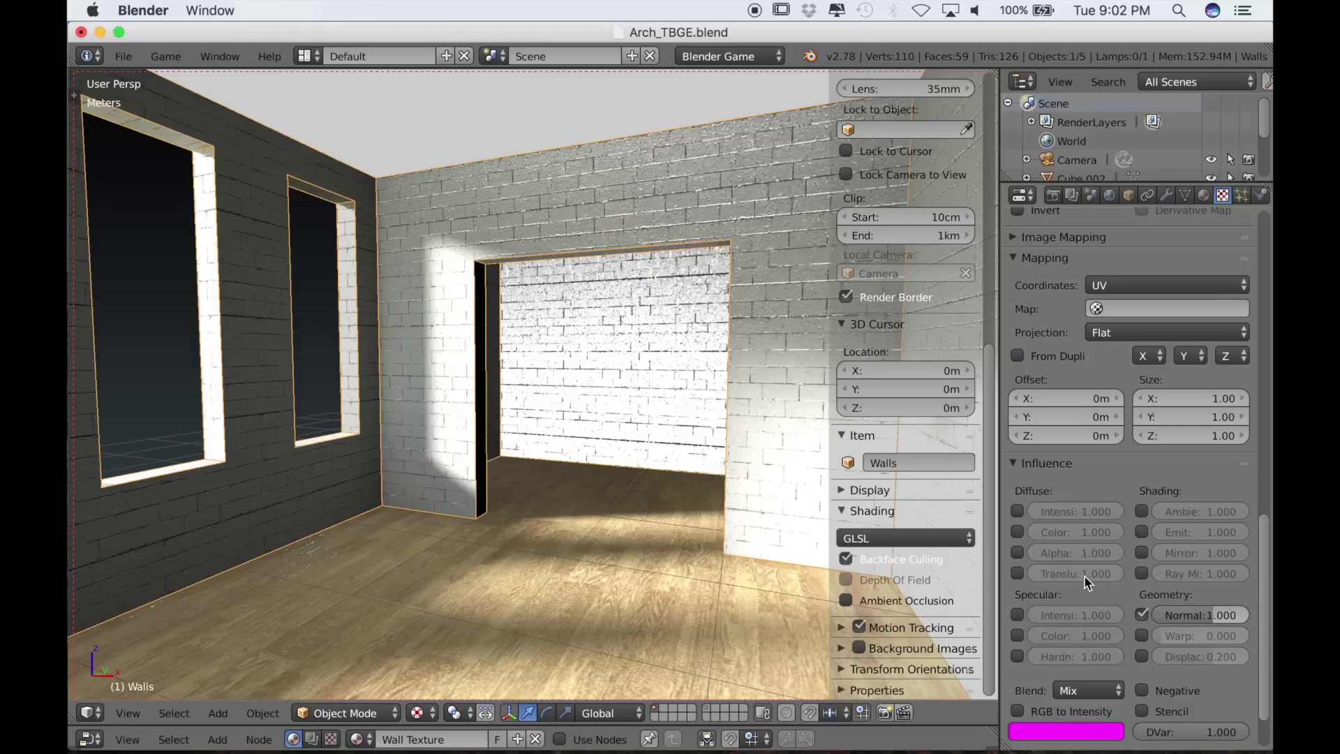
# - Set the wall normal texture's Normal influence to 0.368, checking the brick relief from a closer angle
pyautogui.moveTo(1203, 615); pyautogui.dragTo(1166, 615)
pyautogui.moveTo(419, 391); pyautogui.dragTo(407, 512, button='middle')
pyautogui.moveTo(1200, 623)
pyautogui.mouseDown()
pyautogui.moveTo(1256, 623)
pyautogui.moveTo(1173, 623)
pyautogui.moveTo(1200, 623)
pyautogui.mouseUp()
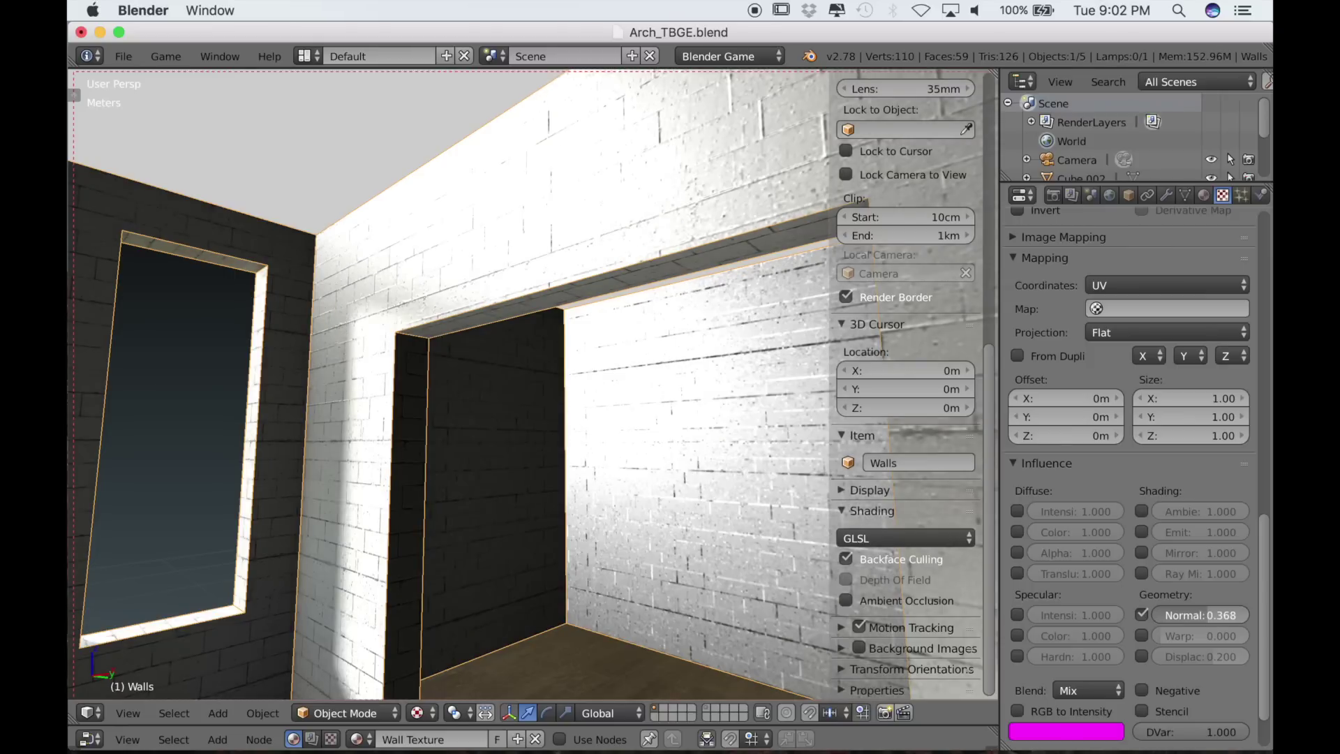
# - Set the wall normal texture's Normal influence to 0.579 and check the brick relief around the doorway
pyautogui.moveTo(1201, 615)
pyautogui.mouseDown()
pyautogui.moveTo(1284, 614)
pyautogui.moveTo(1187, 617)
pyautogui.mouseUp()
pyautogui.moveTo(737, 580)
pyautogui.mouseDown(button='middle')
pyautogui.moveTo(569, 530)
pyautogui.moveTo(597, 490)
pyautogui.mouseUp(button='middle')
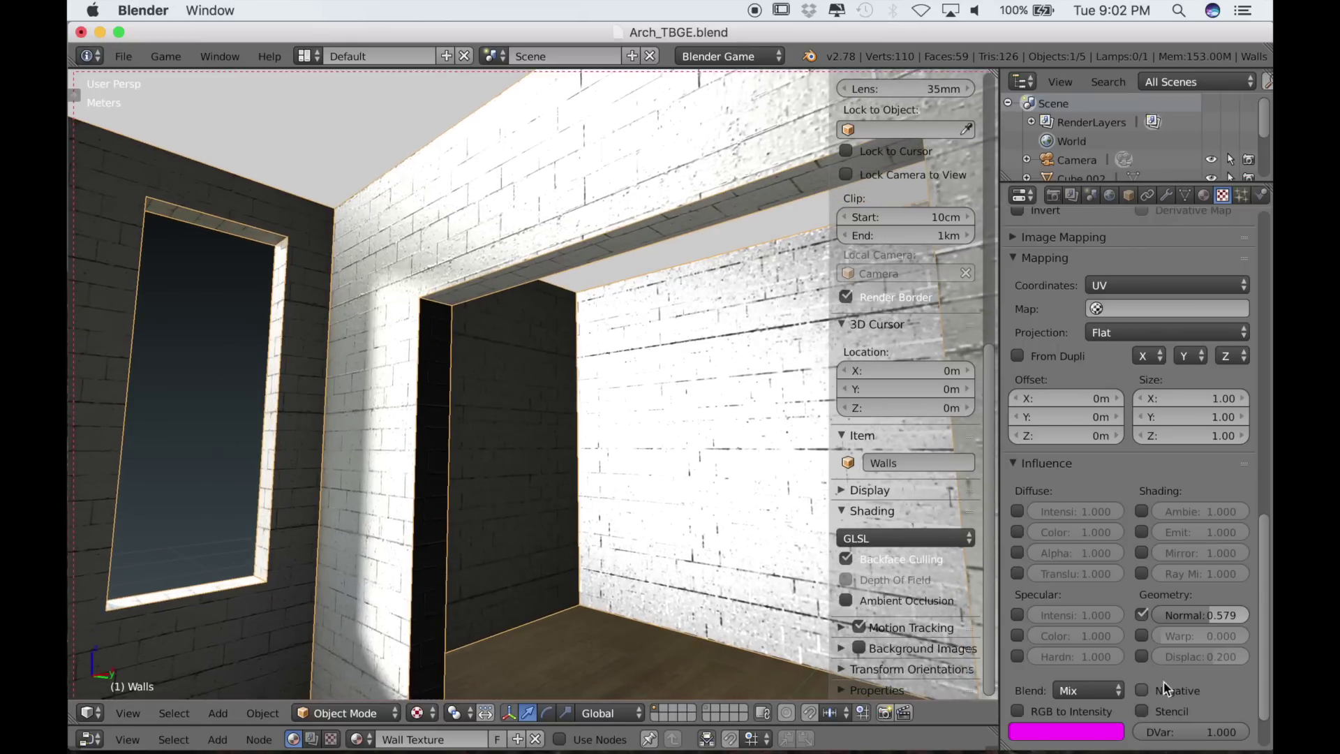
# - Add a third texture to the Wall Texture material and load Walls Spec Map.jpg from the Textures folder
pyautogui.moveTo(1267, 559); pyautogui.dragTo(1258, 229)
pyautogui.click(1041, 325)
pyautogui.click(1058, 400)
pyautogui.click(1151, 694)
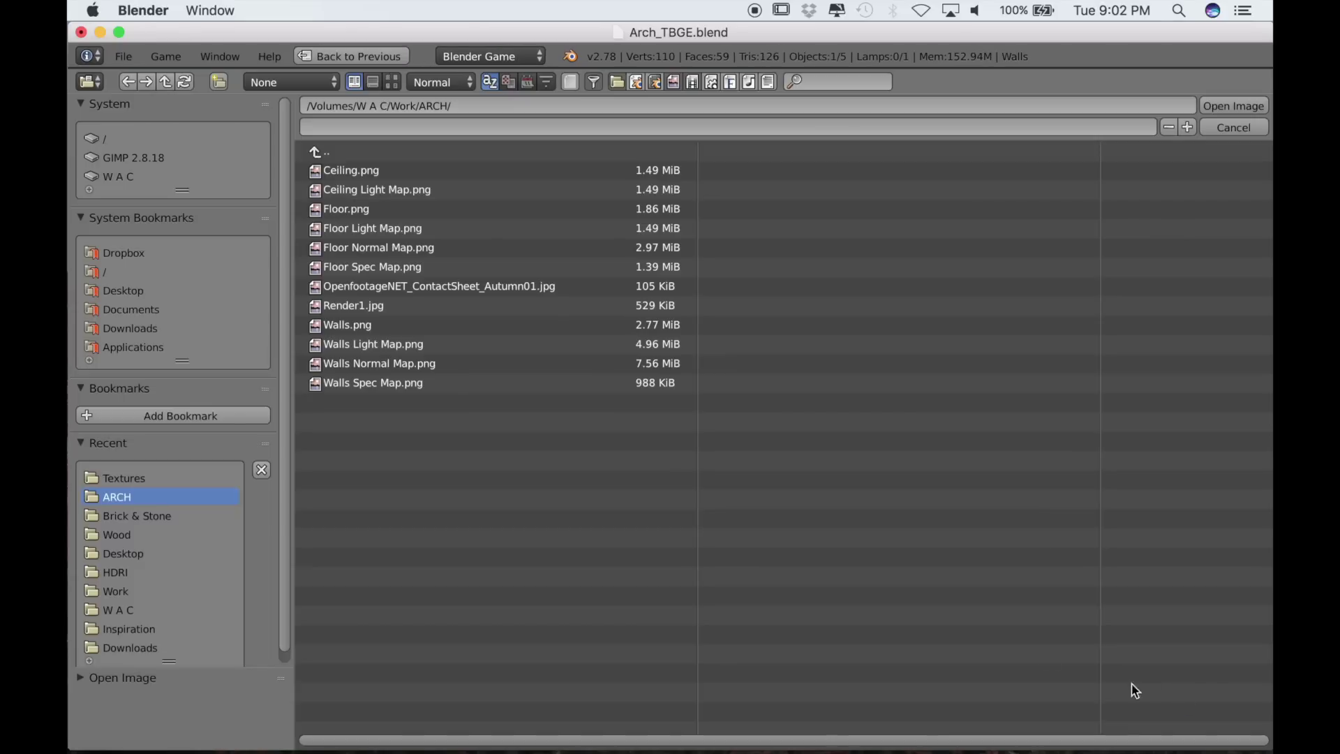
pyautogui.click(153, 479)
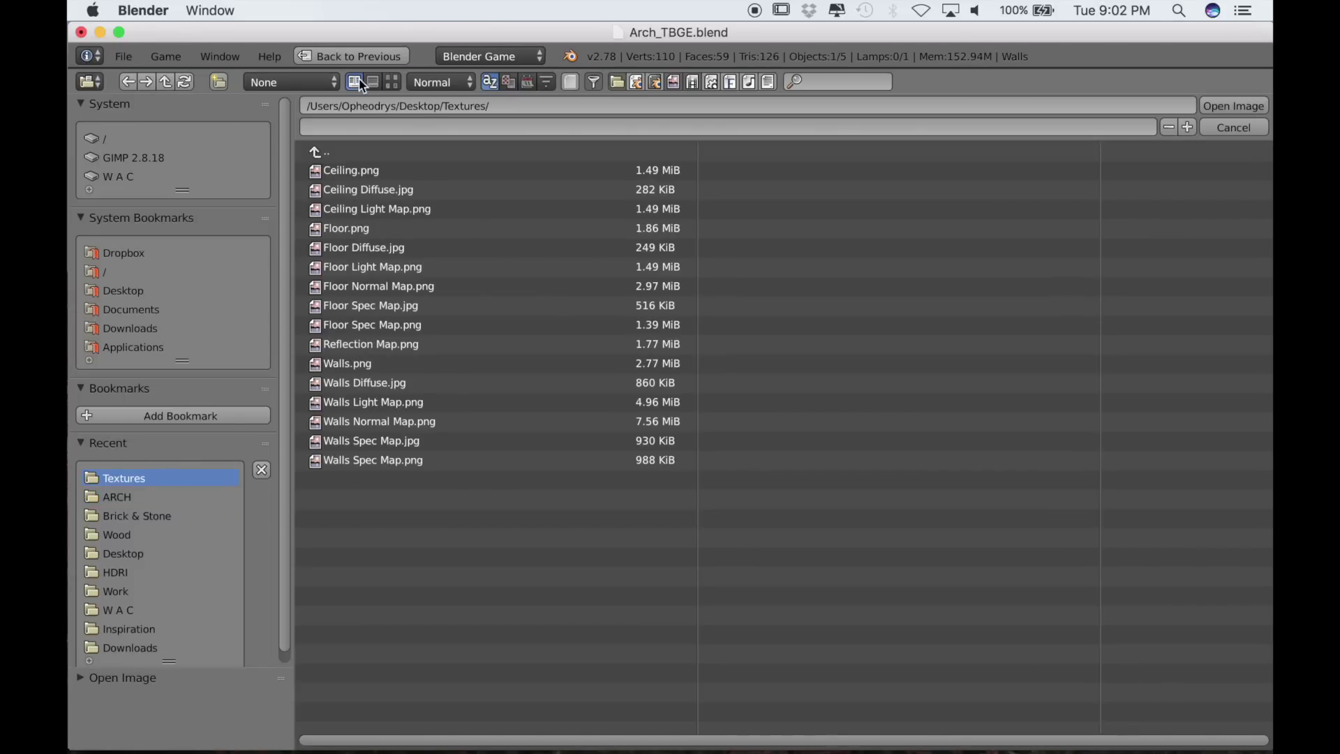
pyautogui.click(391, 81)
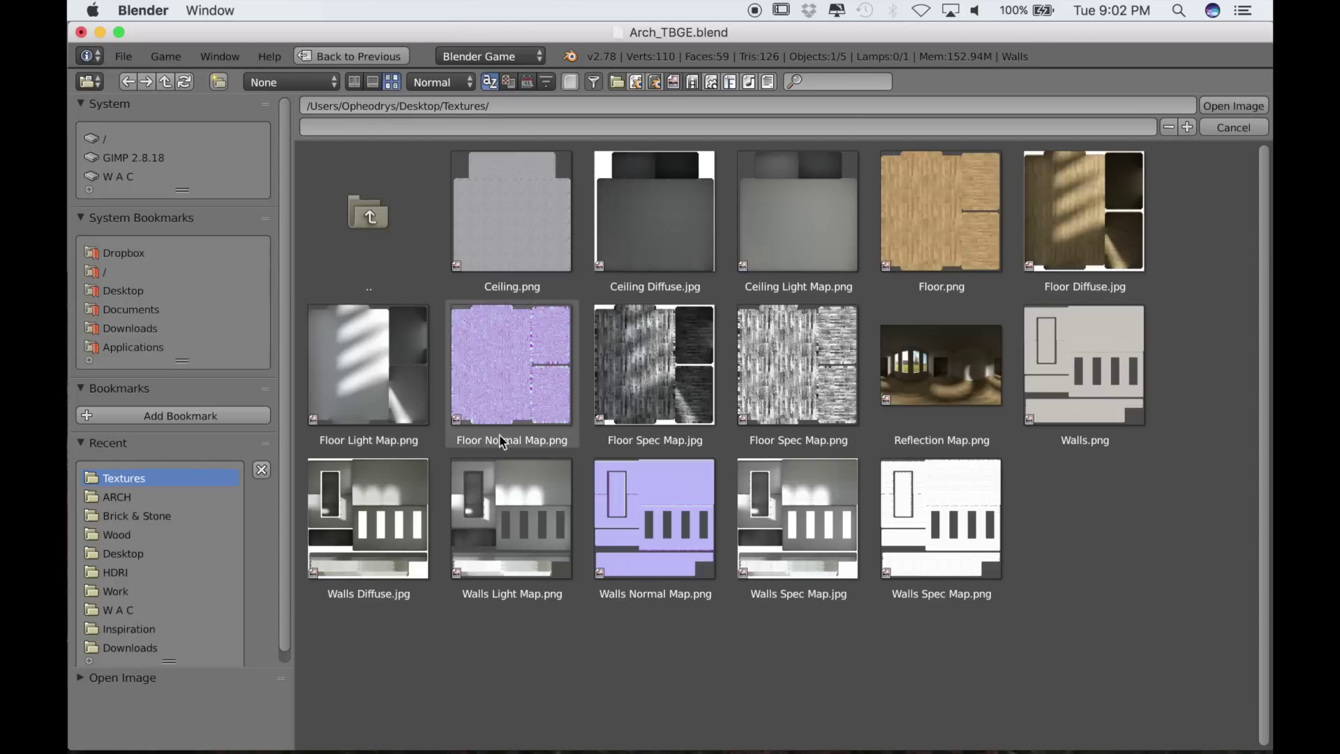
pyautogui.click(768, 514)
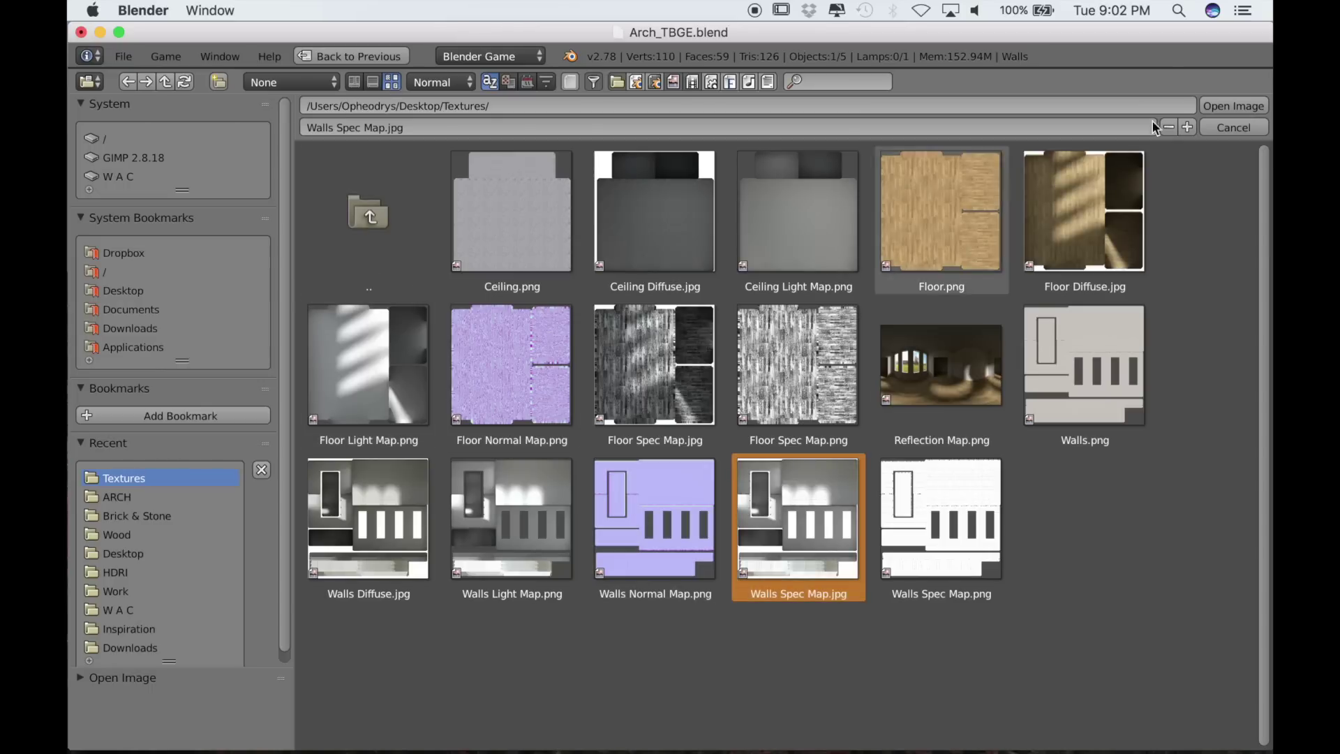
pyautogui.click(1251, 105)
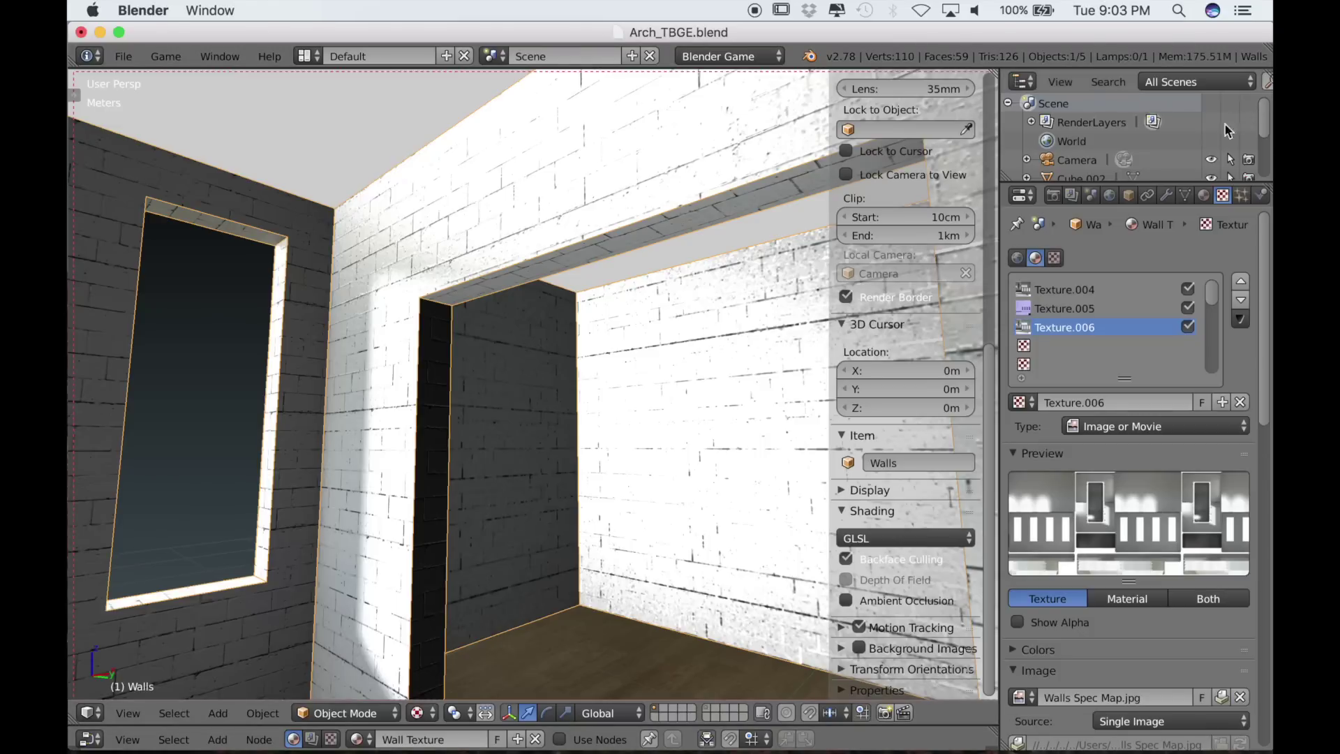
# - Make the wall specular texture influence specular Intensity and Color instead of diffuse Color
pyautogui.moveTo(1263, 412); pyautogui.dragTo(1269, 639)
pyautogui.scroll(-8, 1120, 544)
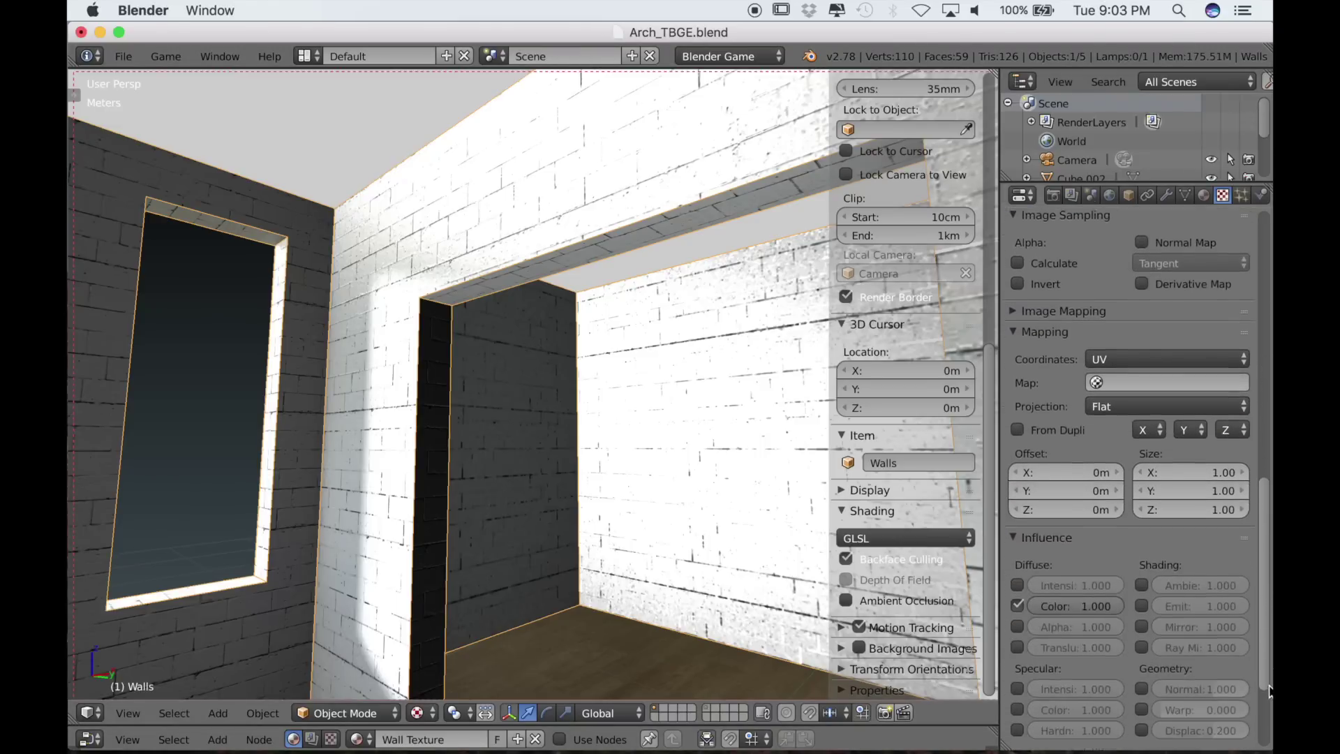
pyautogui.click(1017, 500)
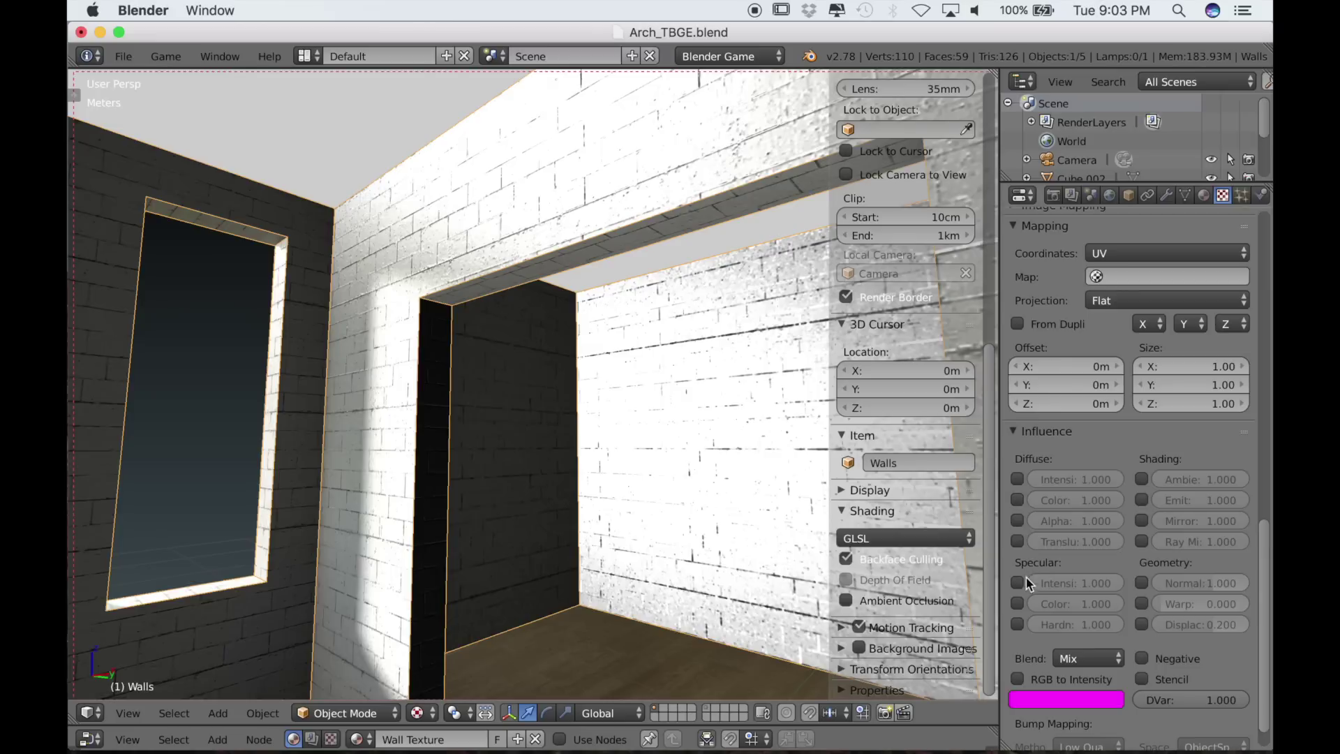
pyautogui.click(1018, 582)
pyautogui.click(1017, 603)
pyautogui.click(1018, 624)
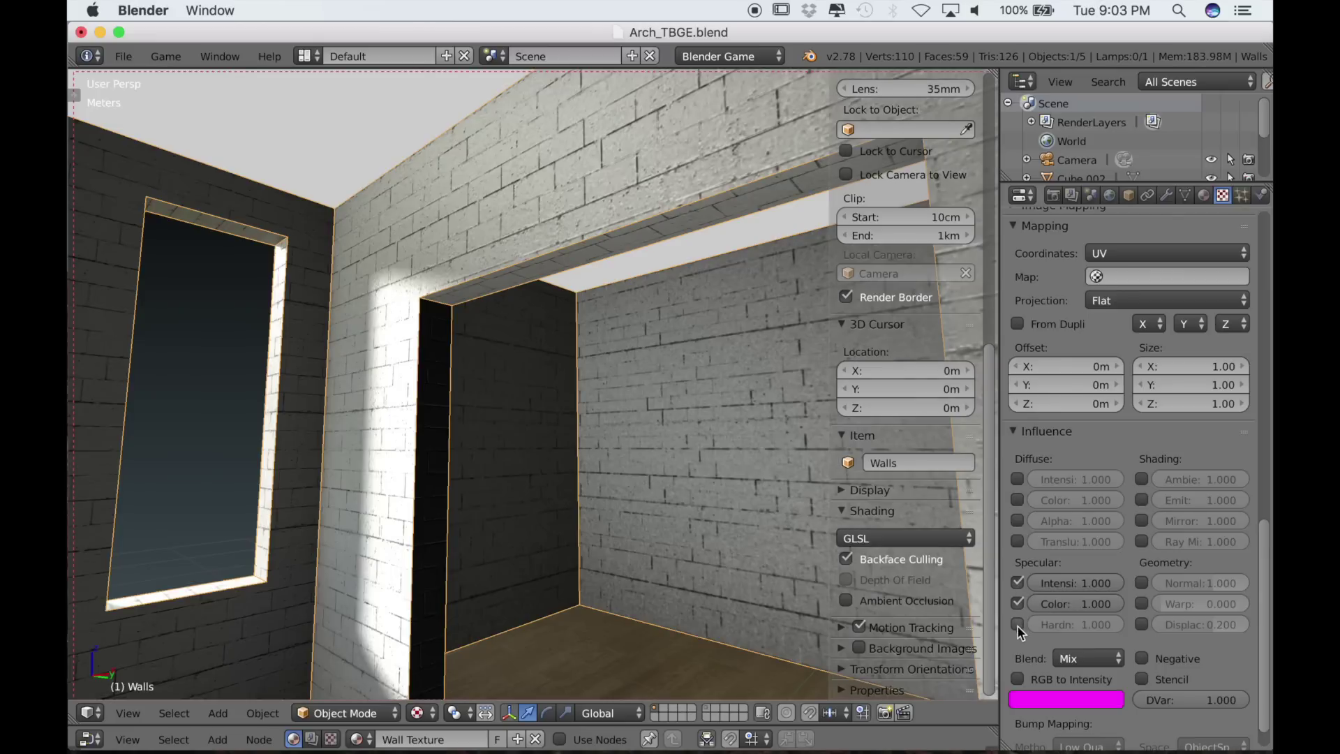
pyautogui.moveTo(772, 525); pyautogui.dragTo(558, 496, button='middle')
# - Return to the Walls Normal Map texture, compare positive and negative Normal influences, and set it to 2.158
pyautogui.scroll(10, 1170, 255)
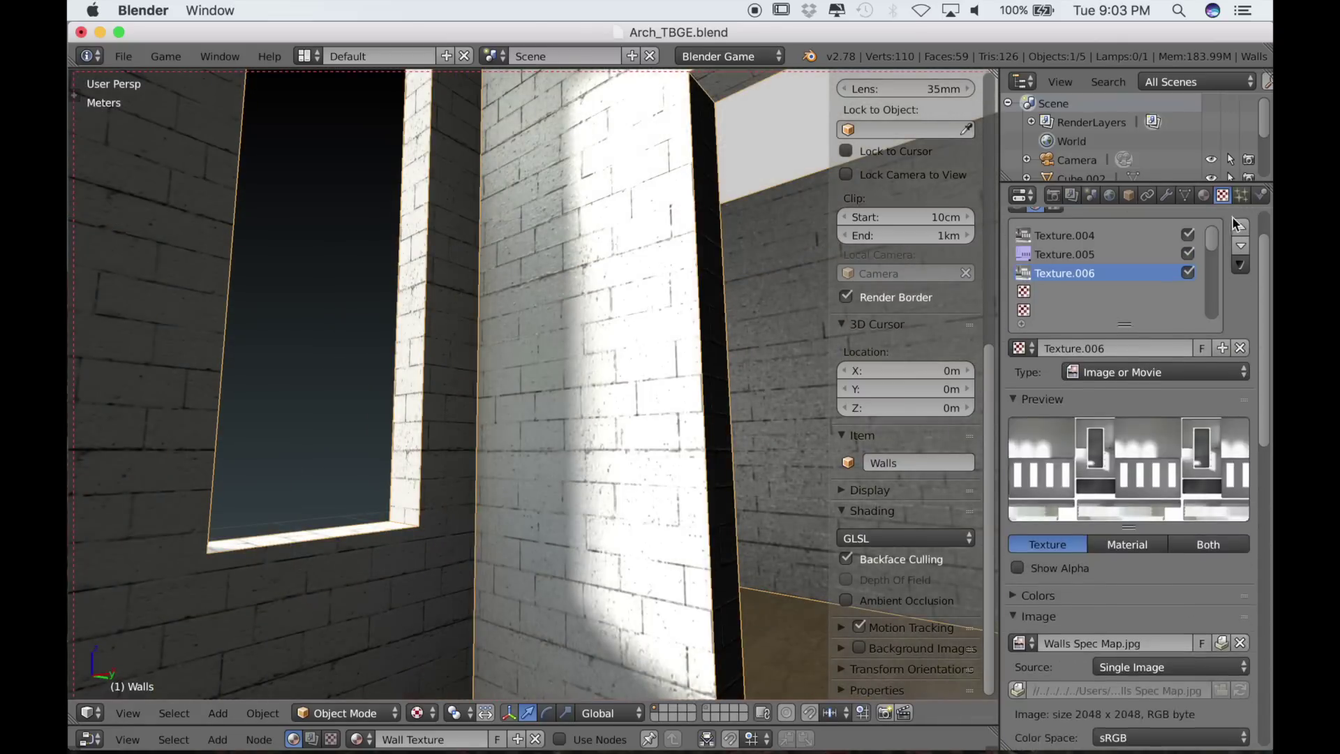
pyautogui.click(1077, 304)
pyautogui.moveTo(1262, 290); pyautogui.dragTo(1255, 438)
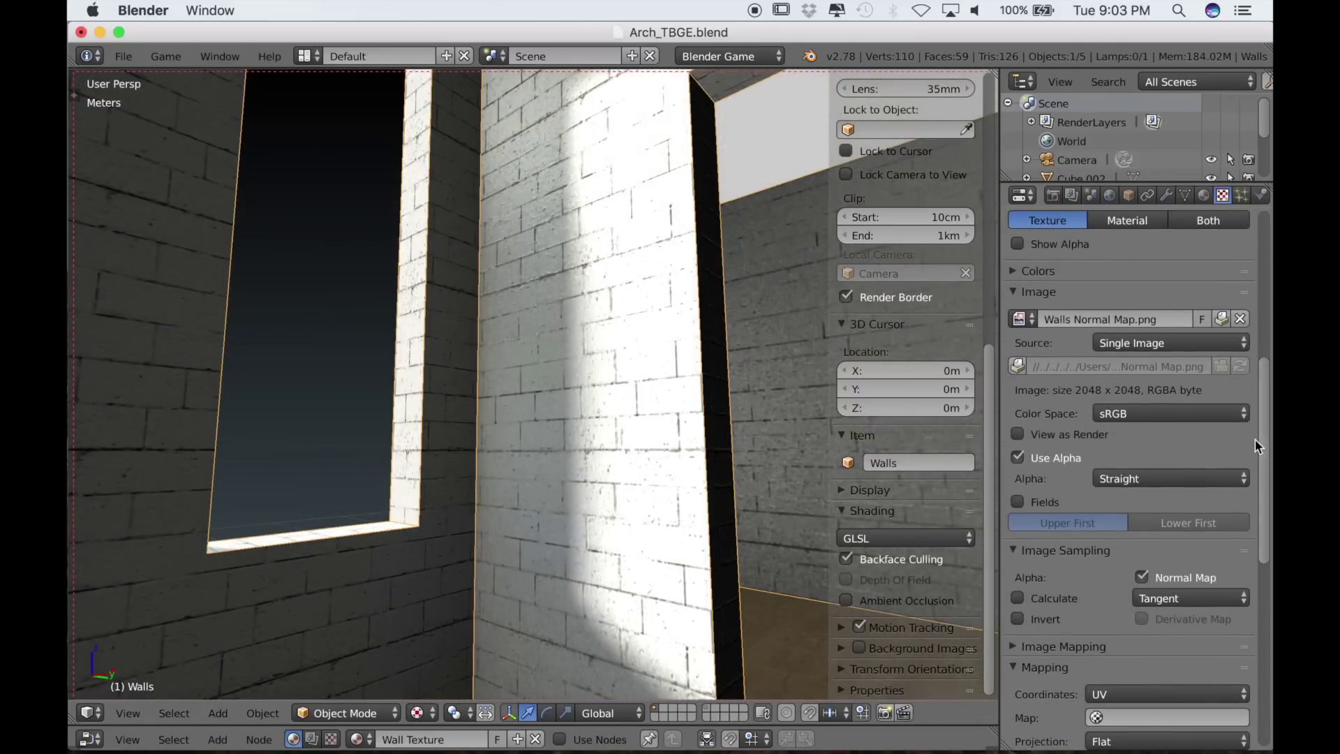
pyautogui.moveTo(1262, 552); pyautogui.dragTo(1266, 689)
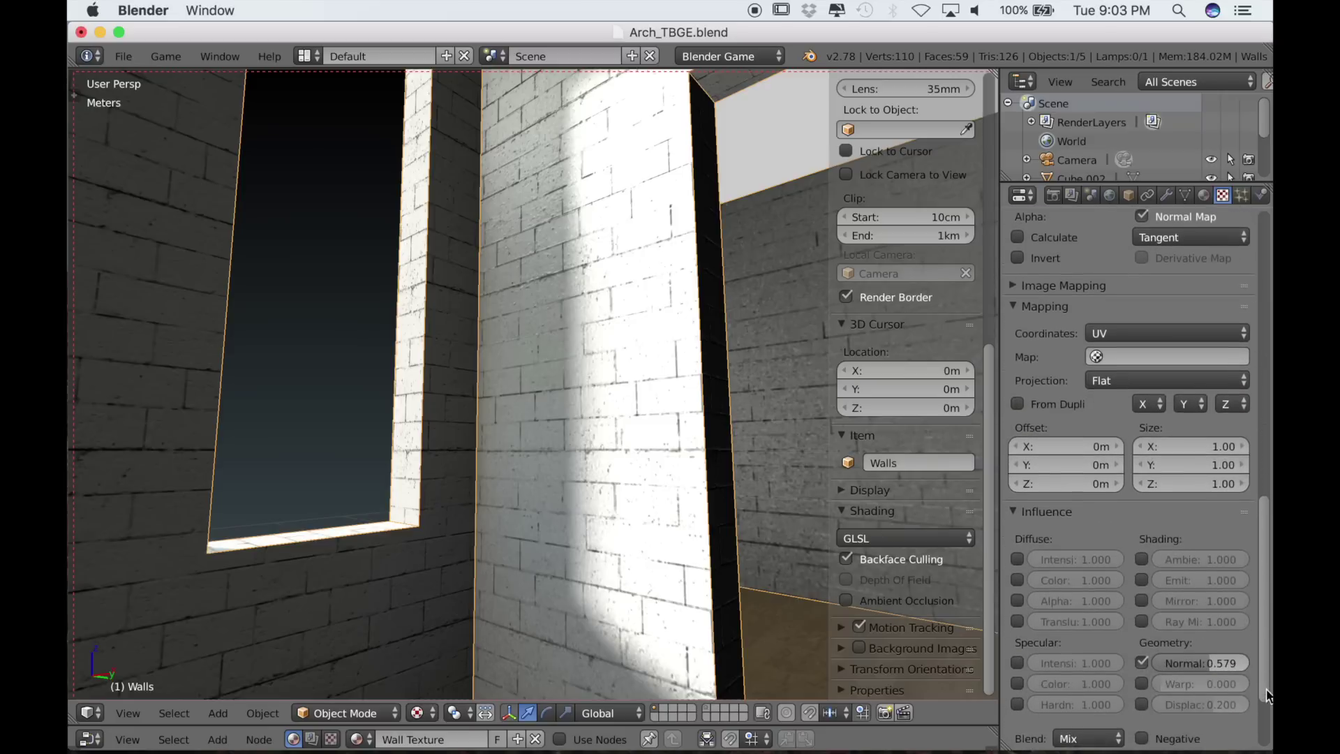
pyautogui.scroll(-2, 1249, 687)
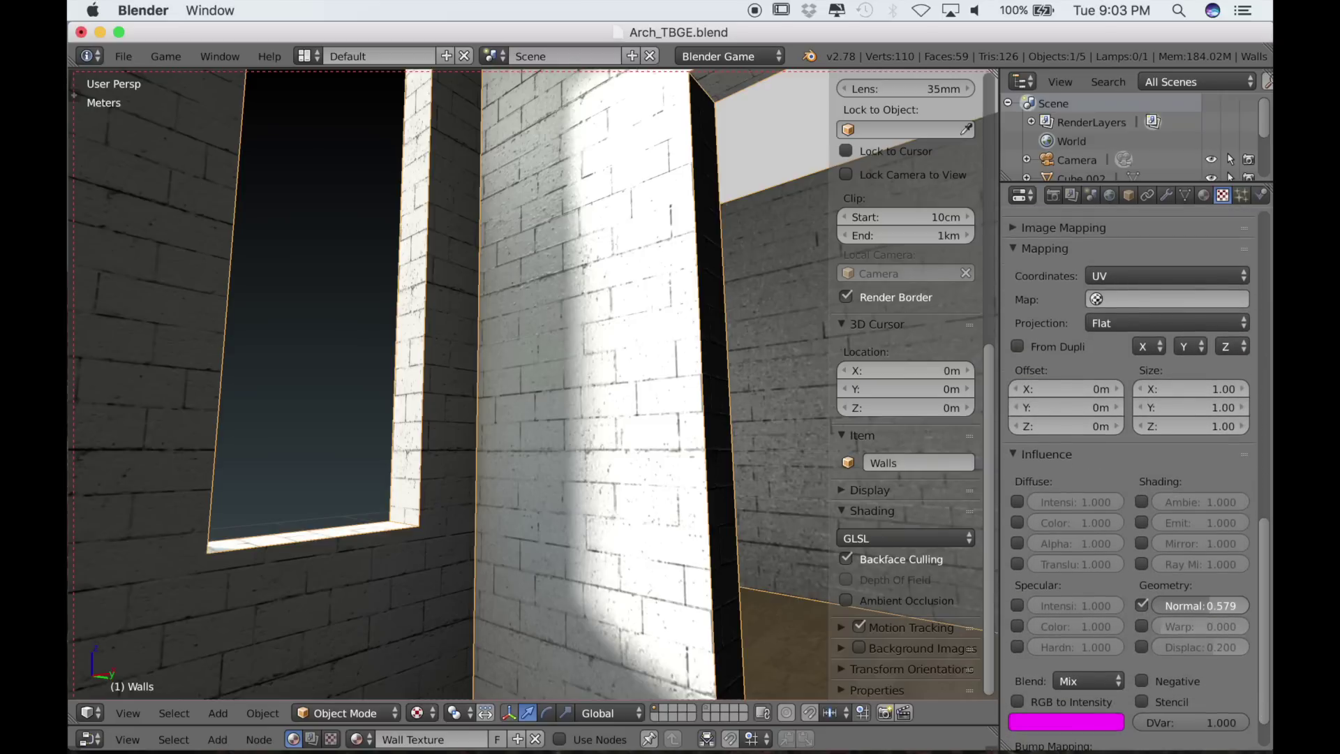
pyautogui.moveTo(1201, 605); pyautogui.dragTo(1242, 606)
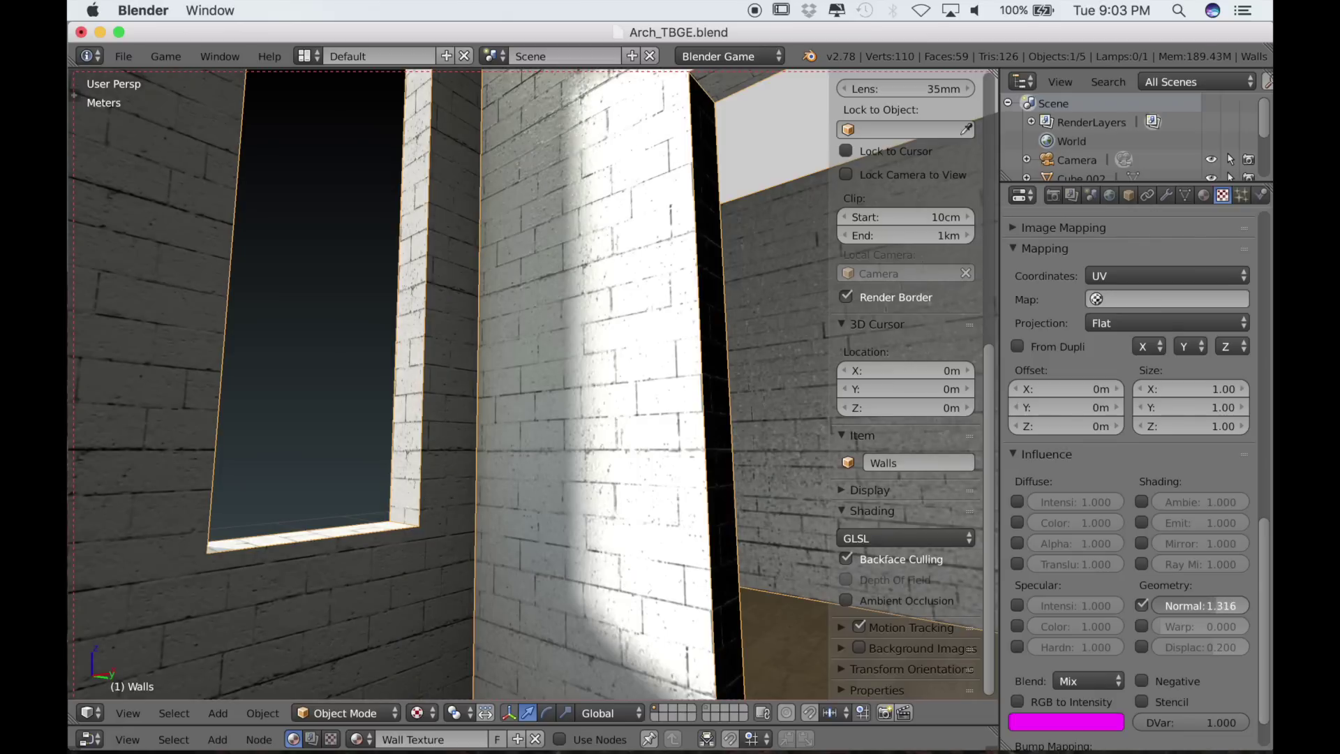
pyautogui.moveTo(1242, 605); pyautogui.dragTo(1173, 605)
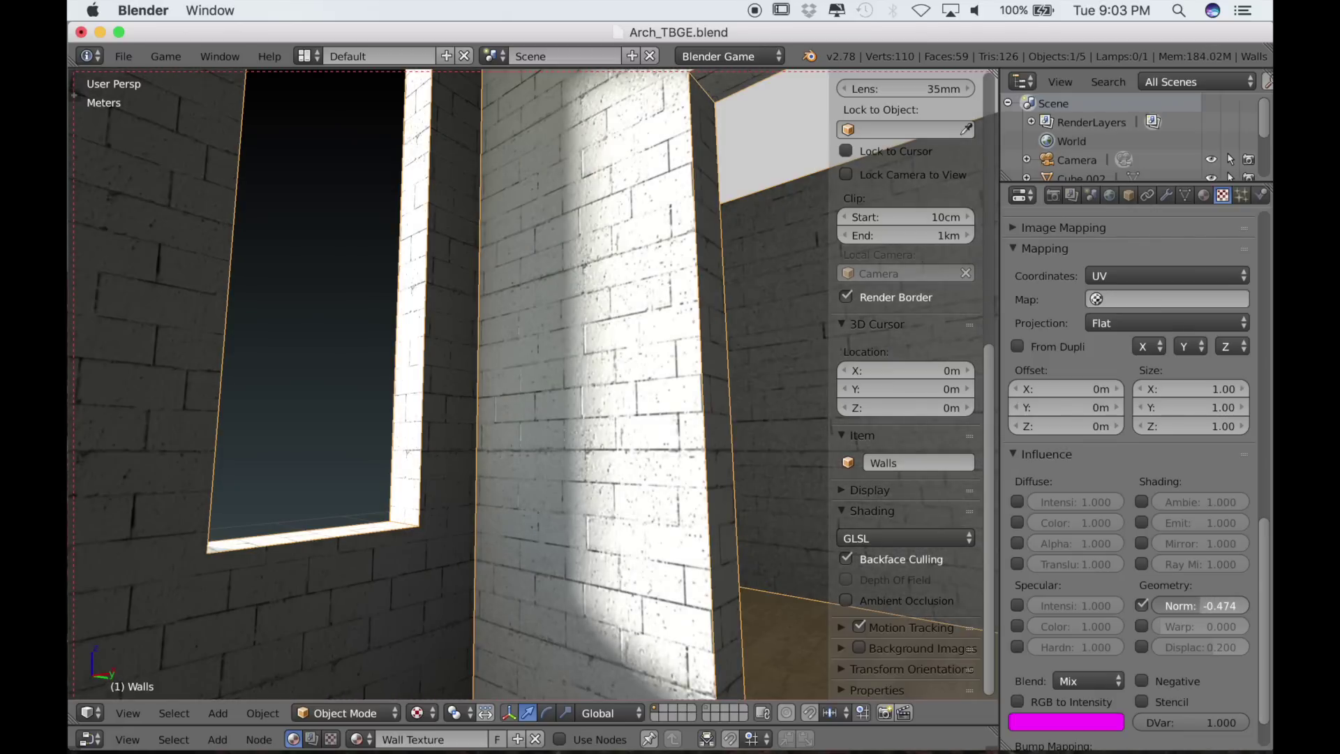
pyautogui.moveTo(1186, 605); pyautogui.dragTo(1243, 605)
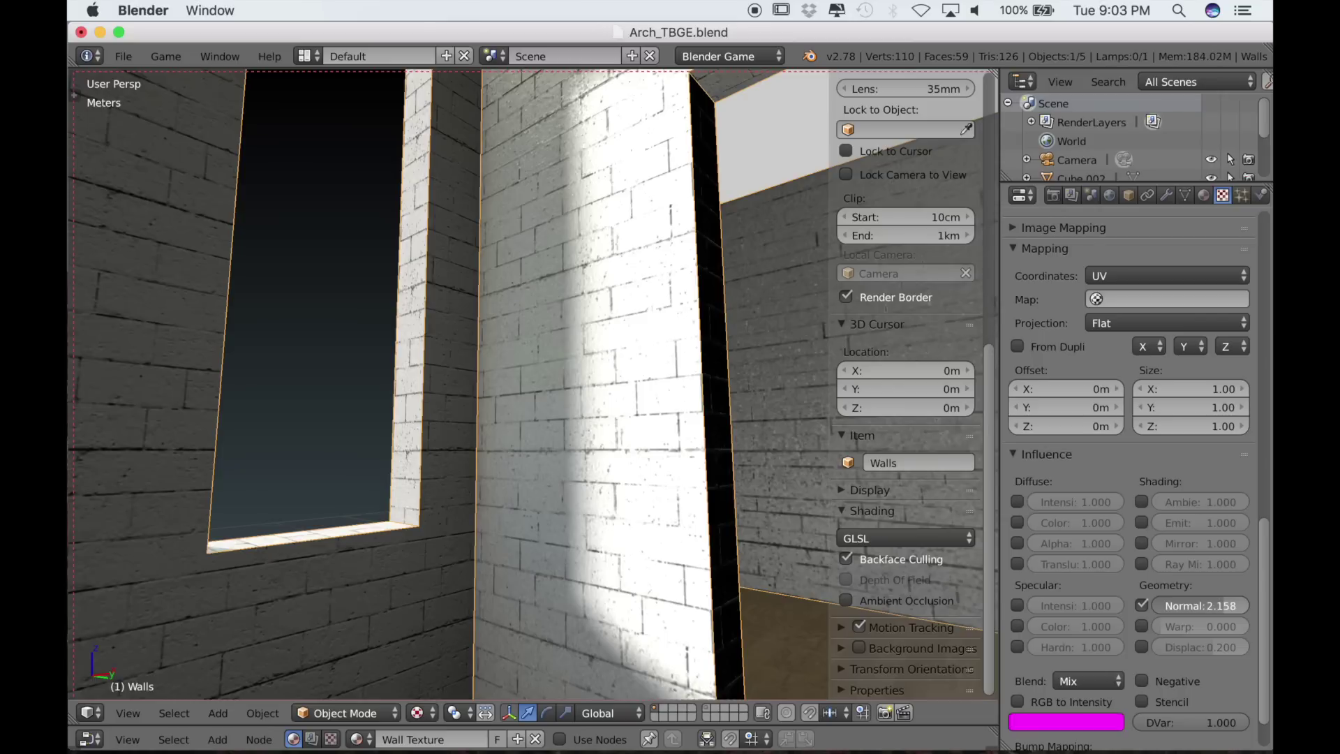
# - Give the ceiling mesh a new material, naming the object Ceiling and the material Ceiling Texture
pyautogui.moveTo(586, 440); pyautogui.dragTo(572, 479, button='middle')
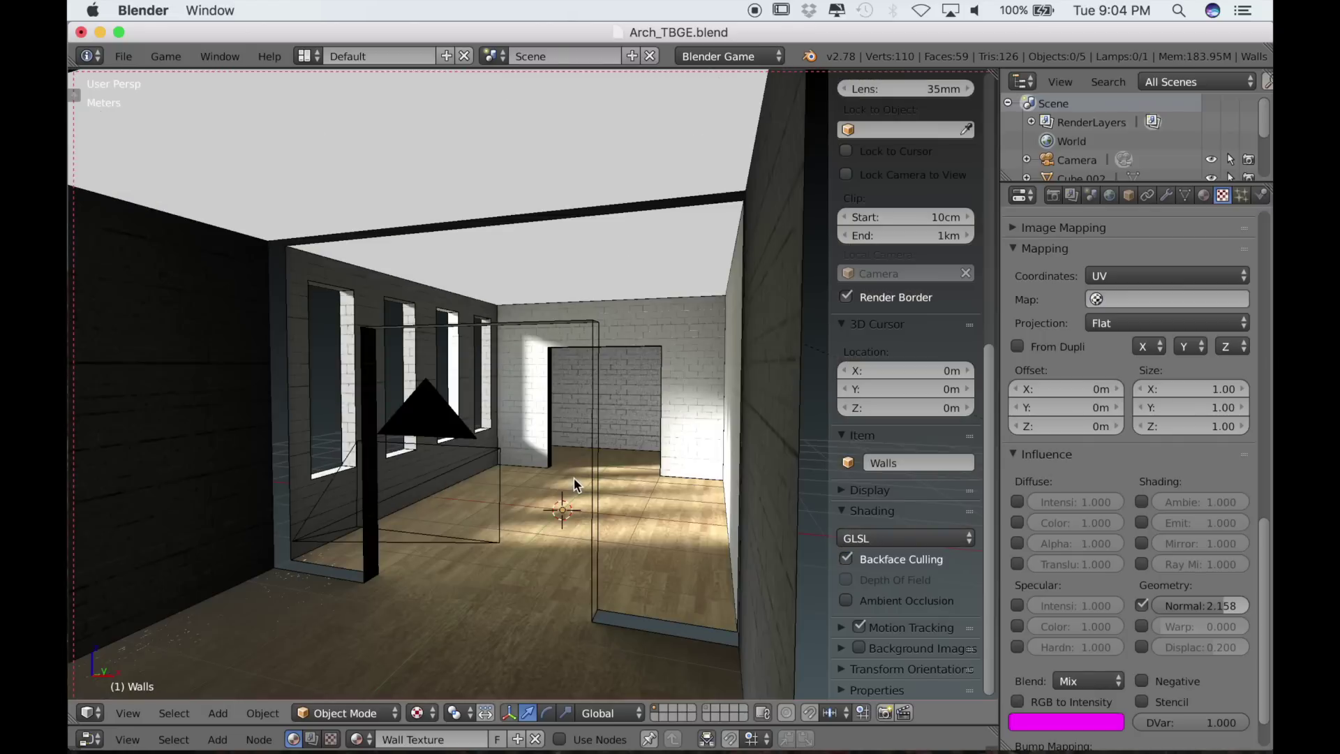
pyautogui.scroll(-8, 575, 479)
pyautogui.moveTo(536, 491); pyautogui.dragTo(640, 533, button='middle')
pyautogui.scroll(8, 464, 495)
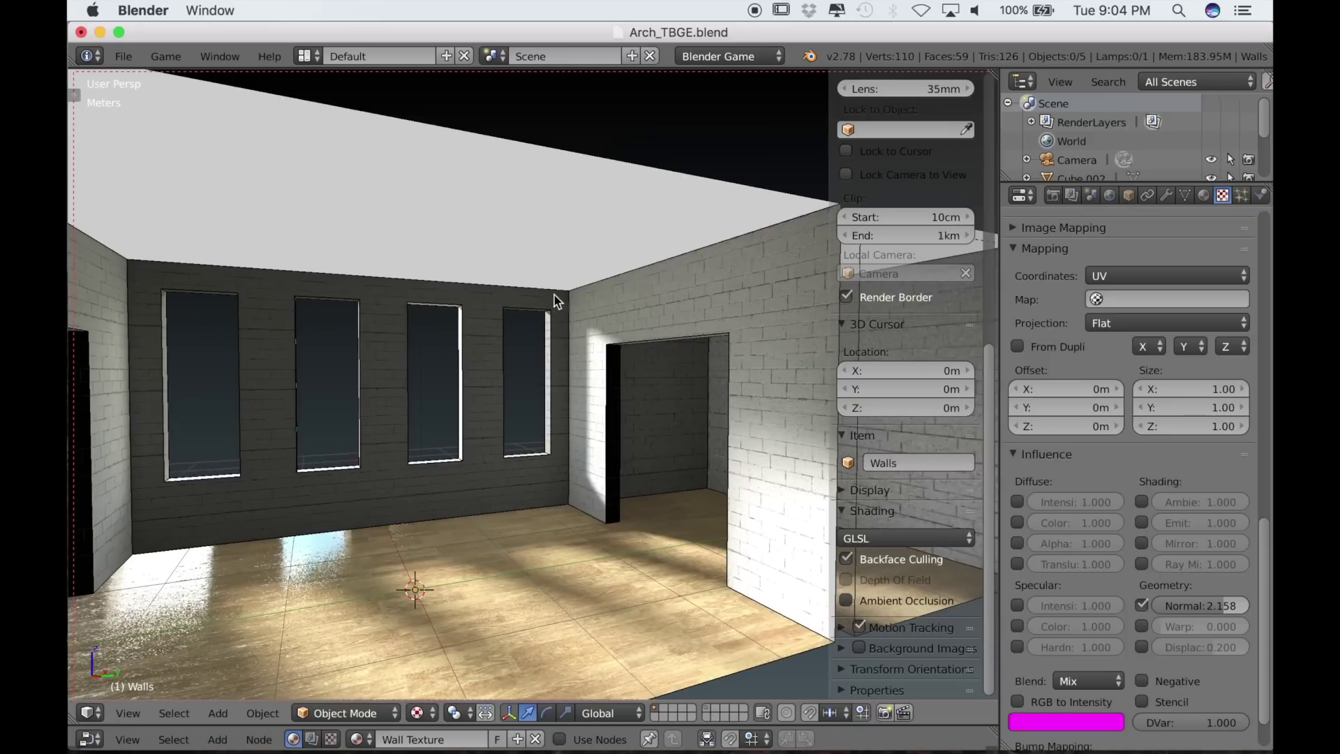
pyautogui.rightClick(560, 262)
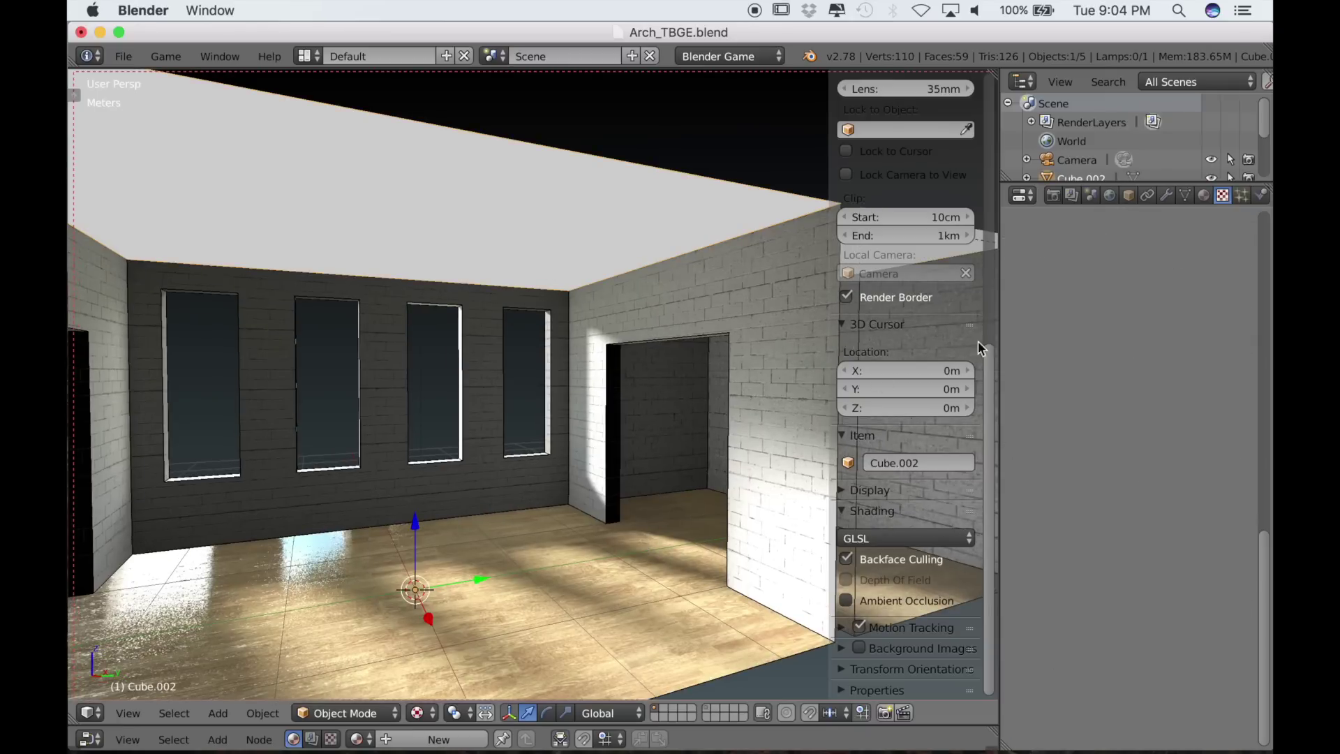
pyautogui.click(1204, 195)
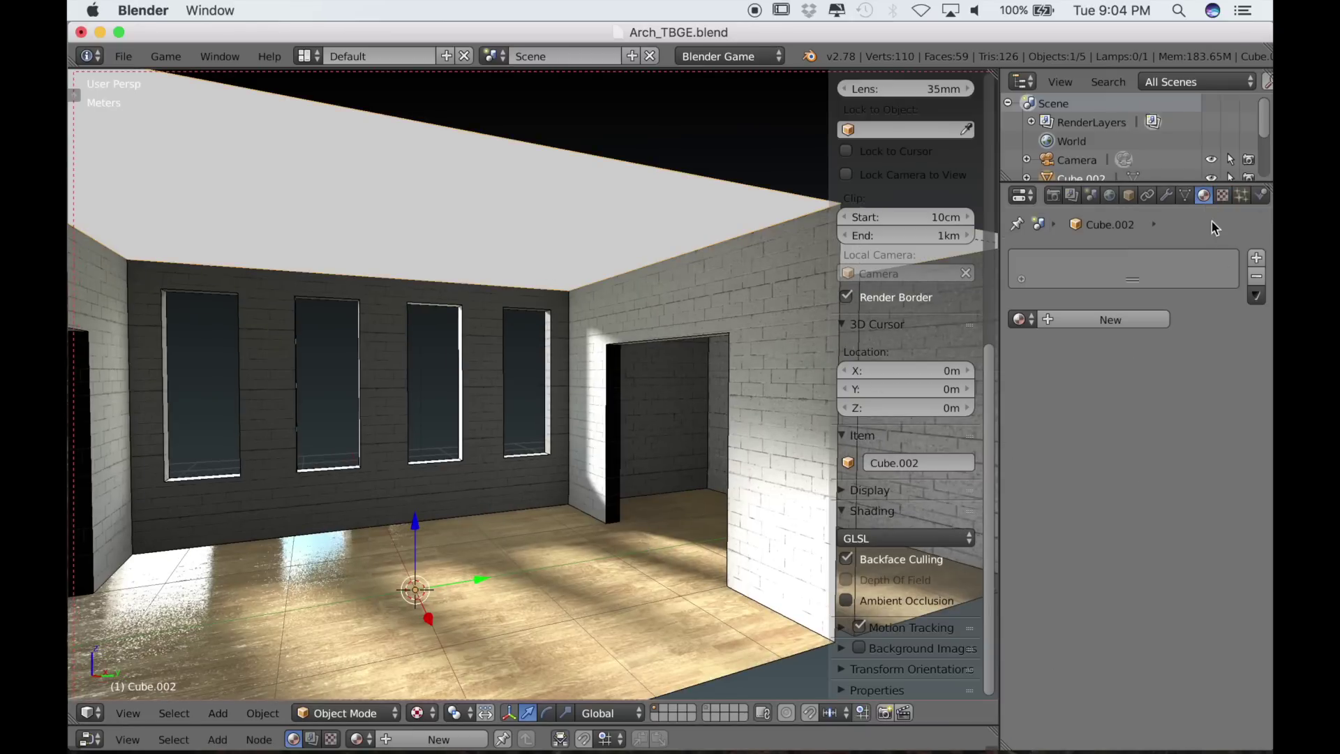
pyautogui.click(1106, 323)
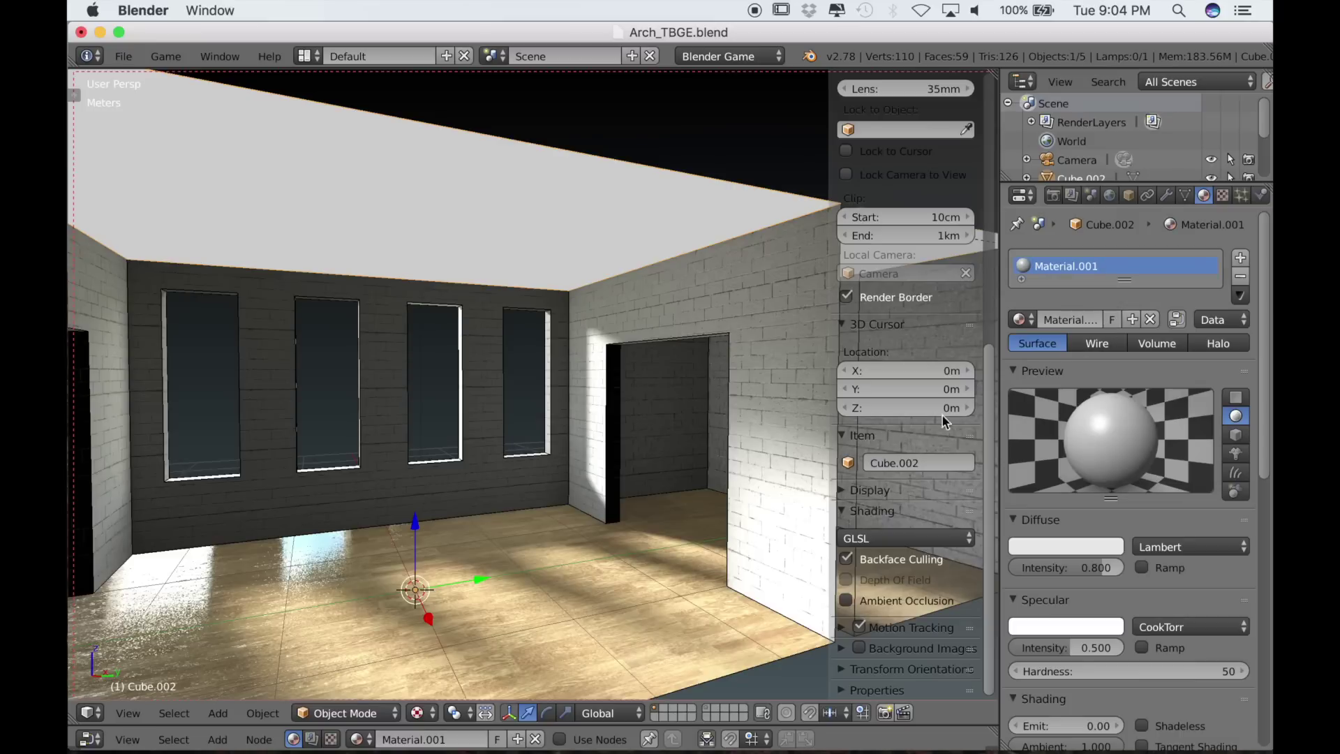
pyautogui.click(904, 461)
pyautogui.write('Ceiling')
pyautogui.press('Return')
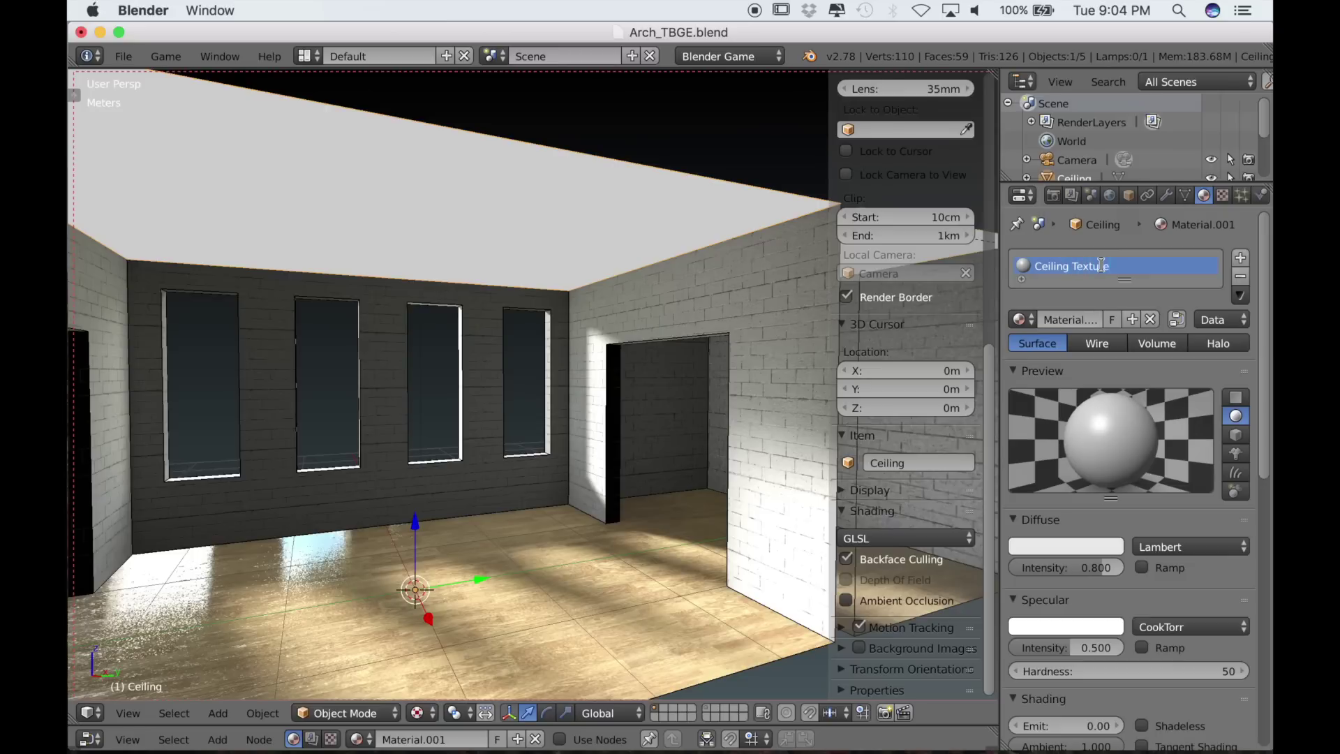
# - Add a texture to the Ceiling Texture material and load Ceiling Diffuse.jpg from the Textures folder
pyautogui.click(1222, 195)
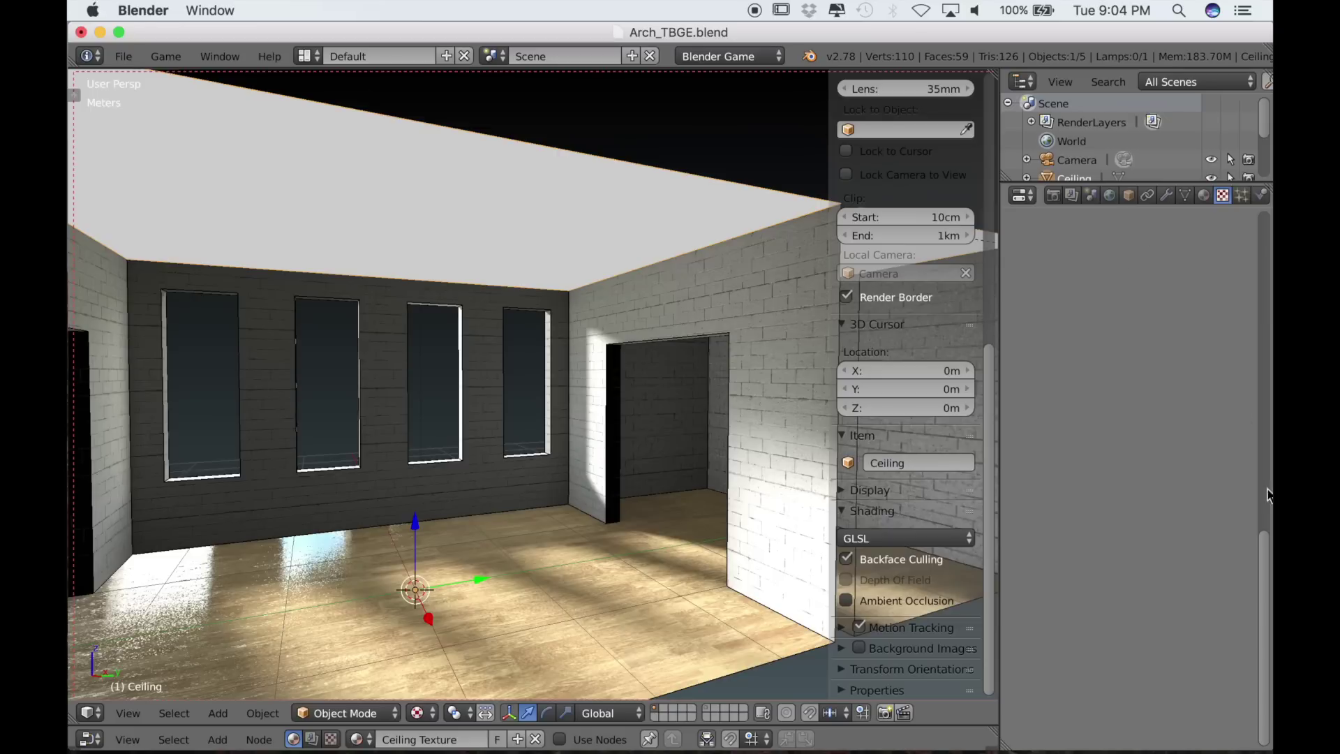
pyautogui.click(1096, 405)
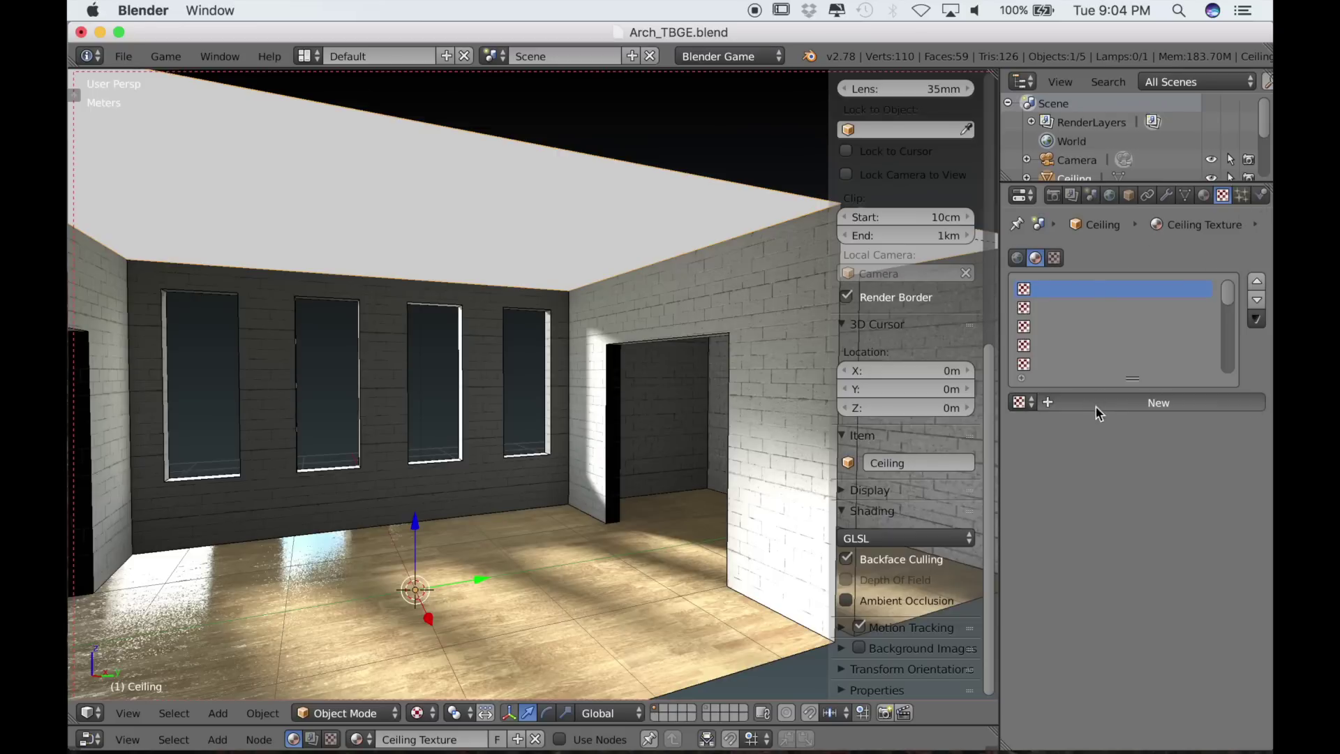
pyautogui.click(1187, 698)
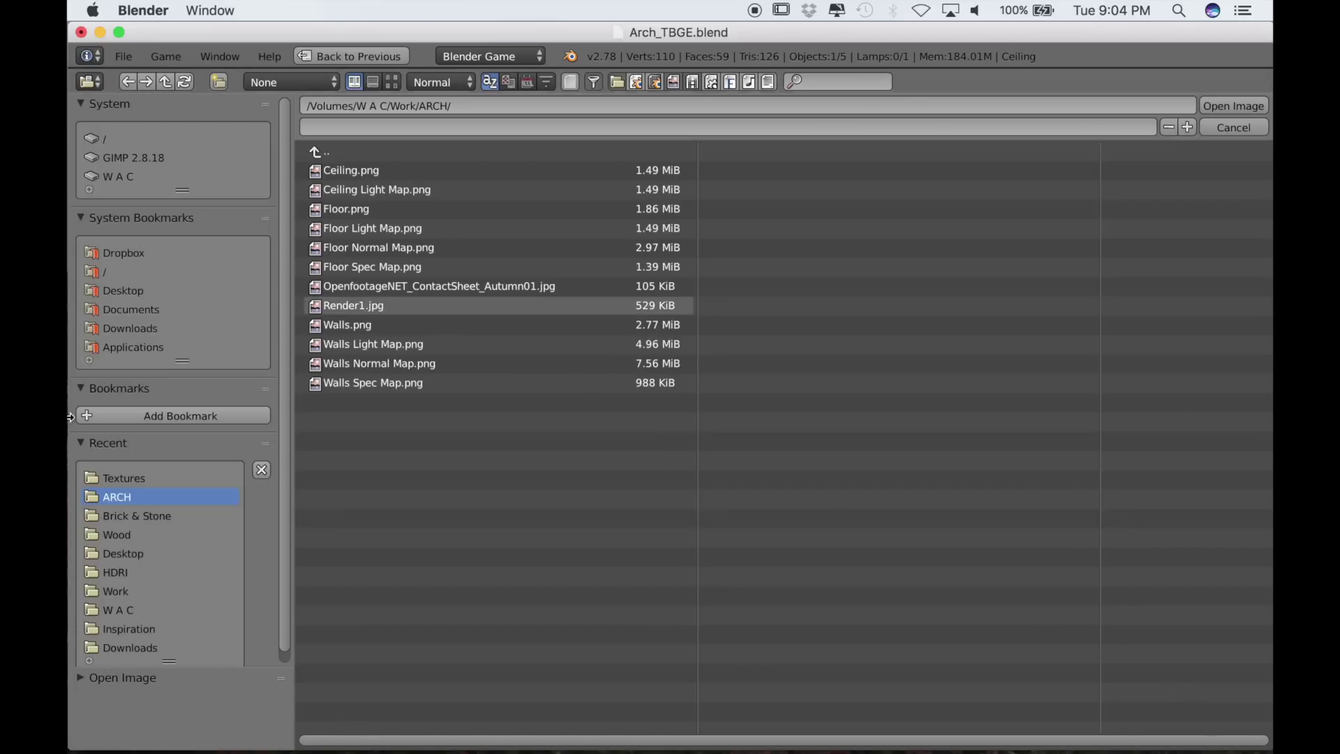
pyautogui.click(117, 481)
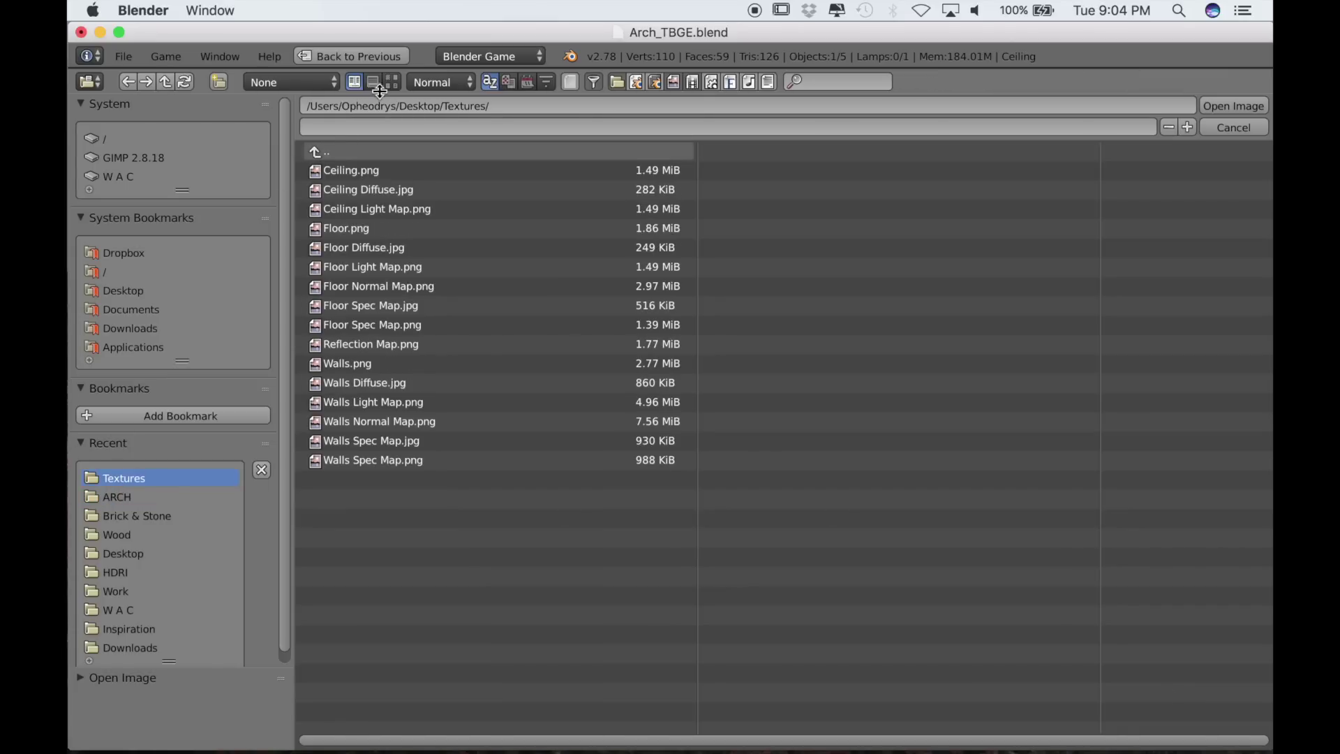
pyautogui.click(392, 82)
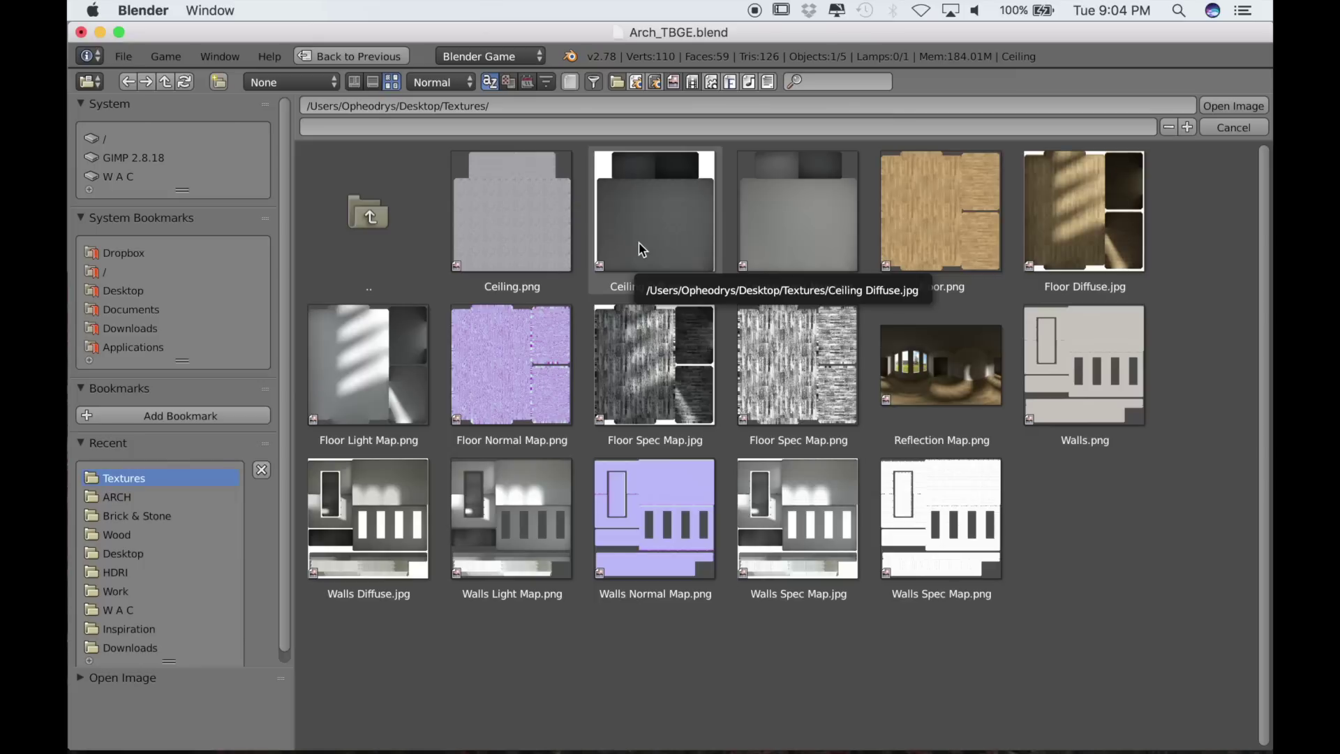
pyautogui.click(701, 239)
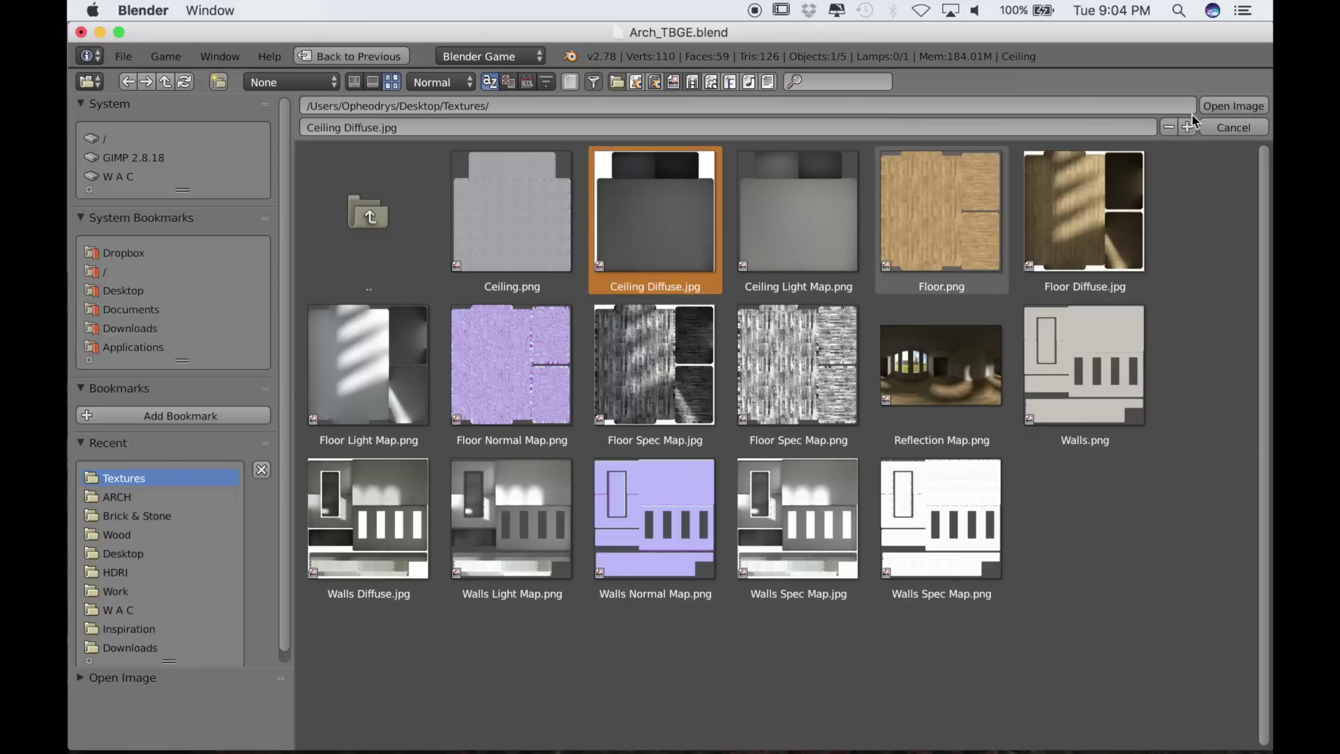
pyautogui.click(1231, 109)
# - Examine the textured ceiling and its light reflection from several angles around the room, then select the ceiling
pyautogui.scroll(-5, 546, 421)
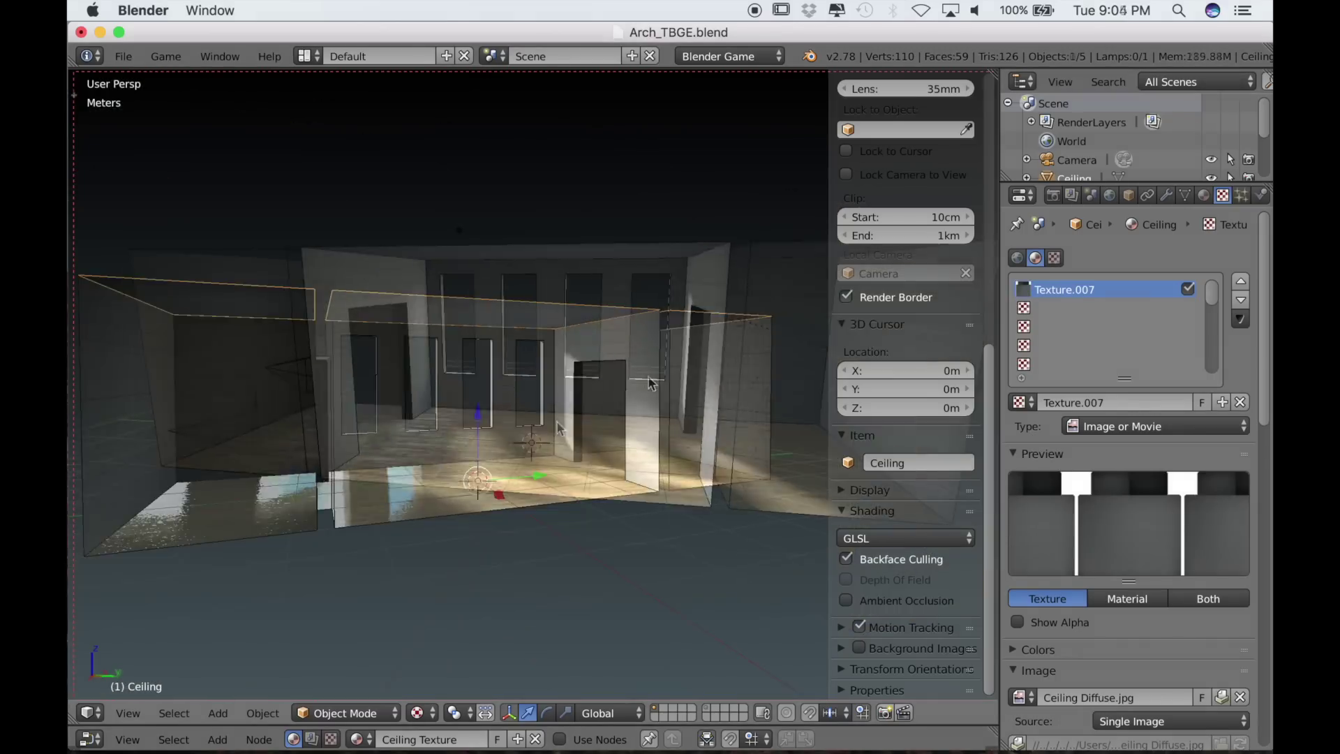
pyautogui.scroll(5, 547, 421)
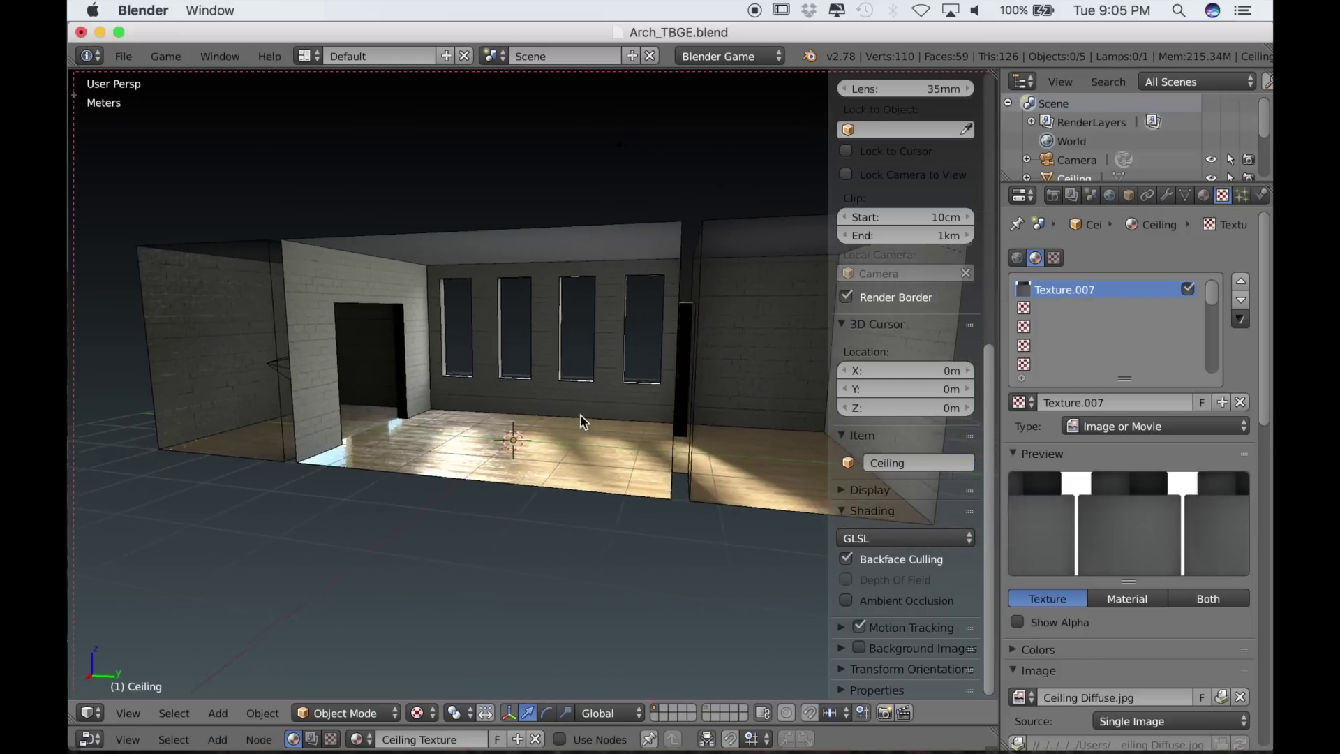
pyautogui.hscroll(-10, 527, 417)
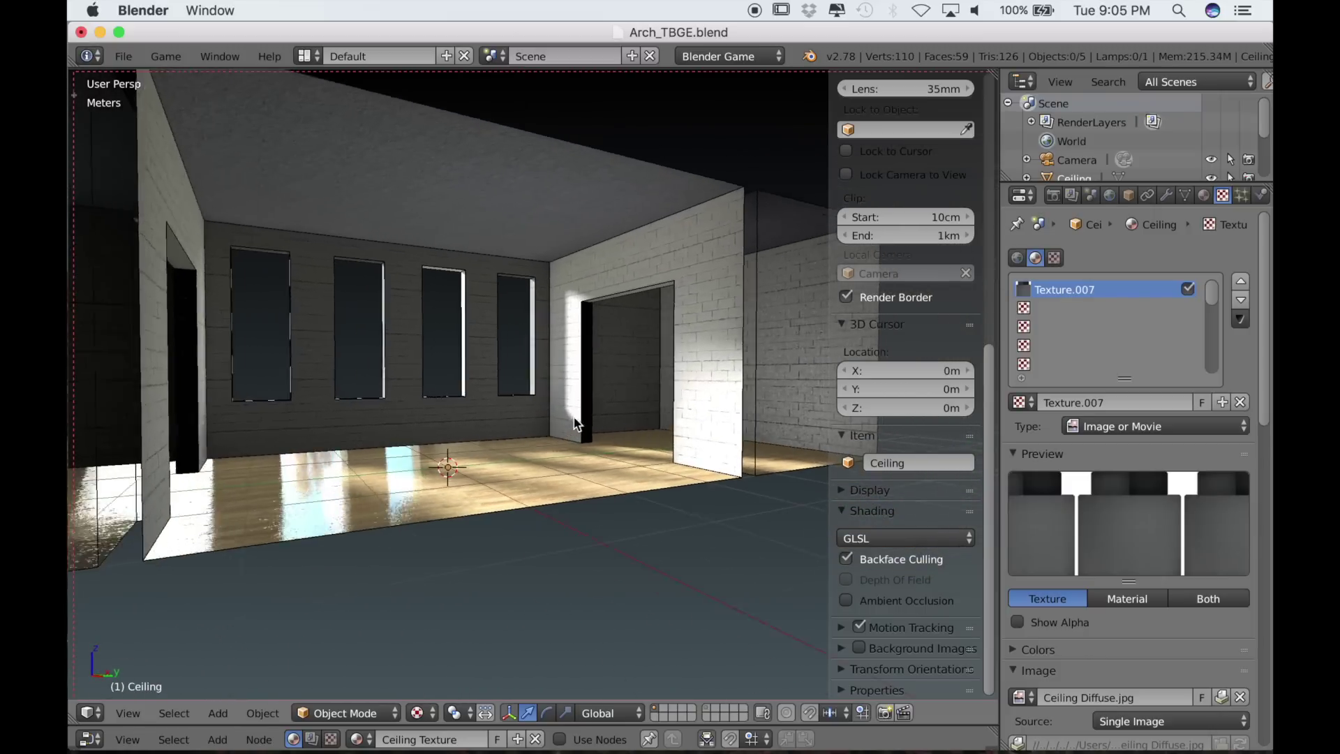
pyautogui.hscroll(10, 574, 421)
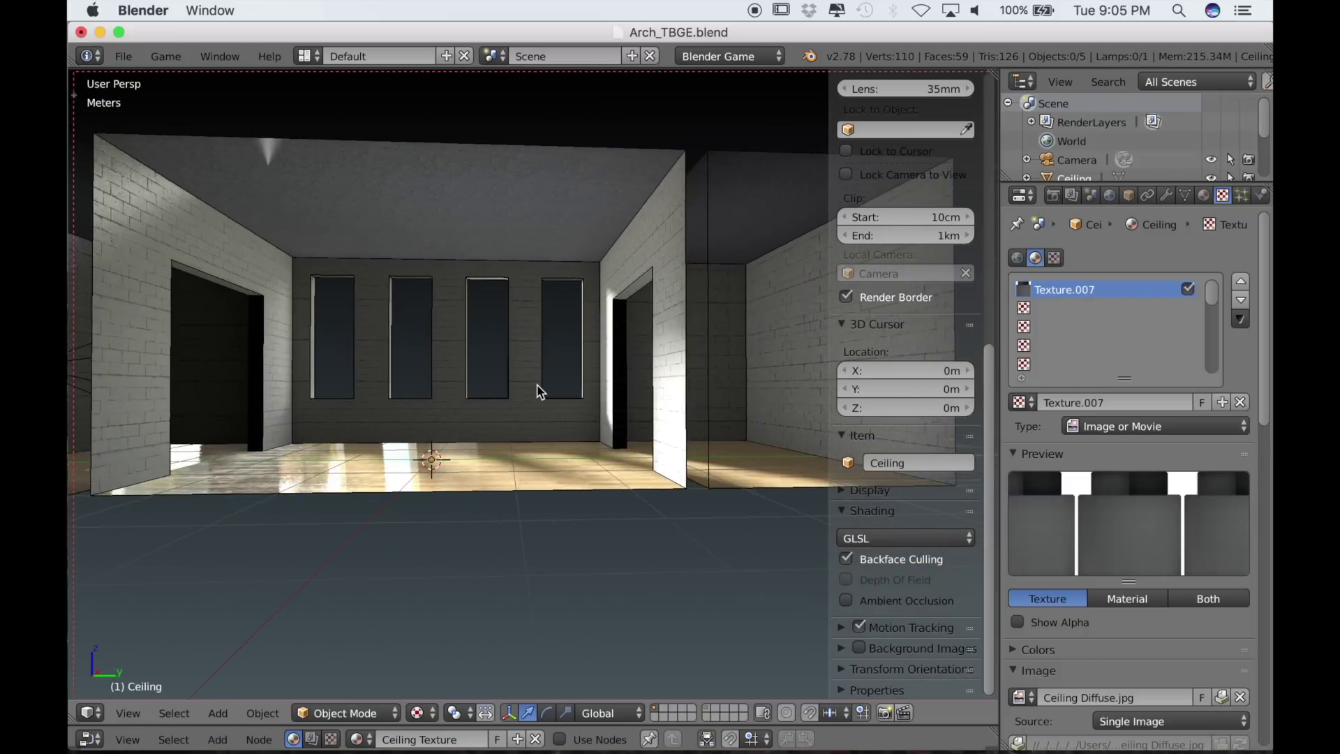
pyautogui.scroll(8, 544, 426)
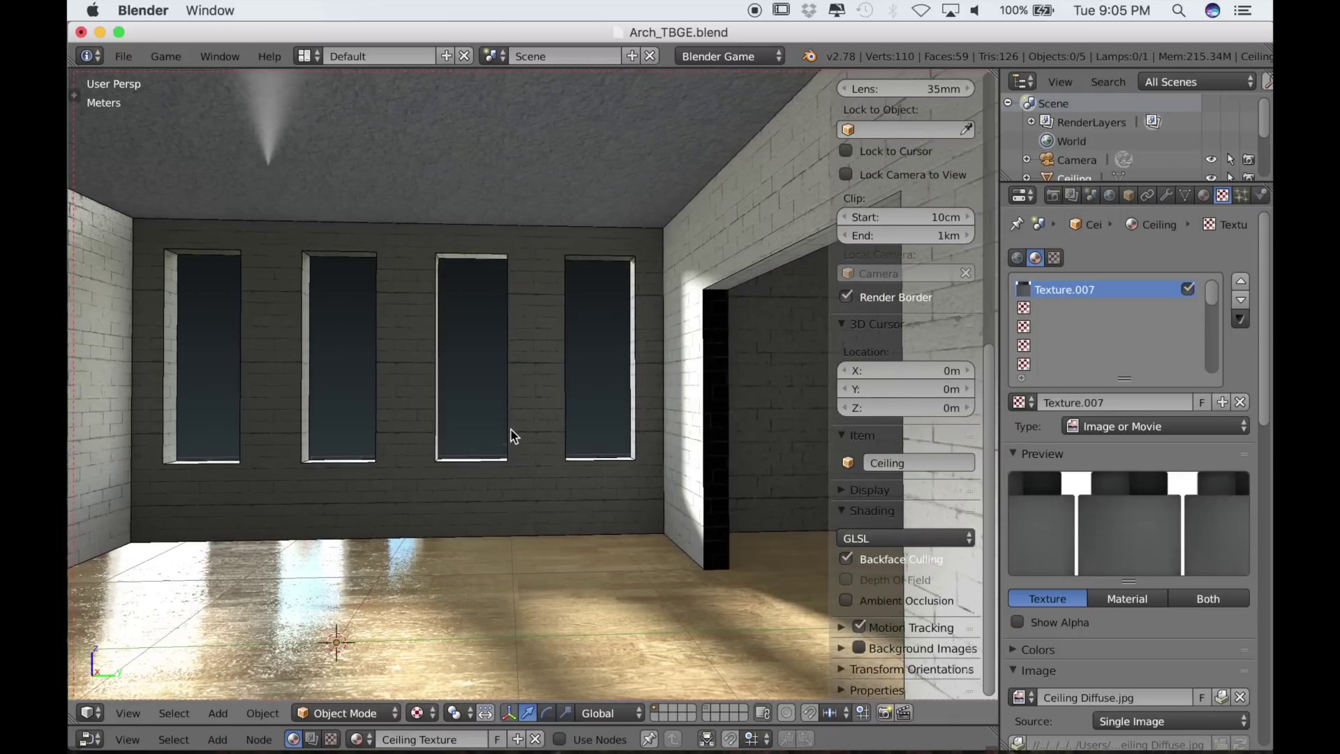
pyautogui.scroll(-6, 497, 433)
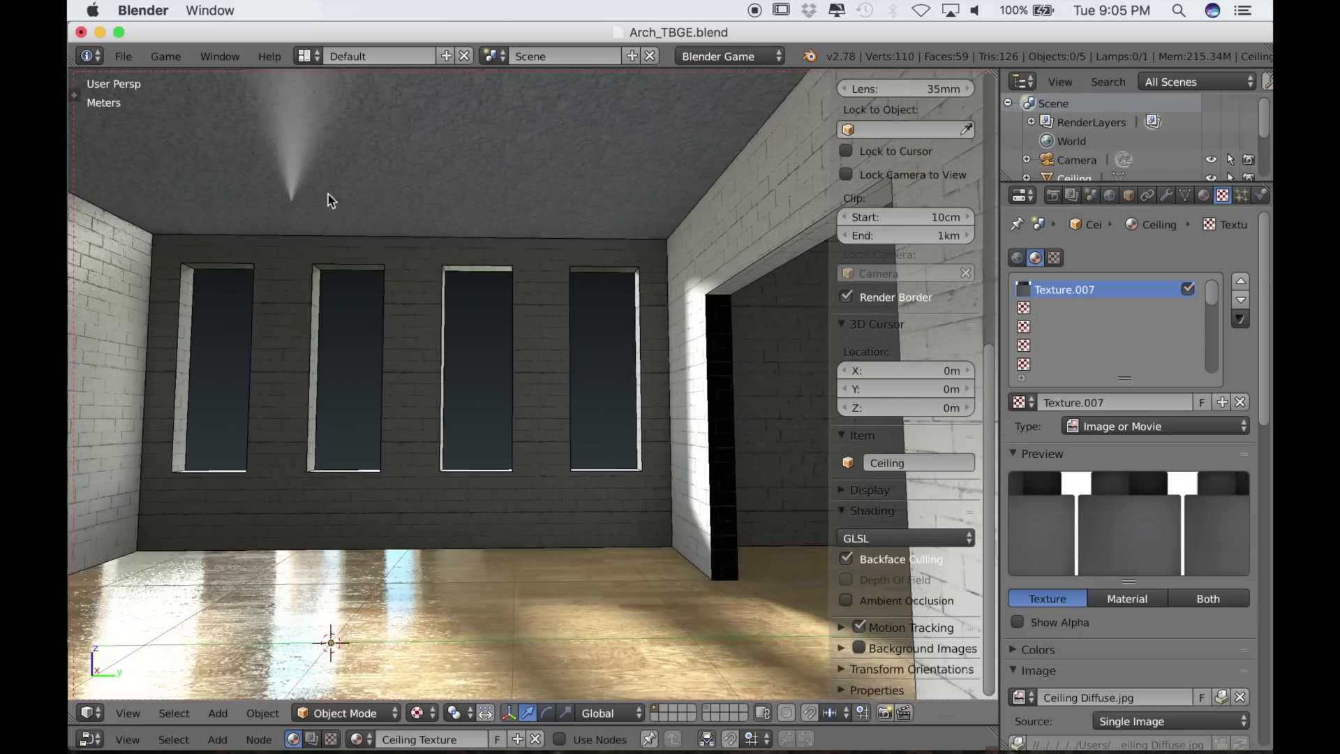
pyautogui.hscroll(-8, 425, 250)
pyautogui.rightClick(430, 232)
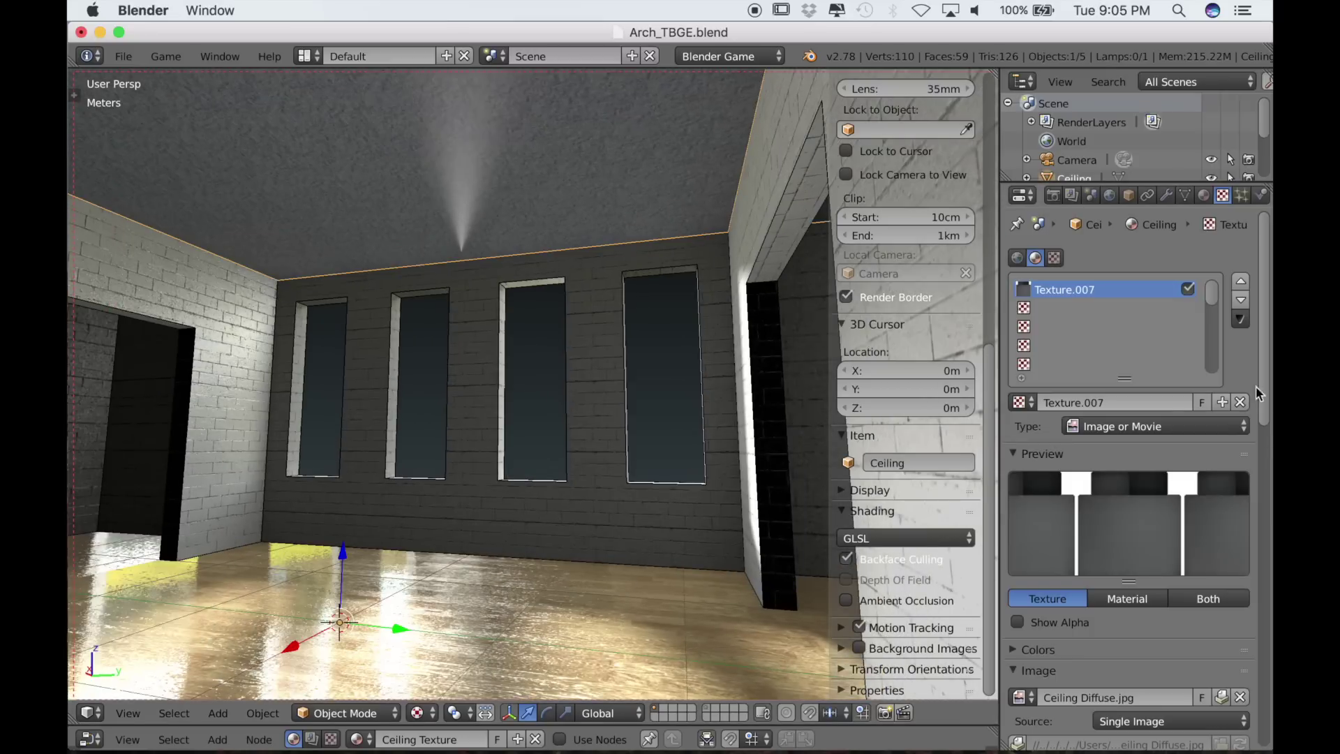
# - Compare the Ceiling Texture material with specular intensity 0 and set the intensity to 0.236
pyautogui.click(1203, 195)
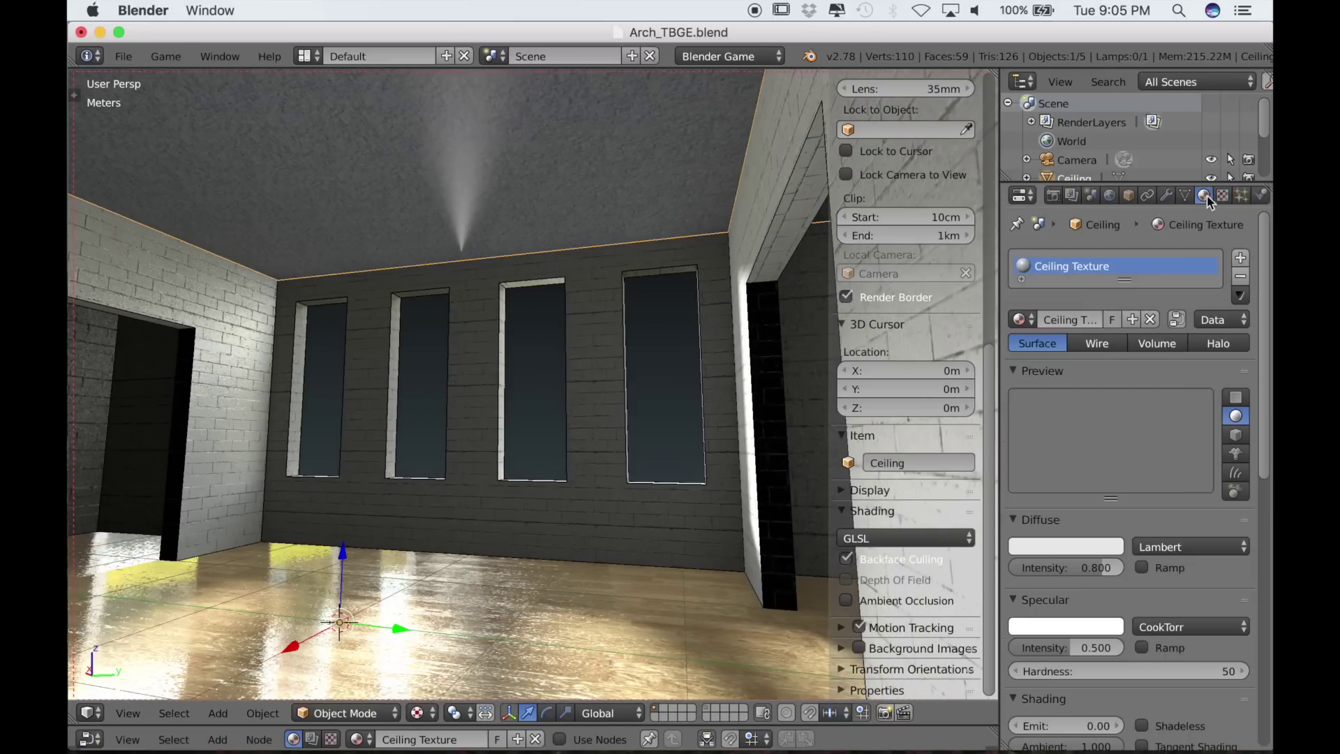
pyautogui.moveTo(1066, 647); pyautogui.dragTo(1026, 648)
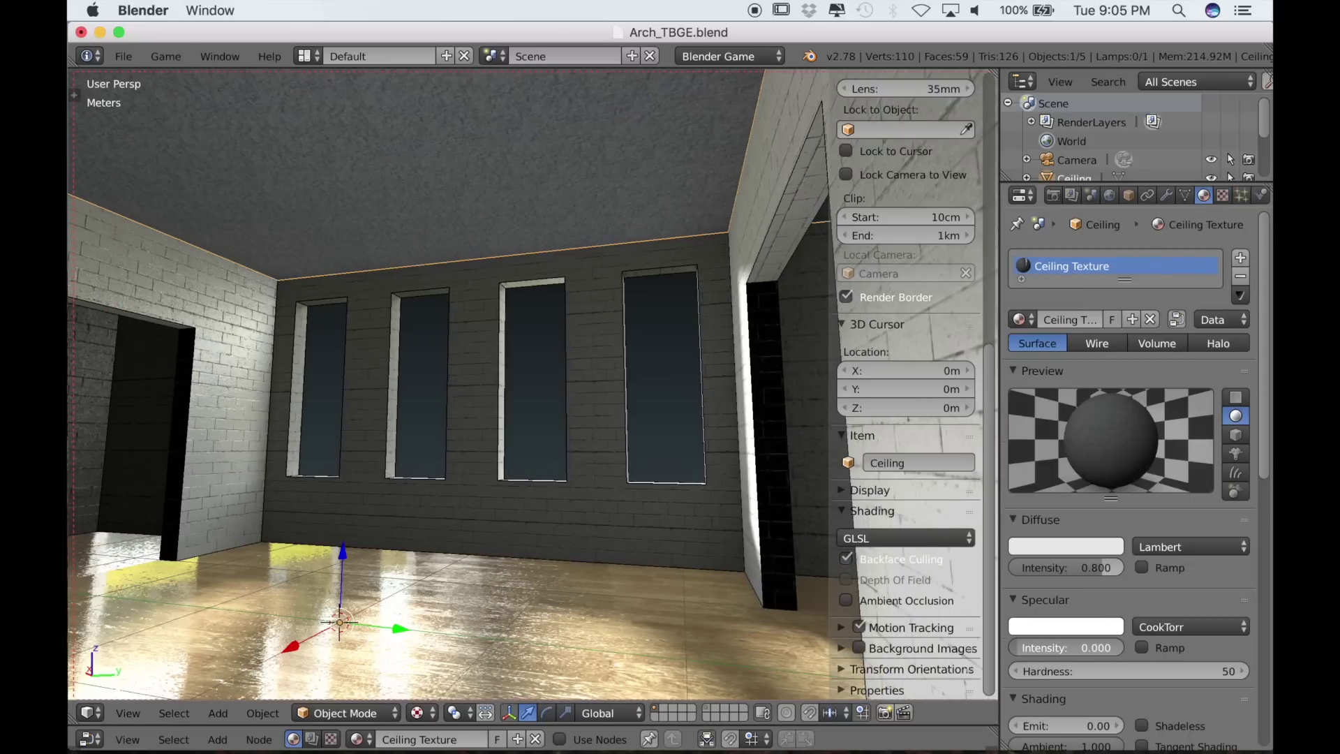
pyautogui.hscroll(6, 585, 563)
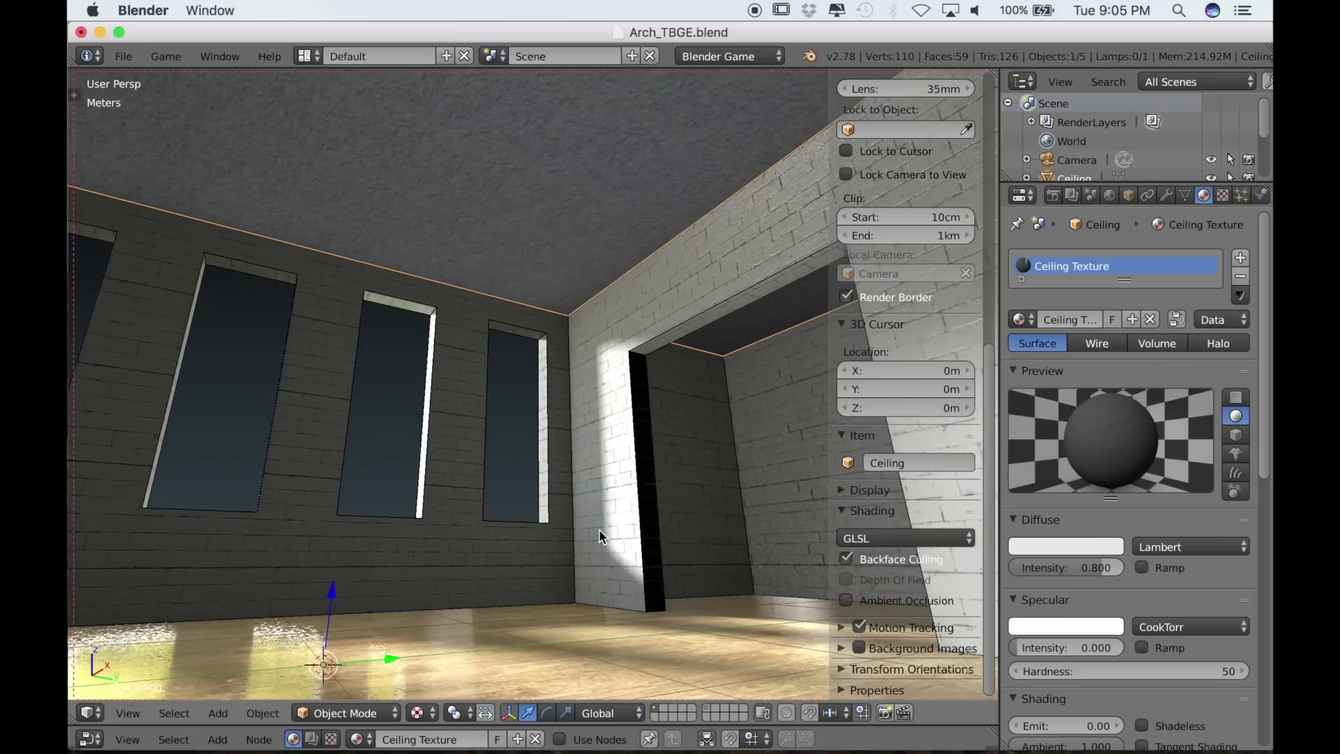
pyautogui.hscroll(-8, 598, 529)
pyautogui.moveTo(1058, 648); pyautogui.dragTo(1085, 647)
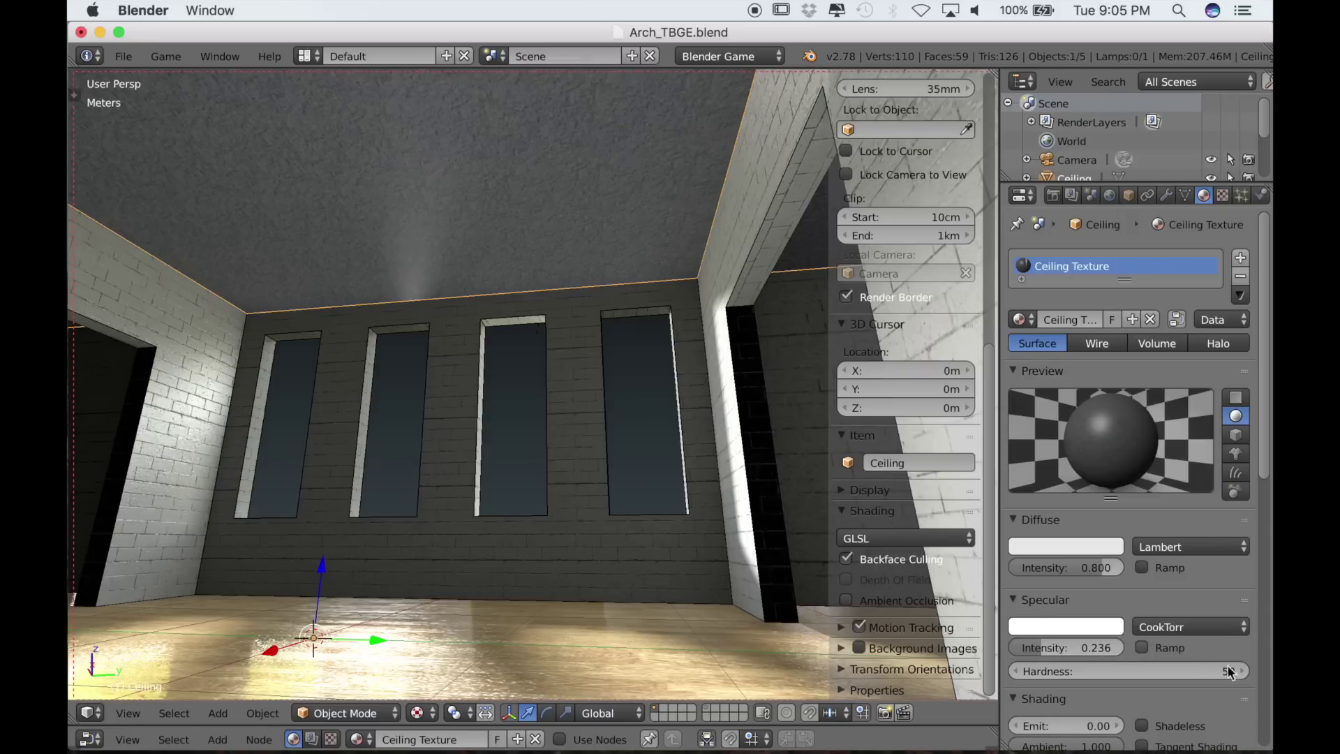
# - Enable the ceiling texture's specular Color influence, and try the specular Hardness influence before switching it off again
pyautogui.moveTo(1269, 469); pyautogui.dragTo(1265, 745)
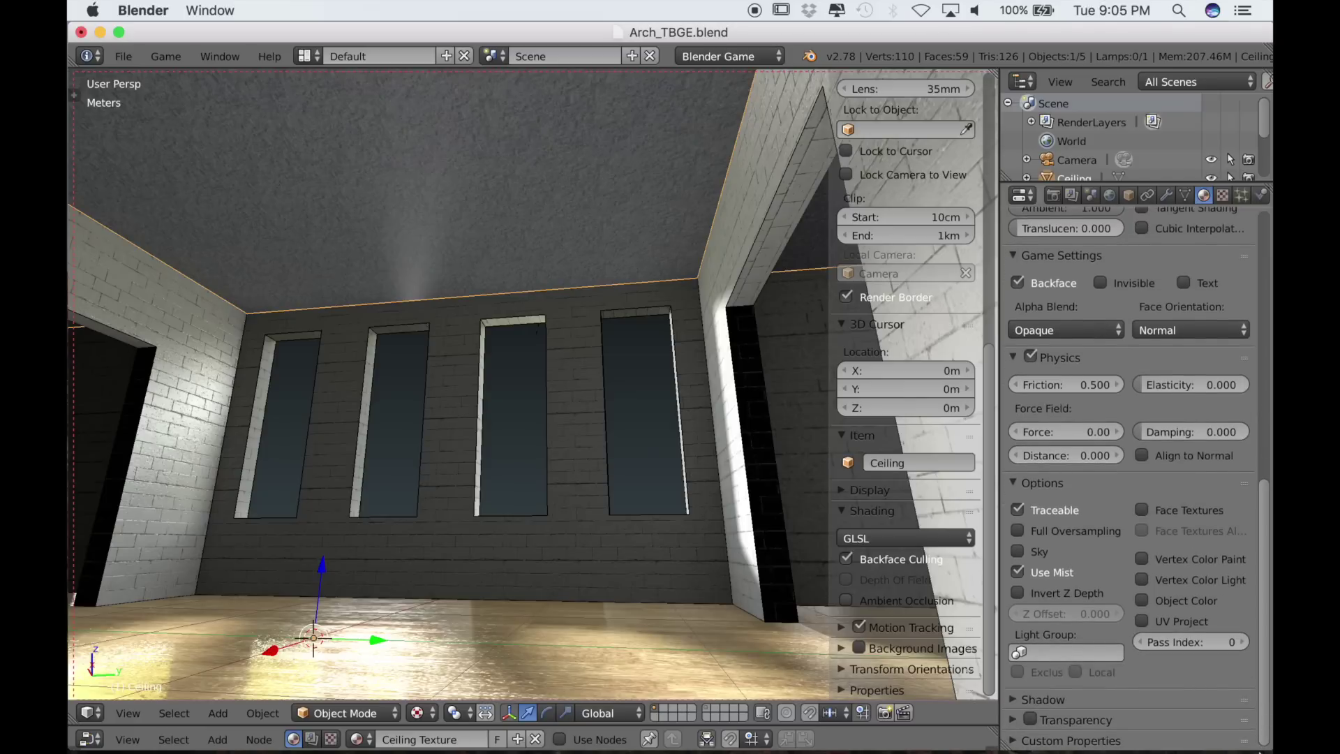
pyautogui.scroll(10, 1254, 380)
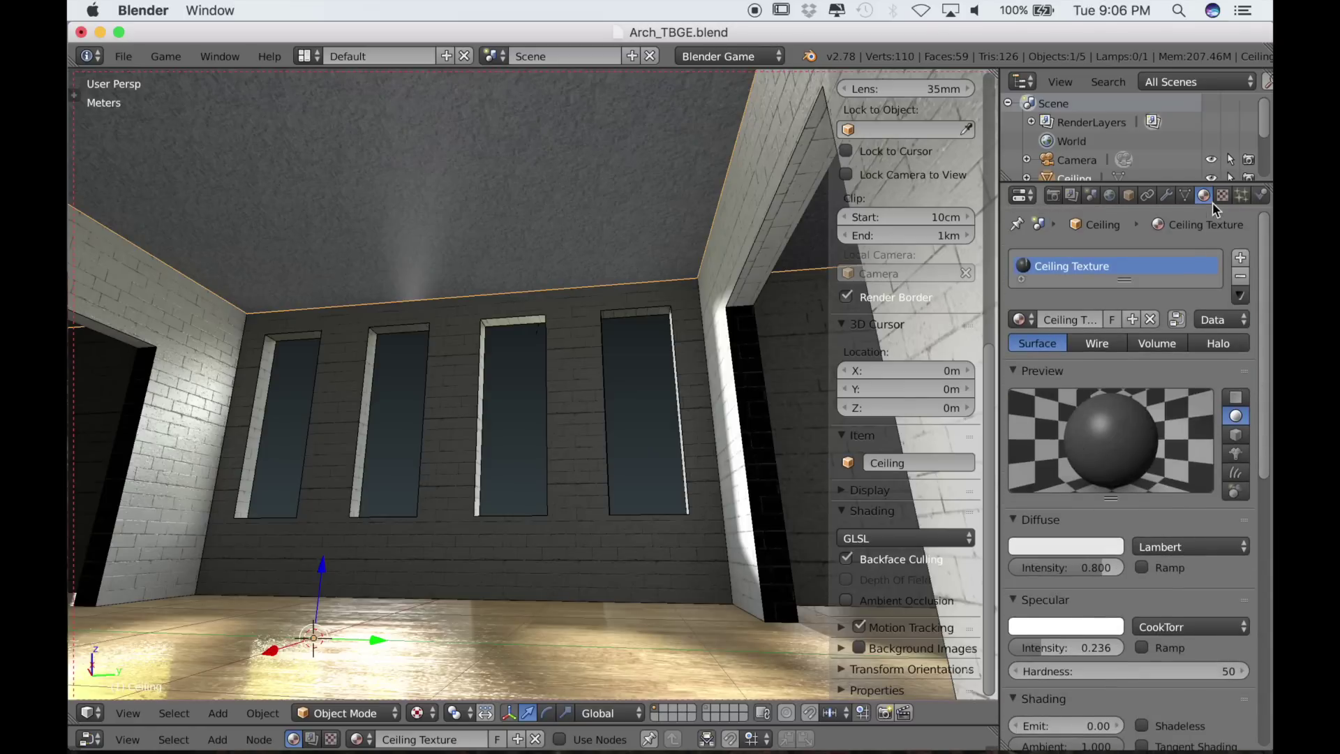
pyautogui.click(1222, 196)
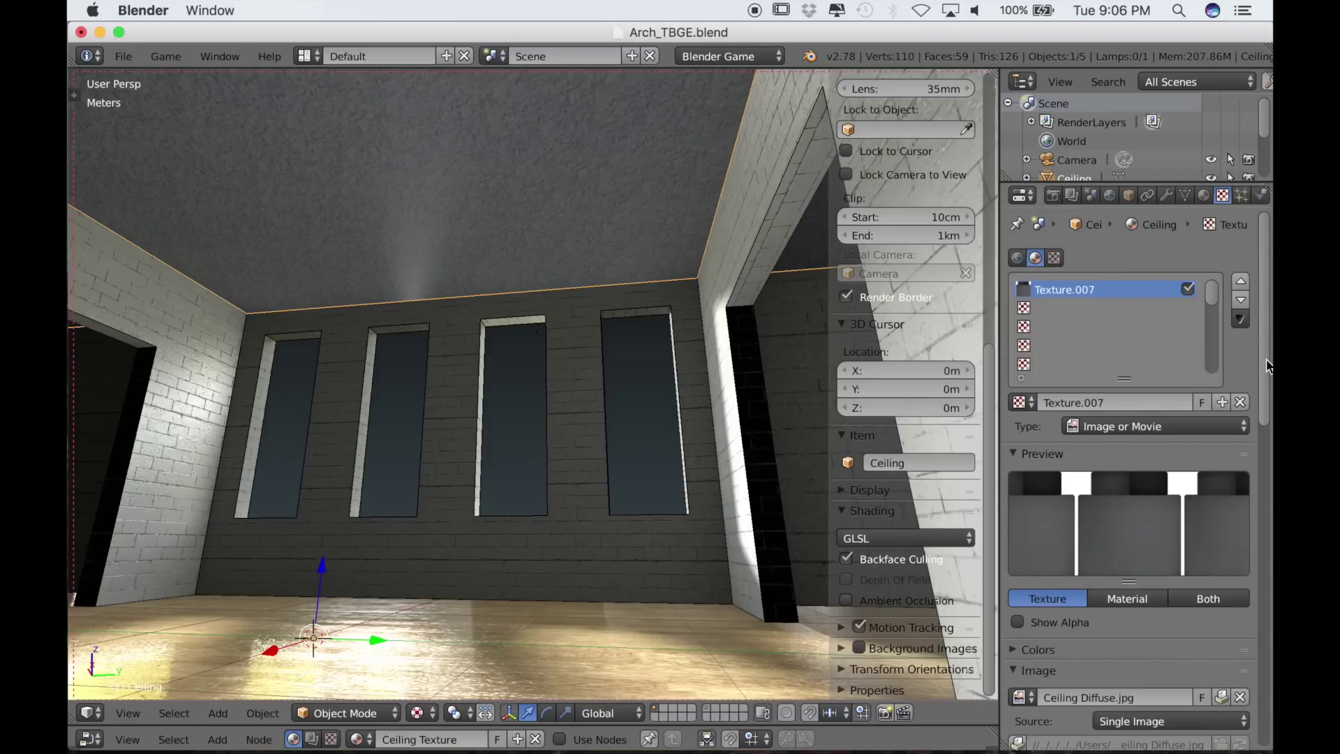
pyautogui.moveTo(1269, 367); pyautogui.dragTo(1262, 677)
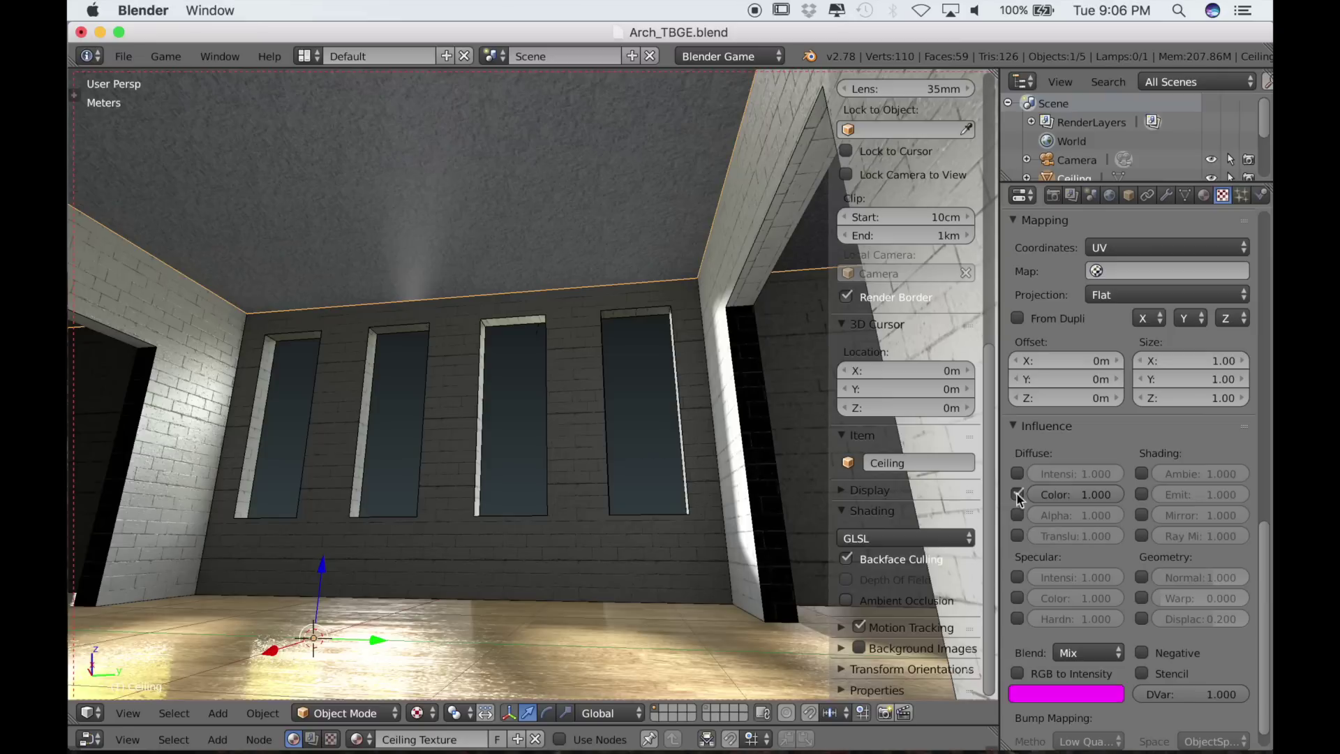
pyautogui.click(1019, 598)
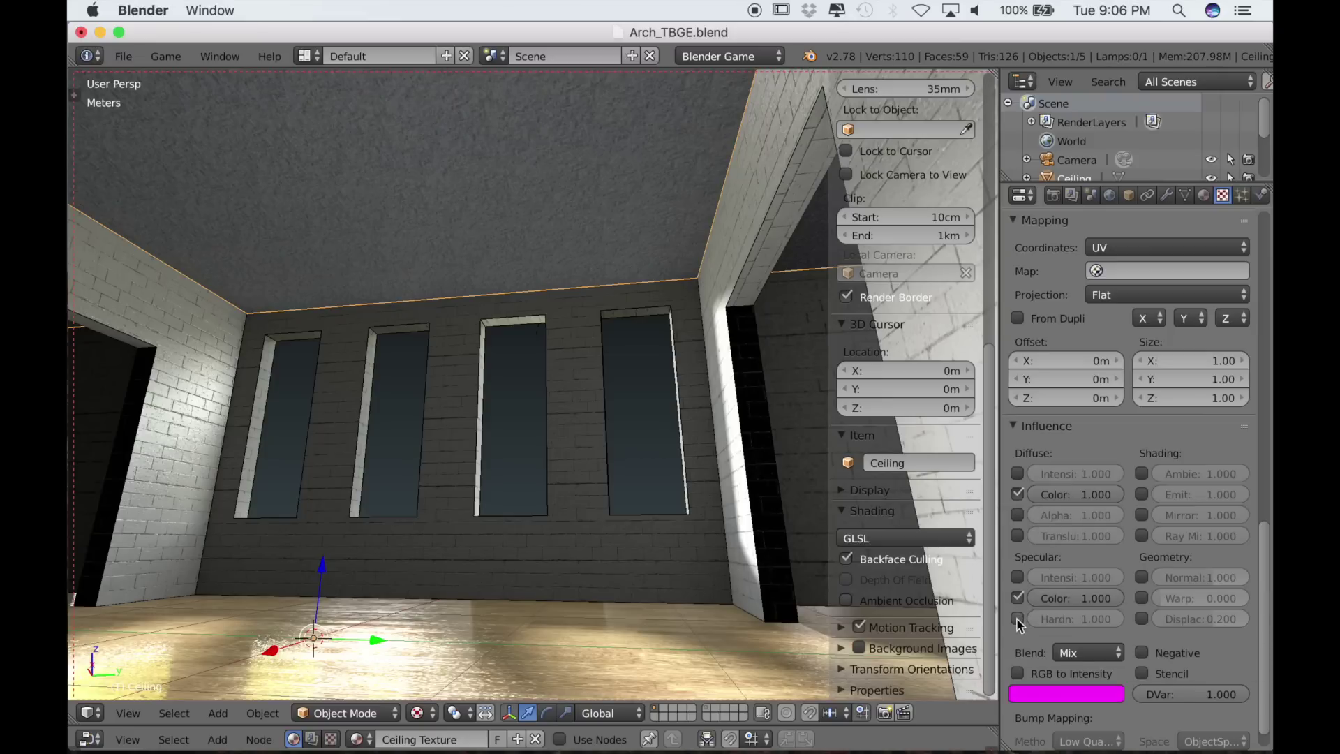
pyautogui.click(1018, 618)
pyautogui.moveTo(708, 487); pyautogui.dragTo(681, 482, button='middle')
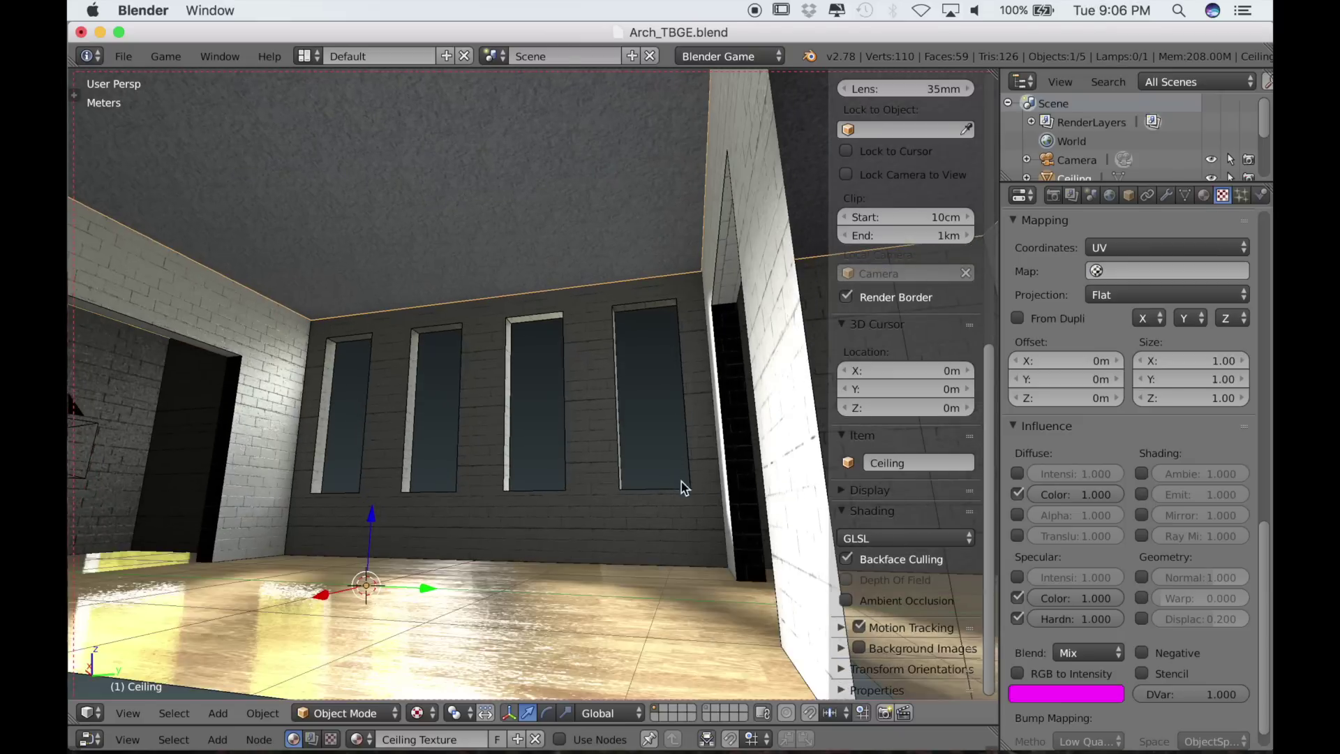
pyautogui.click(1017, 618)
pyautogui.moveTo(738, 467)
pyautogui.mouseDown(button='middle')
pyautogui.moveTo(769, 472)
pyautogui.moveTo(748, 473)
pyautogui.mouseUp(button='middle')
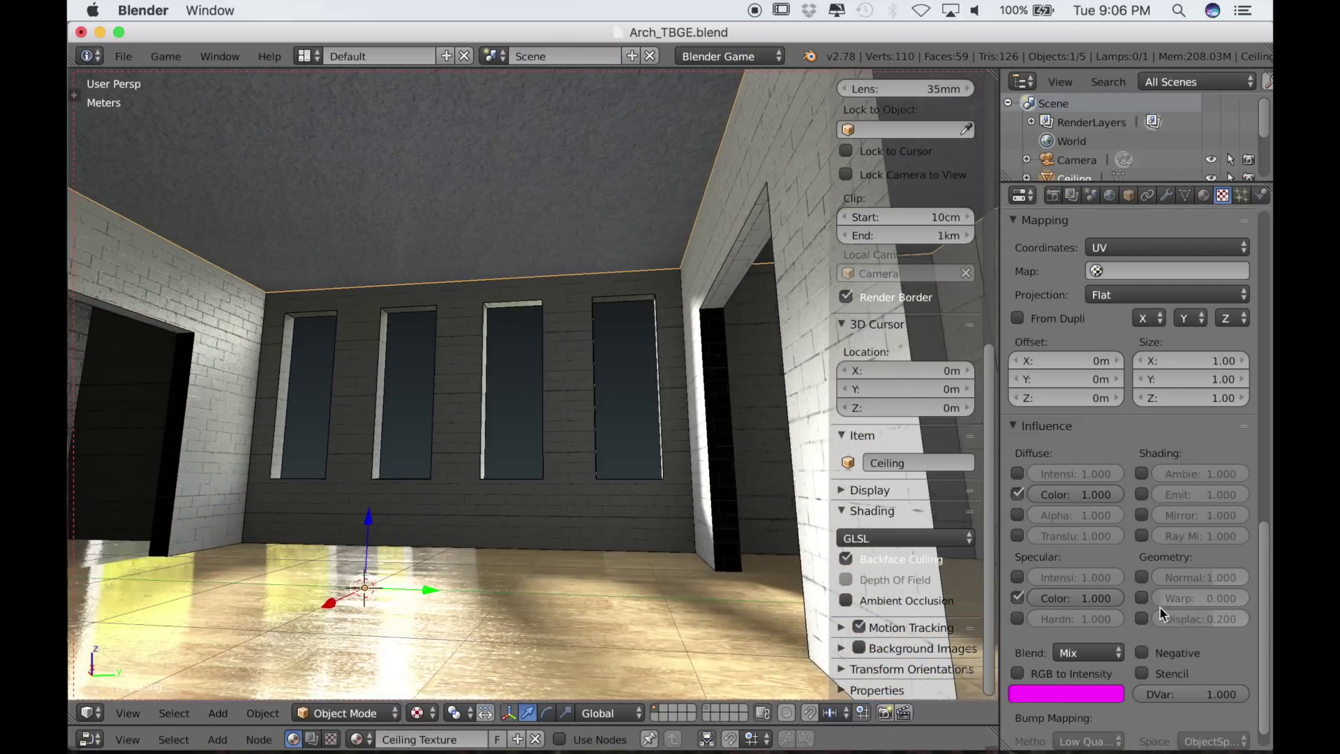
# - Enable the ceiling texture's Normal influence and set it to 0.263, checking the bumps on the ceiling up close
pyautogui.click(1146, 580)
pyautogui.moveTo(656, 393); pyautogui.dragTo(604, 384, button='middle')
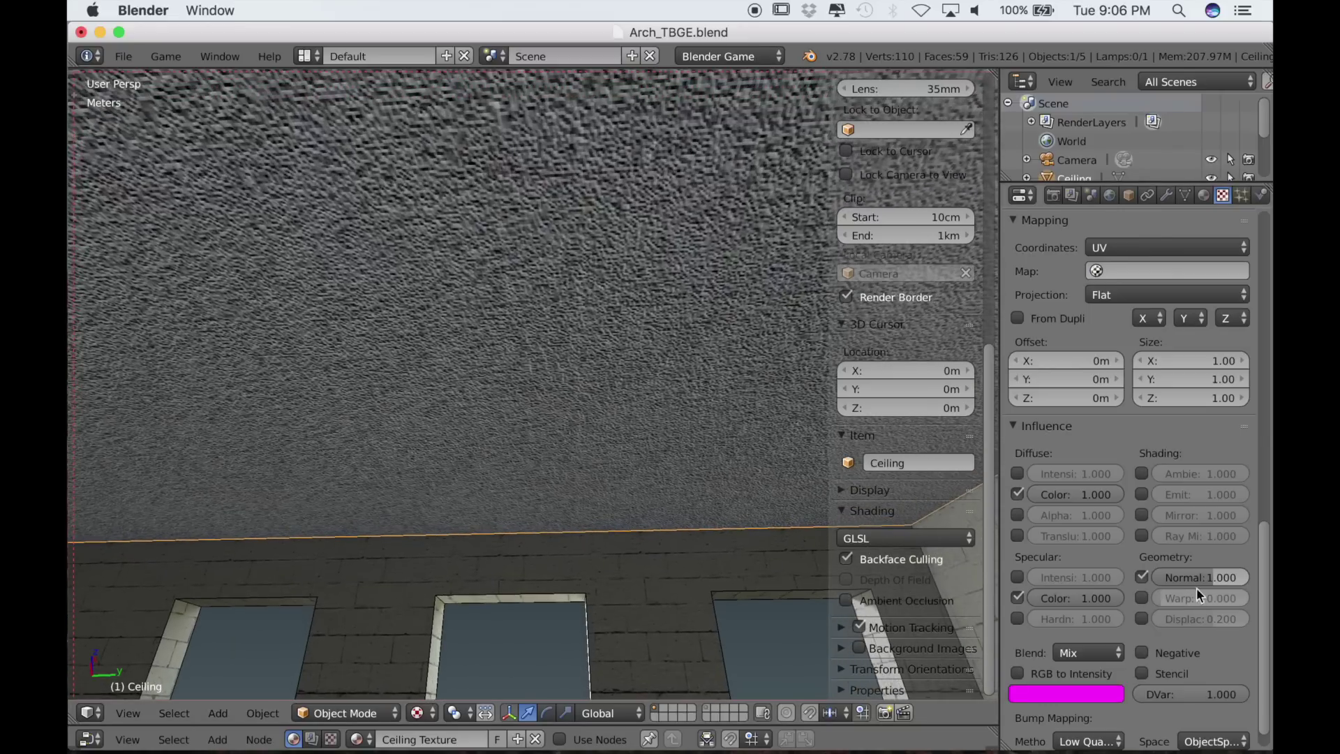
pyautogui.moveTo(1201, 577); pyautogui.dragTo(1172, 577)
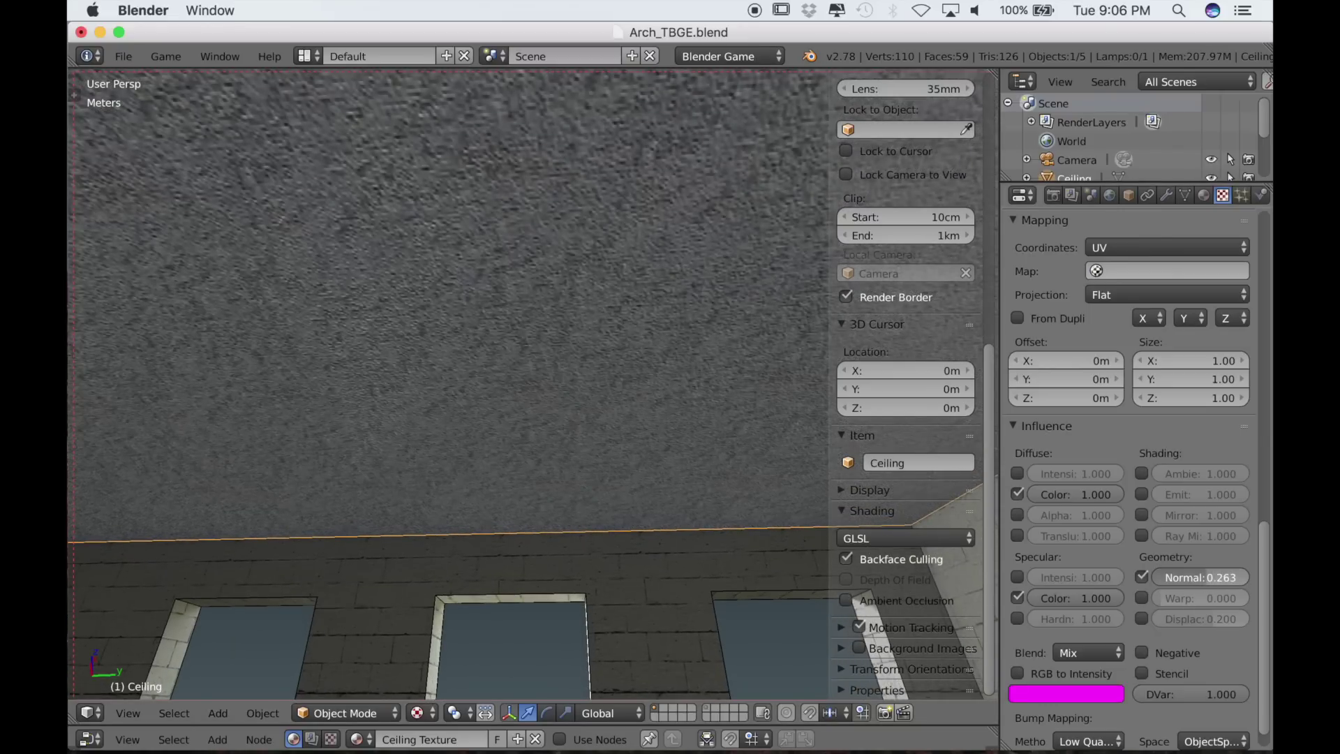
pyautogui.moveTo(509, 440); pyautogui.dragTo(566, 451, button='middle')
# - Walk through the room with gravity on to examine the floor, walls and windows from eye level
pyautogui.hotkey('shift', 'f')
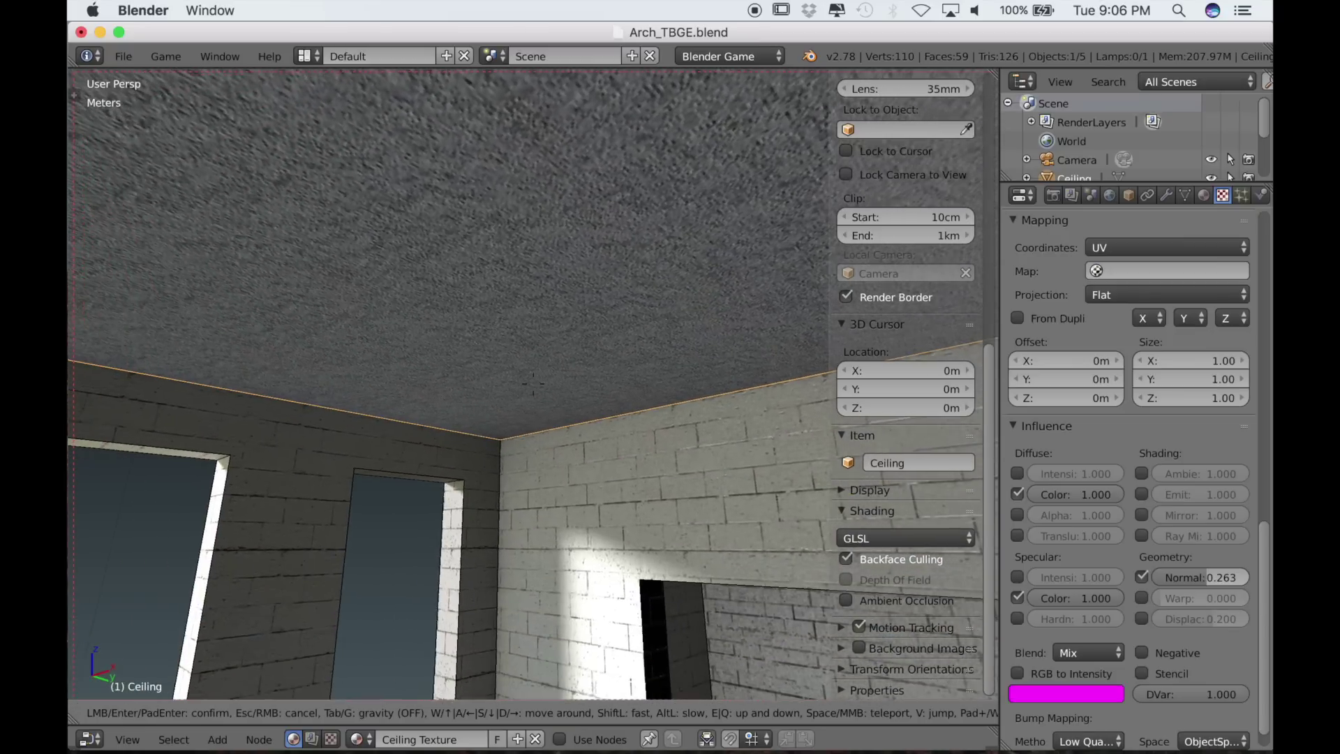
pyautogui.press('s')
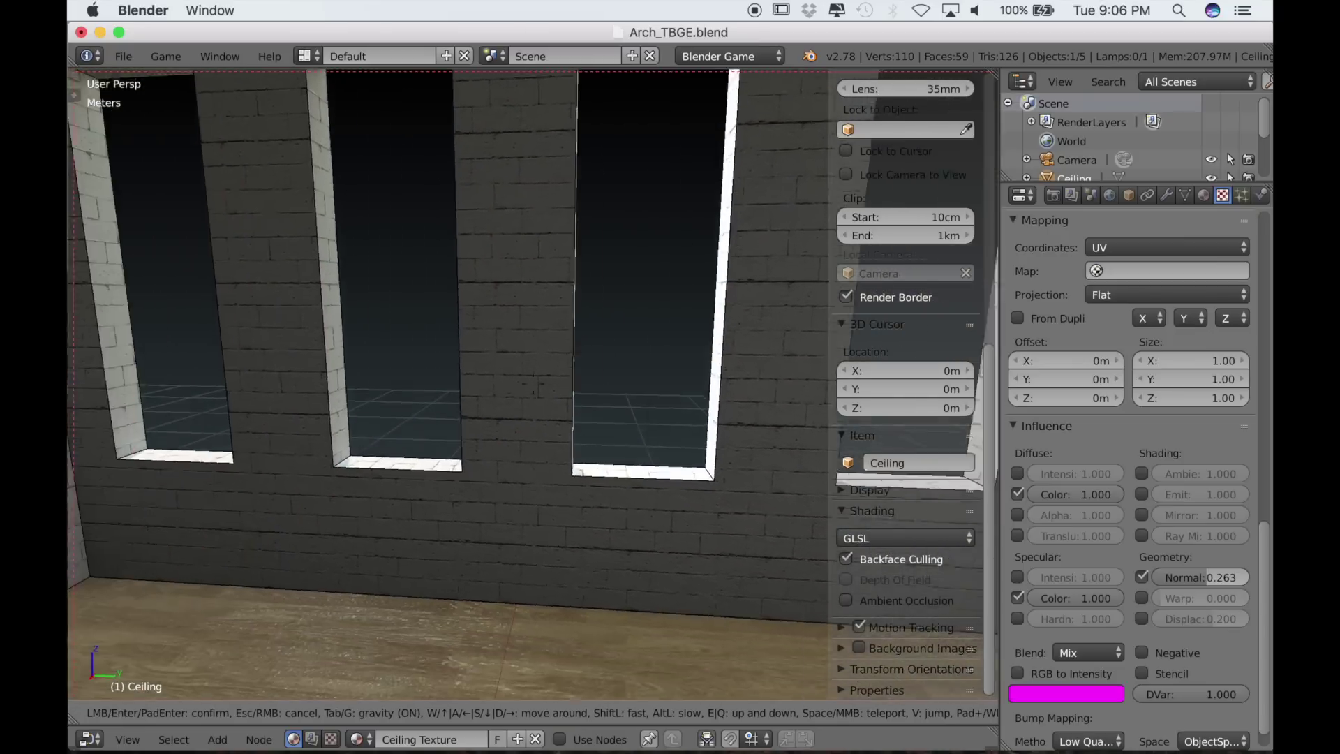
pyautogui.press('w')
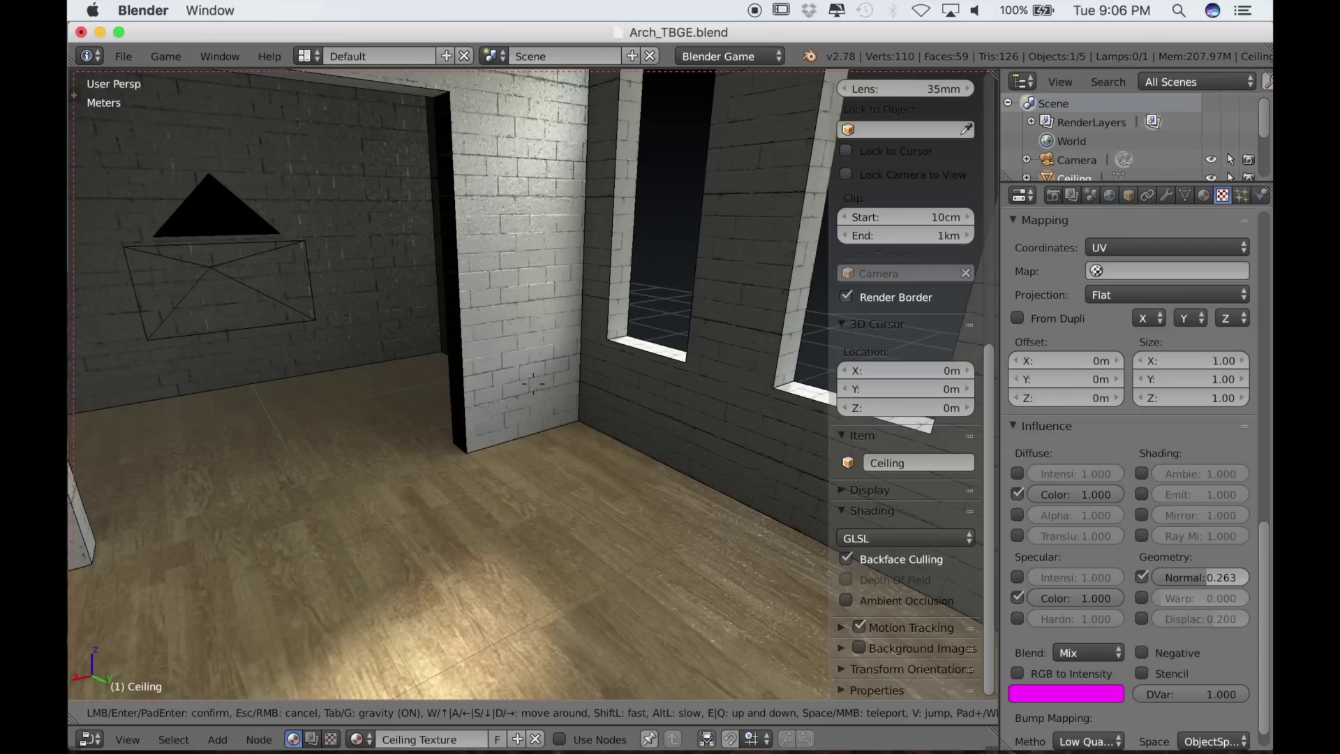
pyautogui.press('w')
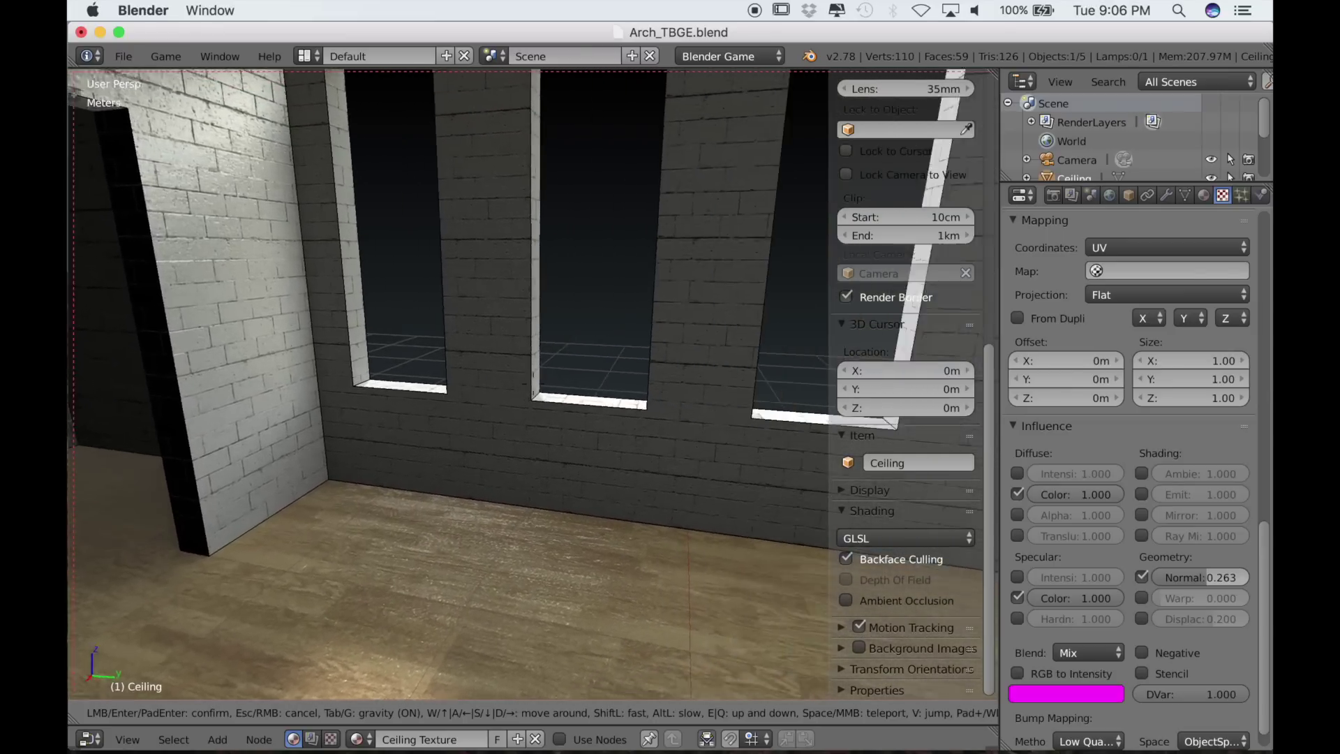
pyautogui.press('s')
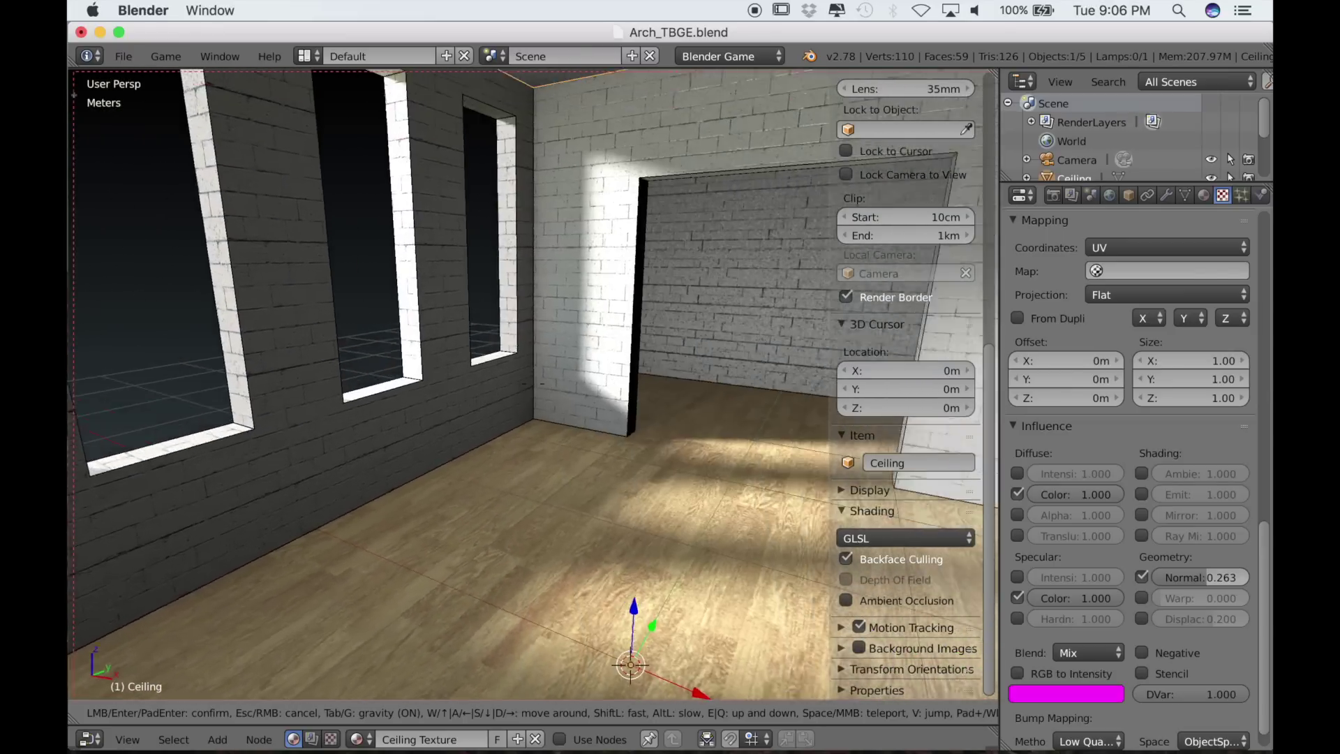
pyautogui.press('w')
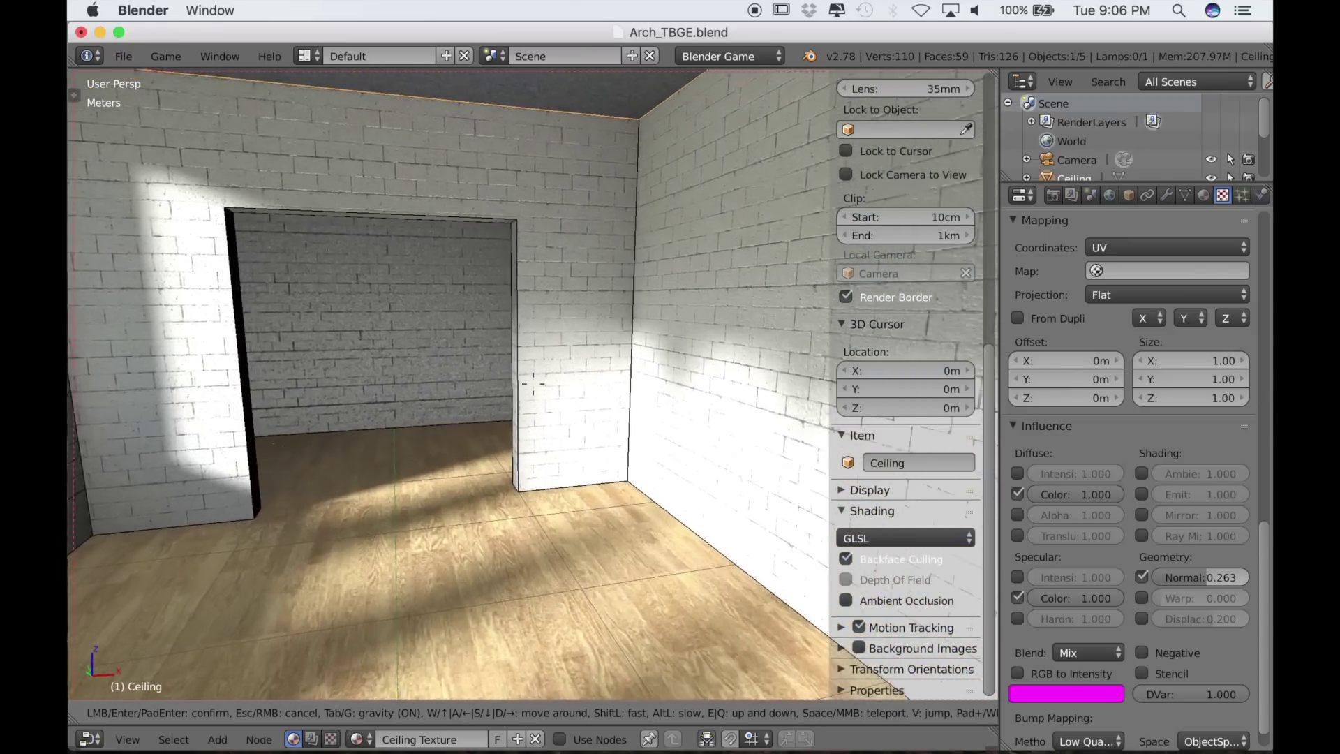
pyautogui.press('w')
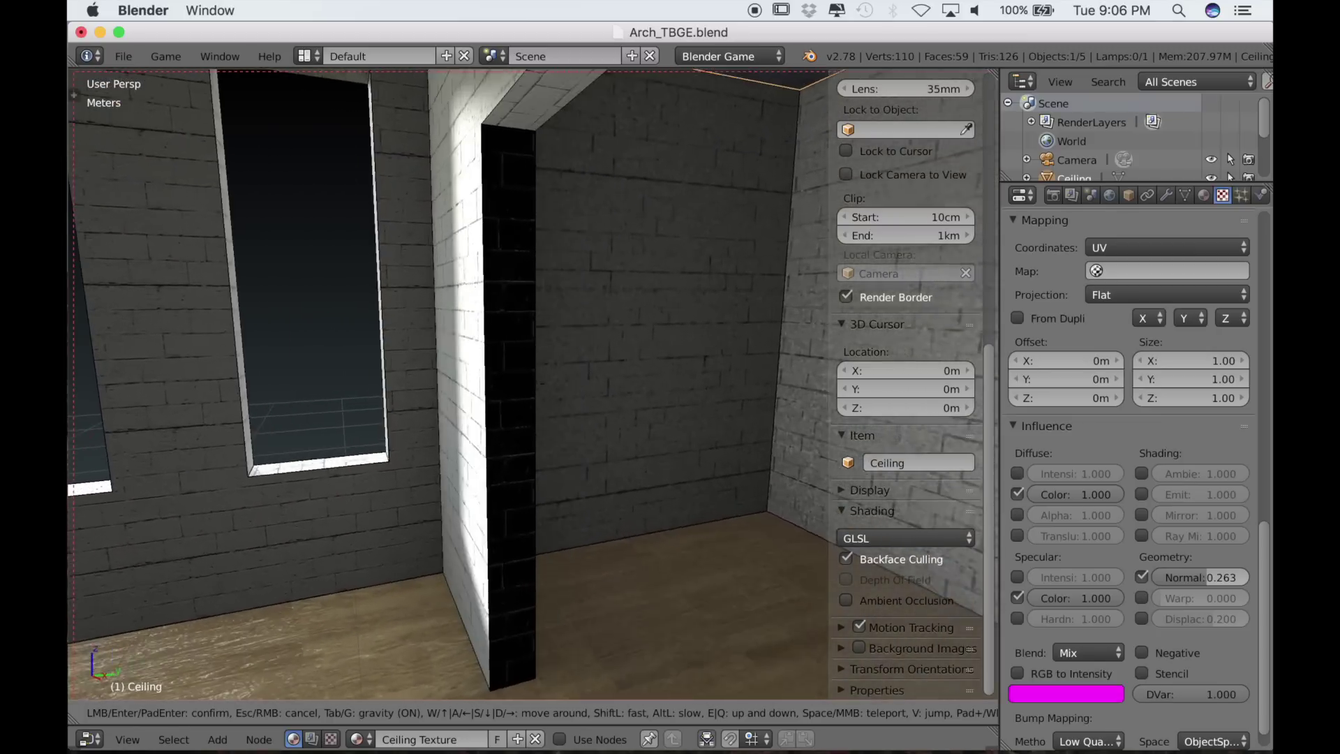
pyautogui.press('s')
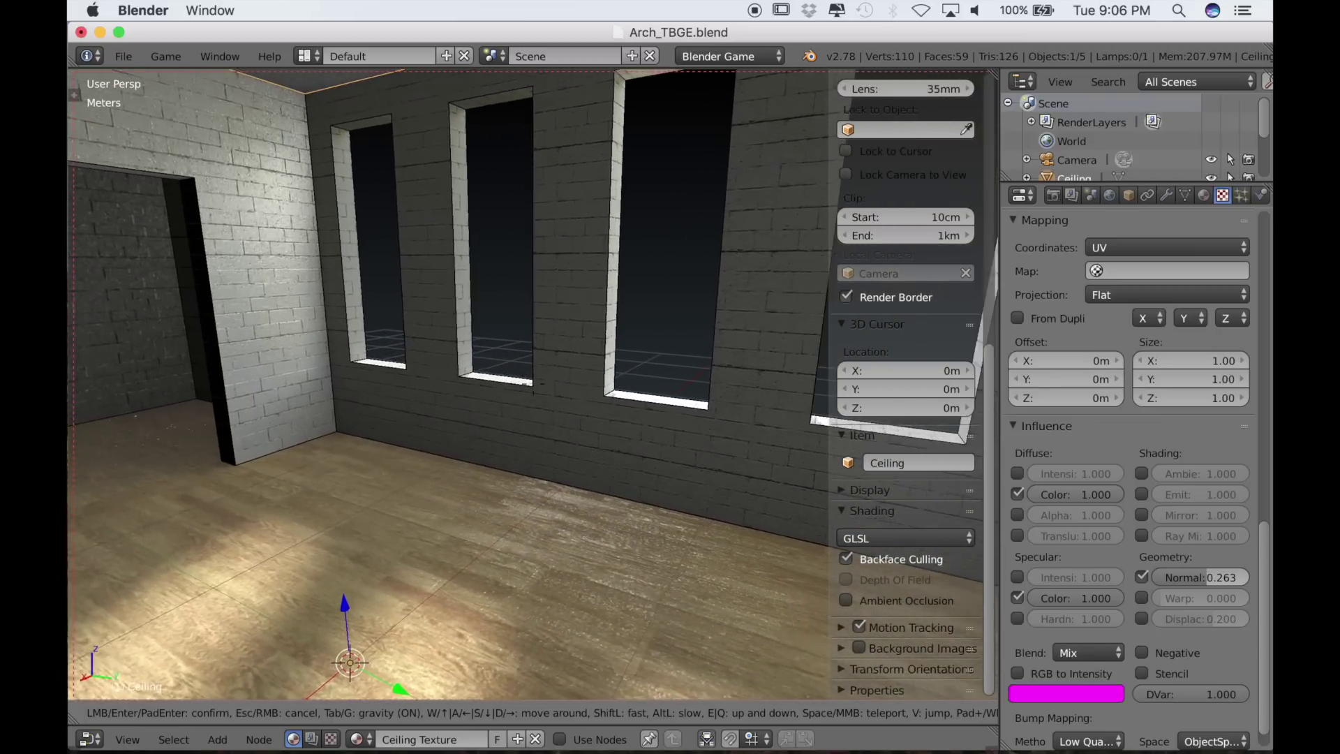
pyautogui.click(609, 386)
# - Select the hemi lamp above the room, duplicate it in place and rotate the copy 180° about the global Y axis
pyautogui.scroll(-2, 610, 386)
pyautogui.scroll(-4, 609, 386)
pyautogui.moveTo(614, 384); pyautogui.dragTo(620, 380, button='middle')
pyautogui.rightClick(645, 275)
pyautogui.scroll(8, 675, 441)
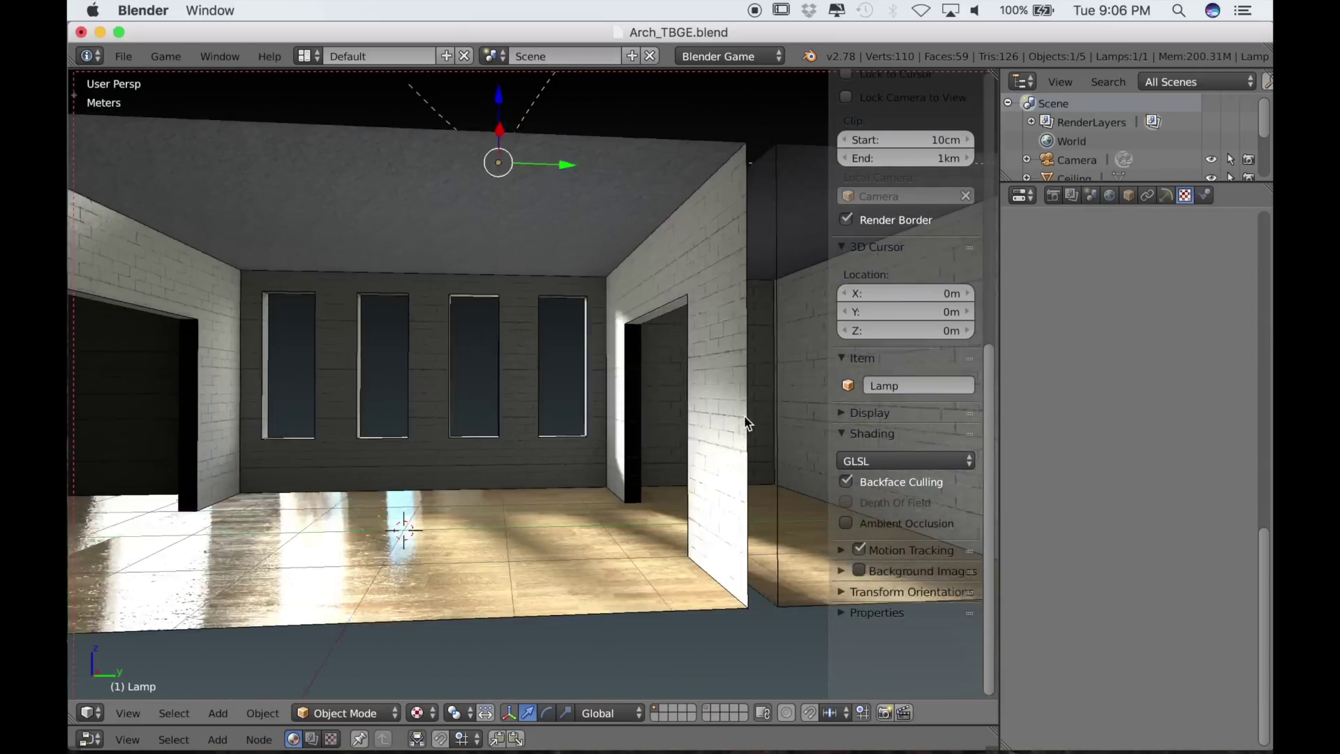
pyautogui.moveTo(747, 422); pyautogui.dragTo(772, 419, button='middle')
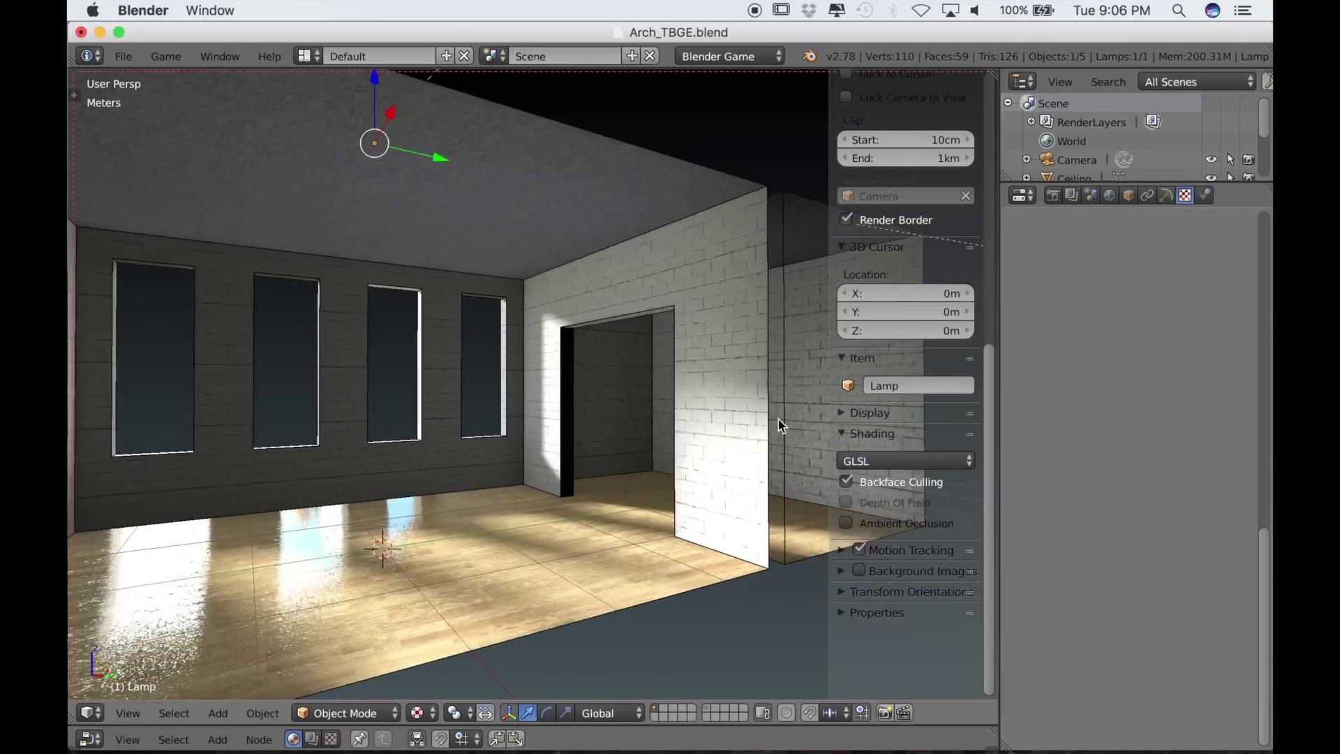
pyautogui.press('KP_1')
pyautogui.hotkey('shift', 'd')
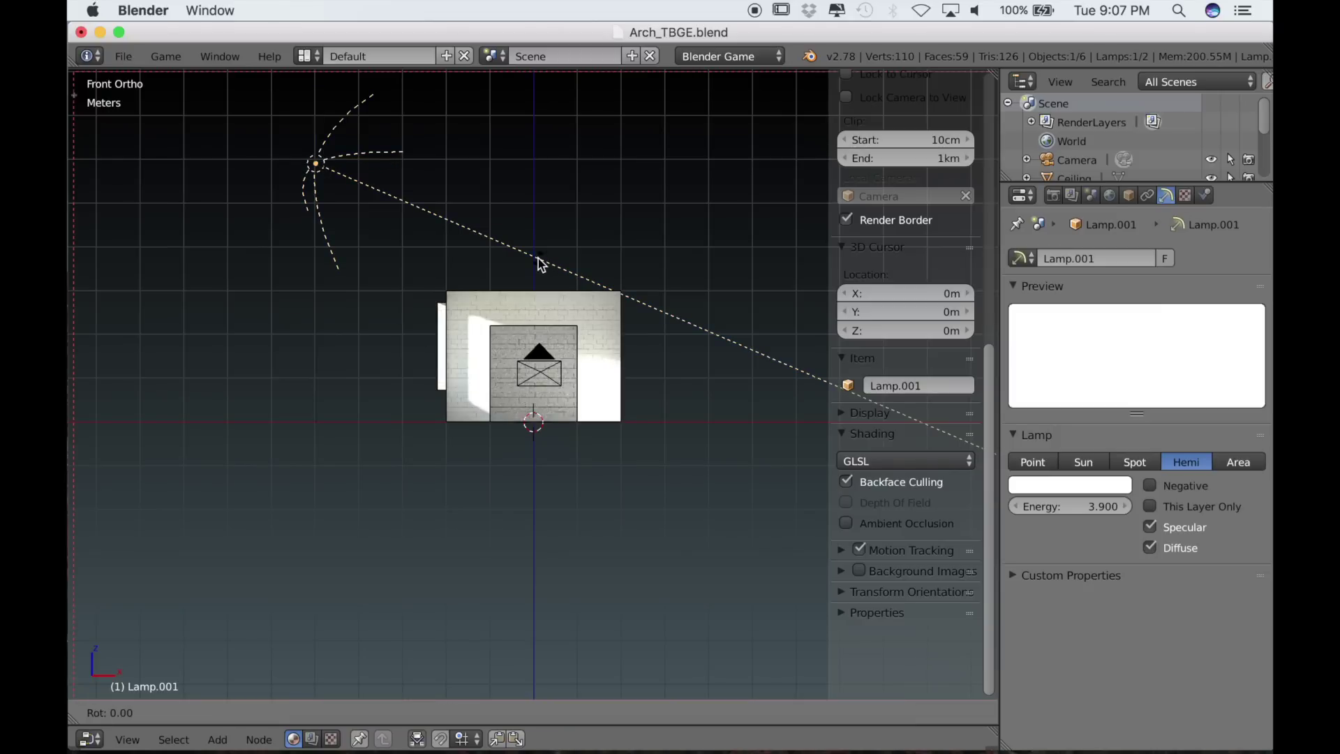
pyautogui.write('180')
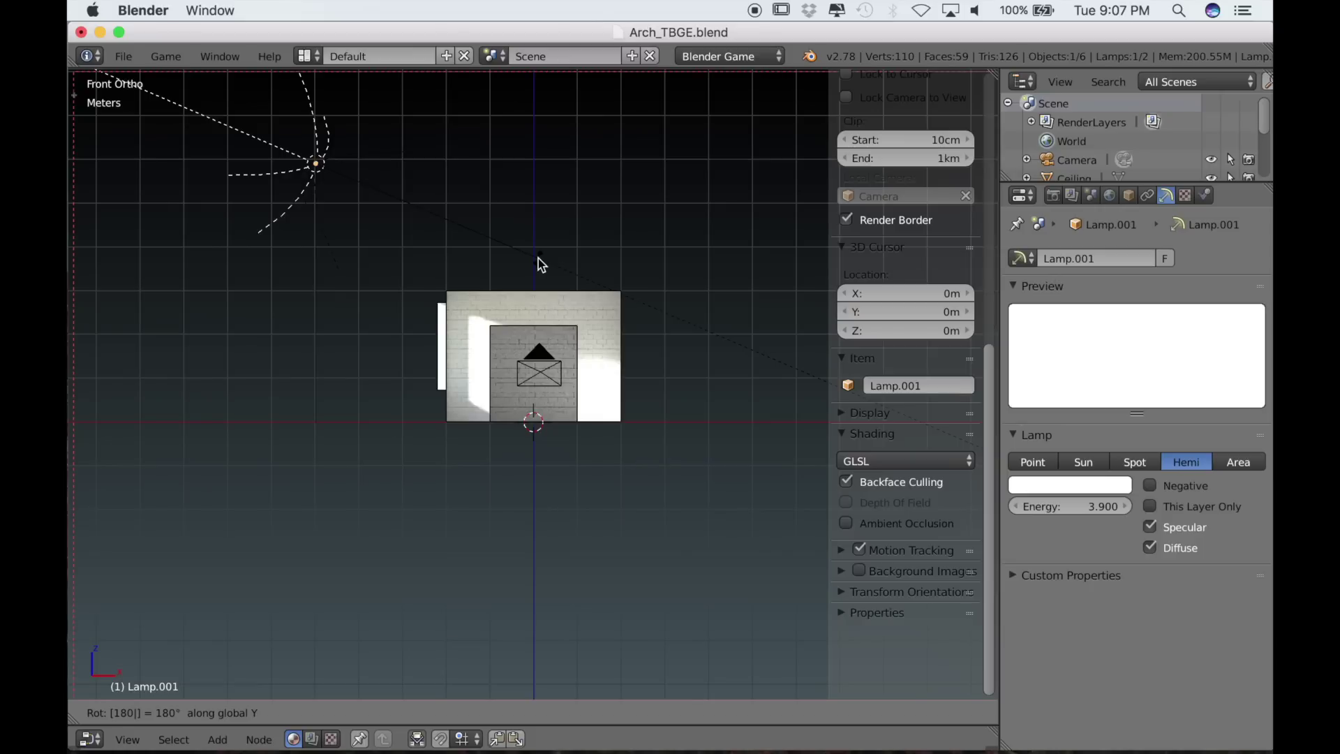
pyautogui.press('Return')
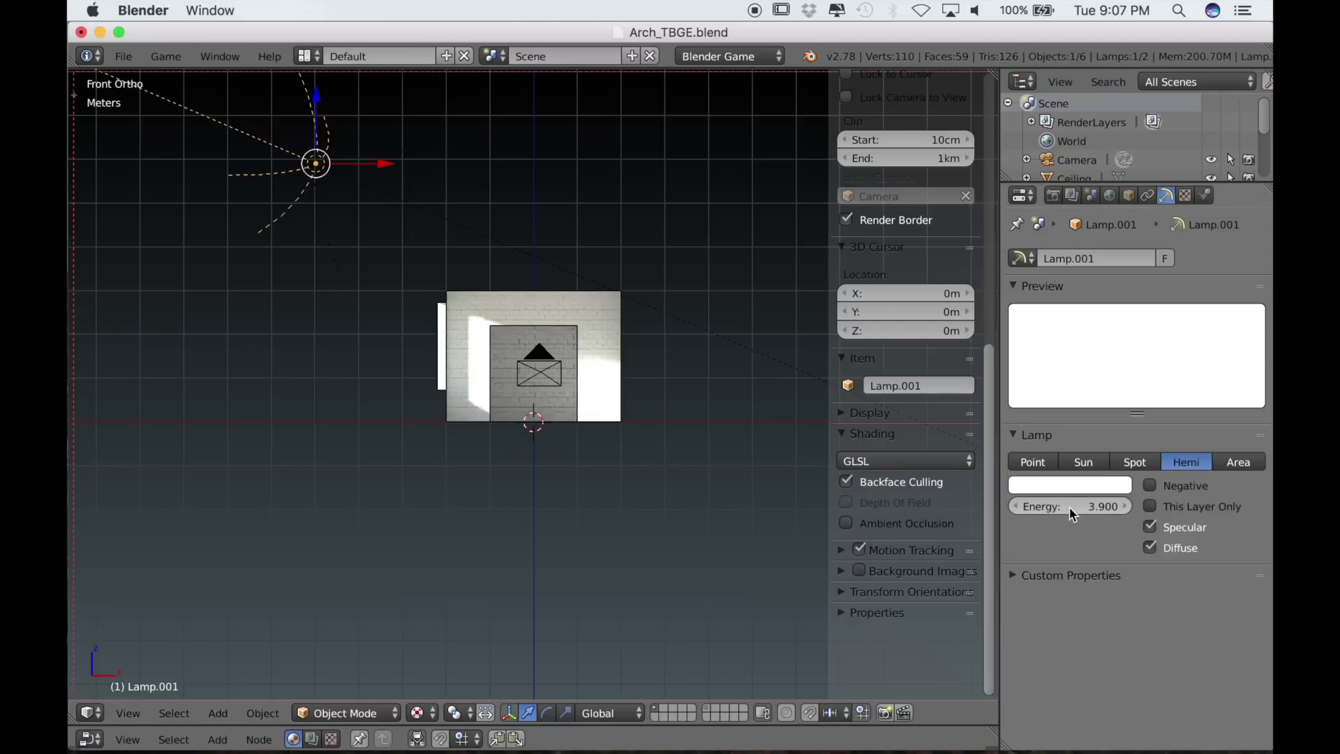
# - Reduce the duplicated hemi lamp's energy to 0.520, check the room in perspective and lower the energy slightly further
pyautogui.moveTo(1089, 506); pyautogui.dragTo(1068, 506)
pyautogui.scroll(5, 502, 500)
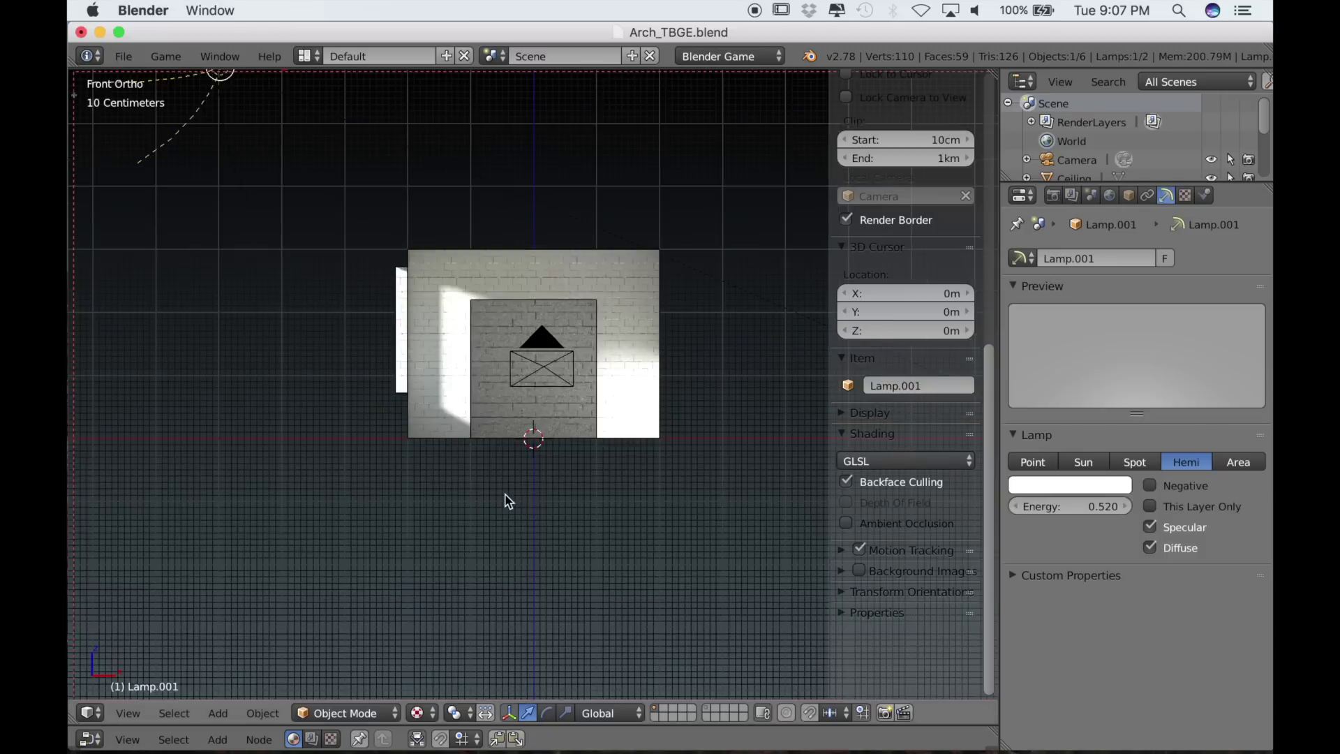
pyautogui.moveTo(547, 488); pyautogui.dragTo(535, 502, button='middle')
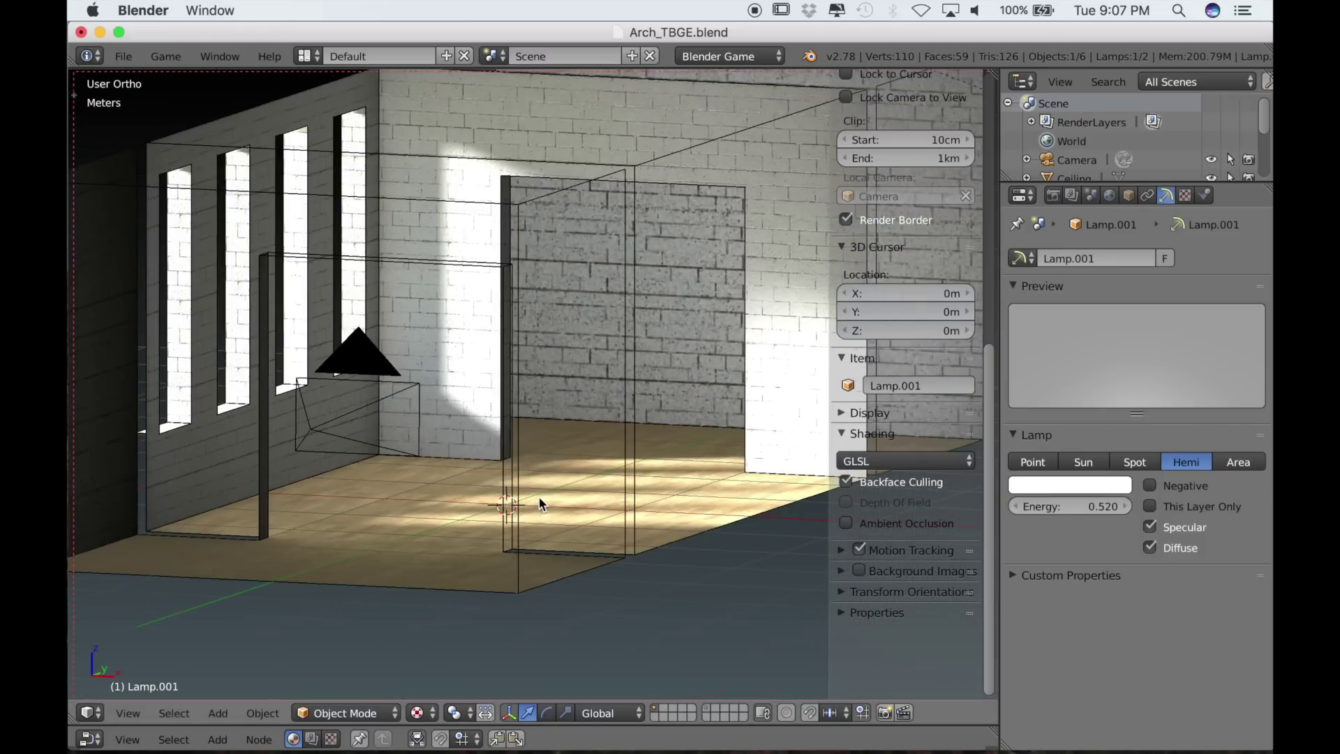
pyautogui.press('KP_5')
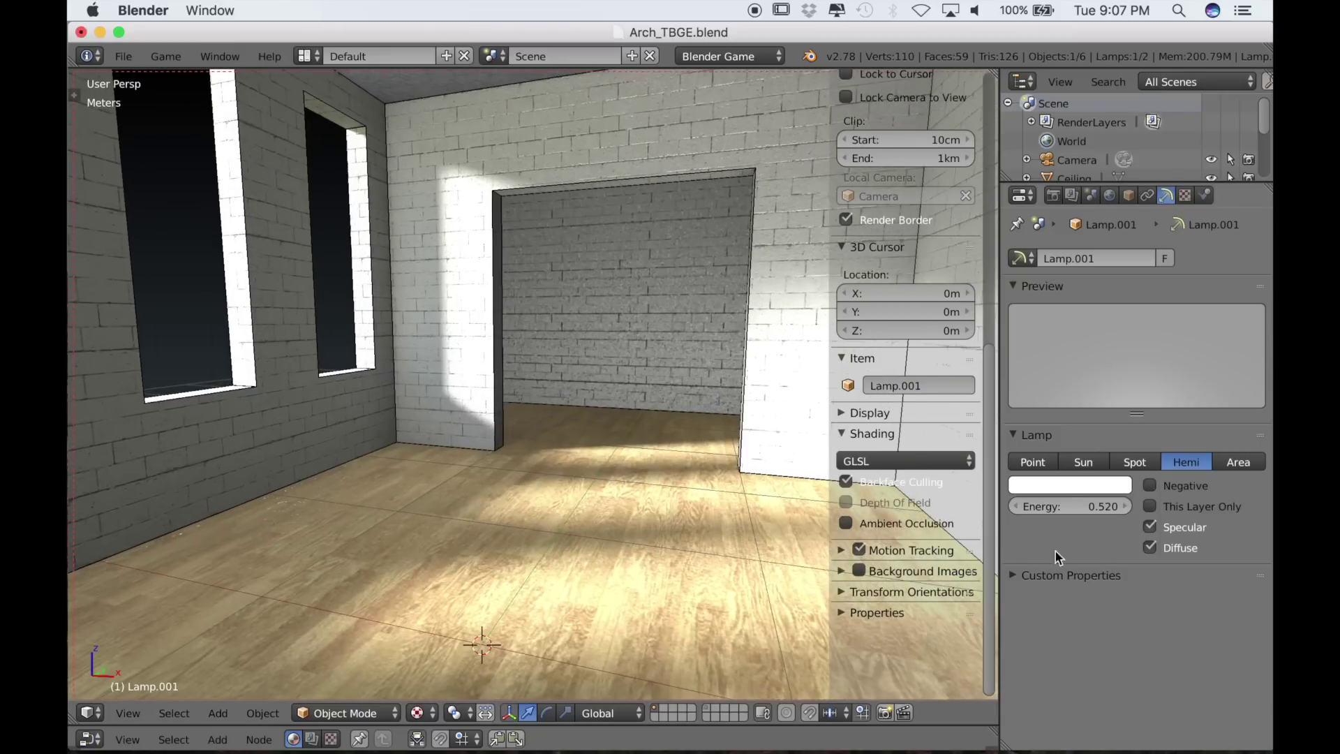
pyautogui.moveTo(1105, 507); pyautogui.dragTo(1089, 508)
# - Select the floor, hide the 3D view's properties sidebar and examine the room's lighting from outside and up close
pyautogui.rightClick(582, 449)
pyautogui.moveTo(582, 450); pyautogui.dragTo(543, 444, button='middle')
pyautogui.scroll(-6, 543, 442)
pyautogui.moveTo(617, 471); pyautogui.dragTo(629, 483, button='middle')
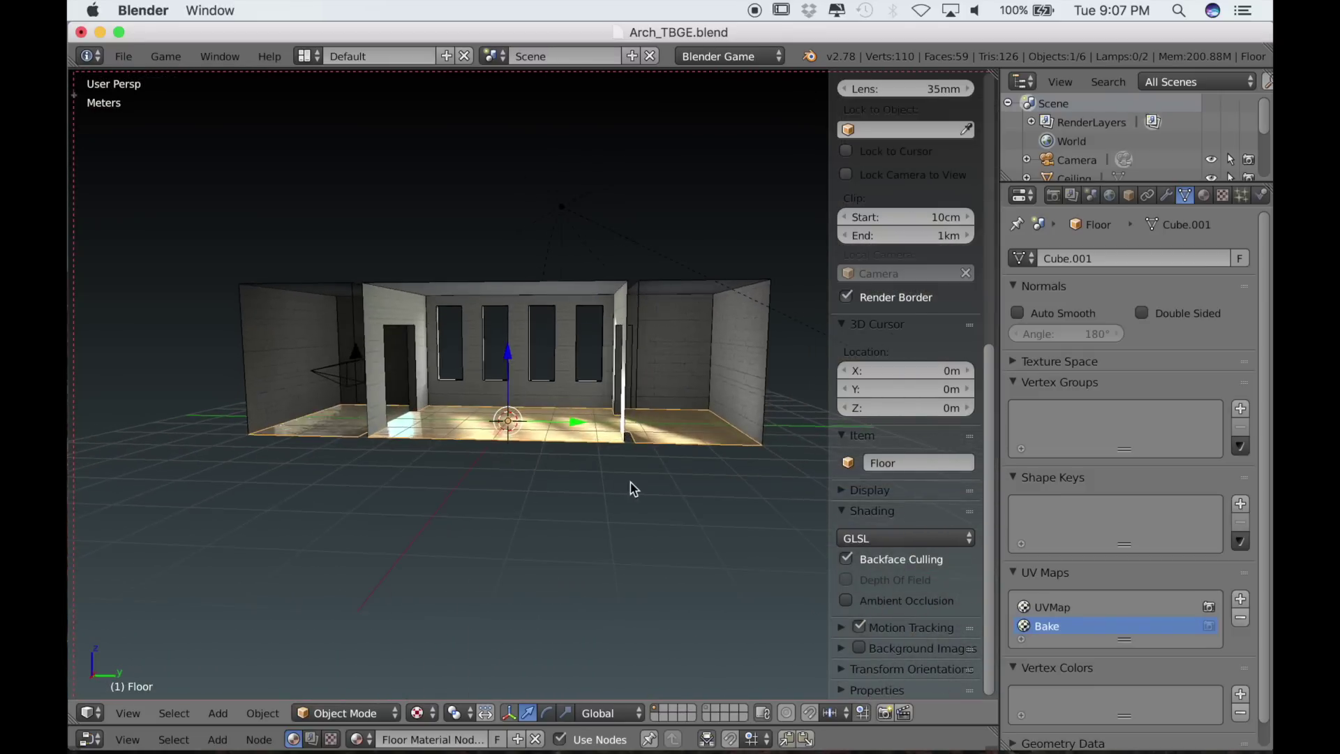
pyautogui.scroll(2, 656, 500)
pyautogui.scroll(2, 660, 506)
pyautogui.press('n')
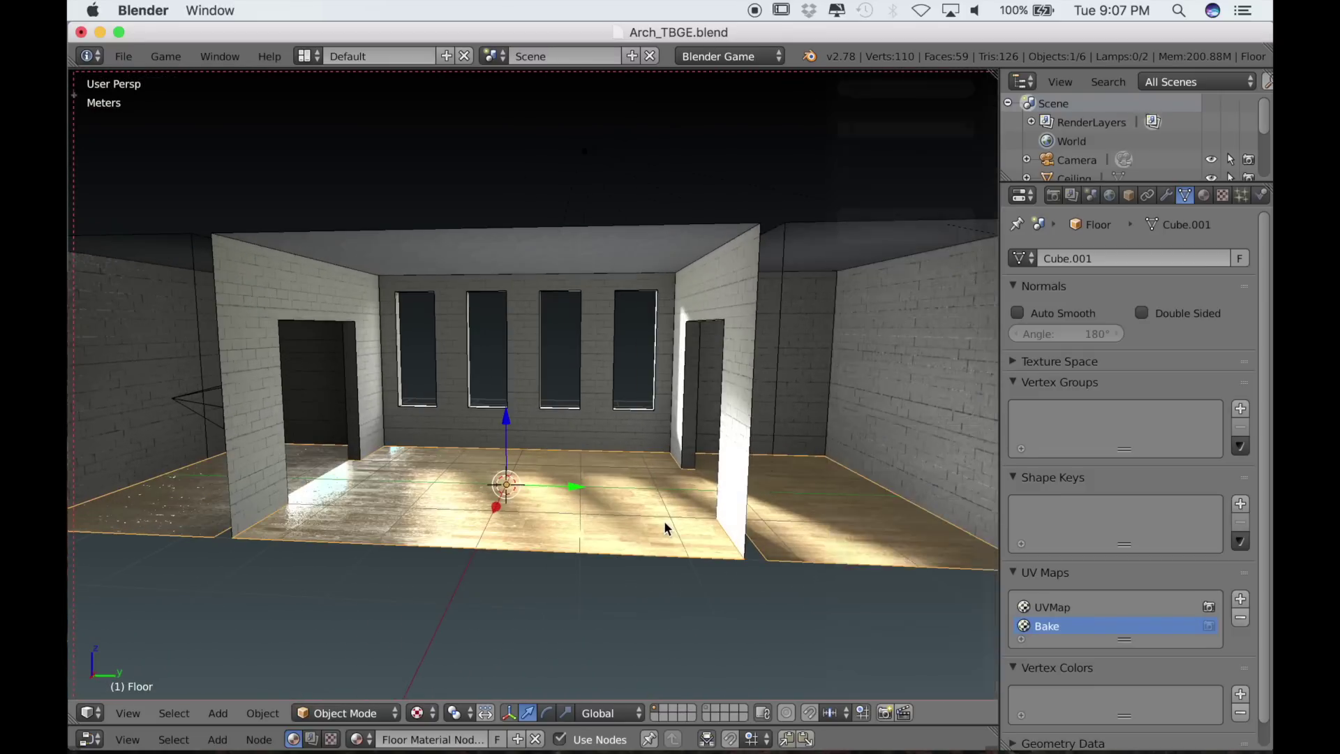
pyautogui.moveTo(672, 525); pyautogui.dragTo(737, 514, button='middle')
pyautogui.scroll(3, 742, 509)
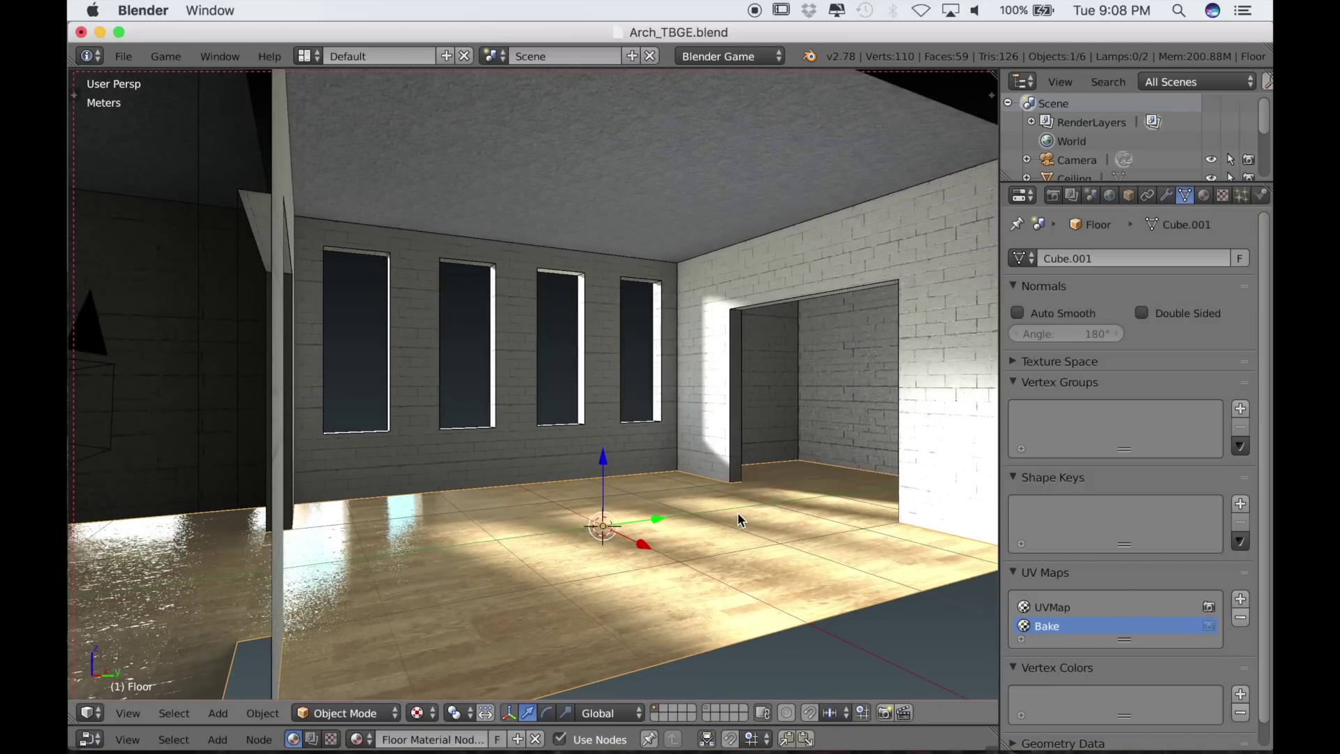